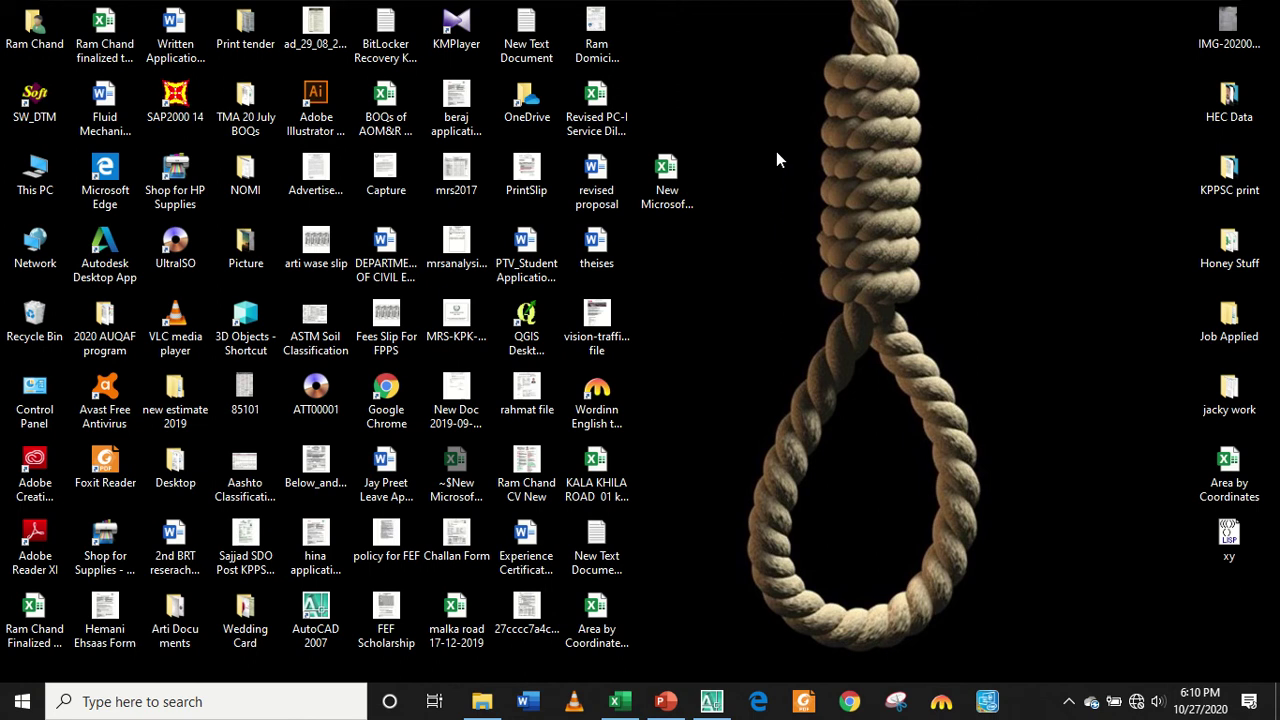
Show the AutoCAD Kamran folder on drive E: in File Explorer and select the PK survey text file.
{"action": "left_click", "coordinate": [482, 701]}
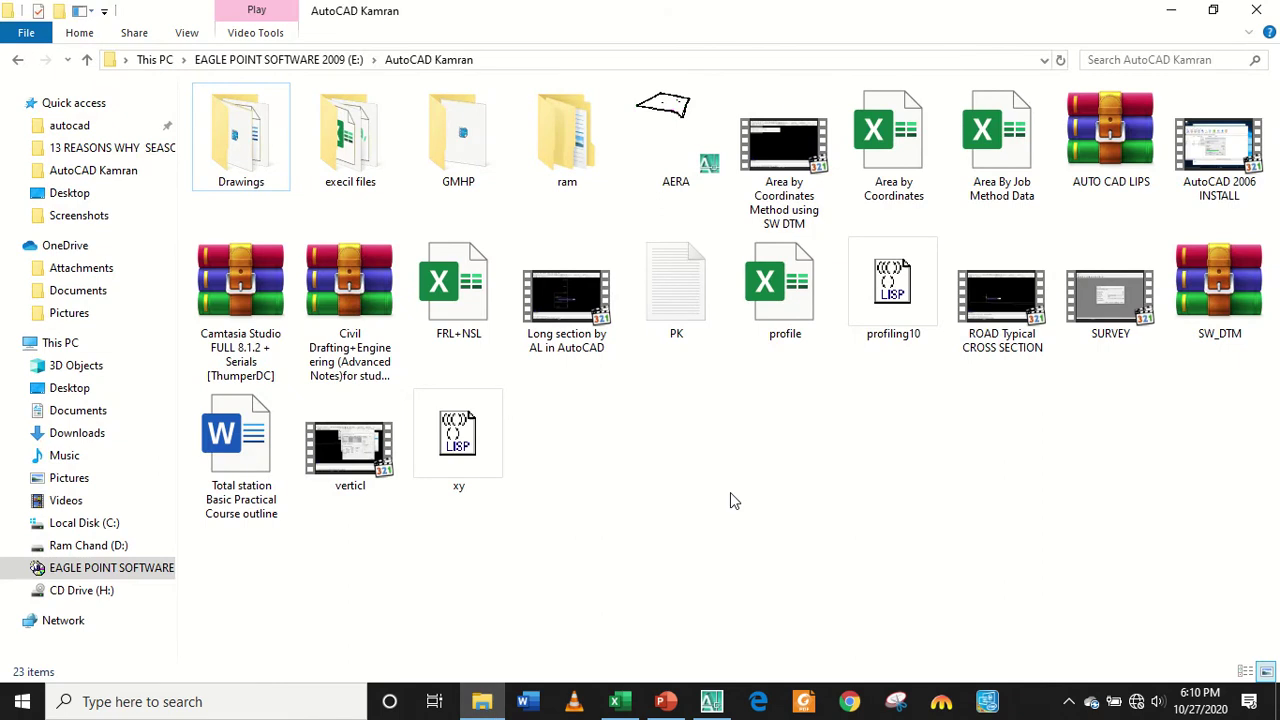
{"action": "left_click", "coordinate": [679, 314]}
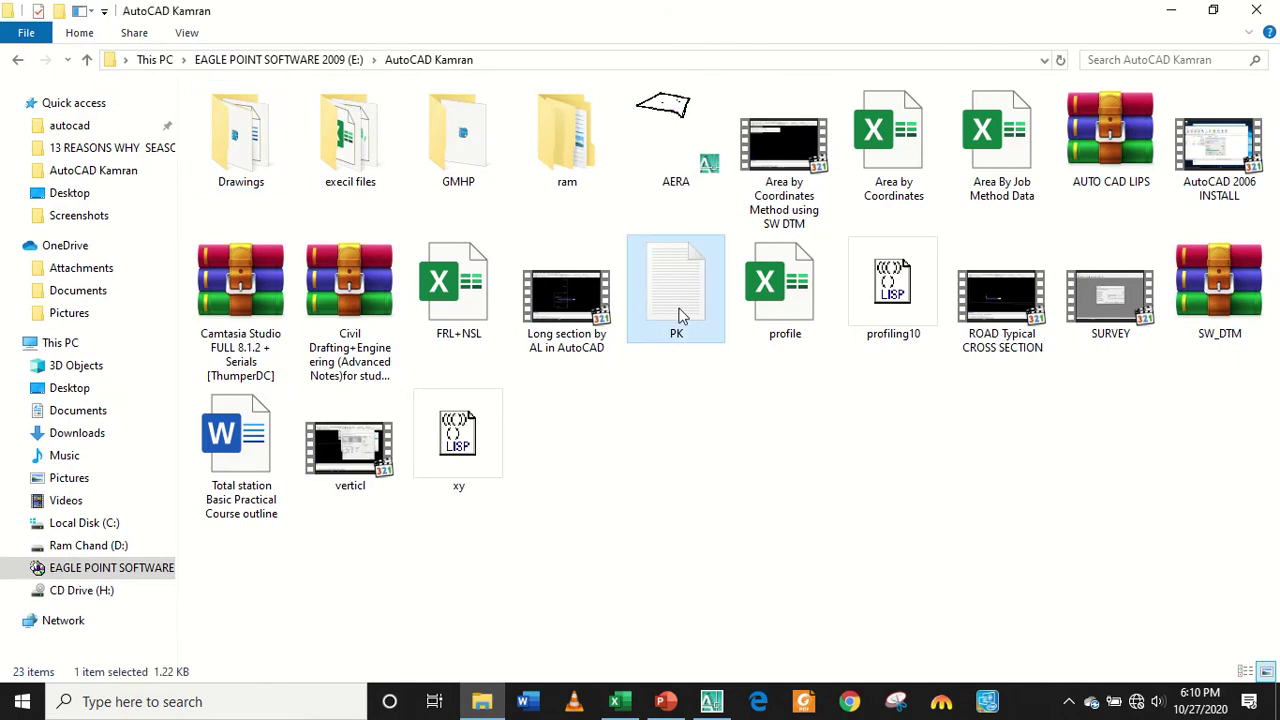
{"action": "mouse_move", "coordinate": [677, 285]}
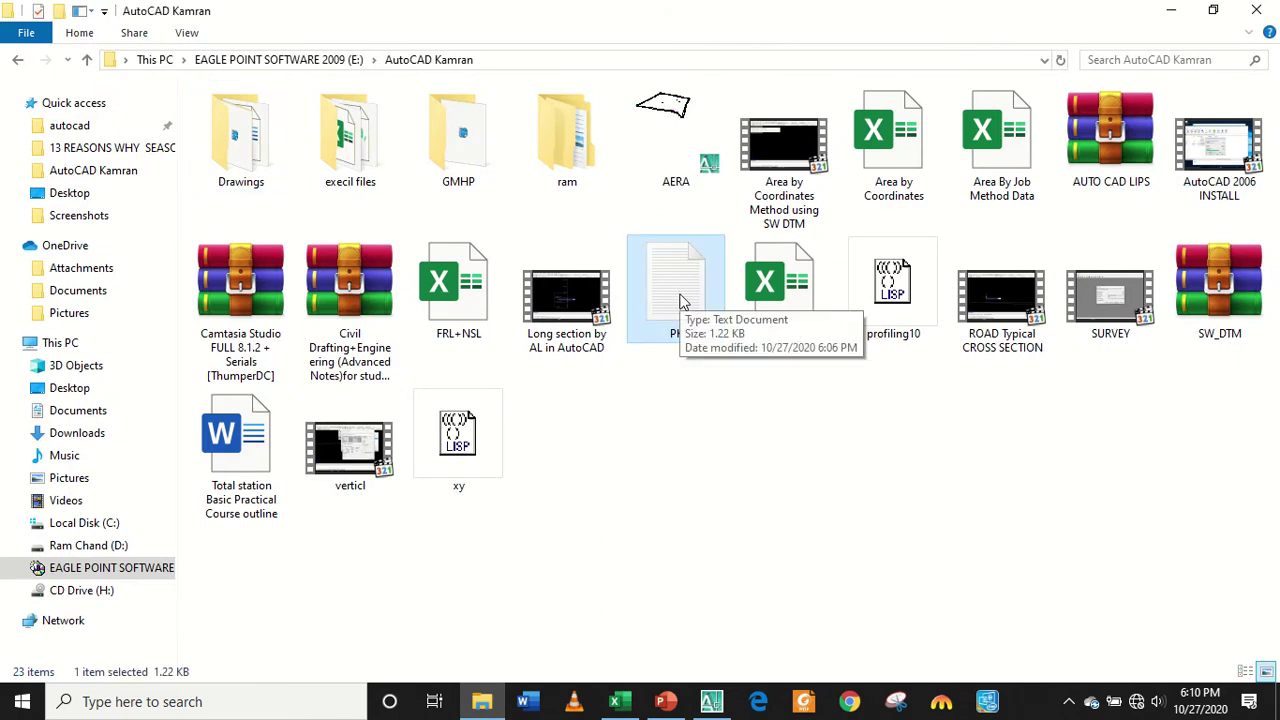
{"action": "double_click", "coordinate": [681, 298]}
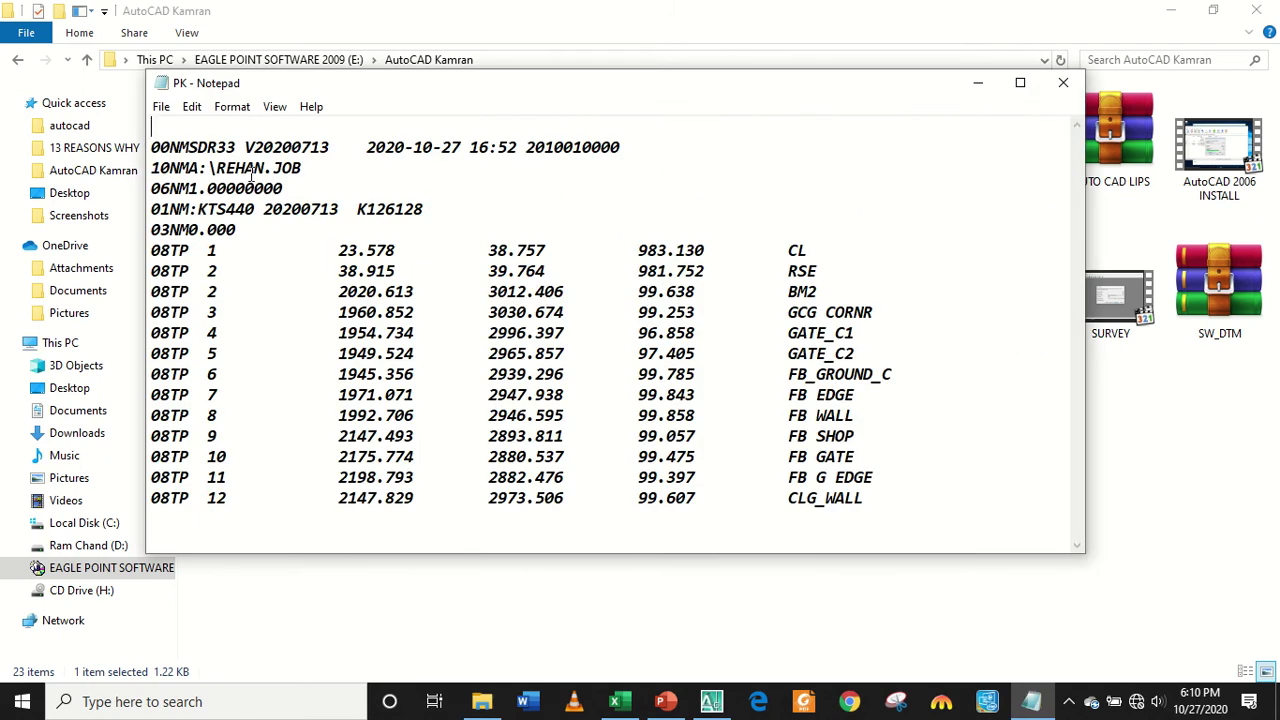
{"action": "left_click_drag", "start_coordinate": [216, 168], "coordinate": [301, 170]}
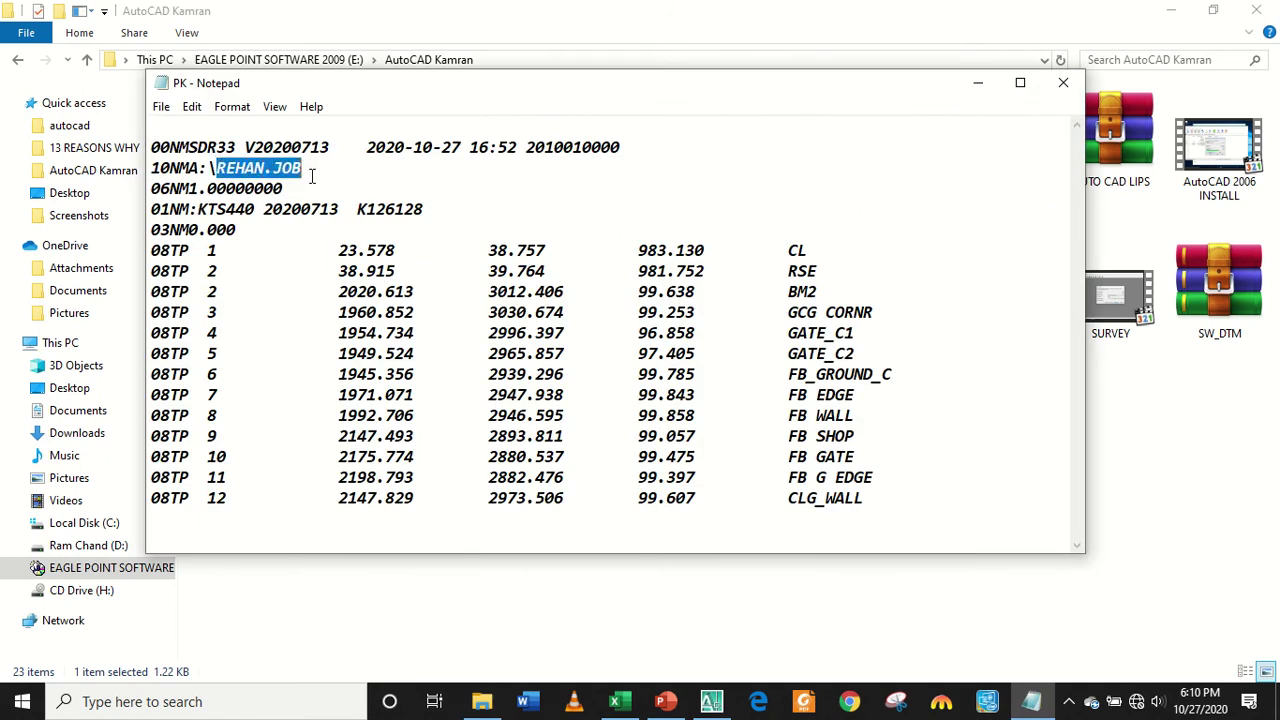
{"action": "left_click", "coordinate": [359, 197]}
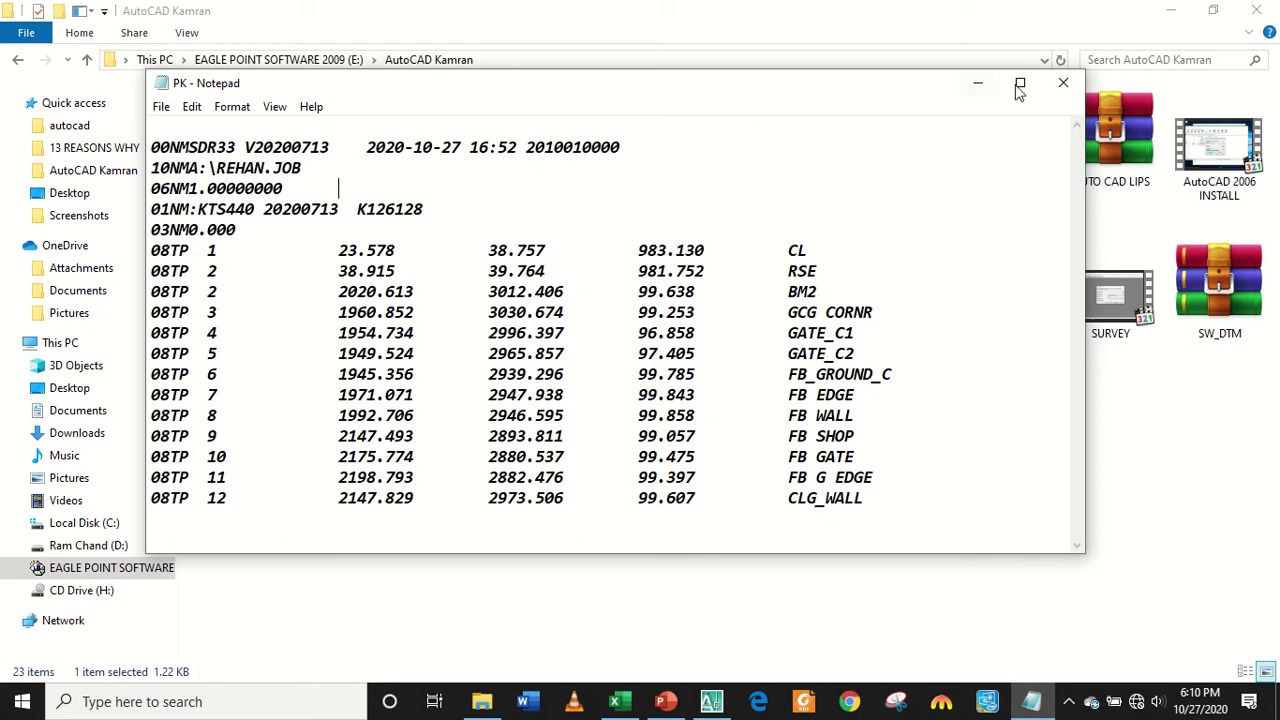
{"action": "left_click", "coordinate": [1063, 86]}
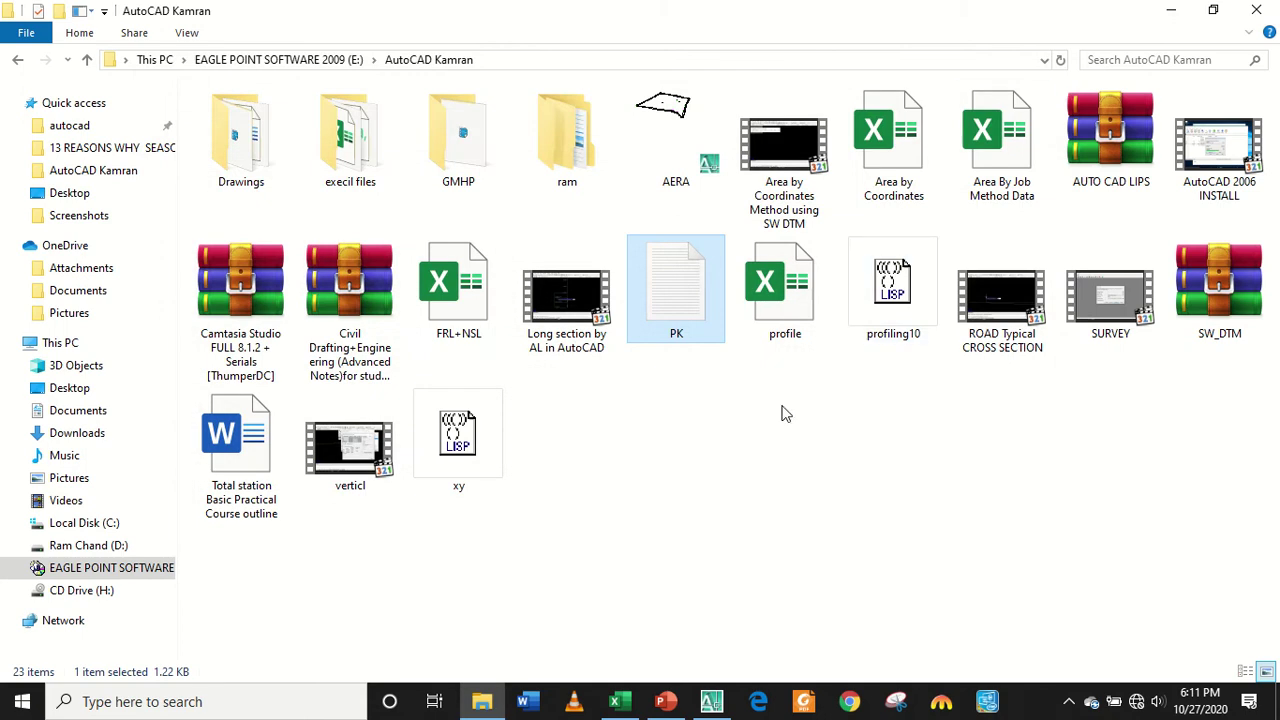
In Excel's Open dialog, browse to the E:\AutoCAD Kamran folder.
{"action": "left_click", "coordinate": [619, 701]}
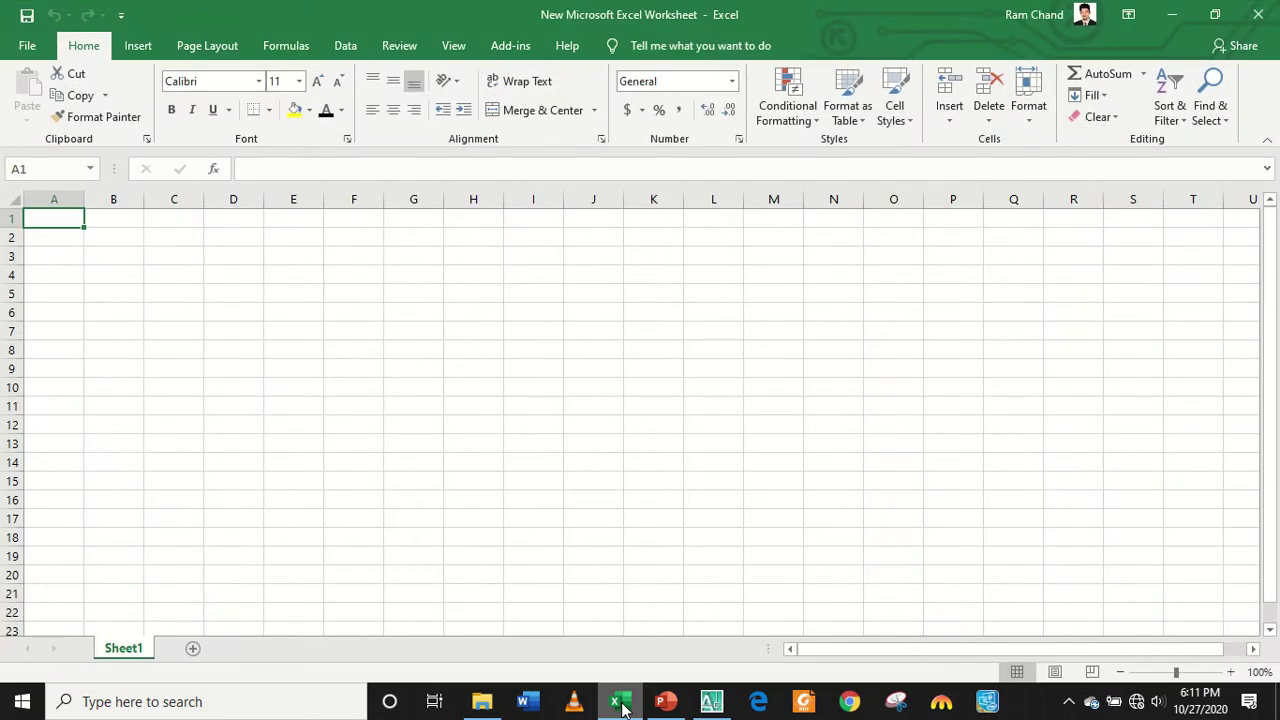
{"action": "left_click", "coordinate": [30, 45]}
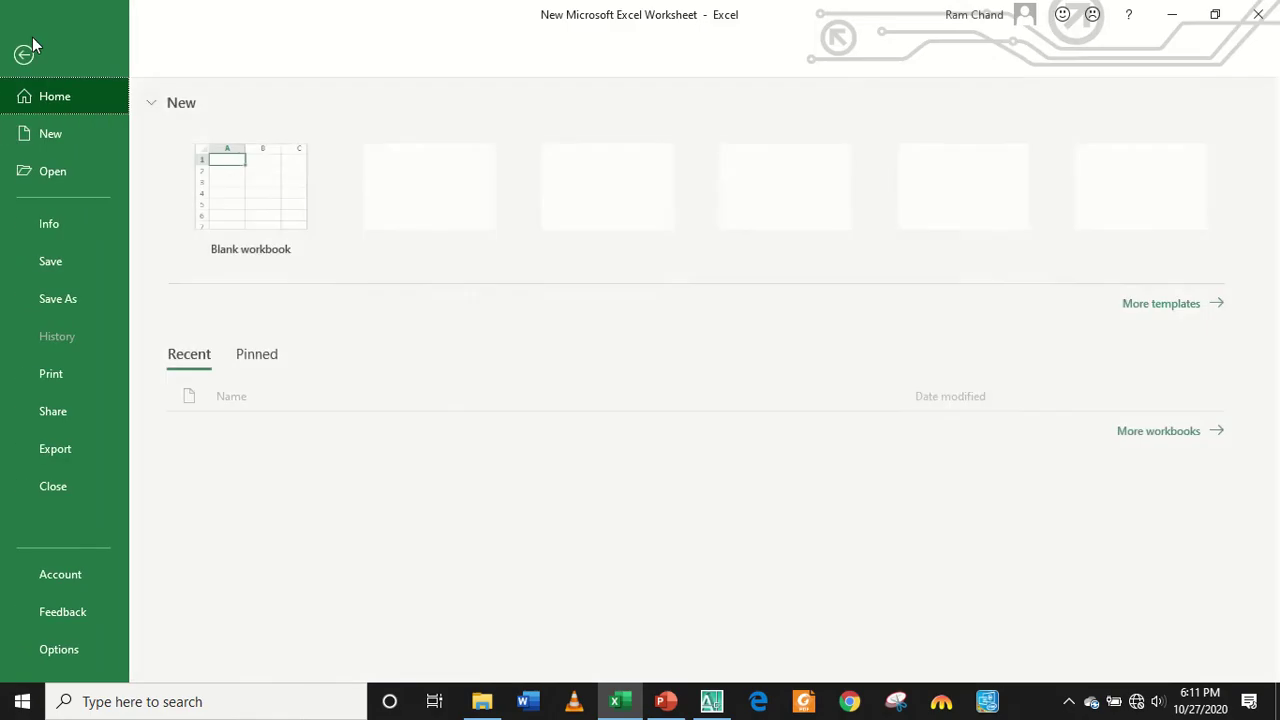
{"action": "left_click", "coordinate": [61, 170]}
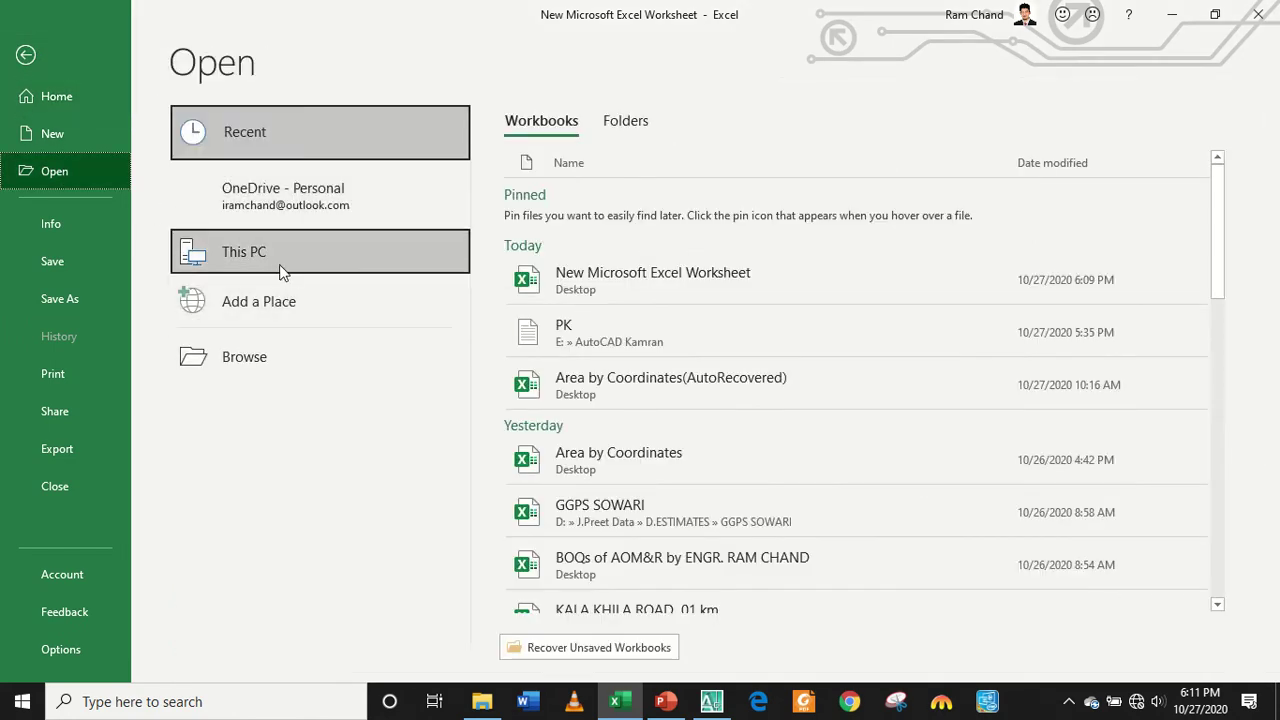
{"action": "double_click", "coordinate": [277, 268]}
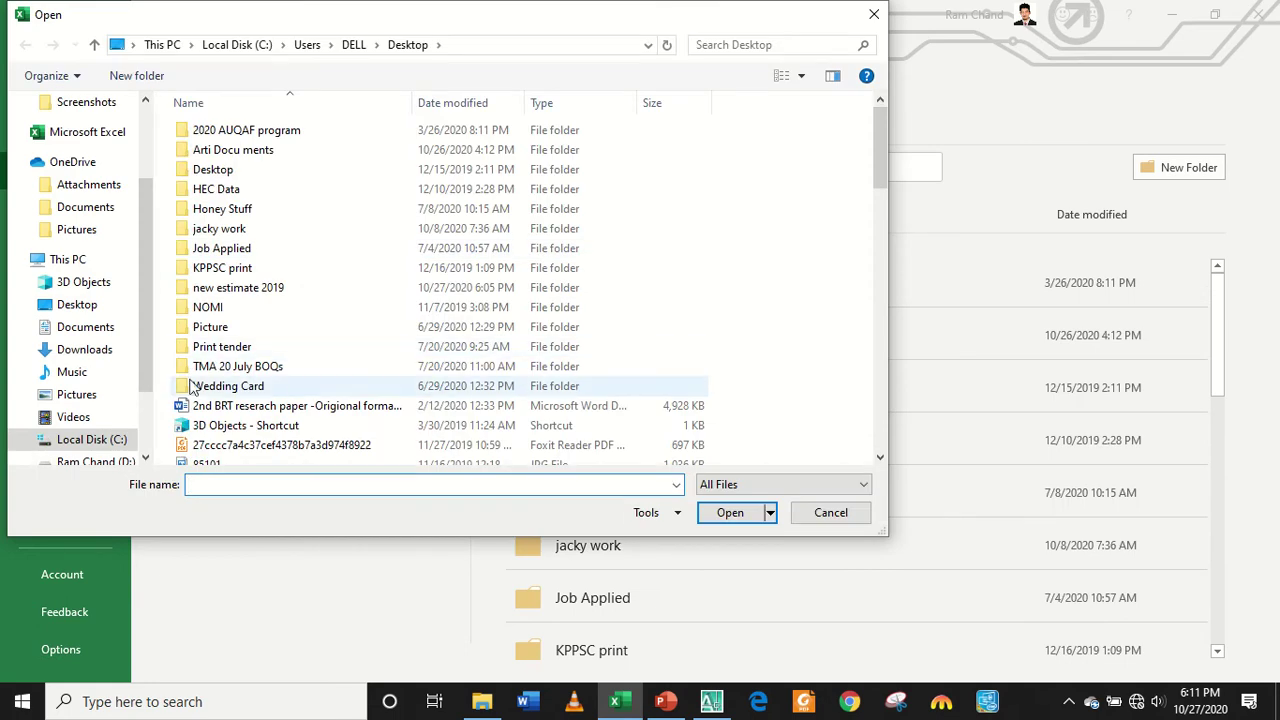
{"action": "left_click", "coordinate": [95, 379]}
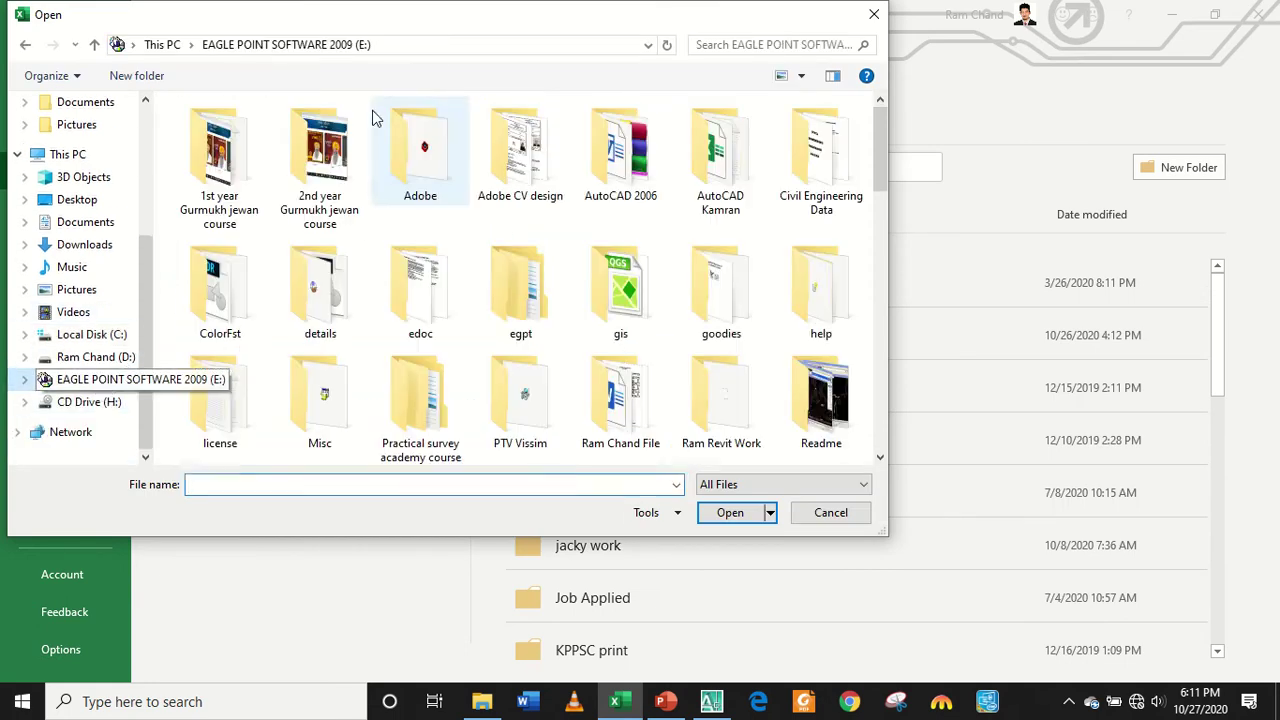
{"action": "left_click", "coordinate": [812, 165]}
{"action": "double_click", "coordinate": [812, 165]}
{"action": "left_click", "coordinate": [320, 44]}
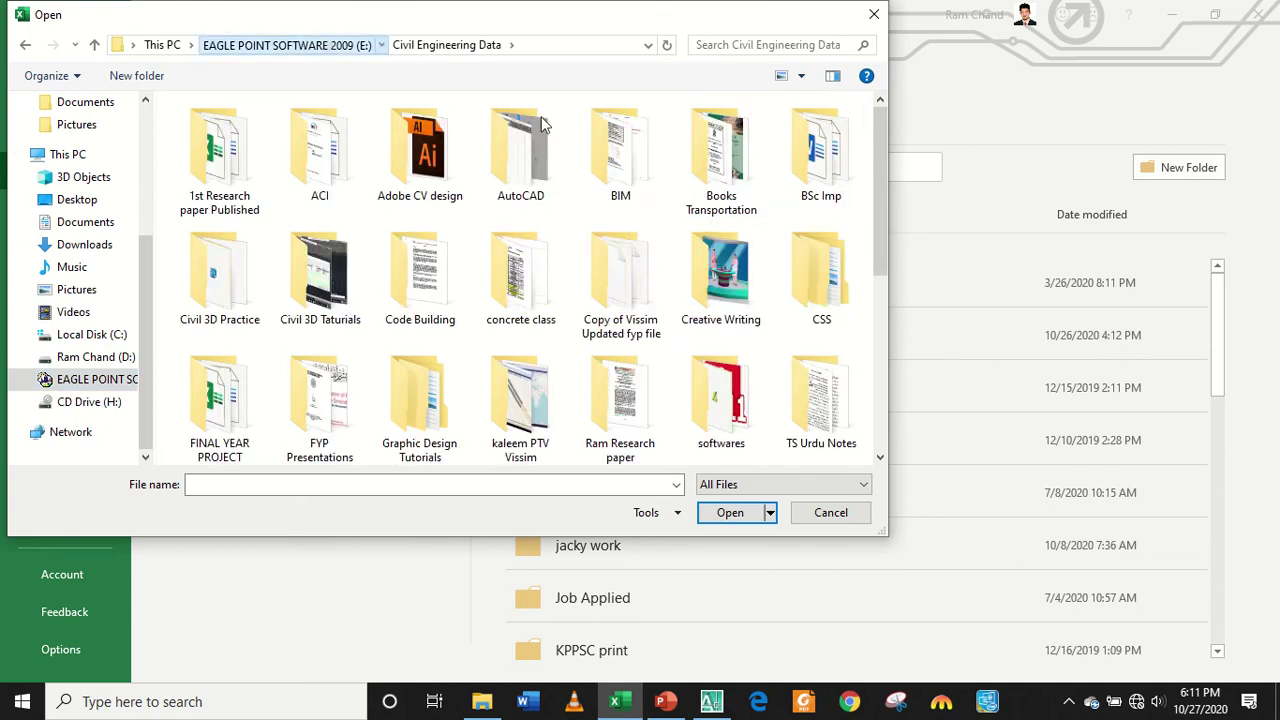
{"action": "double_click", "coordinate": [720, 160]}
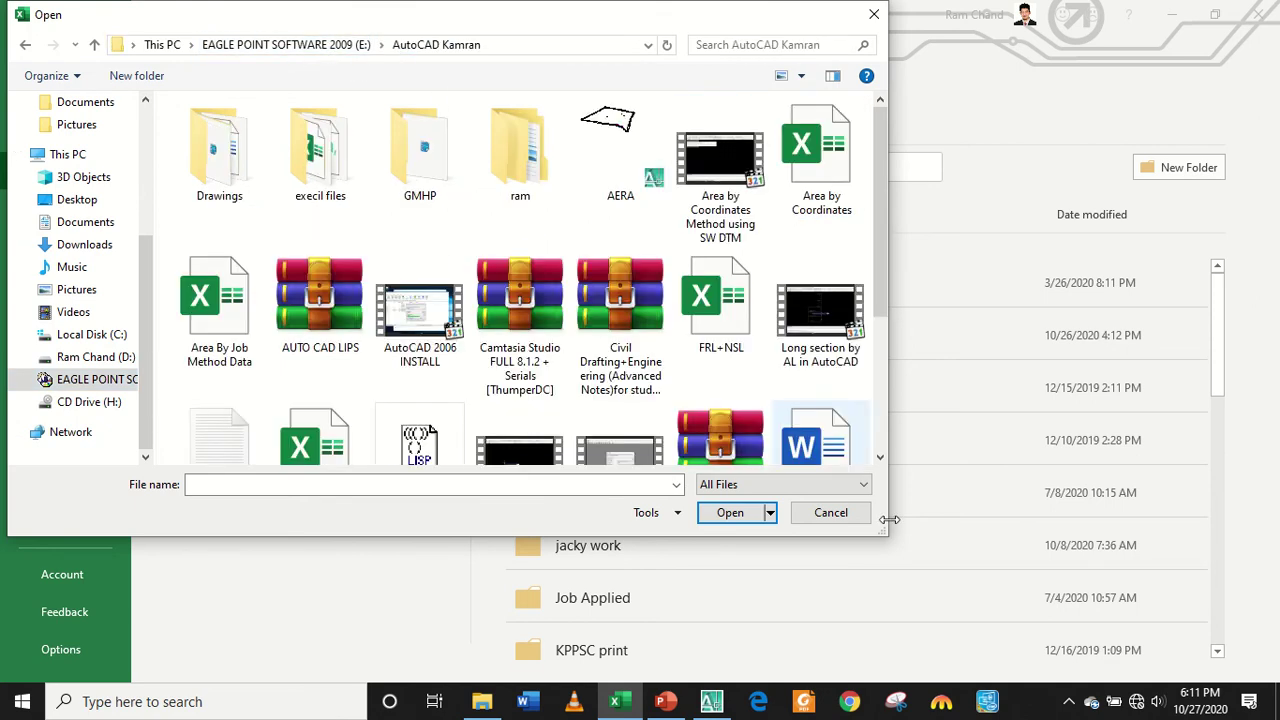
Set the file type filter to All Files and open the PK file.
{"action": "left_click_drag", "start_coordinate": [888, 537], "coordinate": [1157, 604]}
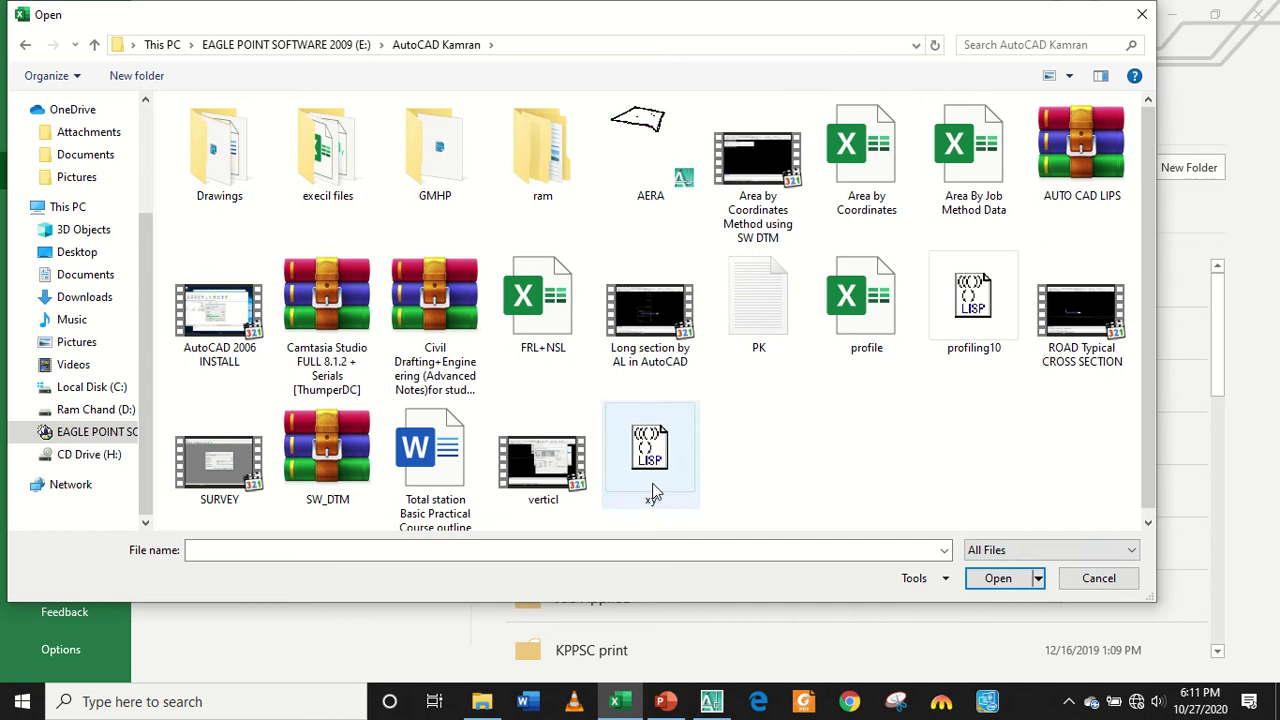
{"action": "left_click", "coordinate": [1055, 550]}
{"action": "left_click", "coordinate": [1000, 264]}
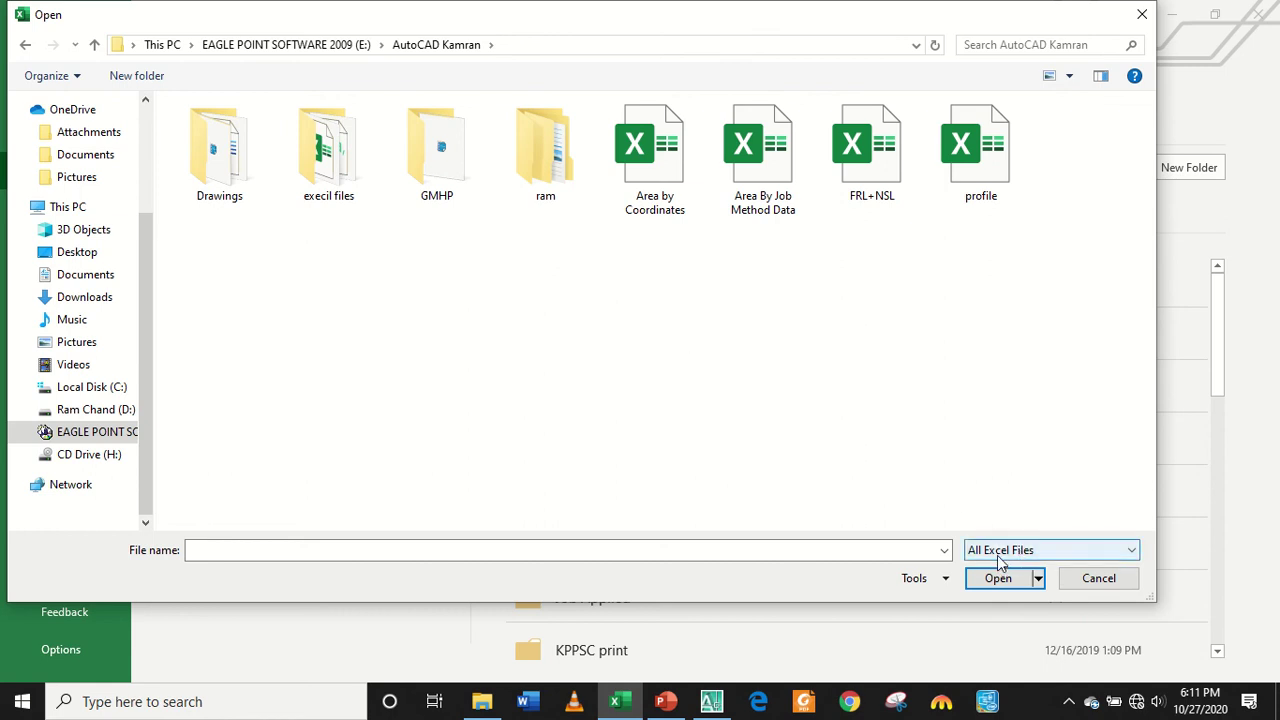
{"action": "left_click", "coordinate": [1000, 558]}
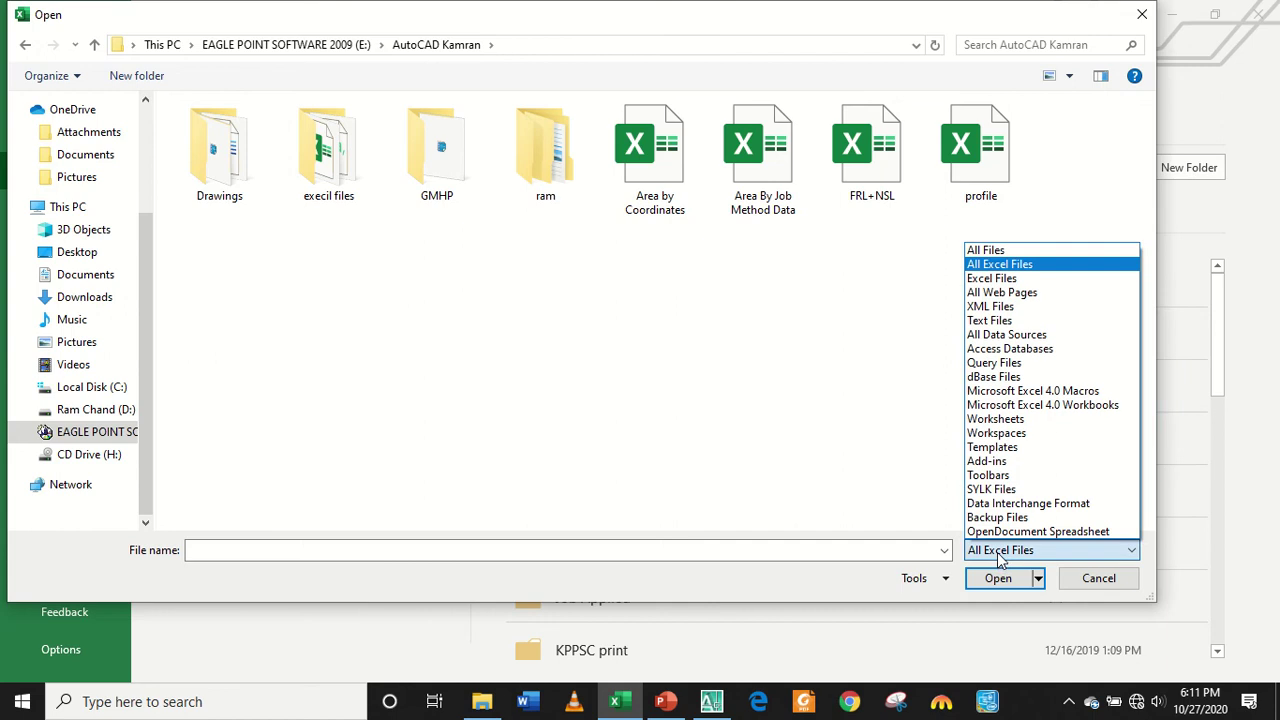
{"action": "left_click", "coordinate": [984, 256]}
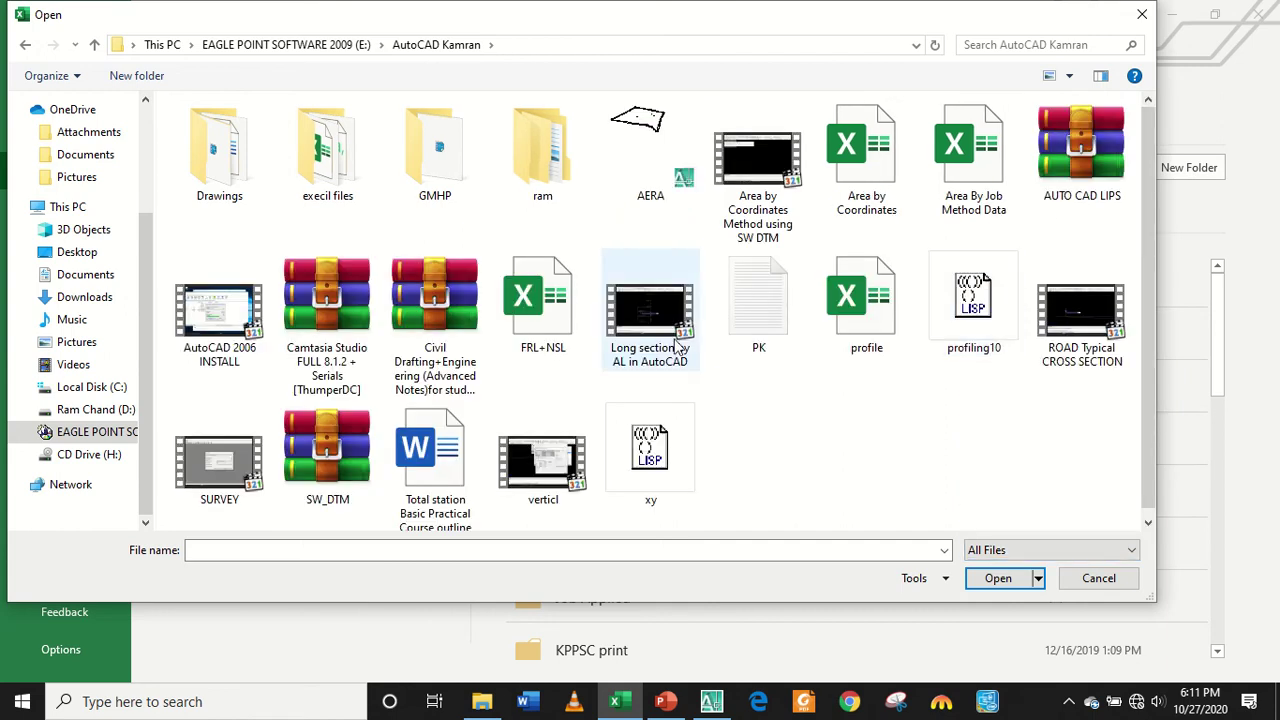
{"action": "mouse_move", "coordinate": [649, 320]}
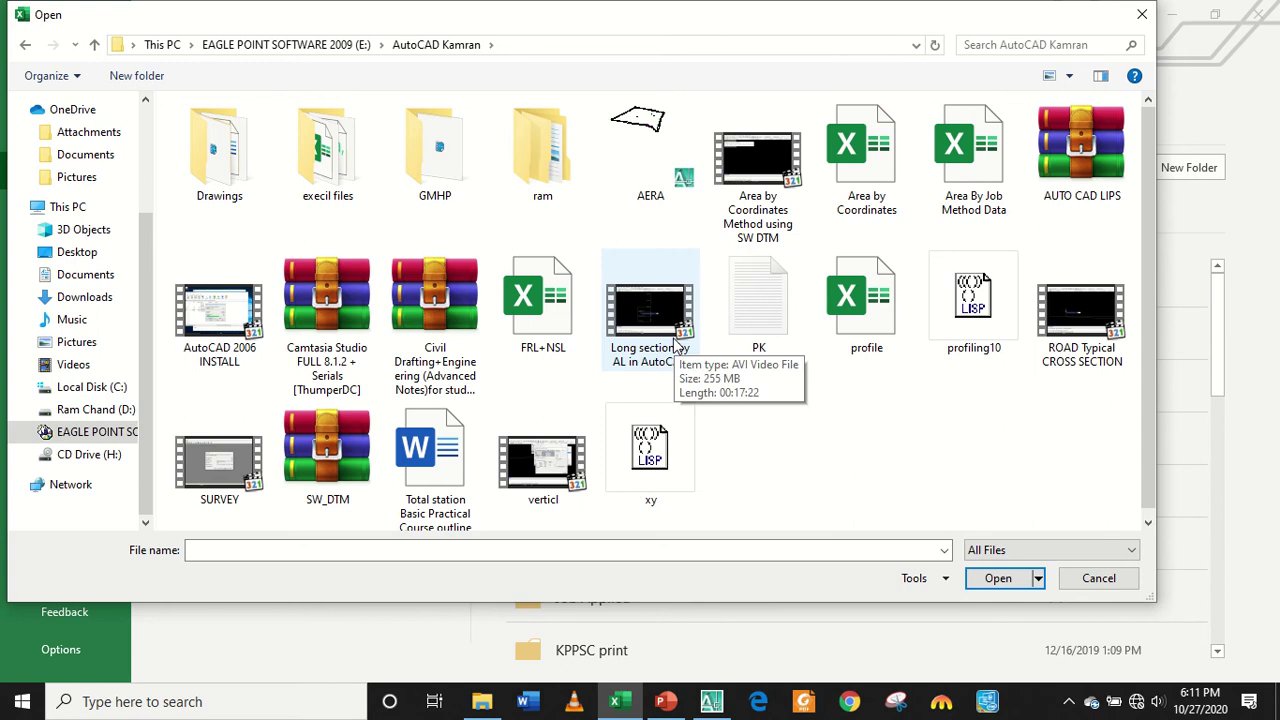
{"action": "left_click", "coordinate": [758, 338]}
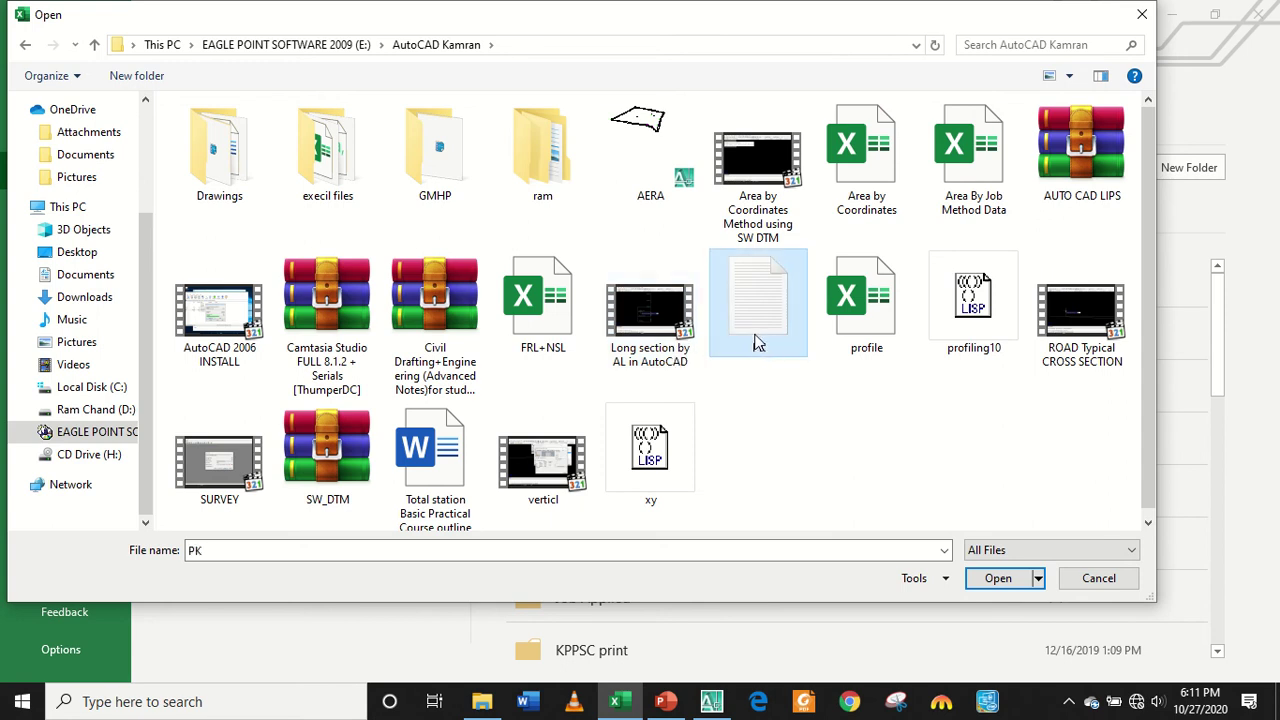
{"action": "left_click", "coordinate": [1000, 577]}
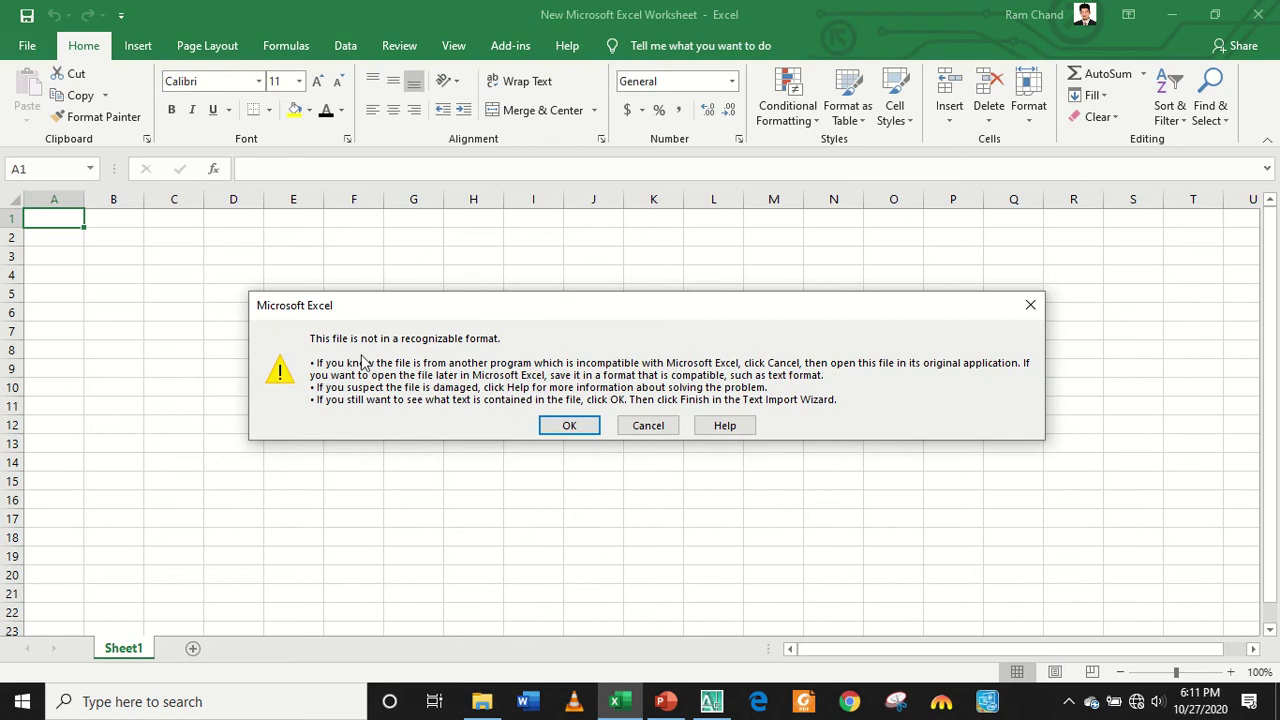
Accept the format warning to launch the Text Import Wizard for PK.TXT.
{"action": "left_click", "coordinate": [566, 427]}
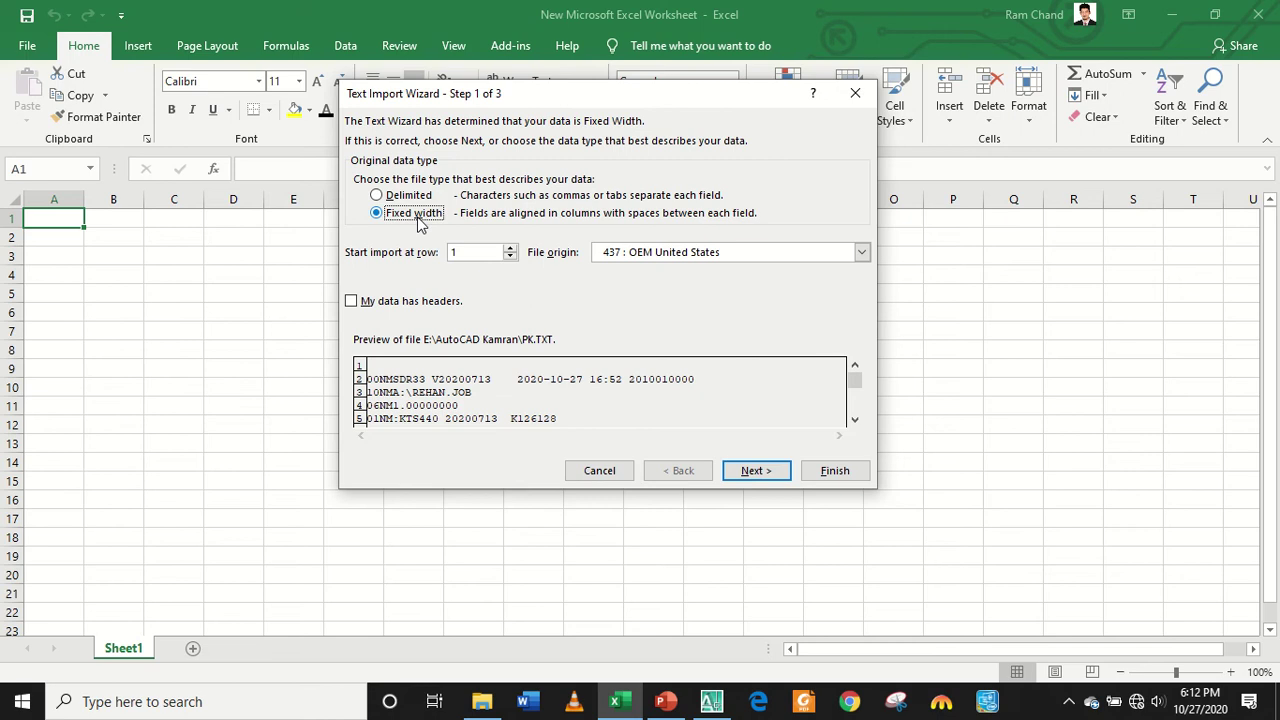
Choose the Delimited data type and start trying comma and space as field separators.
{"action": "left_click", "coordinate": [377, 196]}
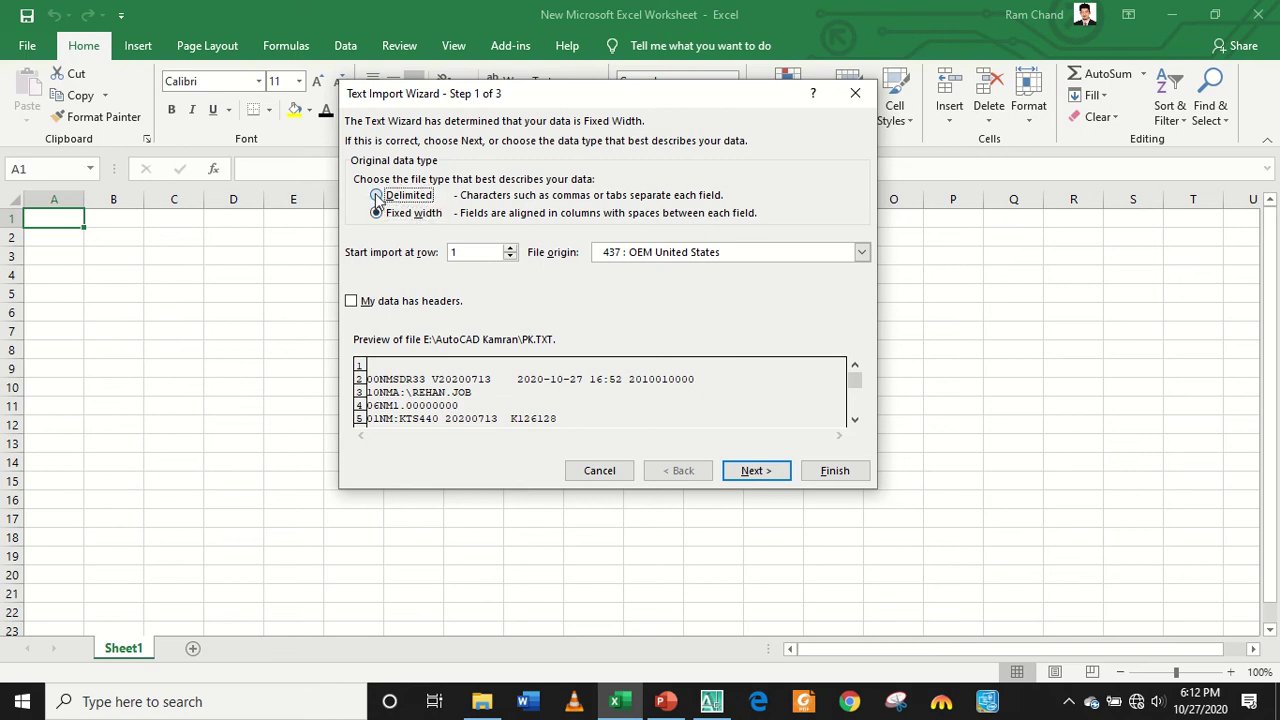
{"action": "left_click", "coordinate": [755, 471]}
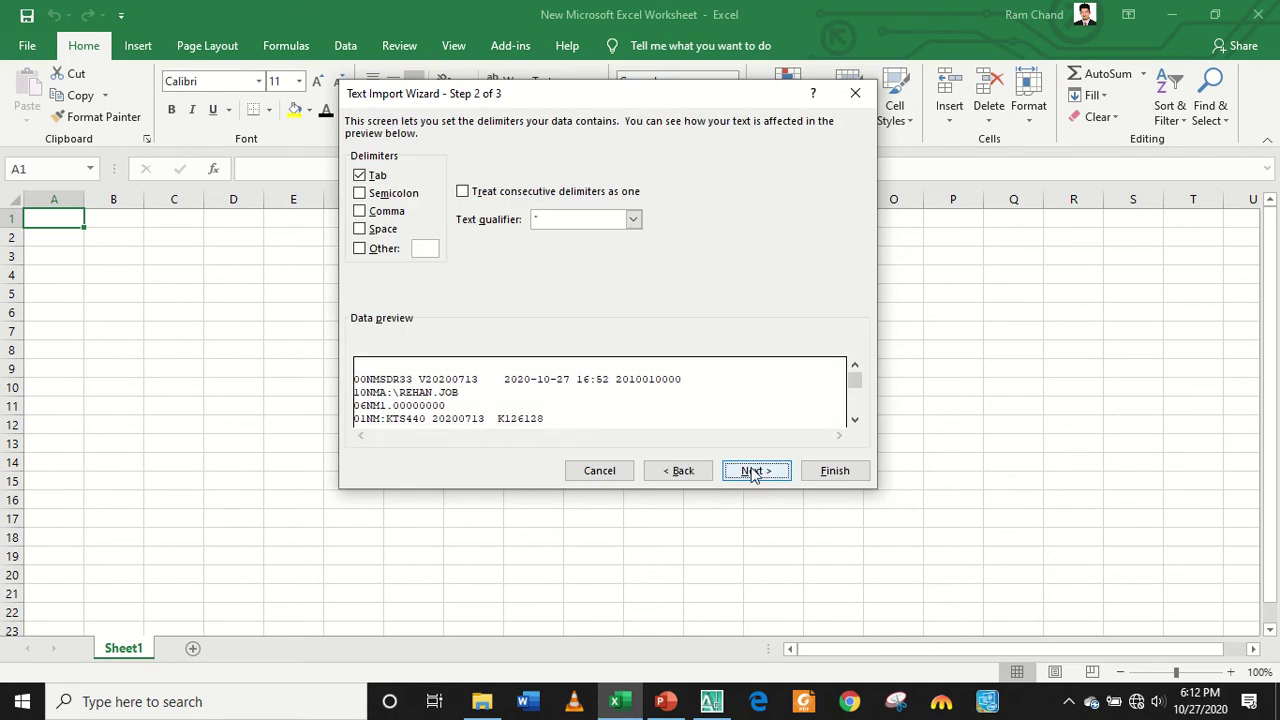
{"action": "left_click", "coordinate": [359, 229]}
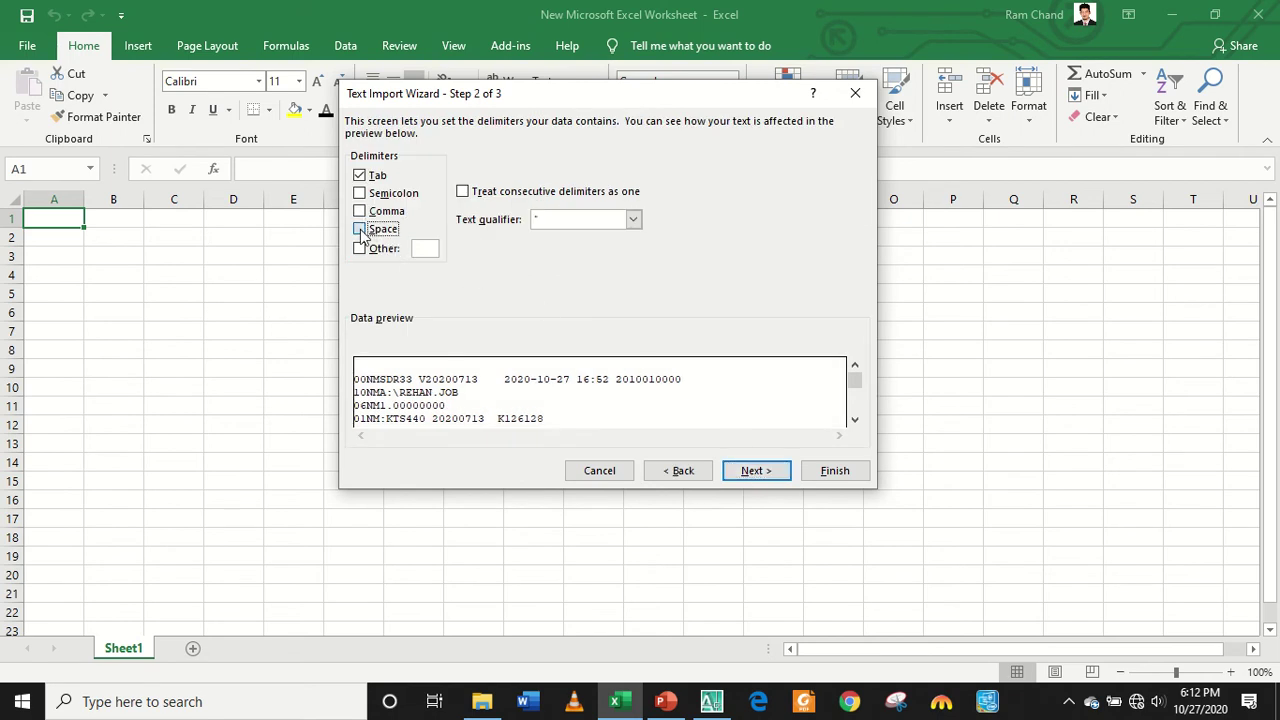
{"action": "left_click", "coordinate": [359, 211]}
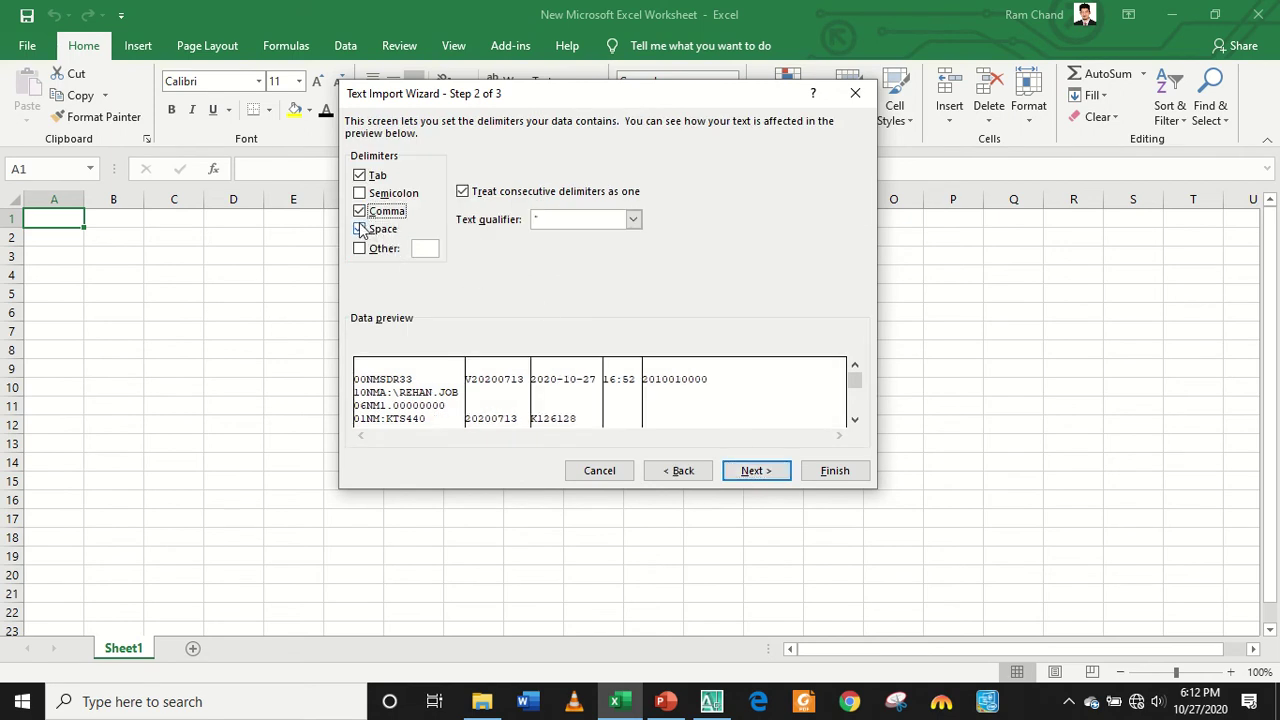
{"action": "left_click", "coordinate": [359, 229]}
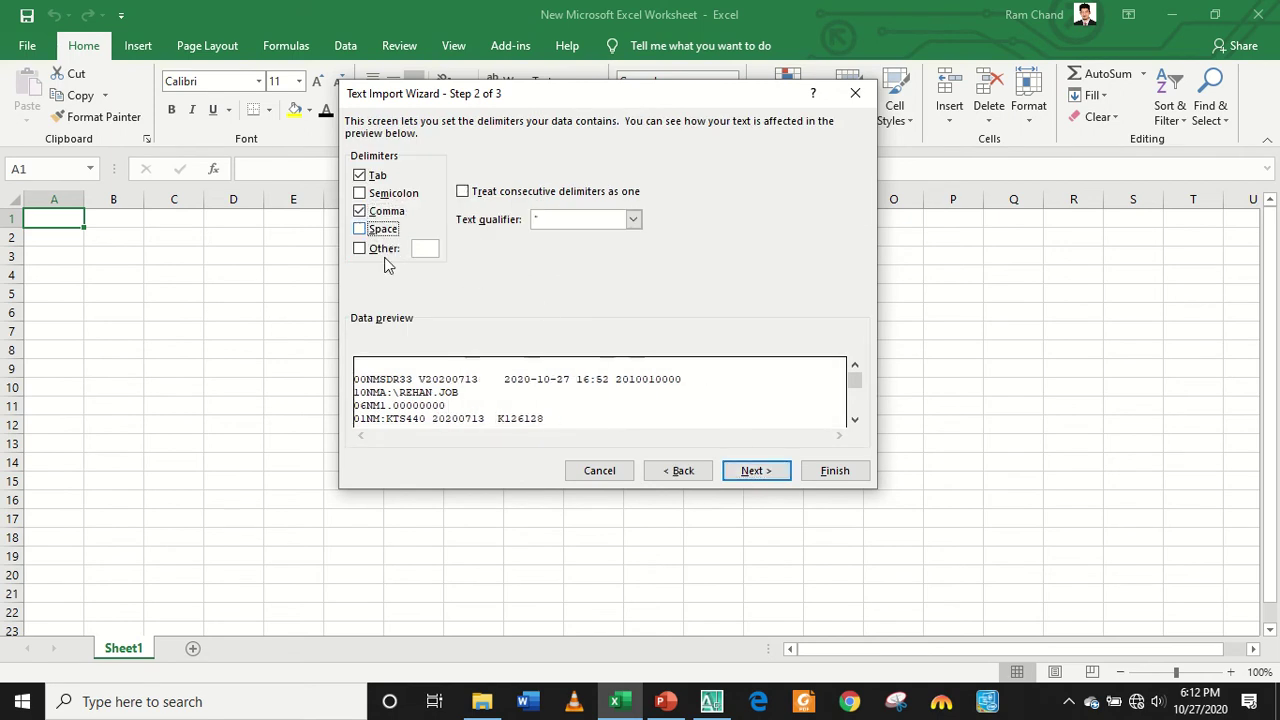
{"action": "left_click", "coordinate": [856, 405]}
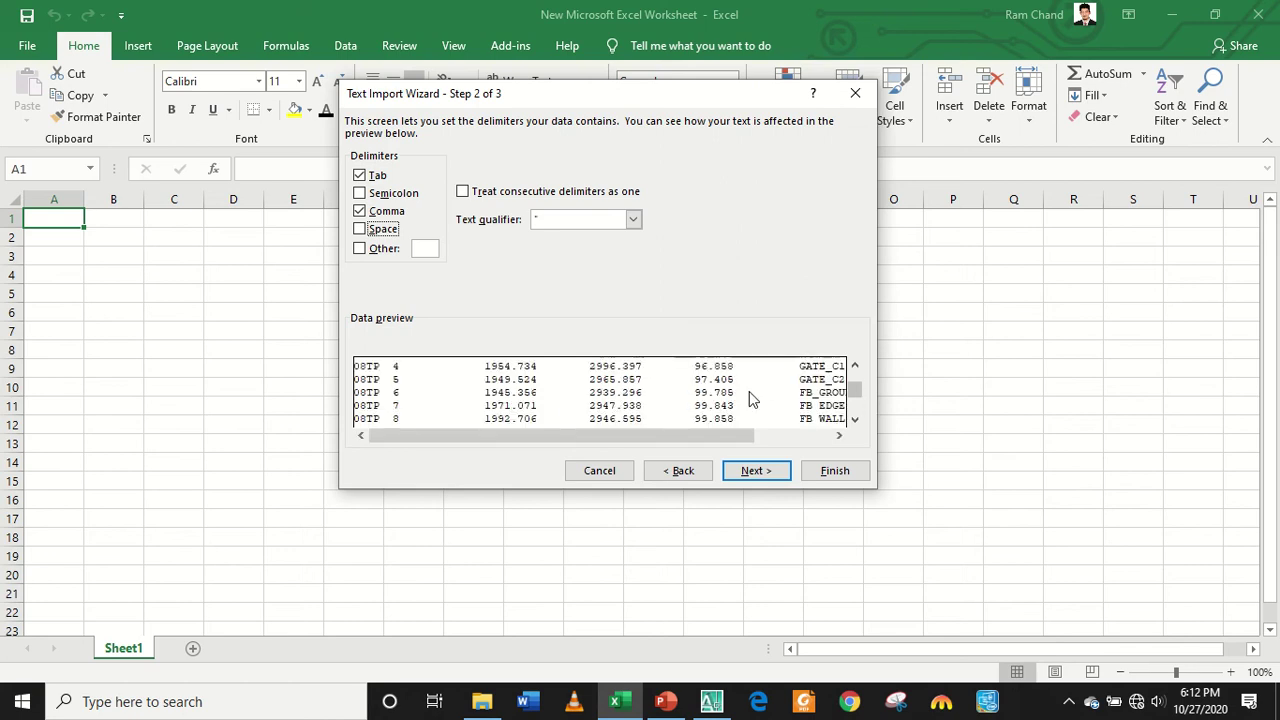
{"action": "left_click_drag", "start_coordinate": [854, 386], "coordinate": [856, 372]}
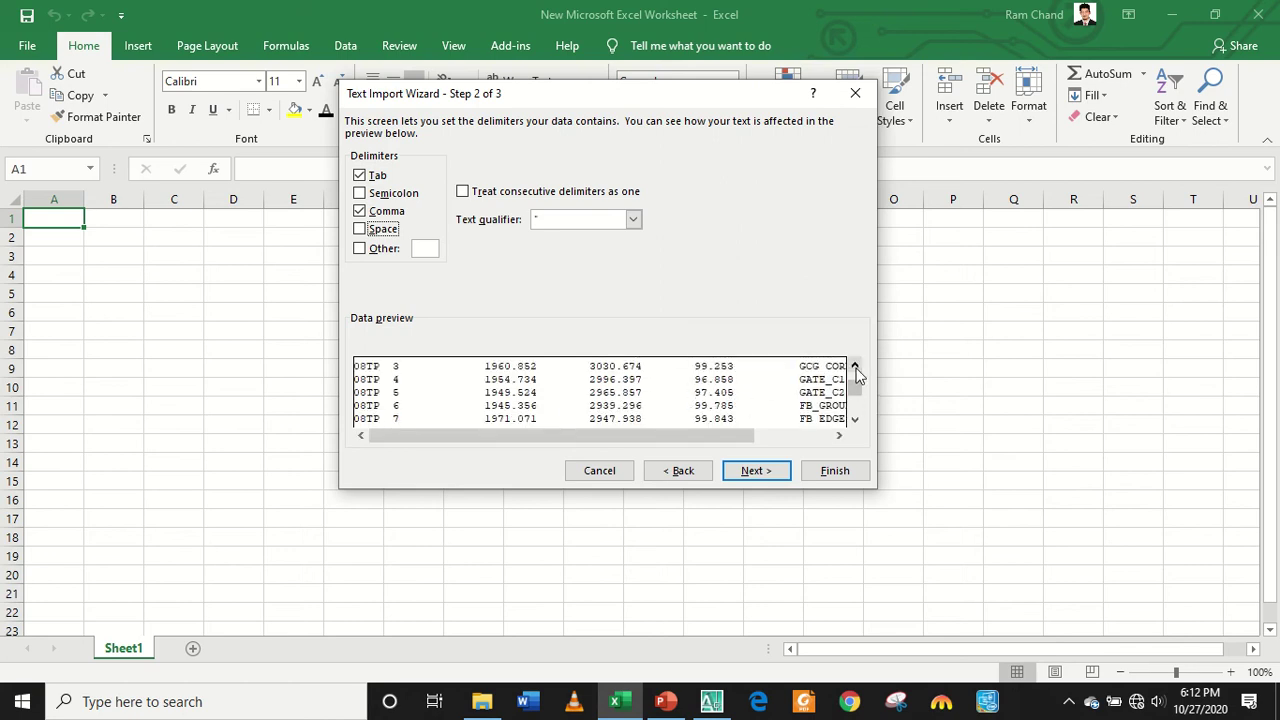
{"action": "left_click", "coordinate": [856, 370]}
{"action": "left_click", "coordinate": [856, 370]}
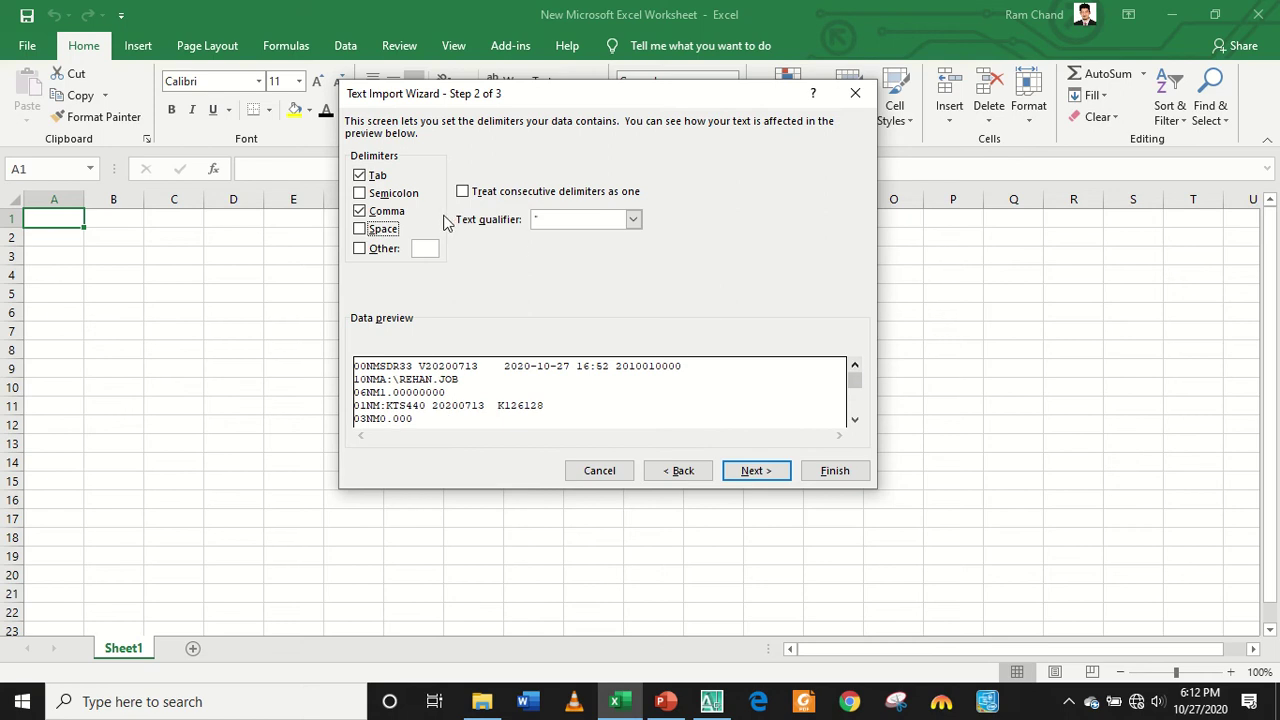
Split on tab, comma and space, treat consecutive delimiters as one, and finish the import.
{"action": "left_click", "coordinate": [360, 212]}
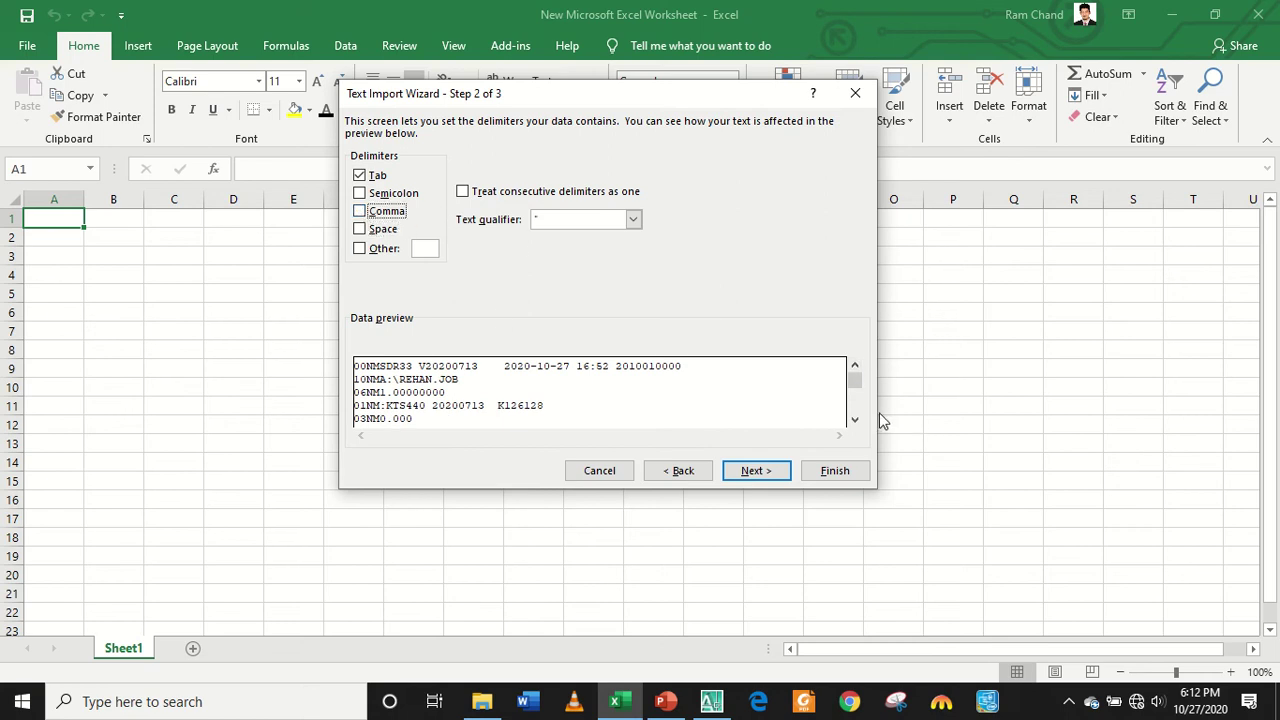
{"action": "left_click", "coordinate": [855, 419]}
{"action": "left_click", "coordinate": [855, 419]}
{"action": "left_click", "coordinate": [855, 419]}
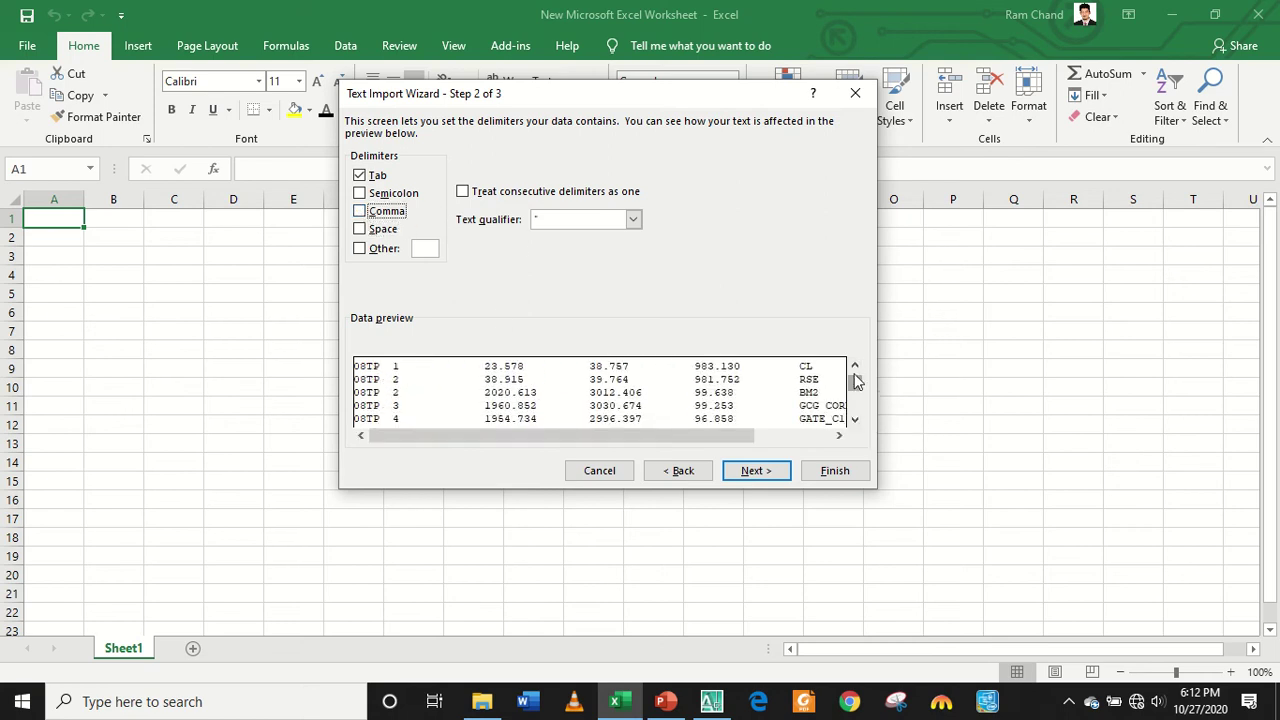
{"action": "left_click_drag", "start_coordinate": [852, 380], "coordinate": [852, 364]}
{"action": "left_click", "coordinate": [360, 211]}
{"action": "left_click", "coordinate": [360, 229]}
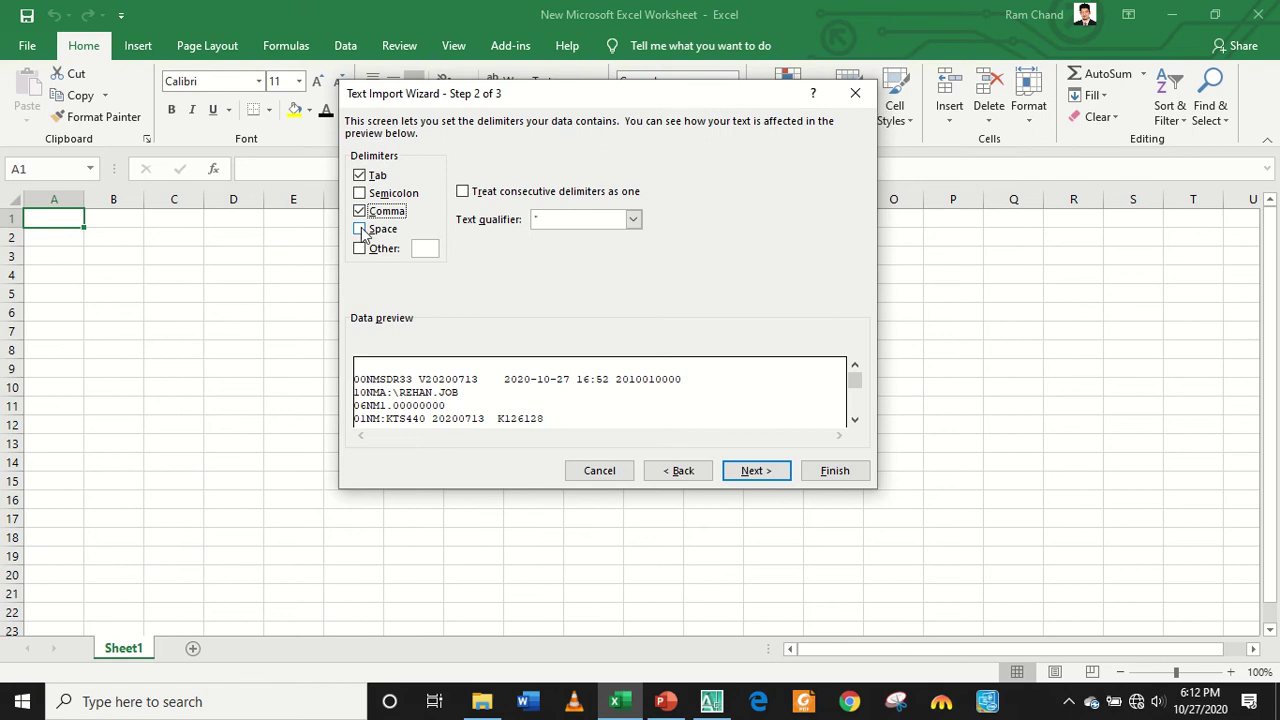
{"action": "left_click", "coordinate": [462, 191]}
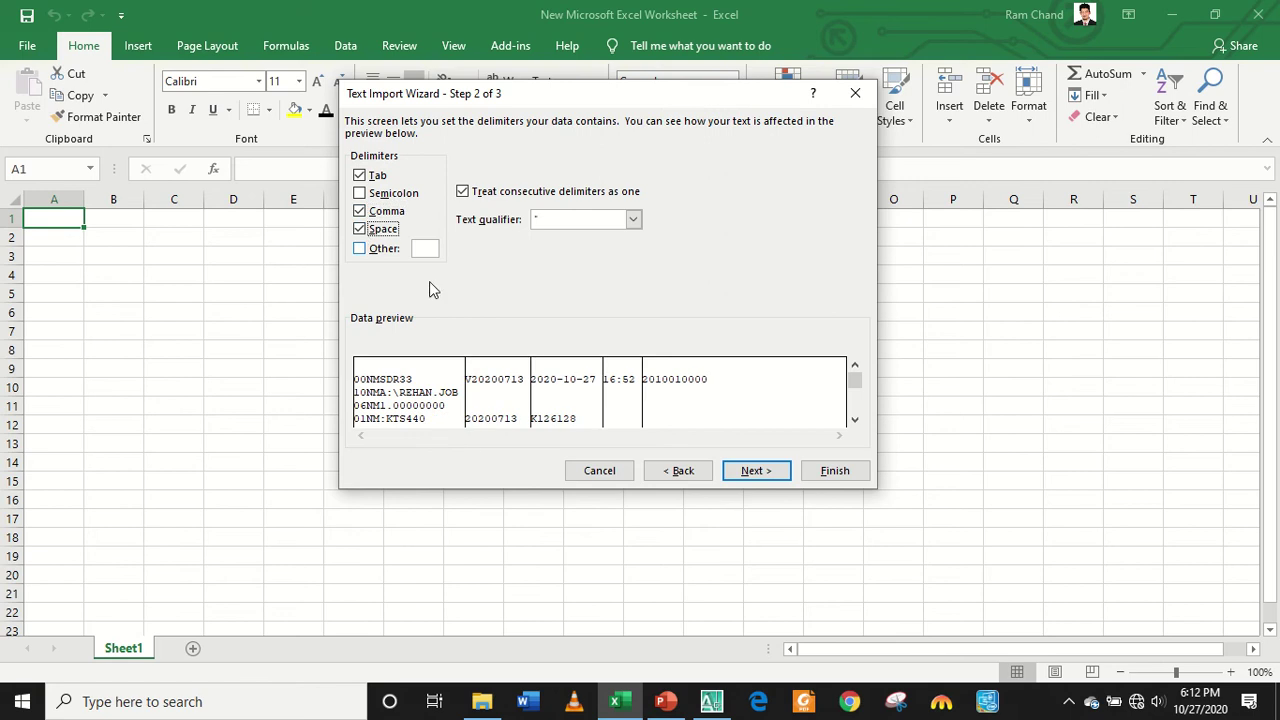
{"action": "left_click", "coordinate": [762, 475]}
{"action": "left_click", "coordinate": [840, 478]}
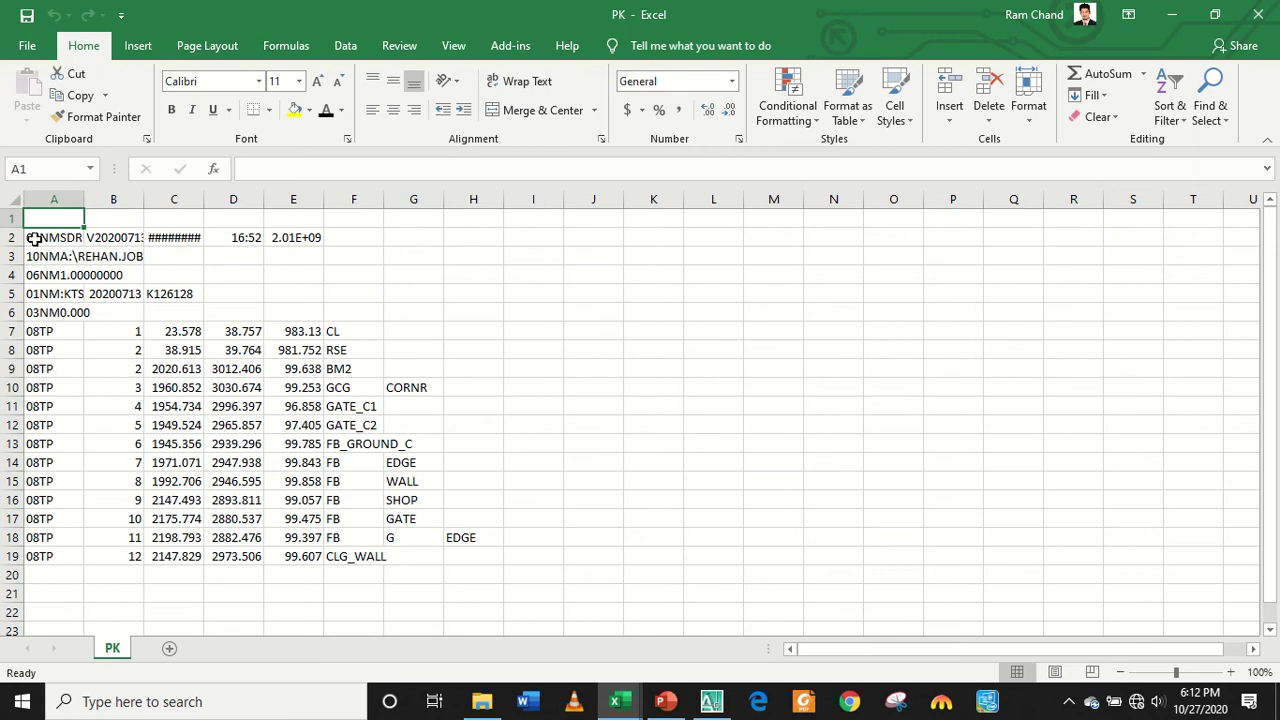
Clear the header lines in rows 2 to 6, undoing the mistaken deletions first.
{"action": "left_click", "coordinate": [98, 258]}
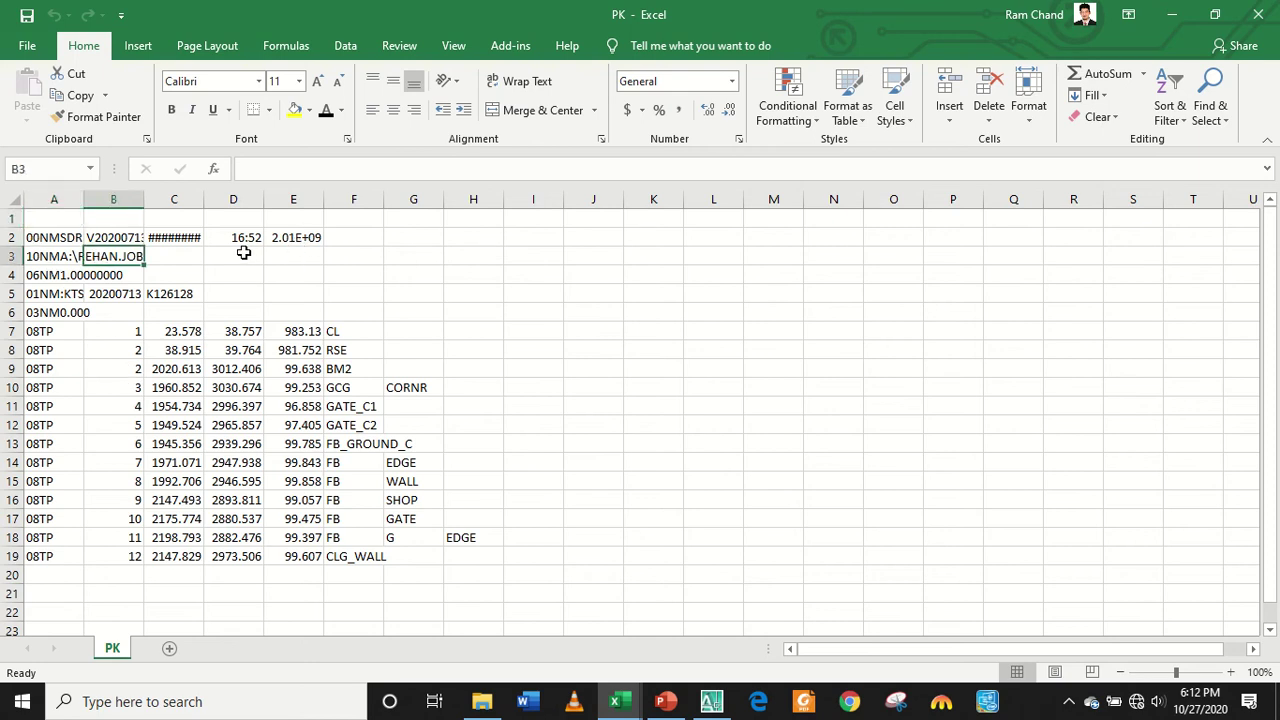
{"action": "mouse_move", "coordinate": [46, 238]}
{"action": "left_mouse_down"}
{"action": "mouse_move", "coordinate": [137, 290]}
{"action": "mouse_move", "coordinate": [352, 308]}
{"action": "left_mouse_up"}
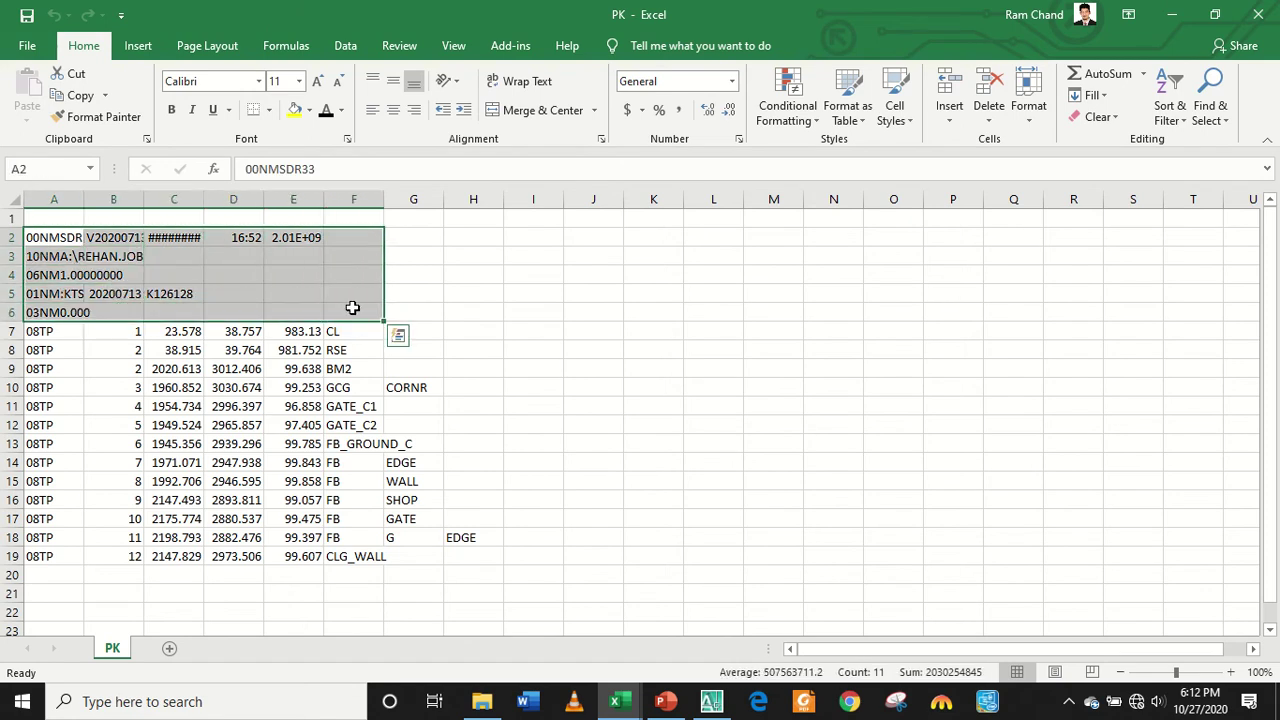
{"action": "left_click", "coordinate": [988, 88]}
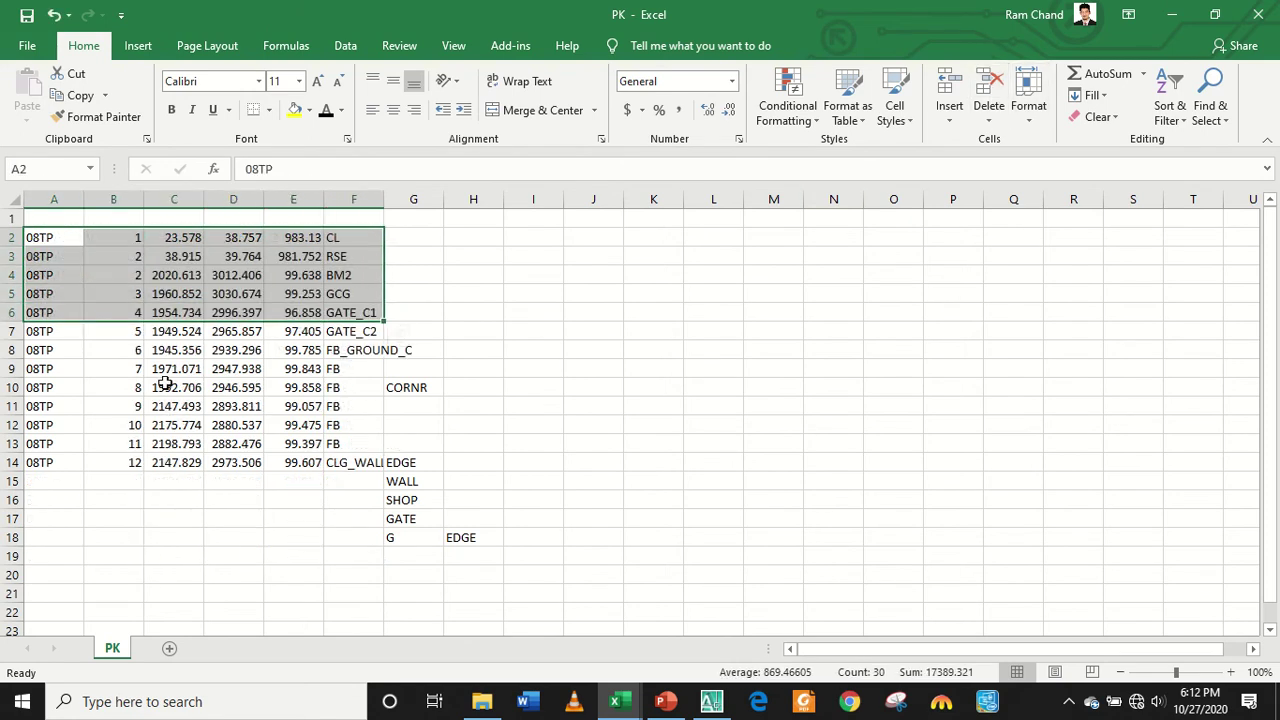
{"action": "left_click", "coordinate": [988, 88]}
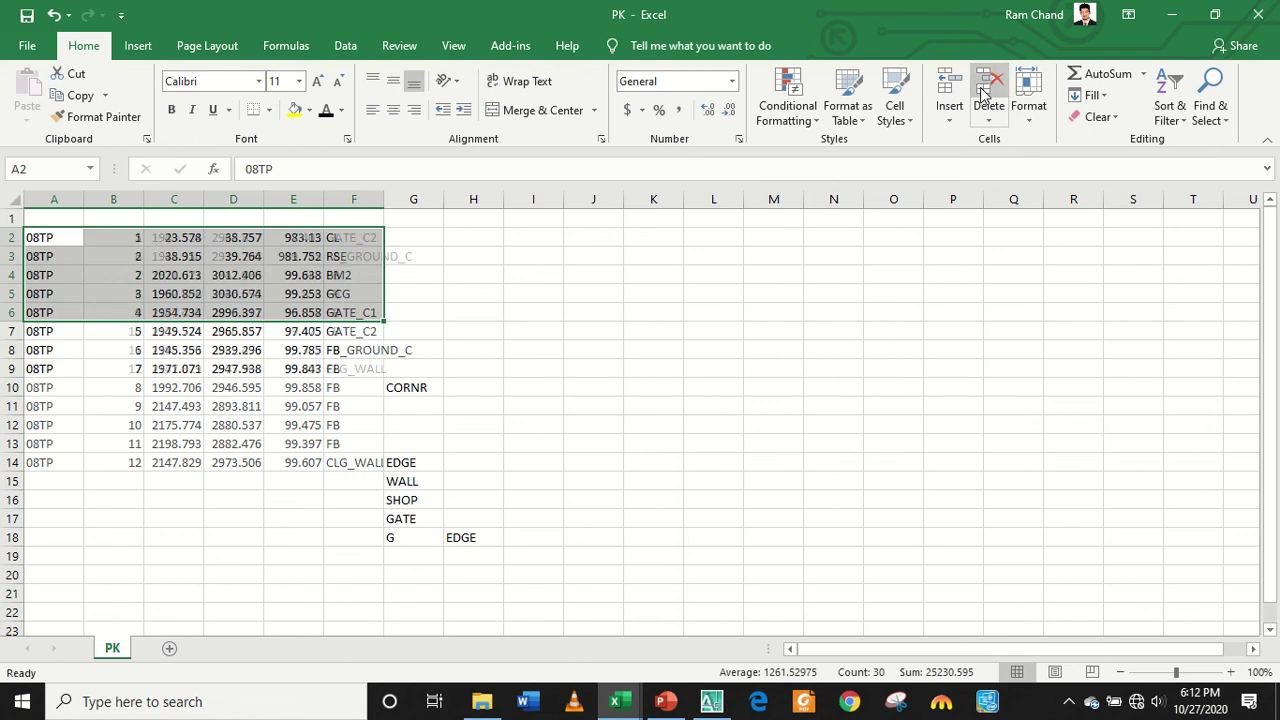
{"action": "key", "text": "ctrl+z"}
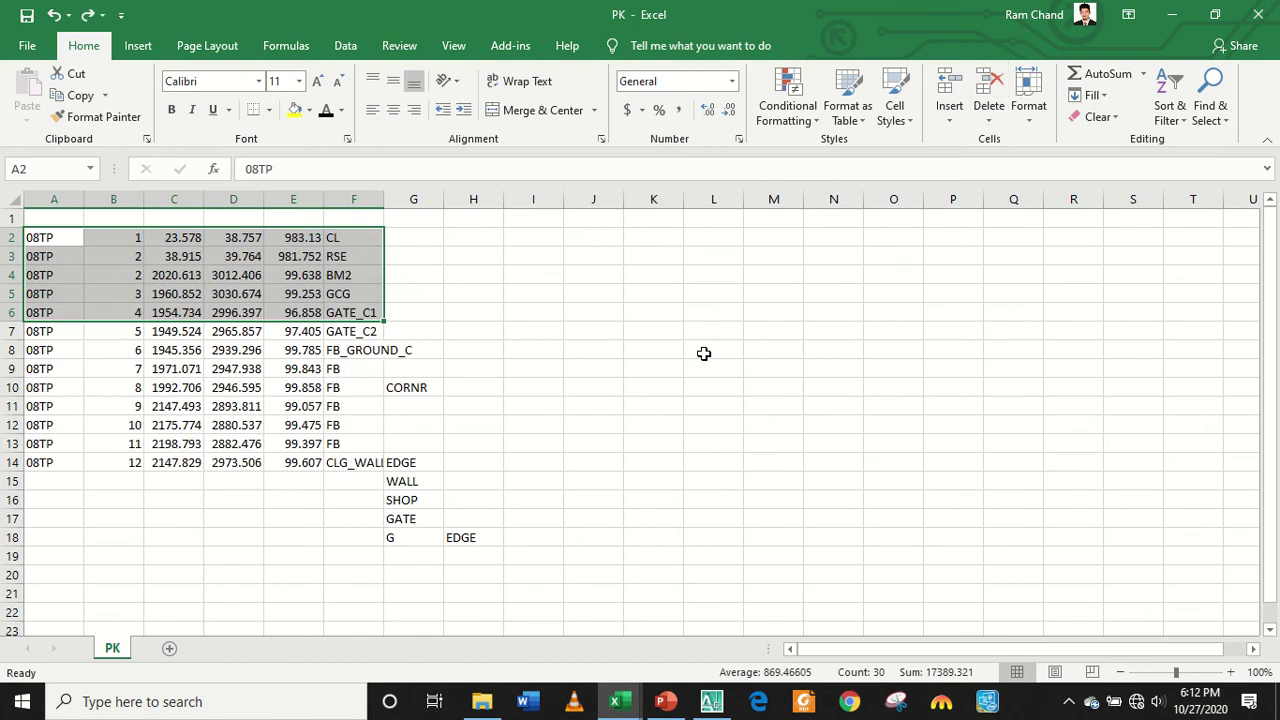
{"action": "left_click", "coordinate": [178, 513]}
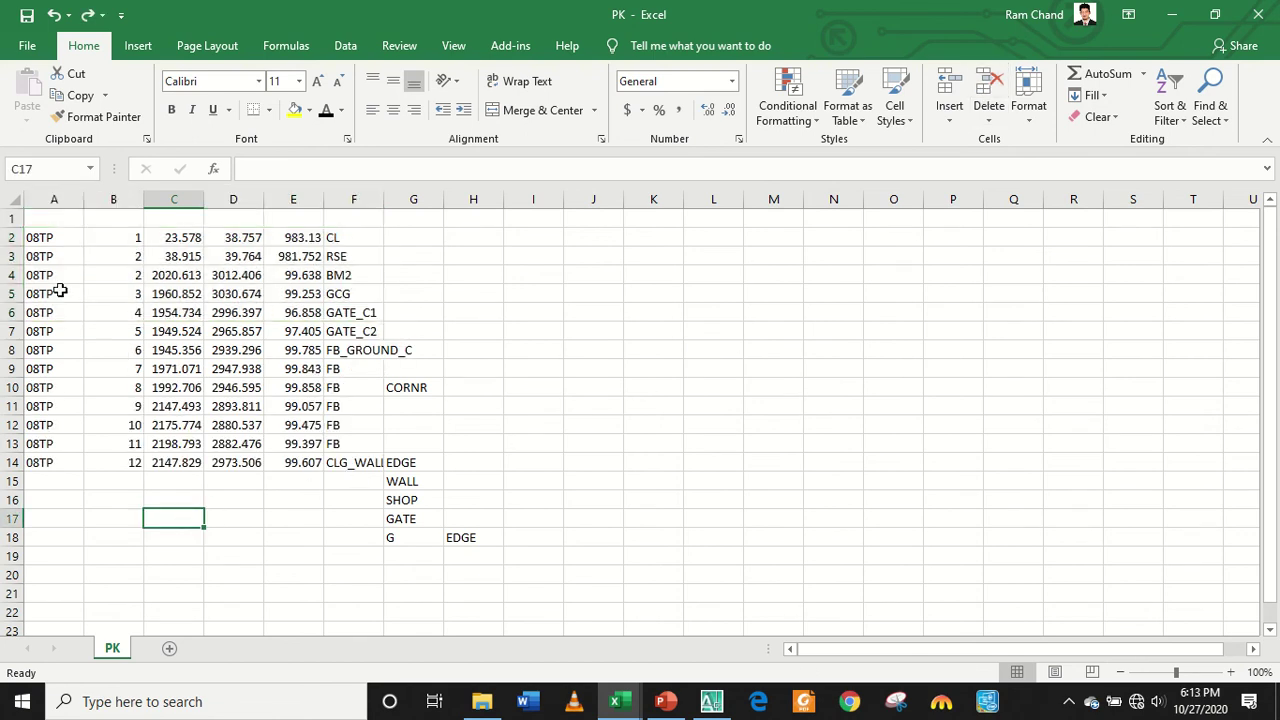
{"action": "left_click_drag", "start_coordinate": [42, 242], "coordinate": [42, 462]}
{"action": "key", "text": "Delete"}
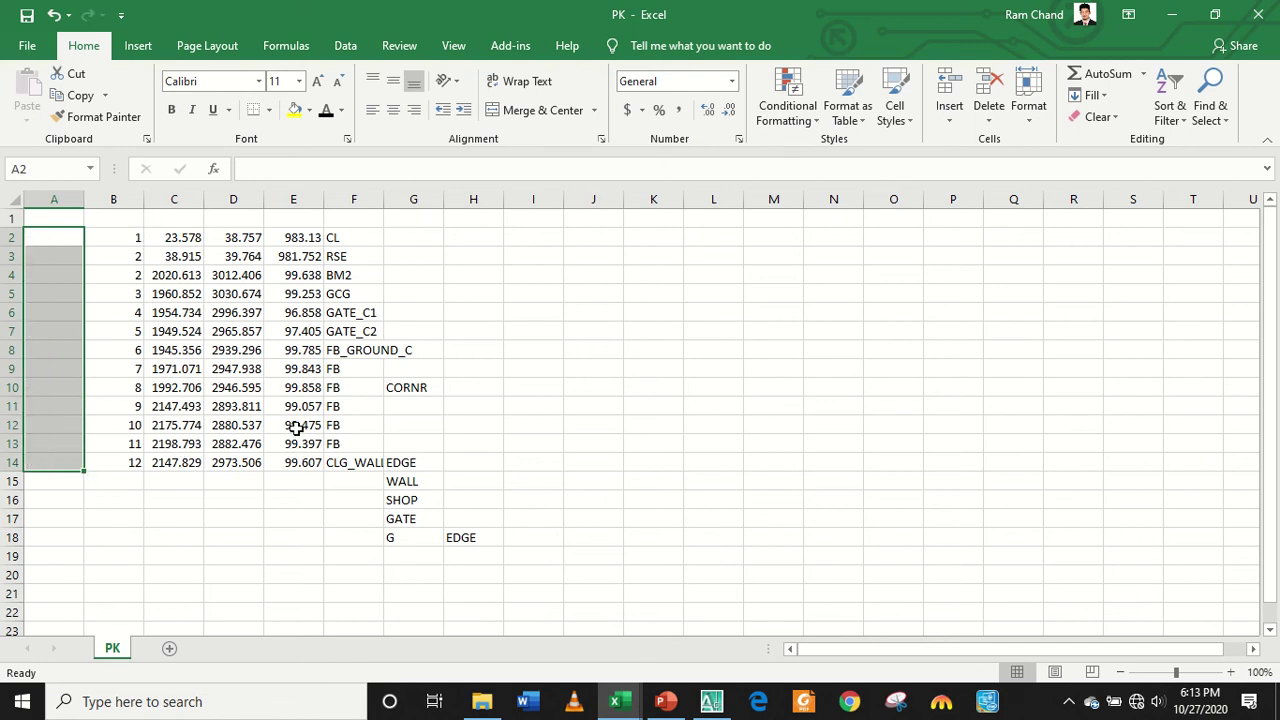
{"action": "key", "text": "ctrl+z"}
{"action": "key", "text": "ctrl+z"}
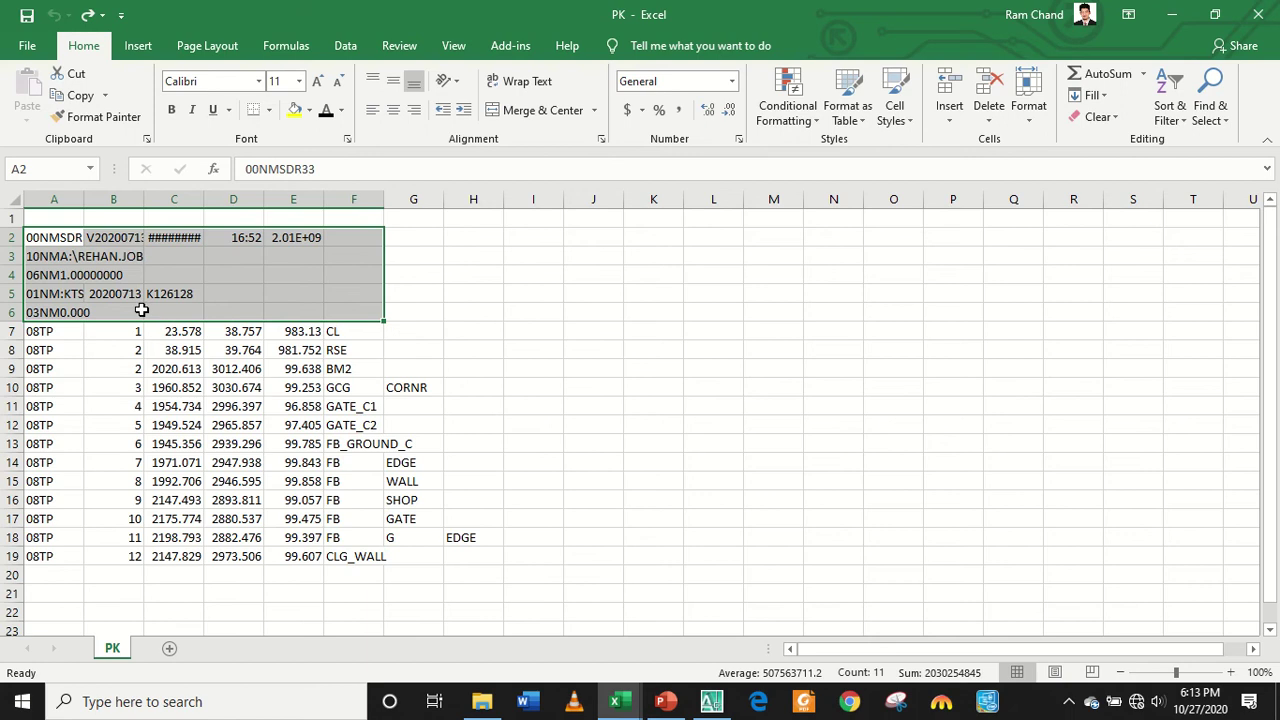
{"action": "key", "text": "Delete"}
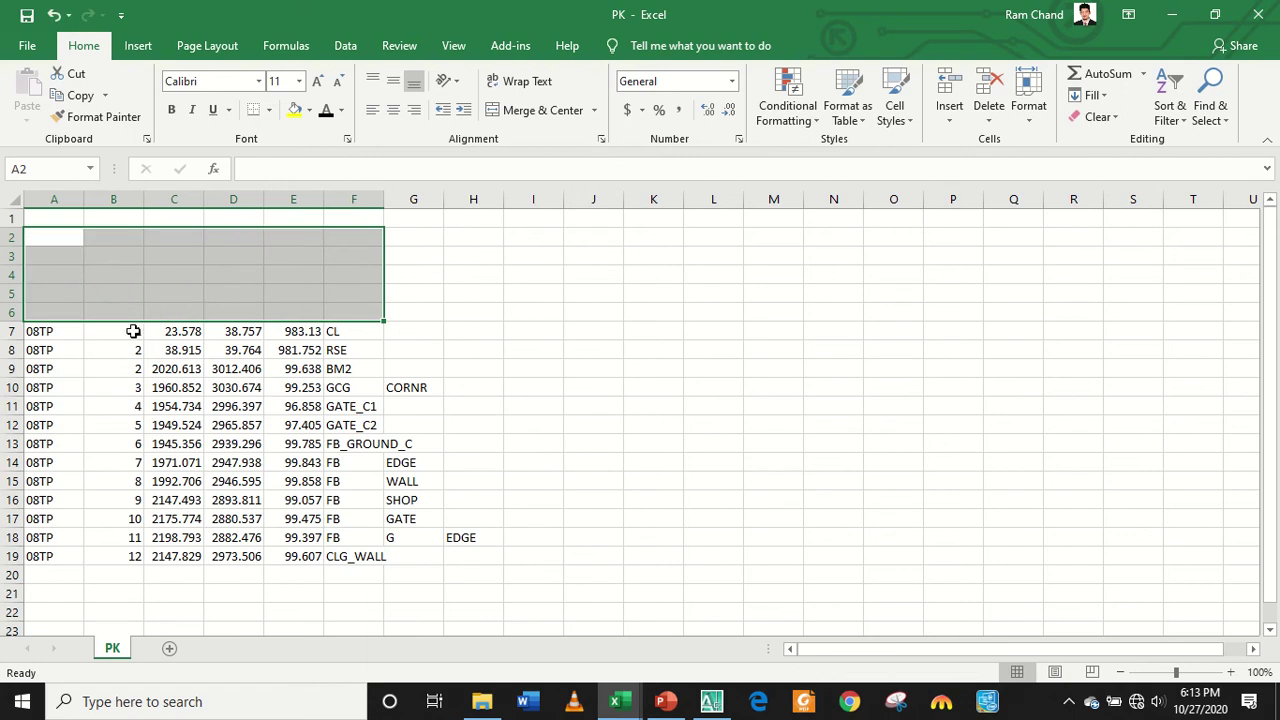
Clear the 08TP entries from cells A7:A19.
{"action": "mouse_move", "coordinate": [45, 333]}
{"action": "left_mouse_down"}
{"action": "mouse_move", "coordinate": [77, 480]}
{"action": "mouse_move", "coordinate": [43, 562]}
{"action": "left_mouse_up"}
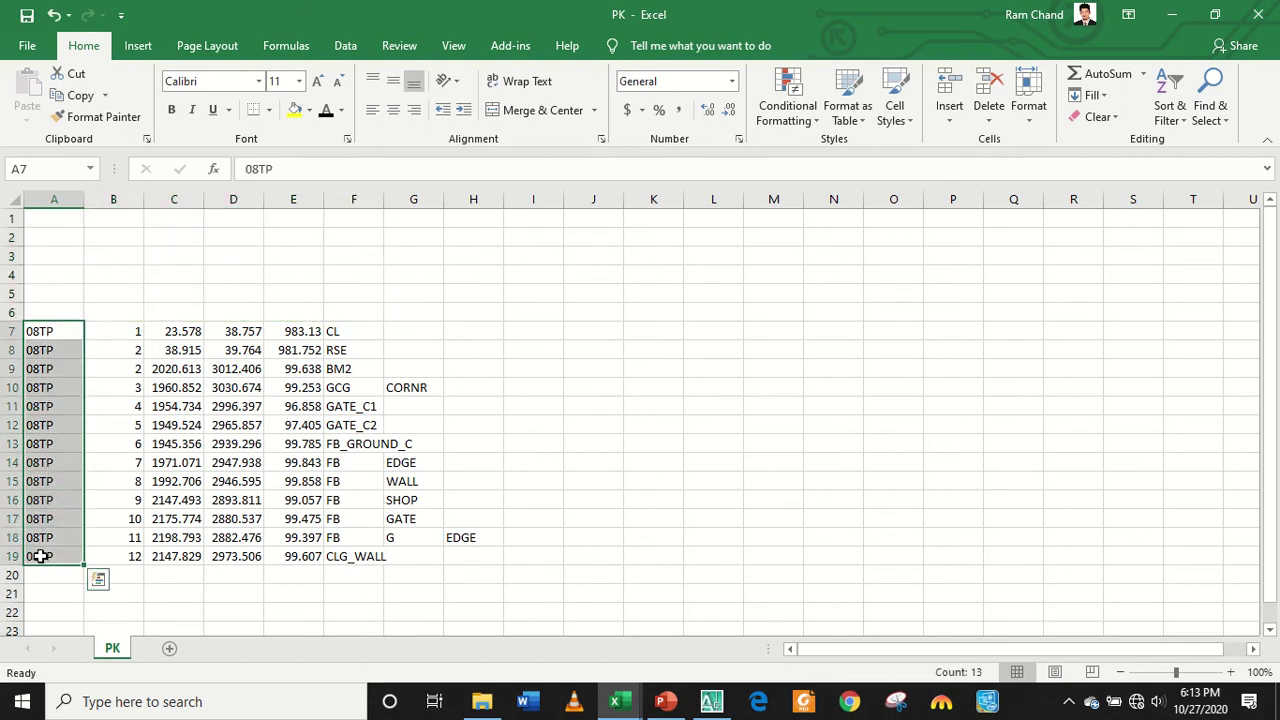
{"action": "key", "text": "Delete"}
{"action": "left_click", "coordinate": [116, 318]}
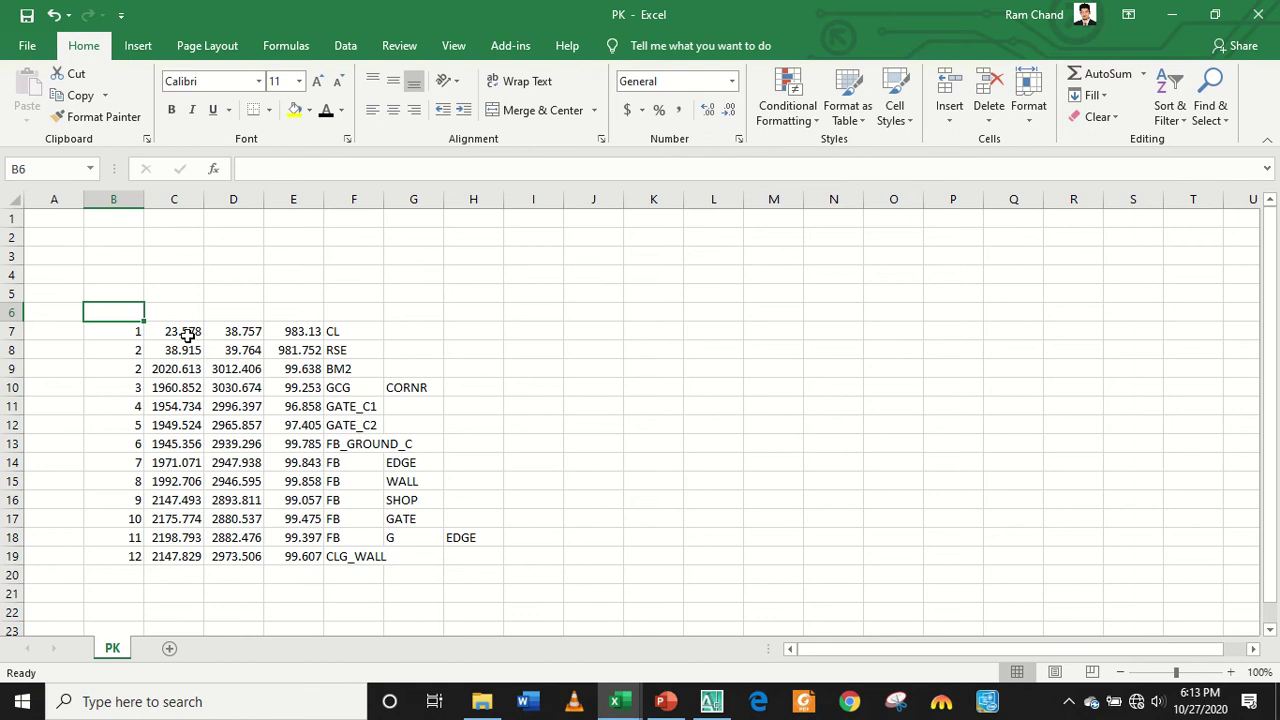
Enter 2000, 3000, 100 and BM1 for point 1, and code BM2 for point 2.
{"action": "left_click", "coordinate": [179, 331]}
{"action": "type", "text": "2000"}
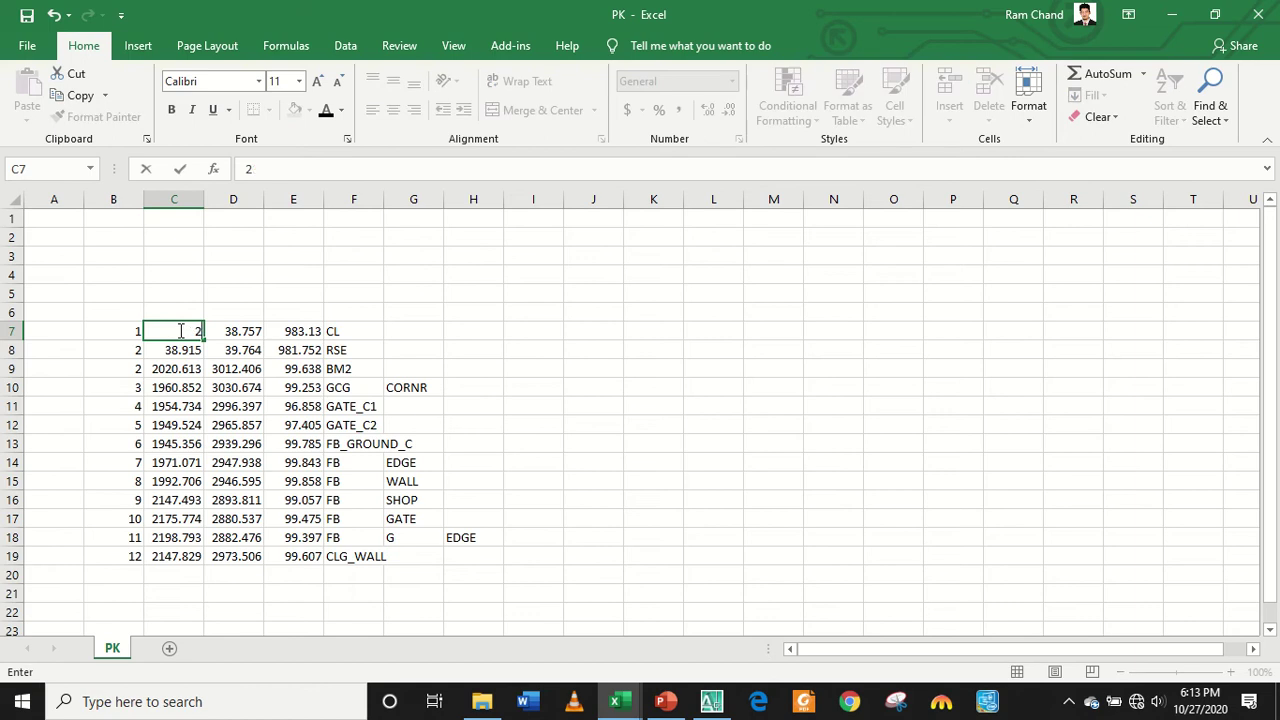
{"action": "left_click", "coordinate": [246, 331]}
{"action": "type", "text": "3000"}
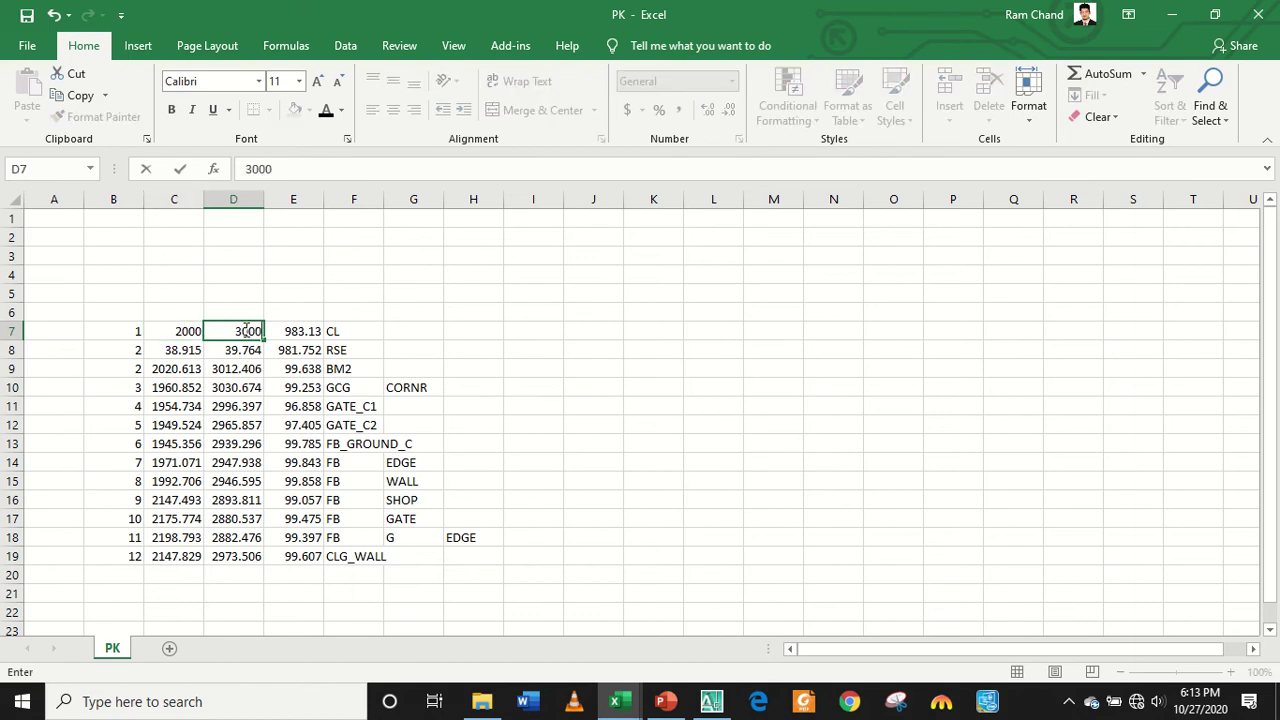
{"action": "left_click", "coordinate": [291, 331]}
{"action": "type", "text": "1"}
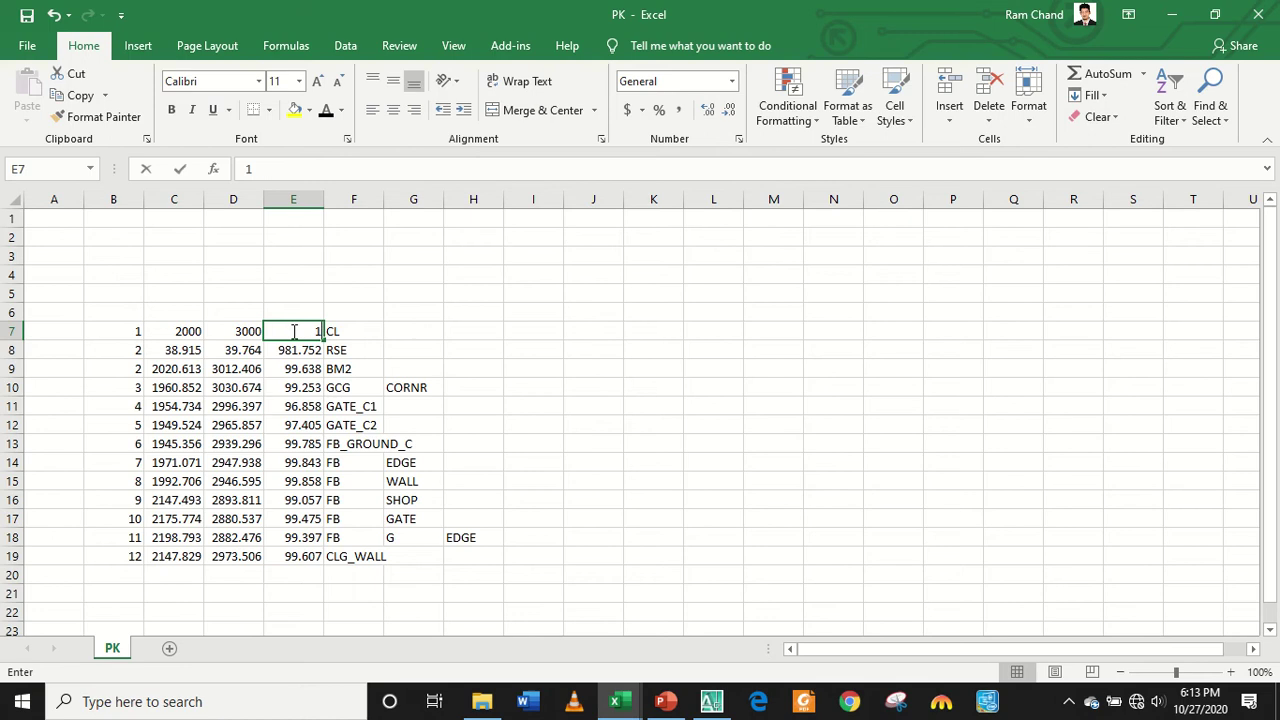
{"action": "type", "text": "00"}
{"action": "left_click", "coordinate": [182, 353]}
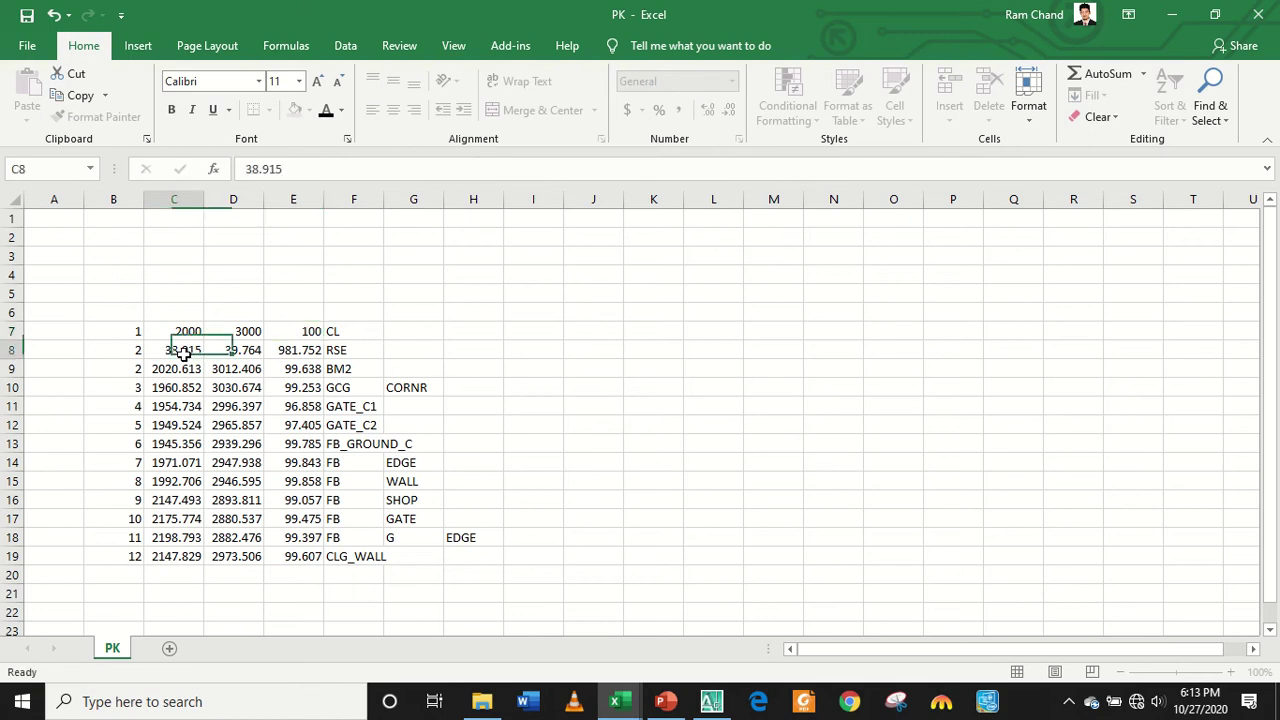
{"action": "left_click", "coordinate": [335, 331]}
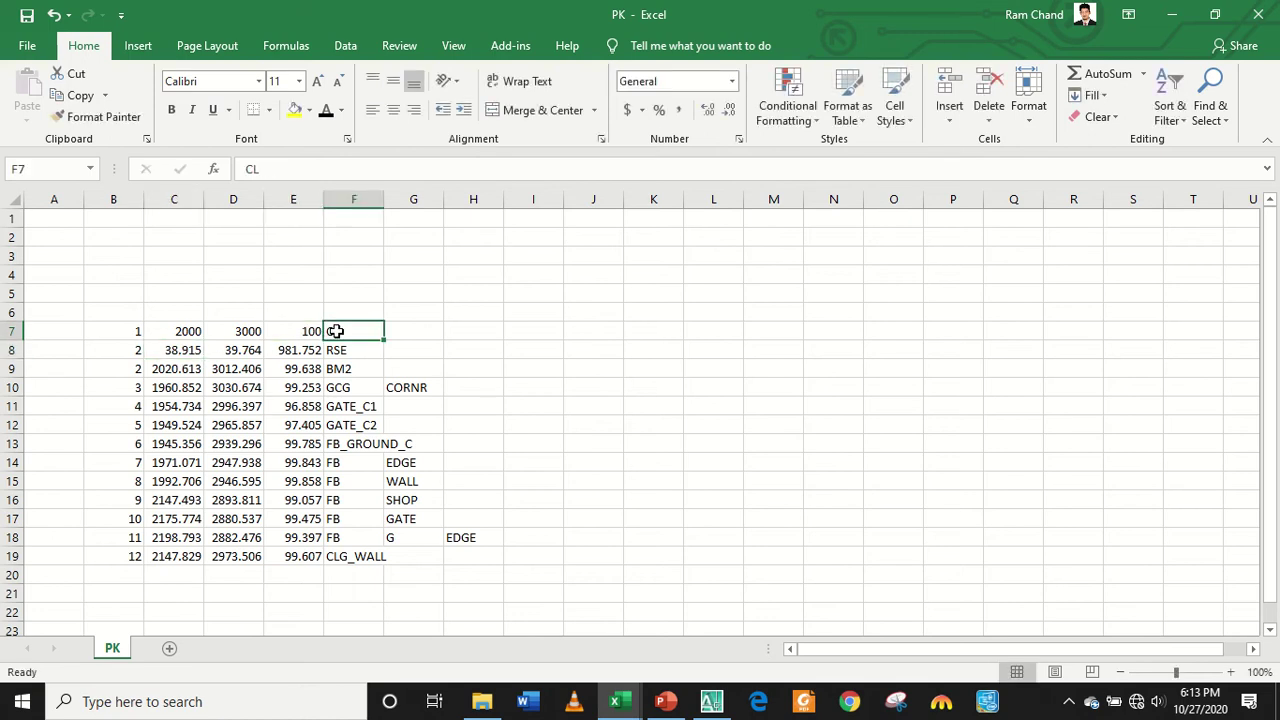
{"action": "type", "text": "BM2"}
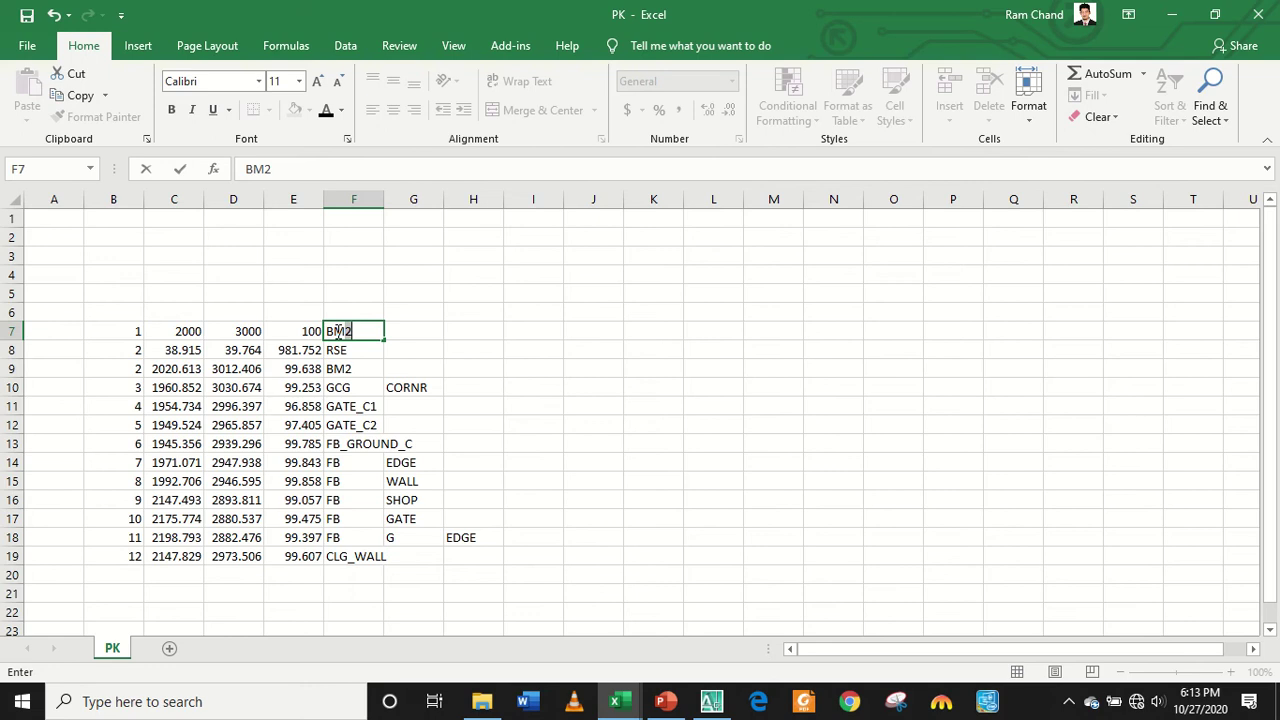
{"action": "type", "text": "1"}
{"action": "left_click", "coordinate": [342, 352]}
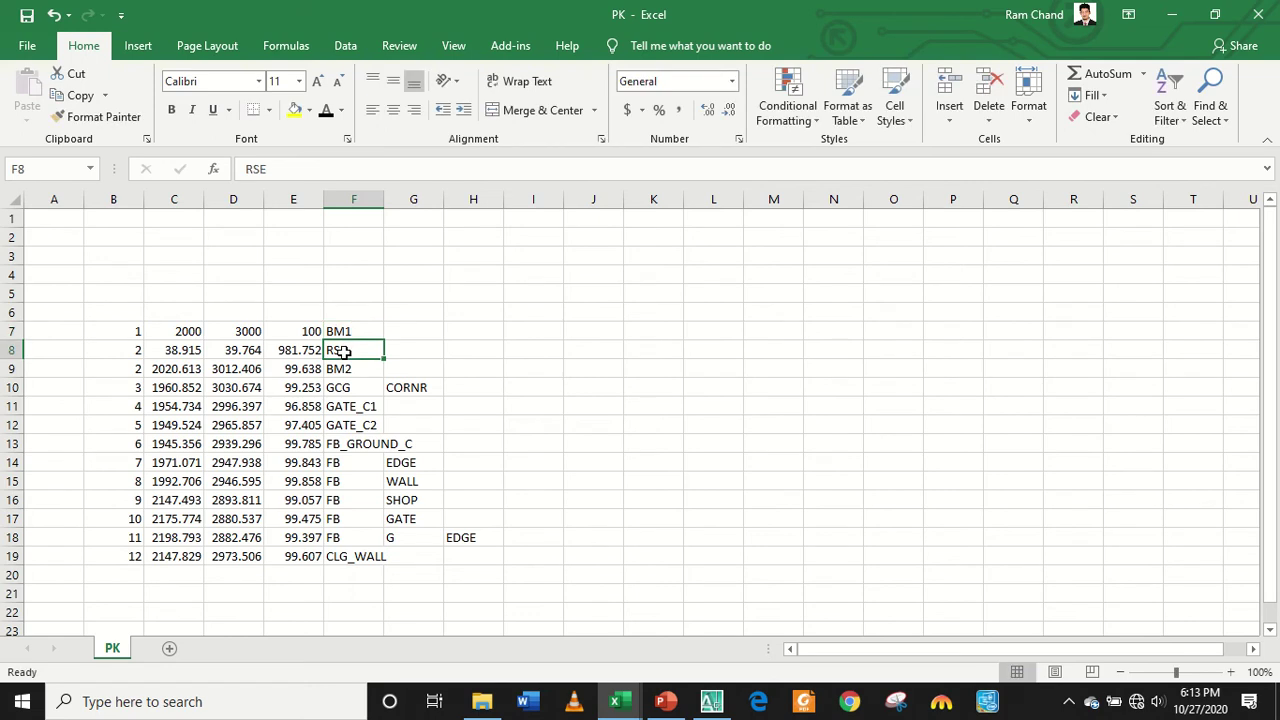
{"action": "type", "text": "BM2"}
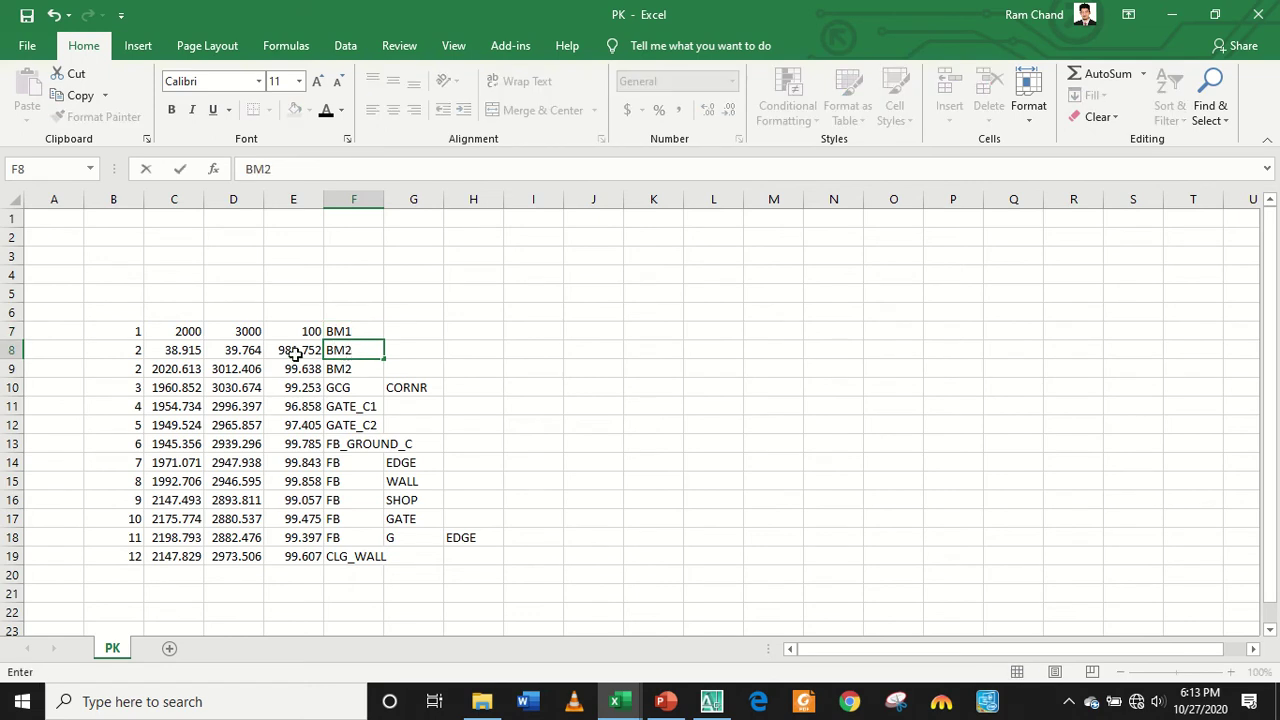
{"action": "left_click", "coordinate": [285, 352]}
Give point 2 coordinates 2020.613, 3012.406 and elevation 99.638.
{"action": "left_click", "coordinate": [186, 351]}
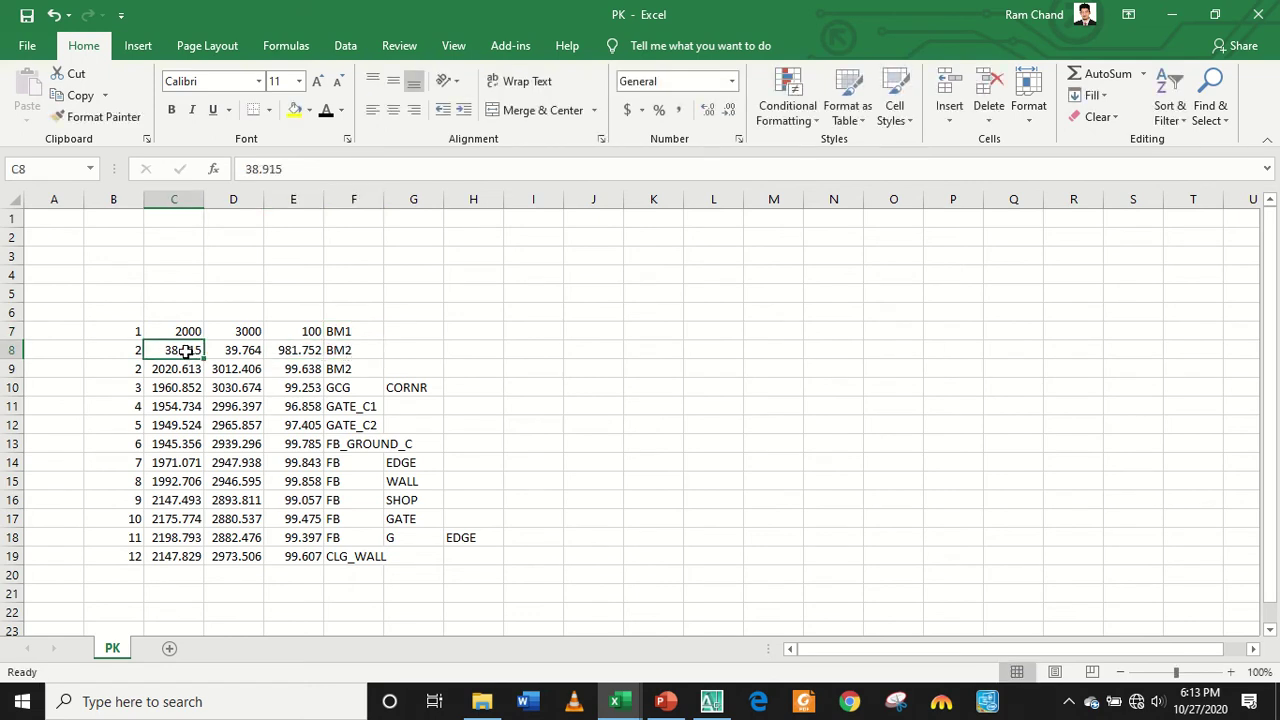
{"action": "type", "text": "20."}
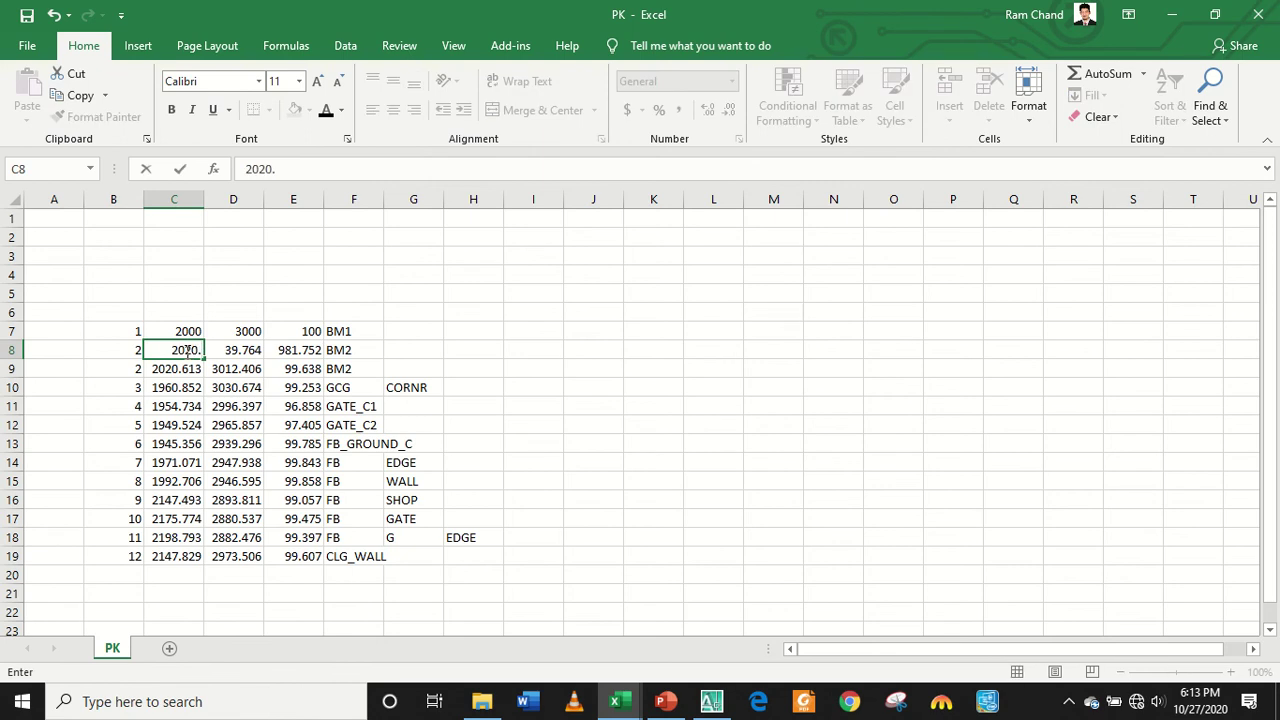
{"action": "type", "text": "613"}
{"action": "left_click", "coordinate": [240, 350]}
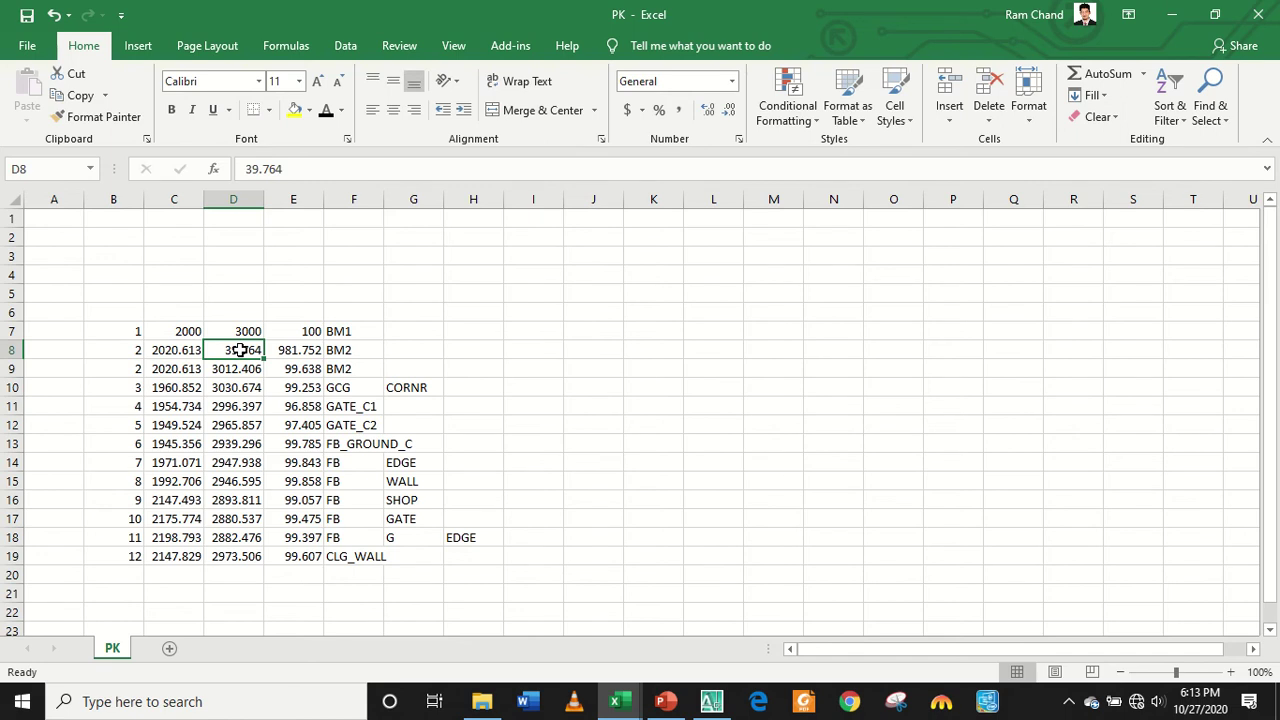
{"action": "type", "text": "3012"}
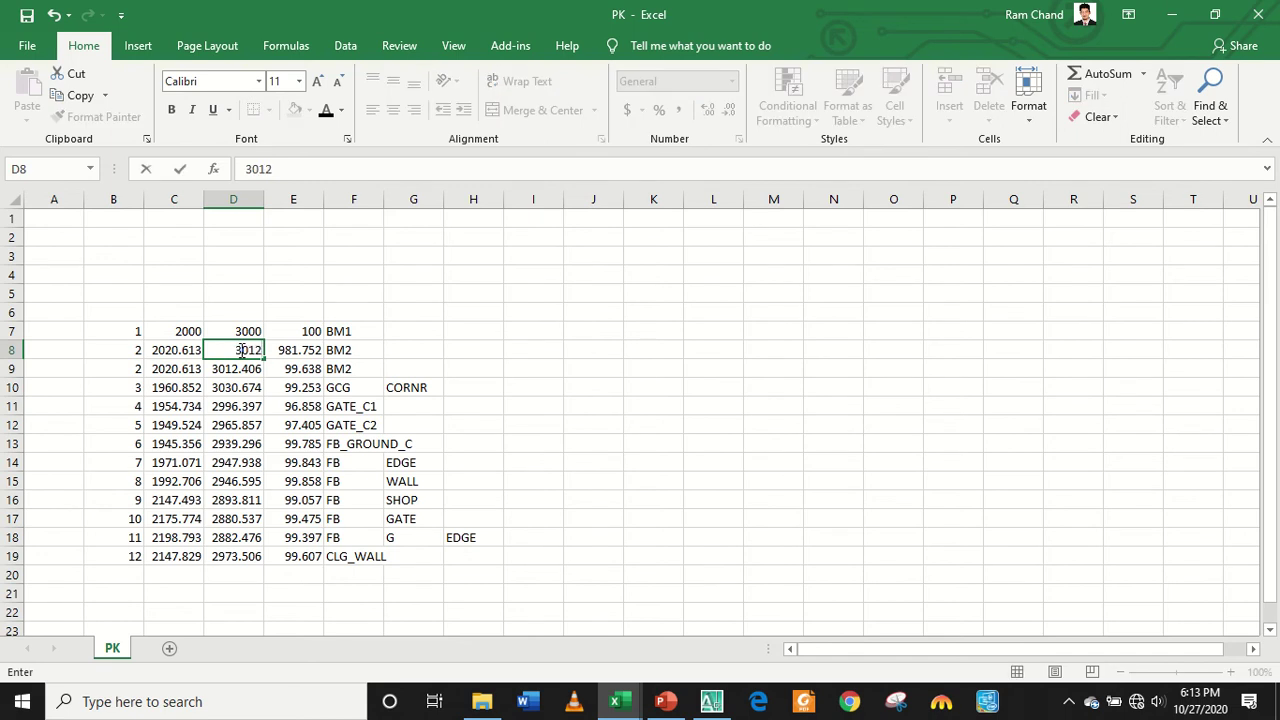
{"action": "type", "text": ".40"}
{"action": "type", "text": "6"}
{"action": "left_click", "coordinate": [307, 350]}
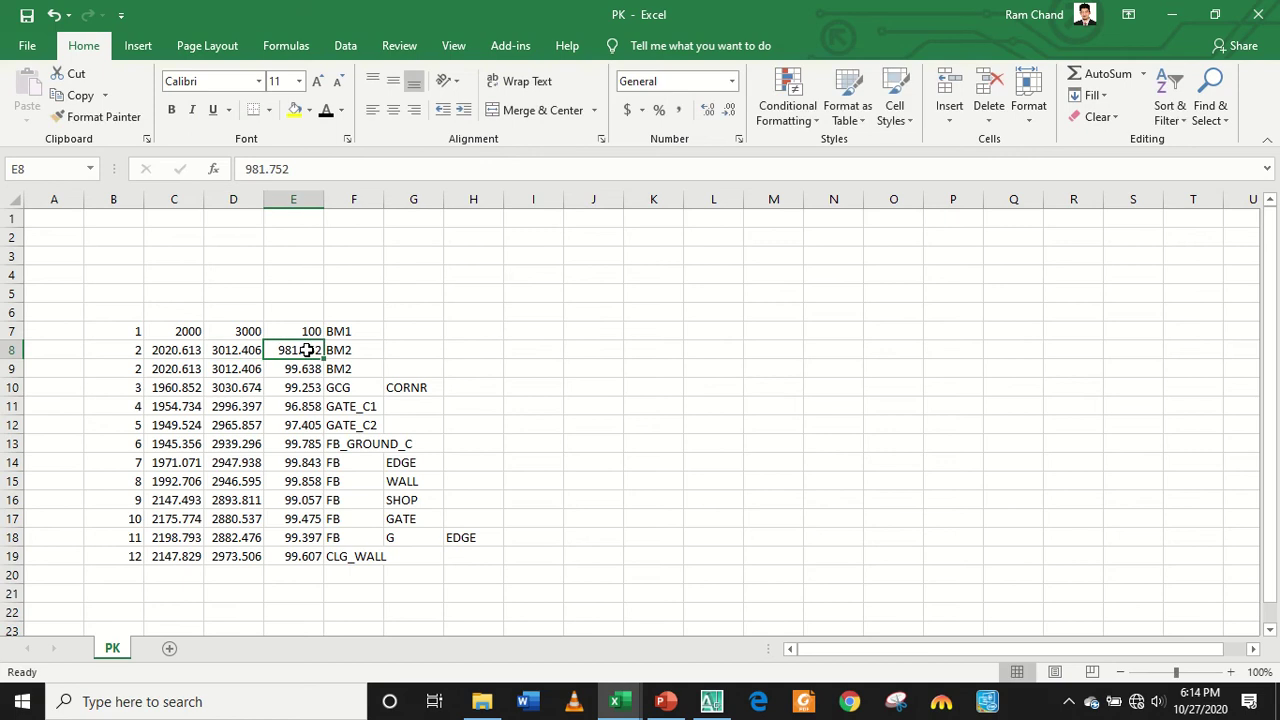
{"action": "type", "text": "99.638"}
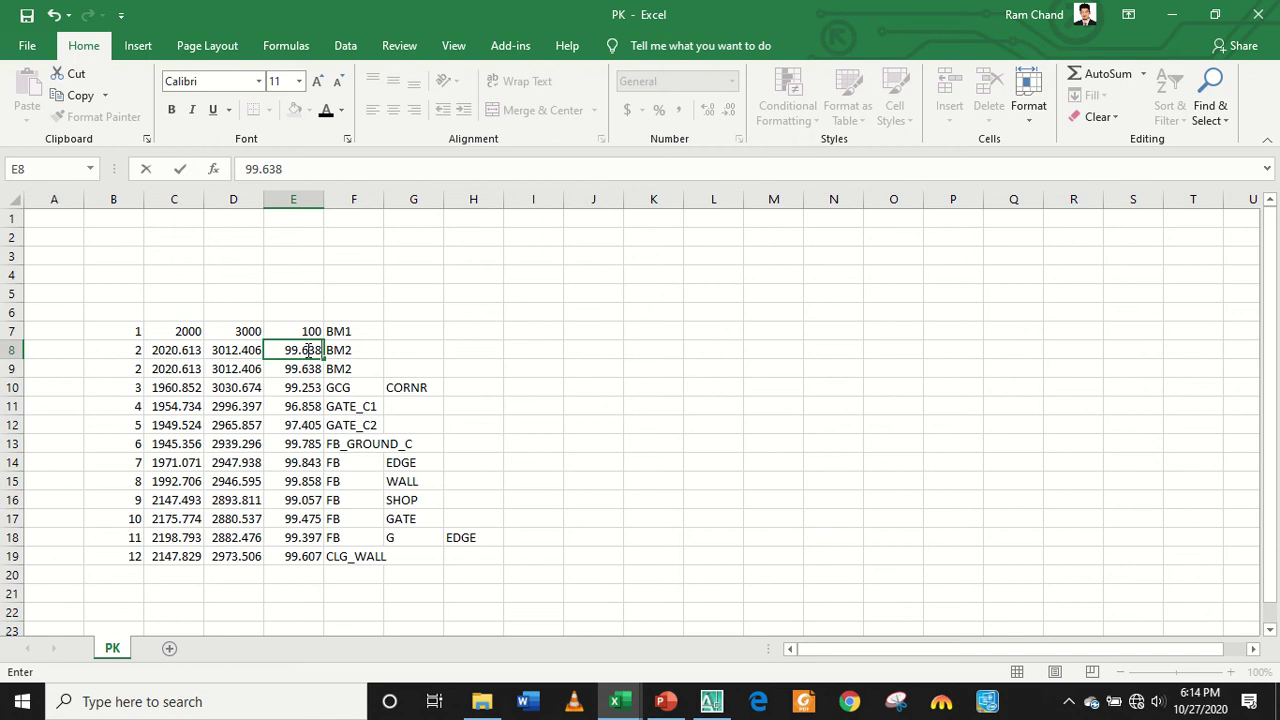
{"action": "left_click", "coordinate": [132, 334]}
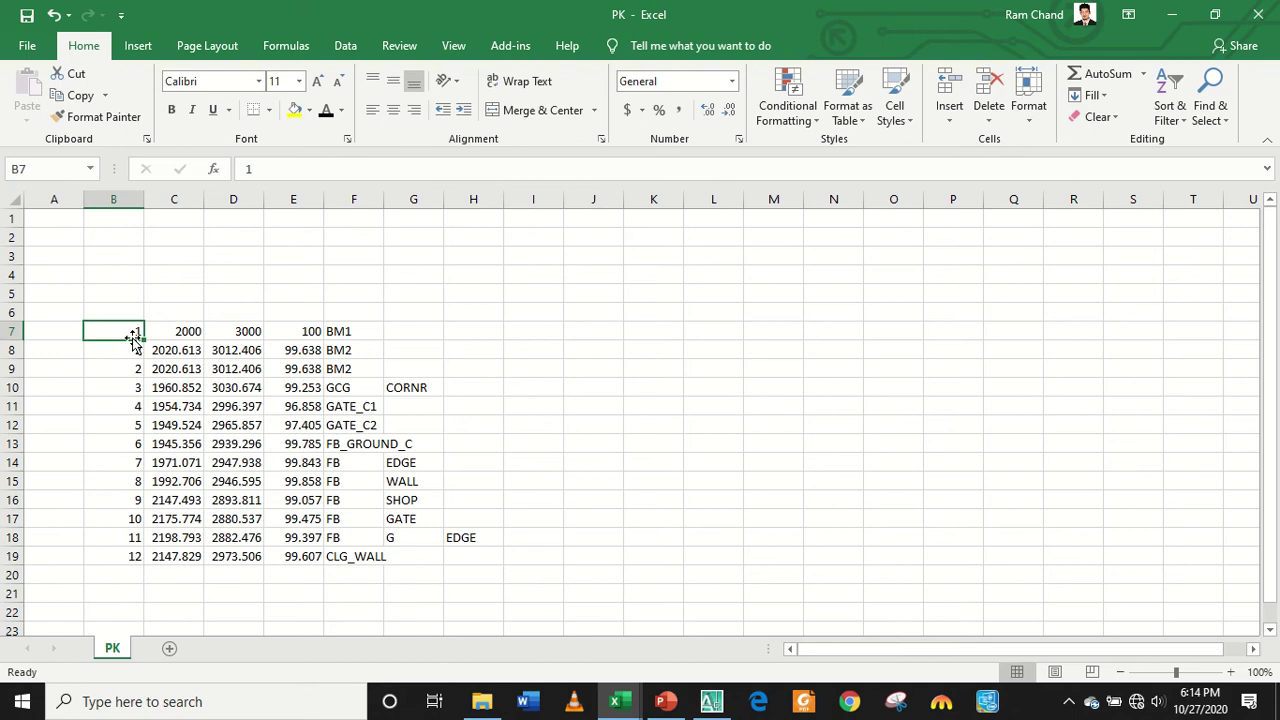
Number the points 1 to 13 down B7:B19.
{"action": "type", "text": "1"}
{"action": "key", "text": "Return"}
{"action": "type", "text": "2"}
{"action": "key", "text": "Return"}
{"action": "type", "text": "3"}
{"action": "key", "text": "Return"}
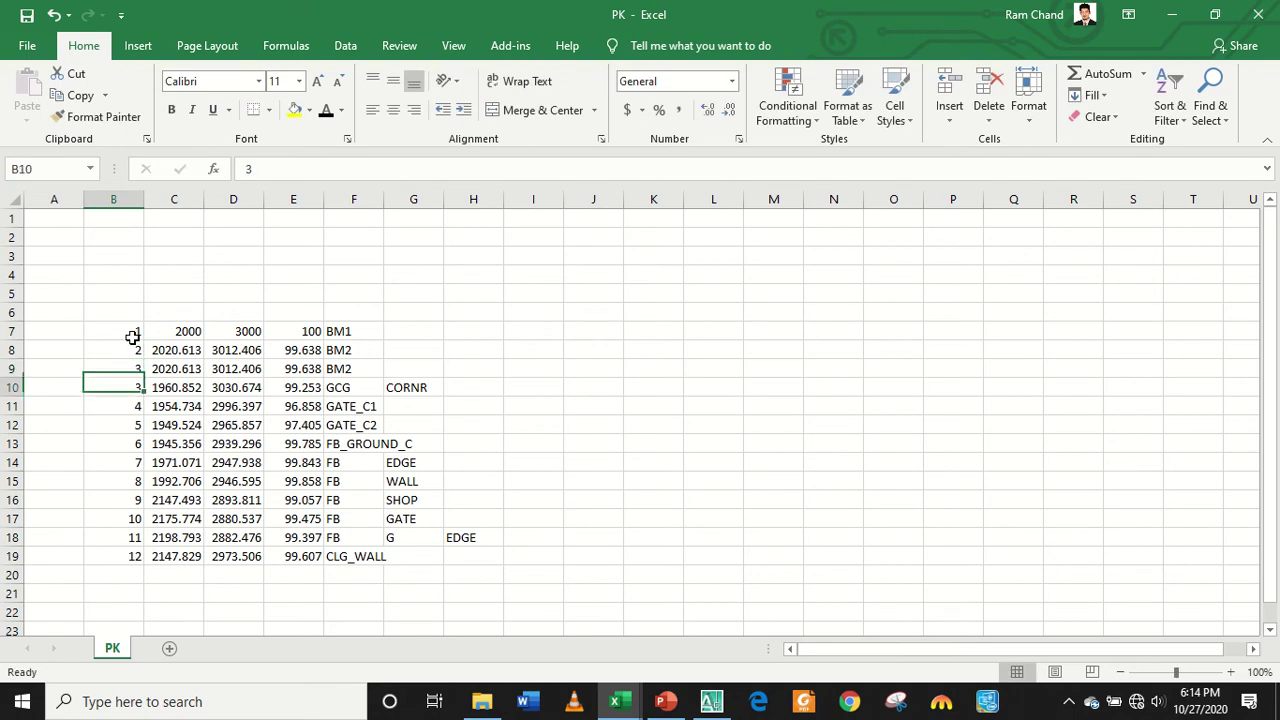
{"action": "left_click_drag", "start_coordinate": [130, 332], "coordinate": [147, 565]}
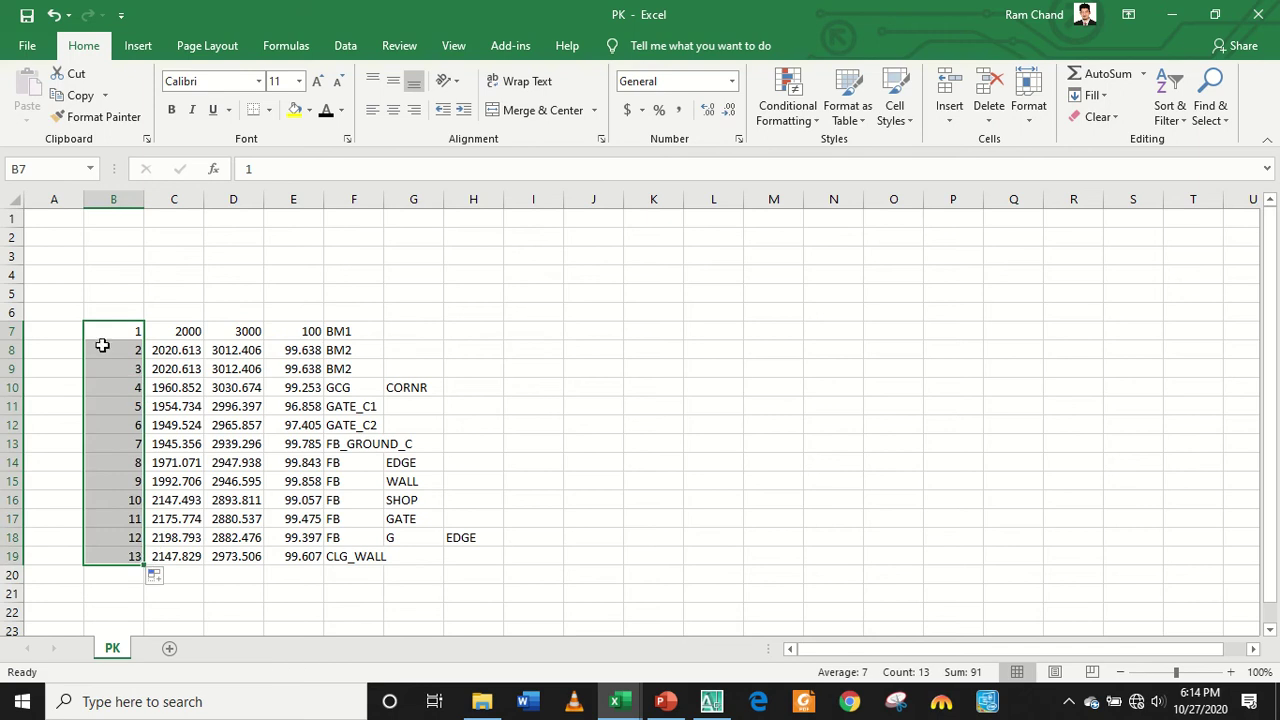
Add headers S.No, N, E, Z and Code in row 6.
{"action": "left_click", "coordinate": [114, 316]}
{"action": "type", "text": "S.No"}
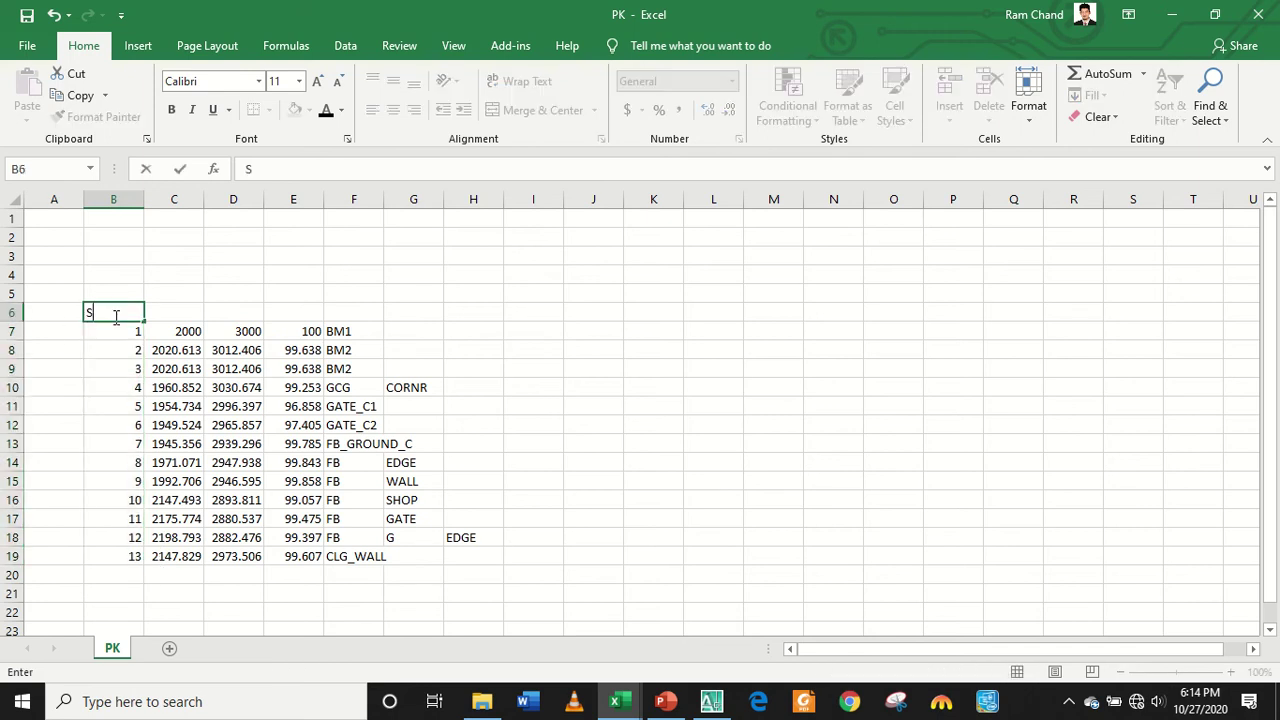
{"action": "left_click", "coordinate": [180, 308]}
{"action": "type", "text": "N"}
{"action": "left_click", "coordinate": [236, 312]}
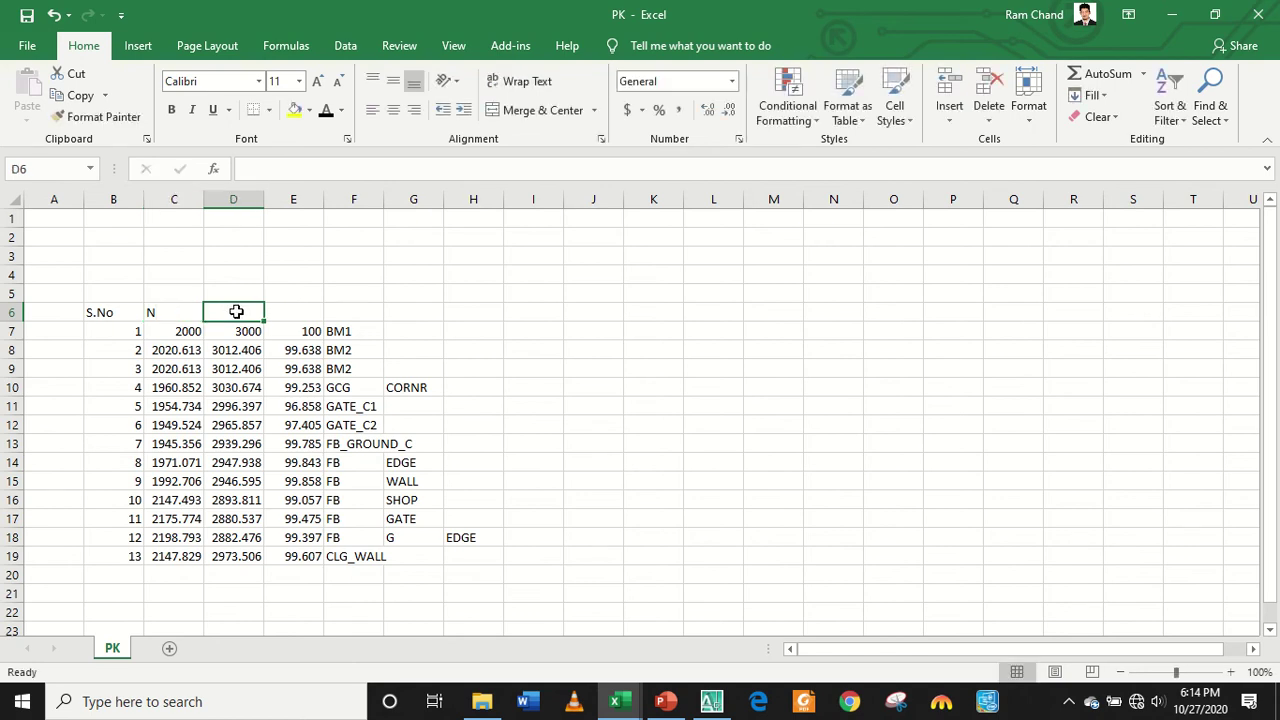
{"action": "type", "text": "E"}
{"action": "left_click", "coordinate": [293, 312]}
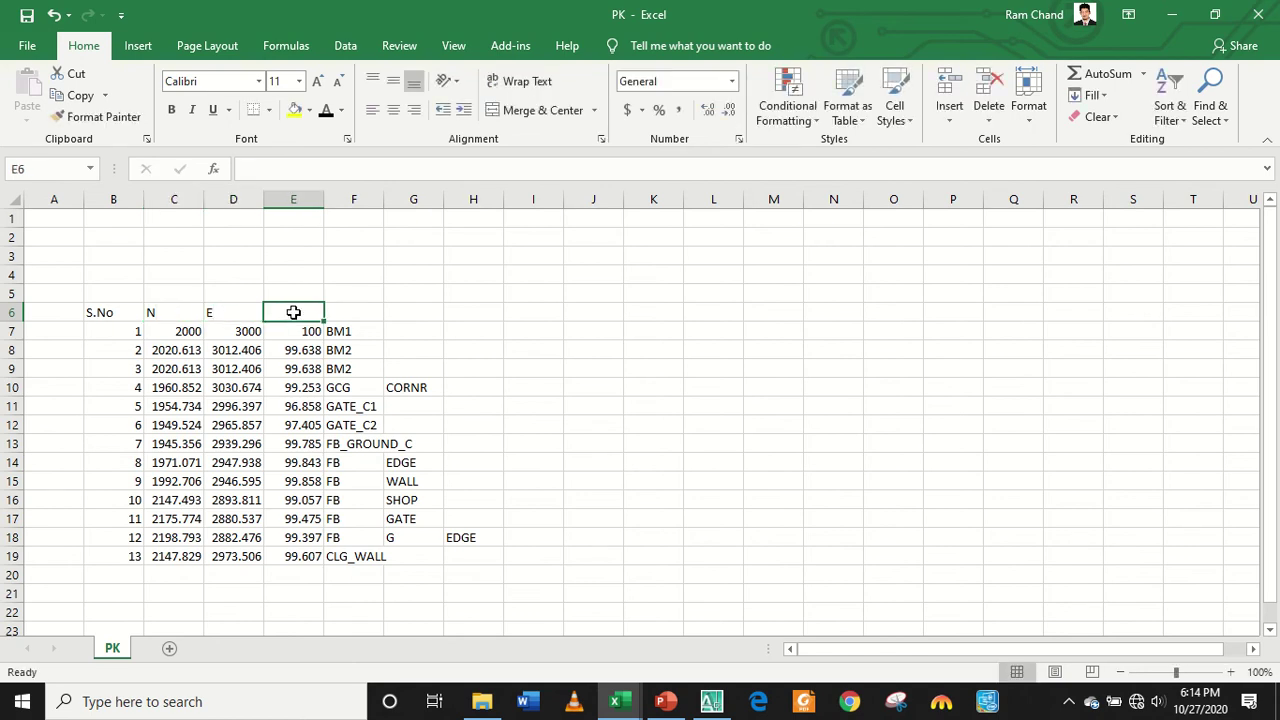
{"action": "type", "text": "Z"}
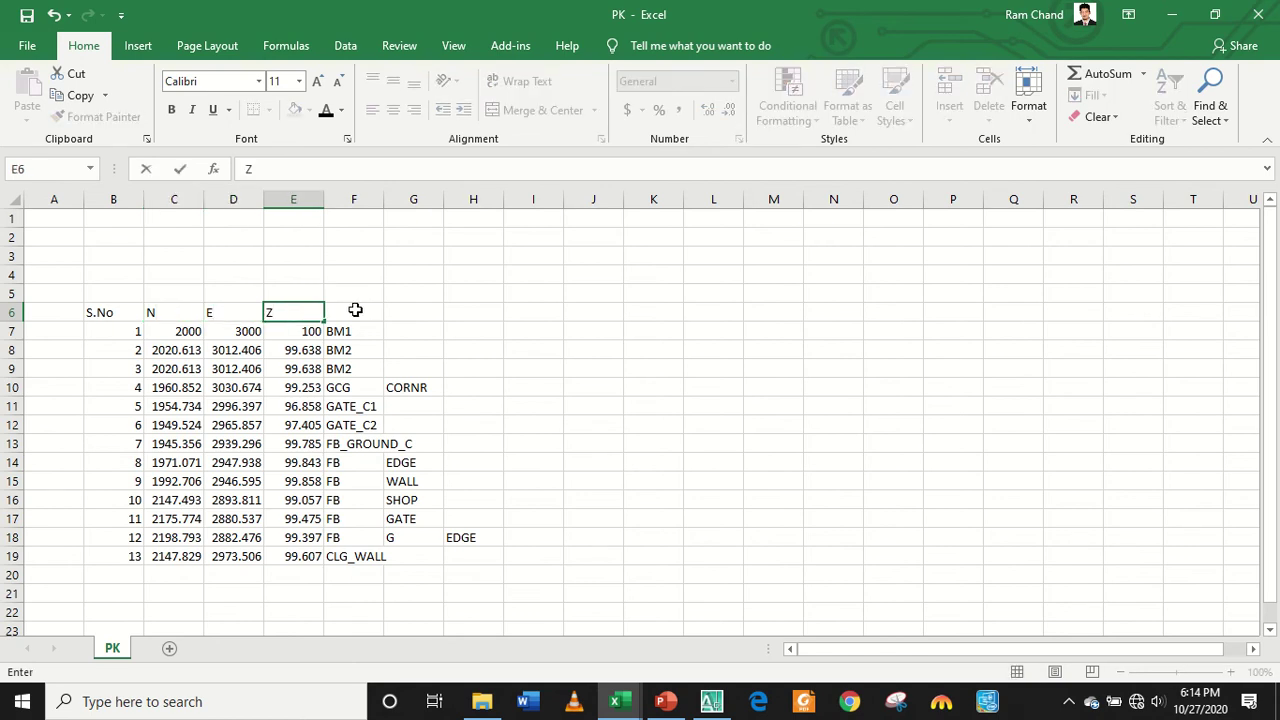
{"action": "left_click", "coordinate": [355, 310]}
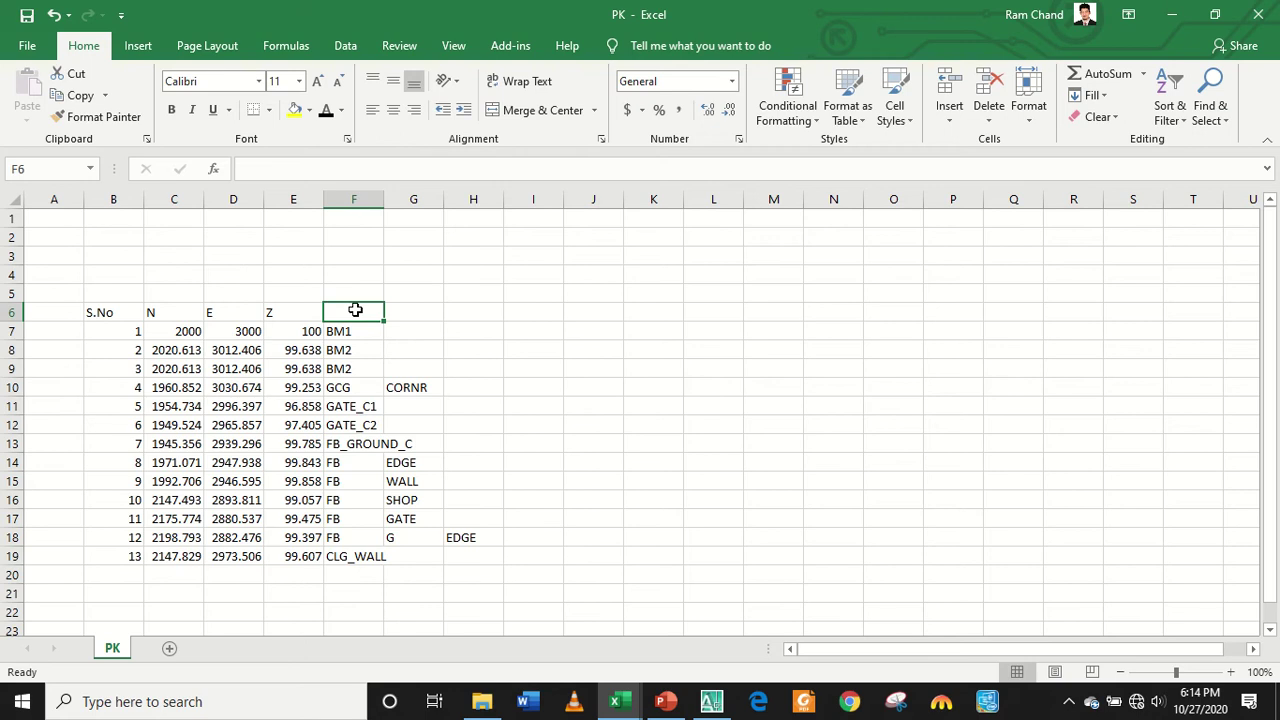
{"action": "type", "text": "Co"}
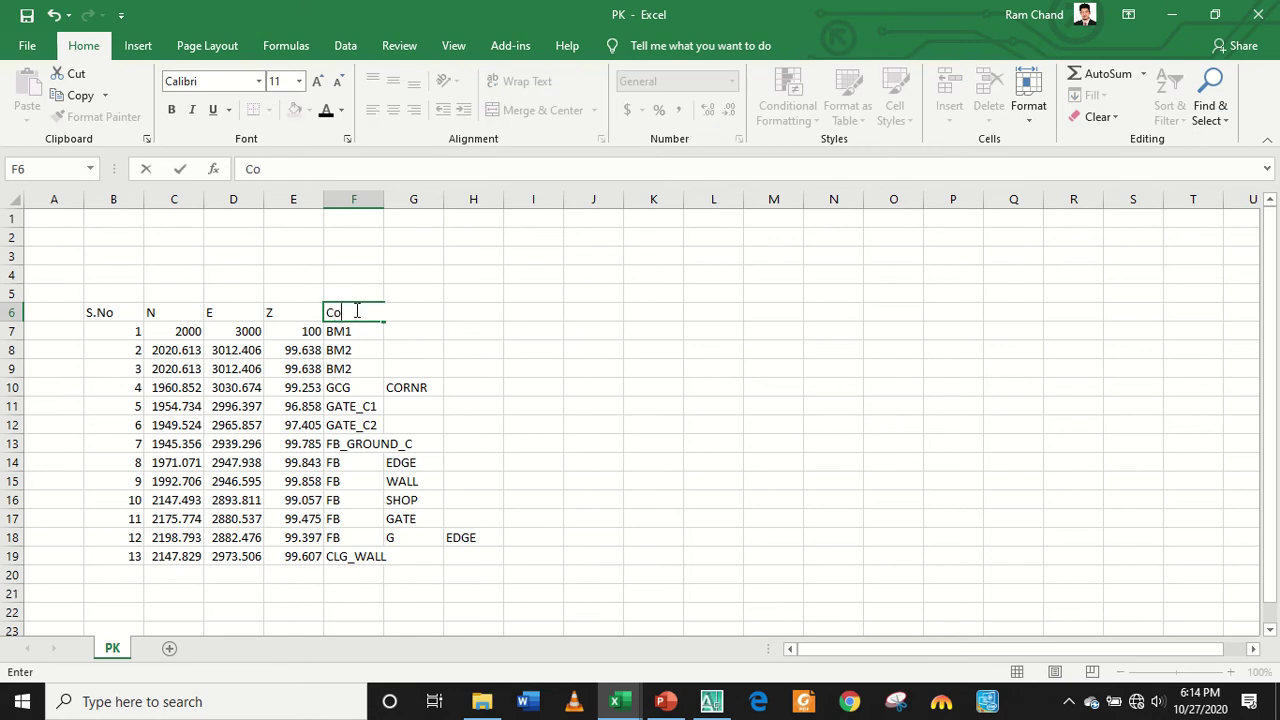
{"action": "type", "text": "de"}
{"action": "key", "text": "Return"}
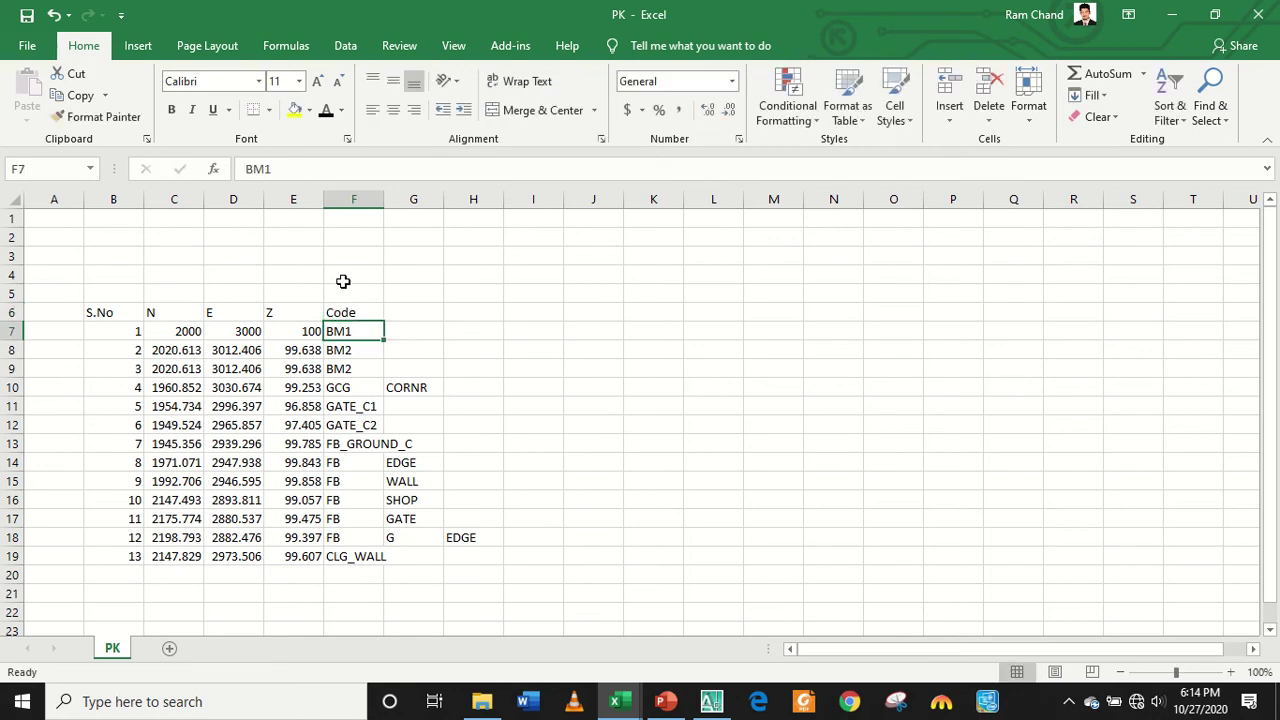
Centre the table contents vertically and horizontally, and widen column F to fit the codes.
{"action": "key", "text": "ctrl+a"}
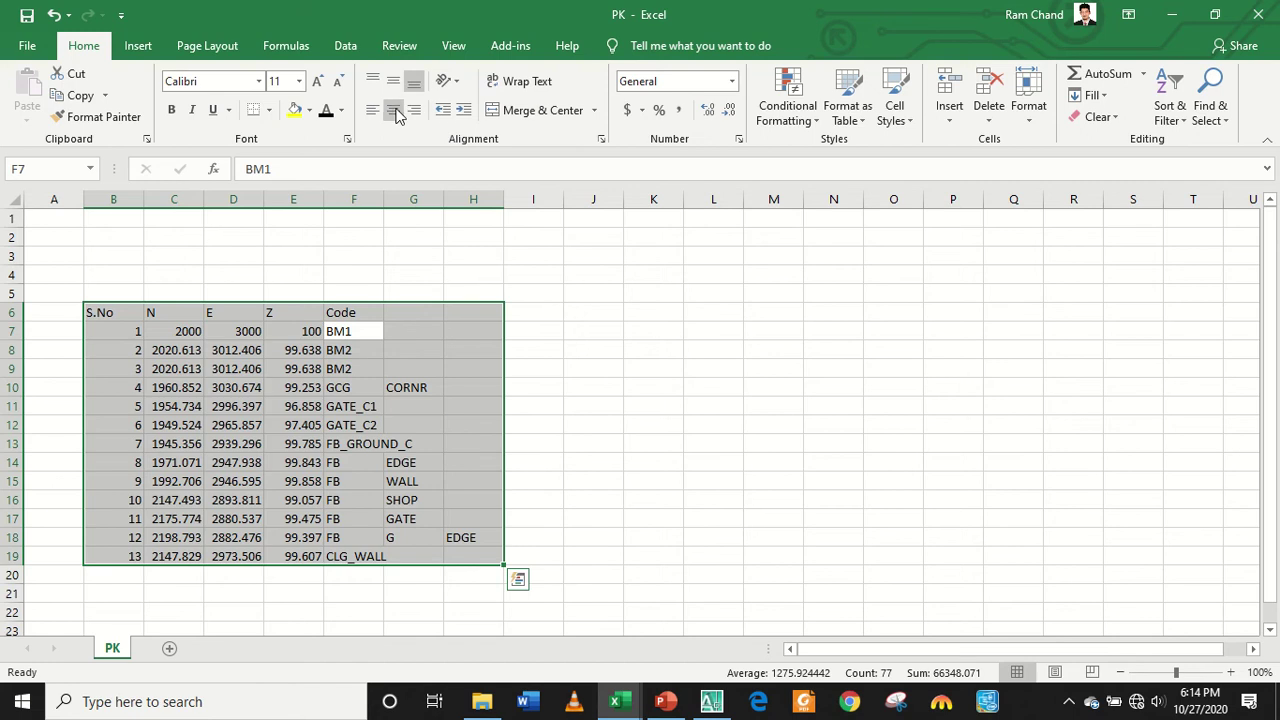
{"action": "left_click", "coordinate": [393, 110]}
{"action": "left_click", "coordinate": [393, 81]}
{"action": "left_click", "coordinate": [381, 353]}
{"action": "left_click_drag", "start_coordinate": [381, 354], "coordinate": [381, 354]}
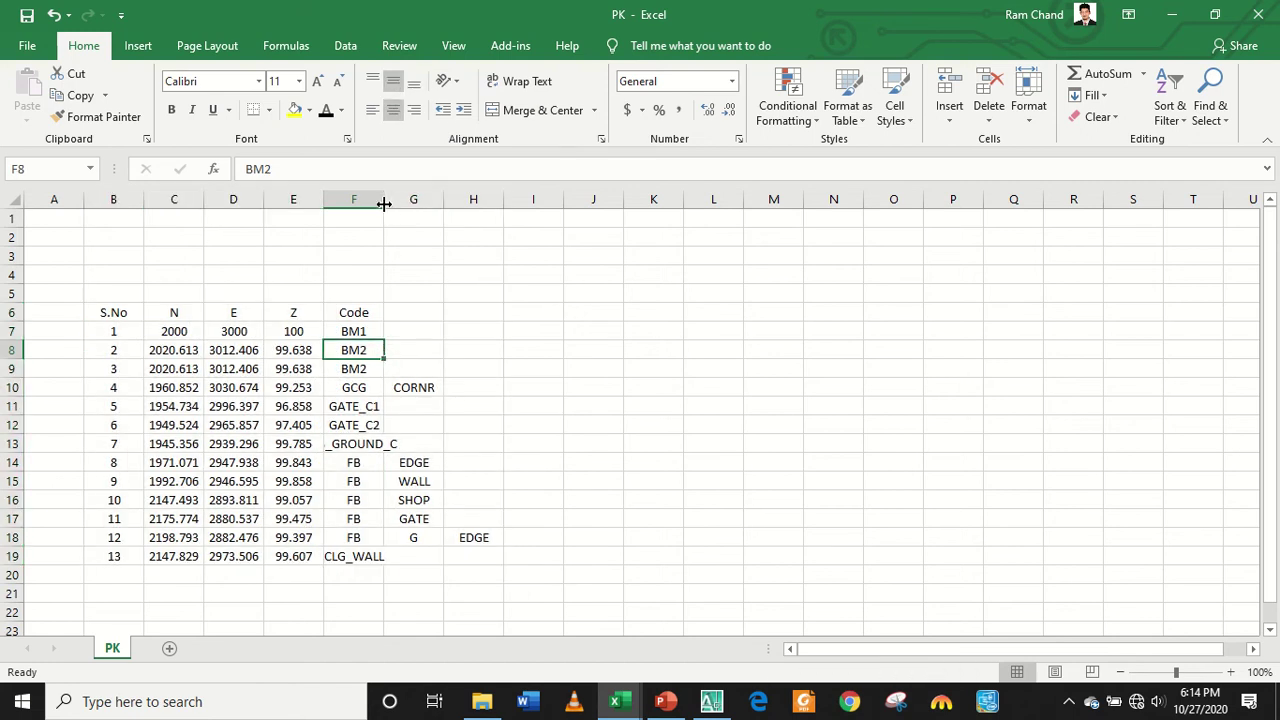
{"action": "left_click_drag", "start_coordinate": [384, 204], "coordinate": [433, 200]}
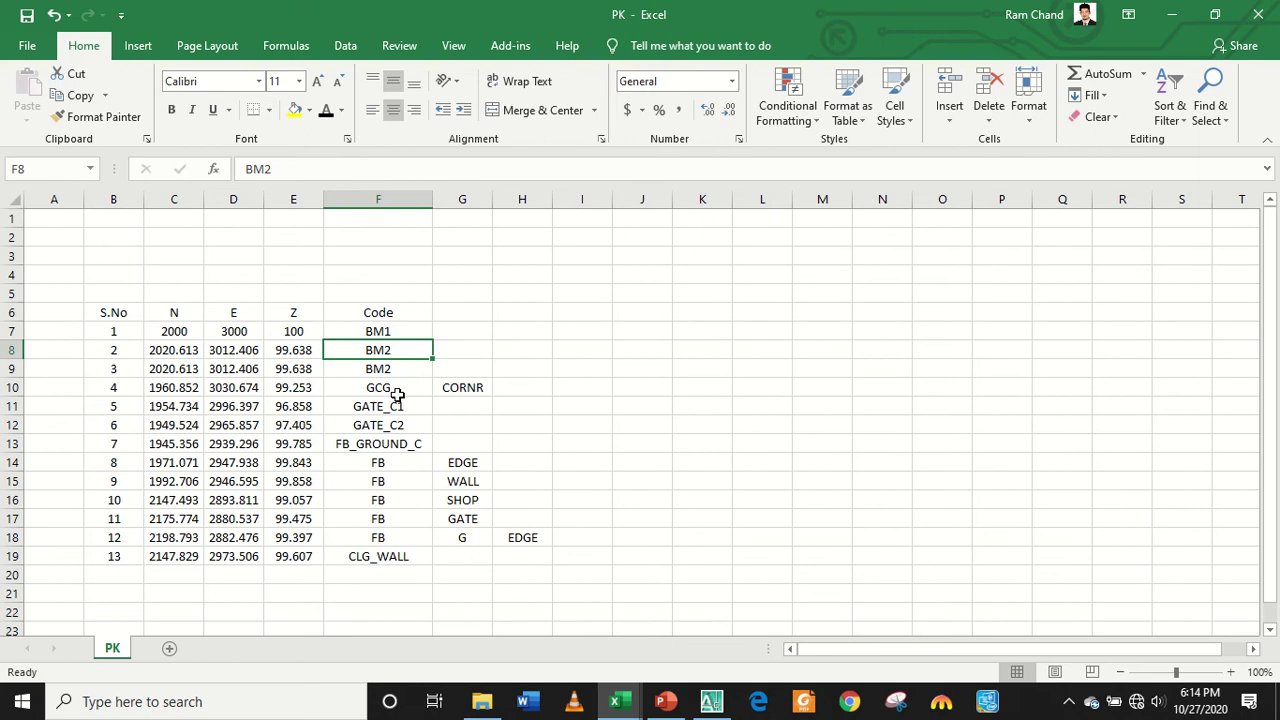
{"action": "left_click", "coordinate": [477, 389]}
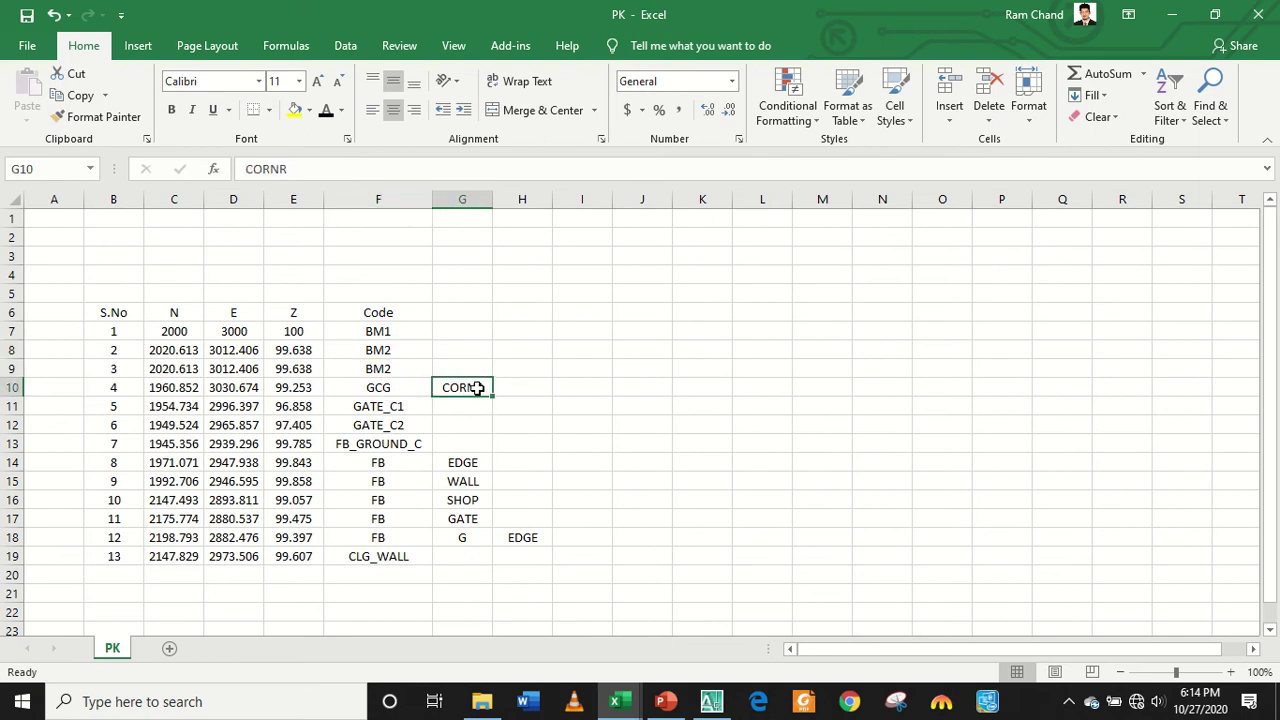
Move CORNR and EDGE into the Code column, making GCG CORNR and FB EDGE.
{"action": "double_click", "coordinate": [480, 389]}
{"action": "left_click_drag", "start_coordinate": [484, 389], "coordinate": [436, 386]}
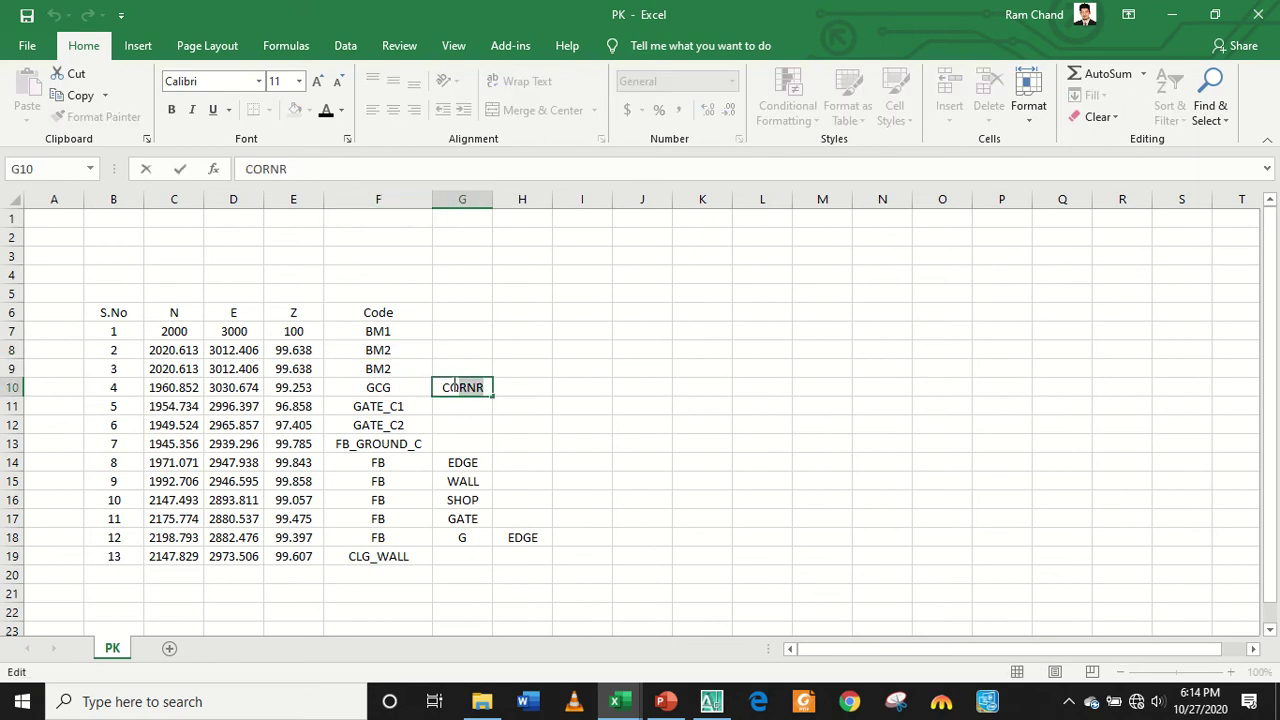
{"action": "key", "text": "BackSpace"}
{"action": "left_click", "coordinate": [396, 385]}
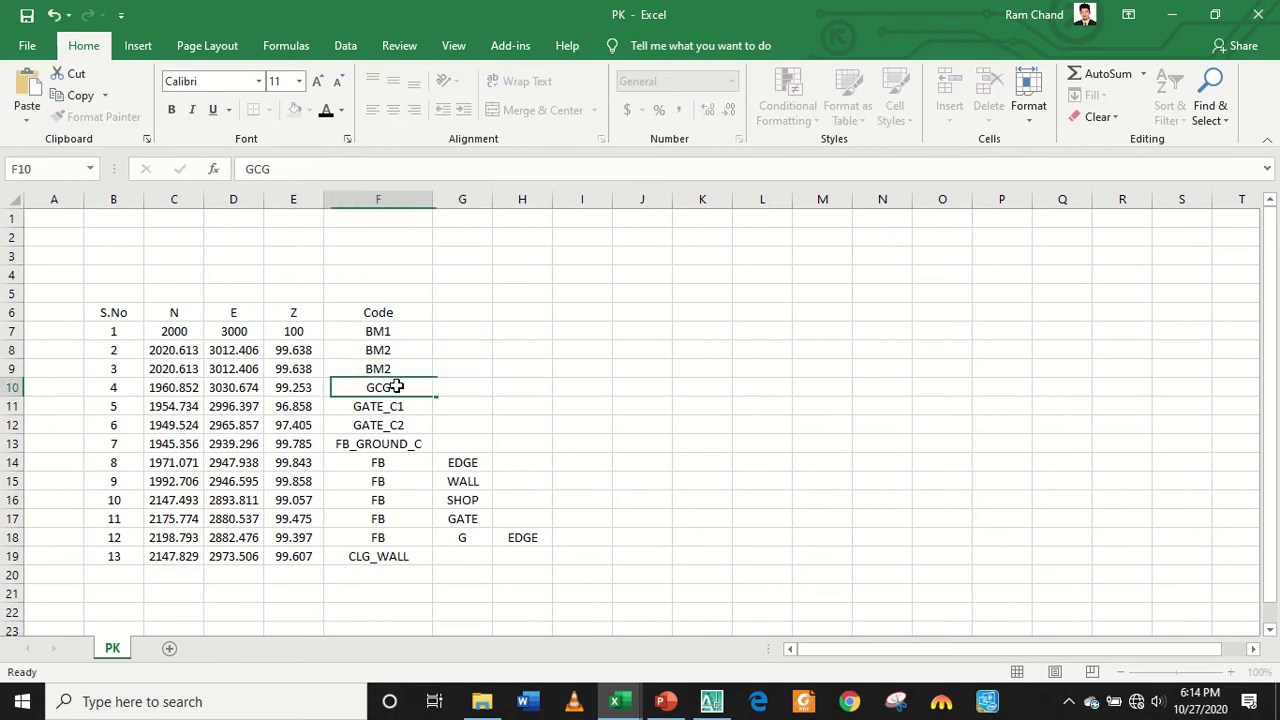
{"action": "left_click", "coordinate": [286, 171]}
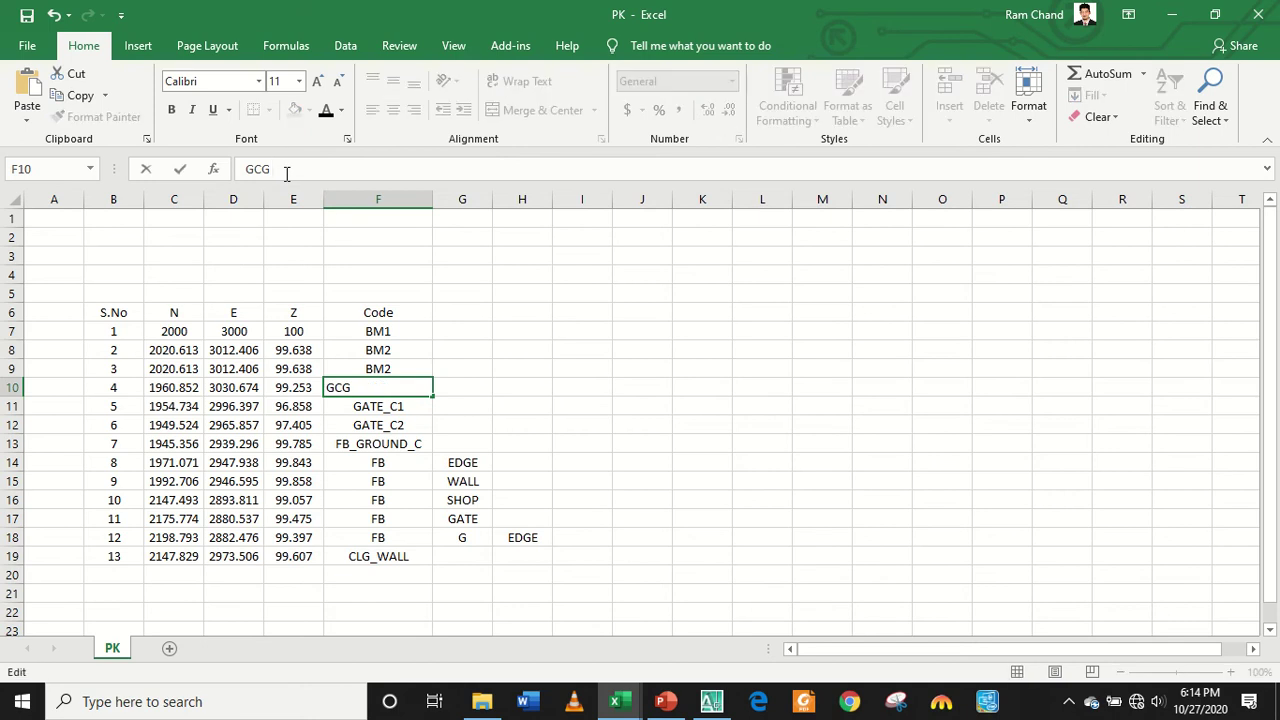
{"action": "type", "text": " CORNR"}
{"action": "left_click", "coordinate": [466, 466]}
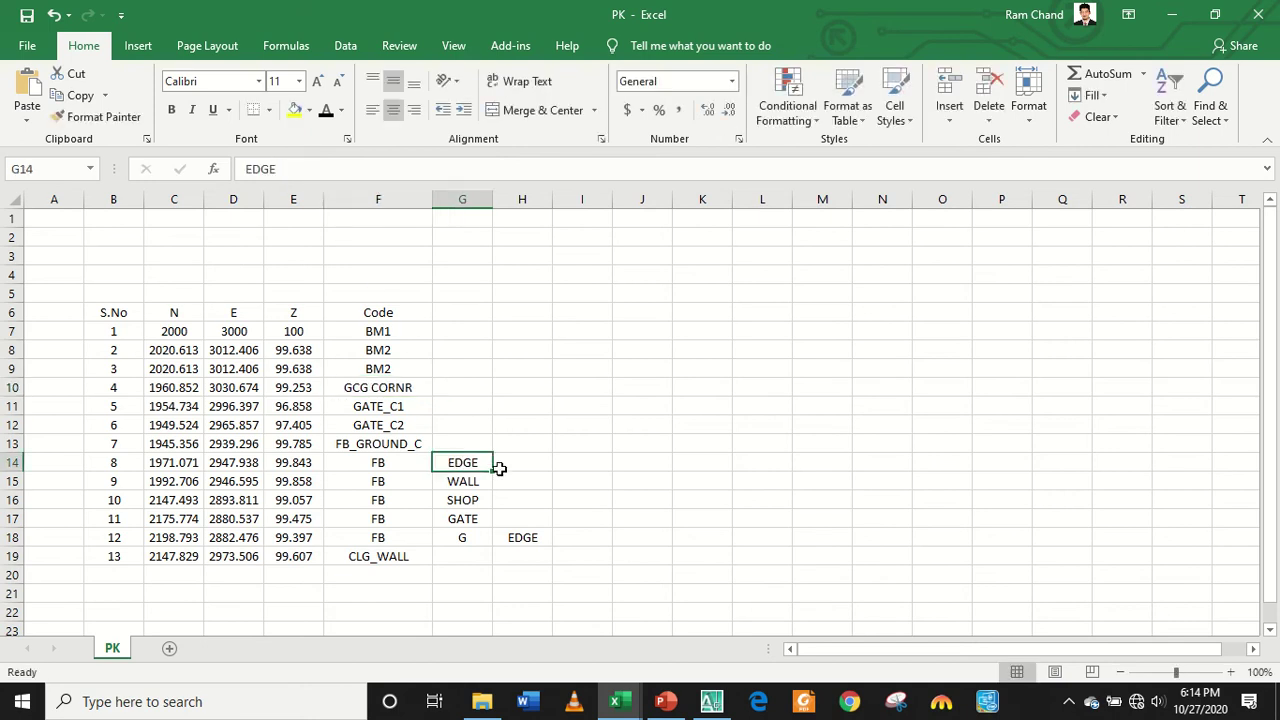
{"action": "double_click", "coordinate": [486, 463]}
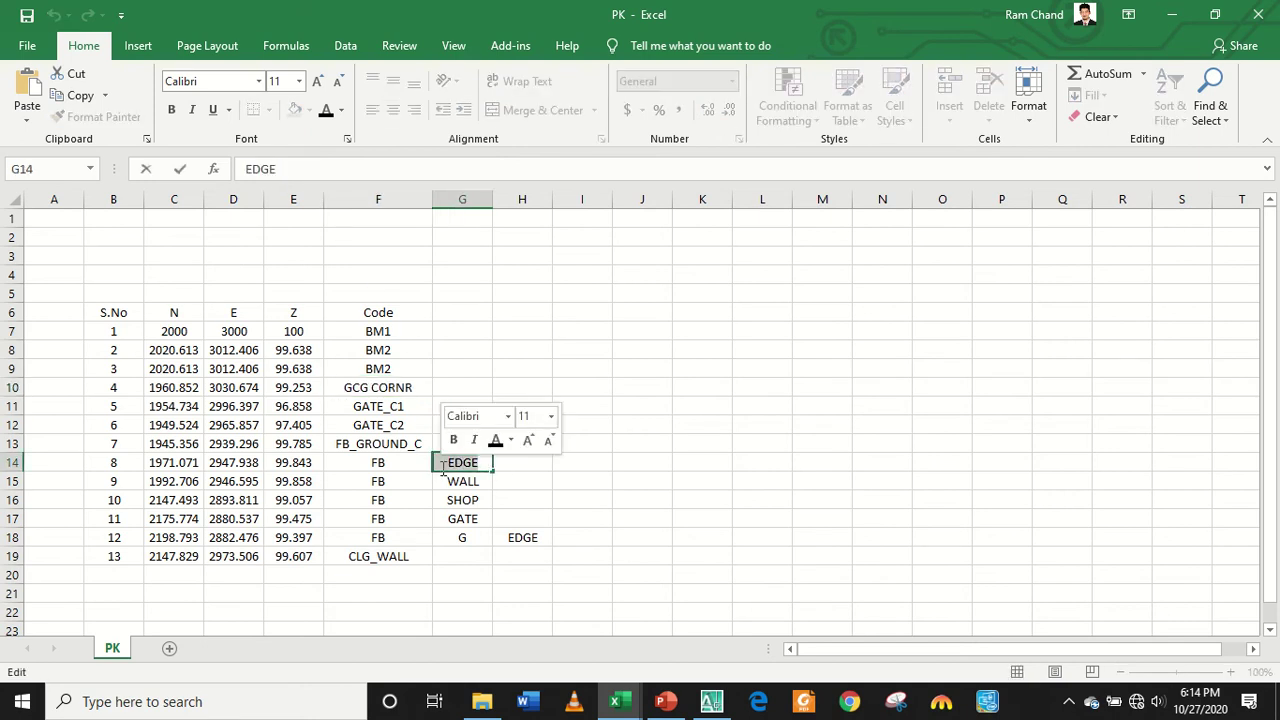
{"action": "key", "text": "BackSpace"}
{"action": "left_click", "coordinate": [406, 463]}
{"action": "double_click", "coordinate": [406, 463]}
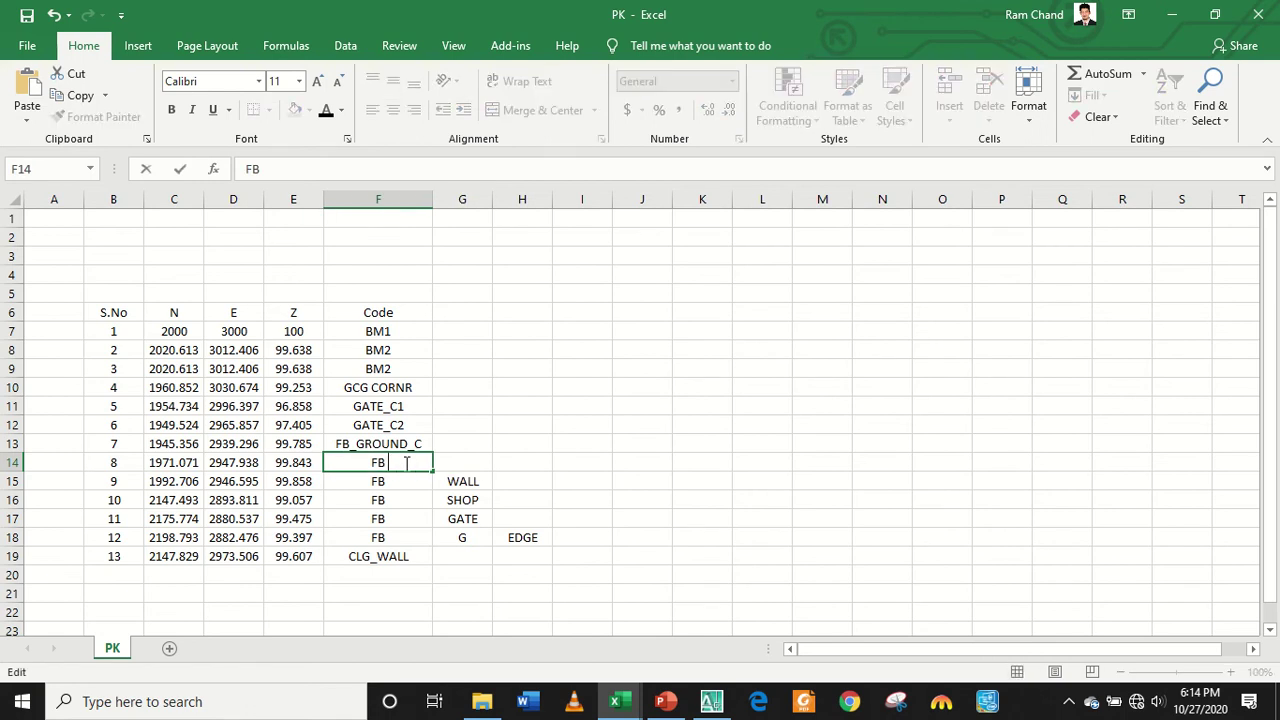
{"action": "type", "text": "EDGE"}
Move WALL and SHOP out of column G, making codes FB WALL and FB SHOP.
{"action": "double_click", "coordinate": [463, 481]}
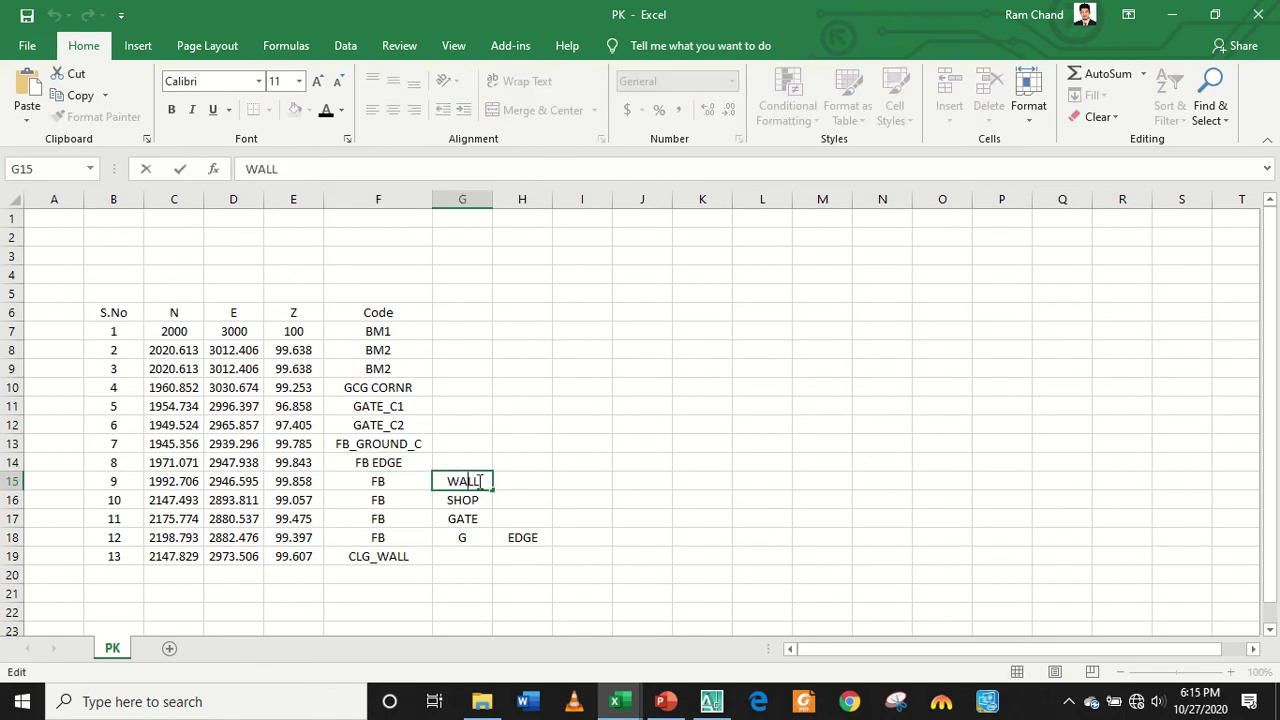
{"action": "left_click_drag", "start_coordinate": [480, 481], "coordinate": [446, 480]}
{"action": "key", "text": "BackSpace"}
{"action": "left_click", "coordinate": [399, 481]}
{"action": "double_click", "coordinate": [399, 481]}
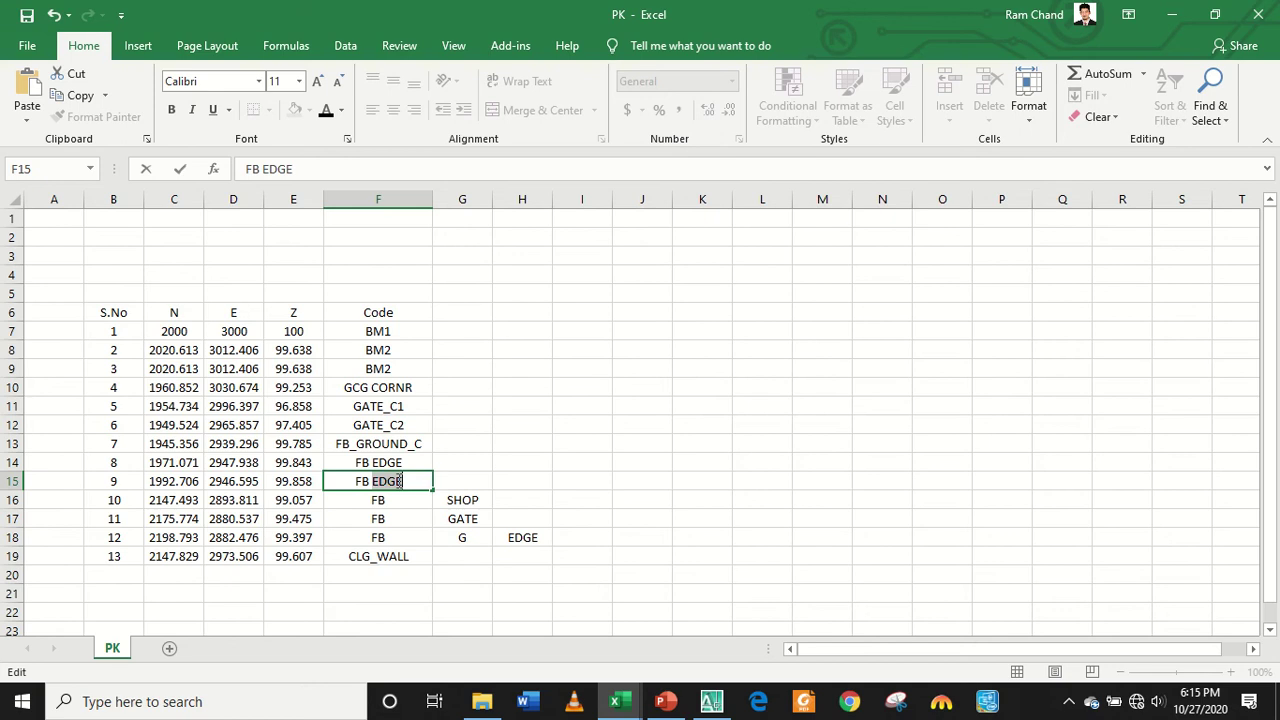
{"action": "type", "text": "WALL"}
{"action": "left_click", "coordinate": [474, 499]}
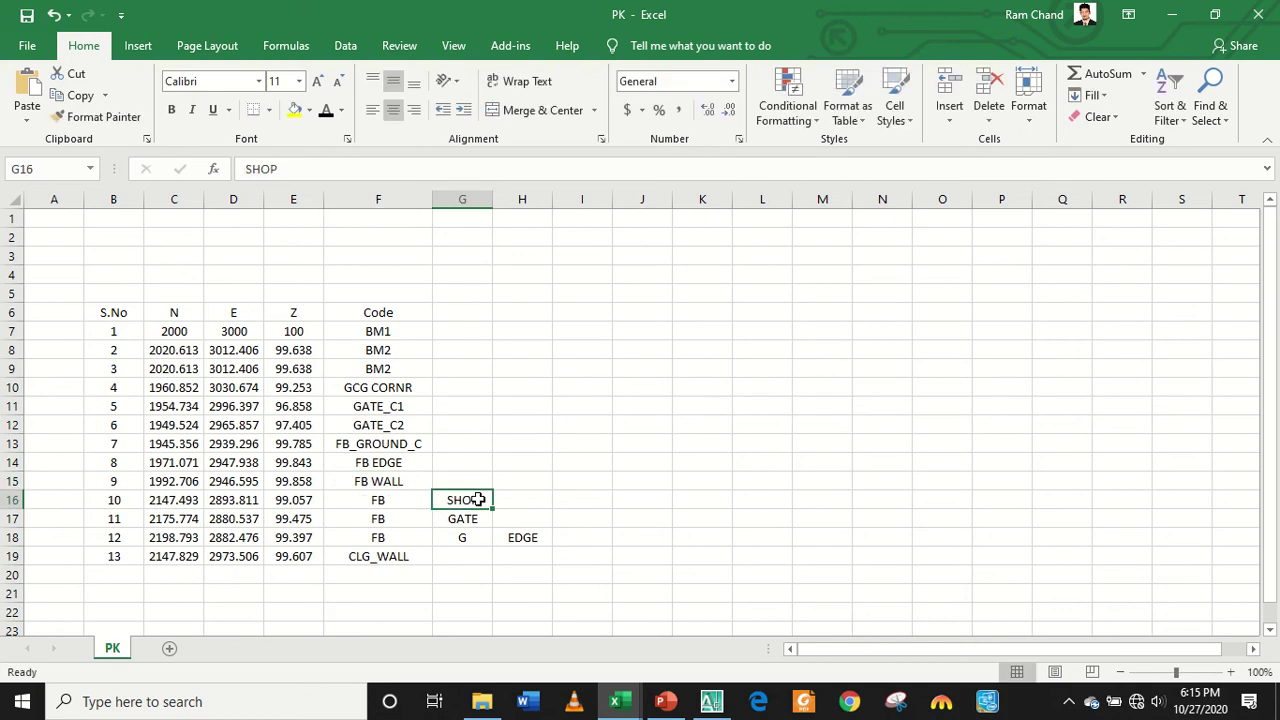
{"action": "double_click", "coordinate": [478, 499]}
{"action": "left_click_drag", "start_coordinate": [478, 499], "coordinate": [436, 499]}
{"action": "key", "text": "BackSpace"}
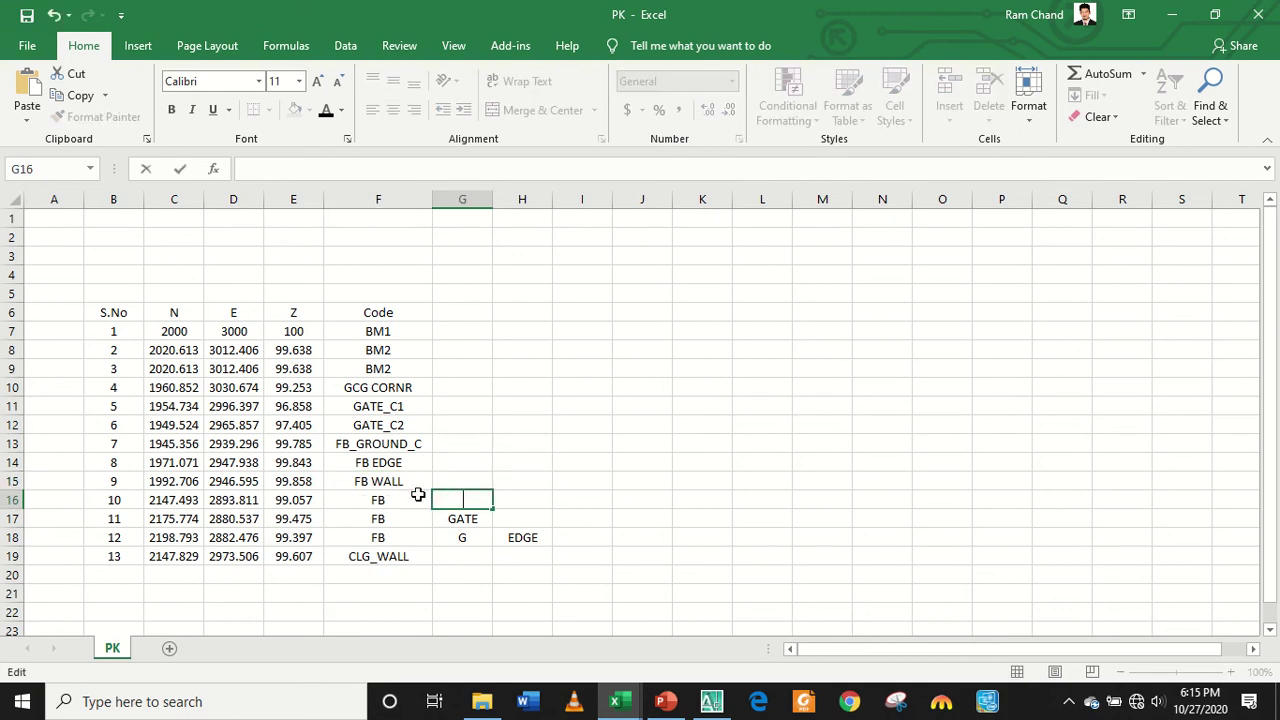
{"action": "left_click", "coordinate": [390, 499]}
{"action": "double_click", "coordinate": [393, 499]}
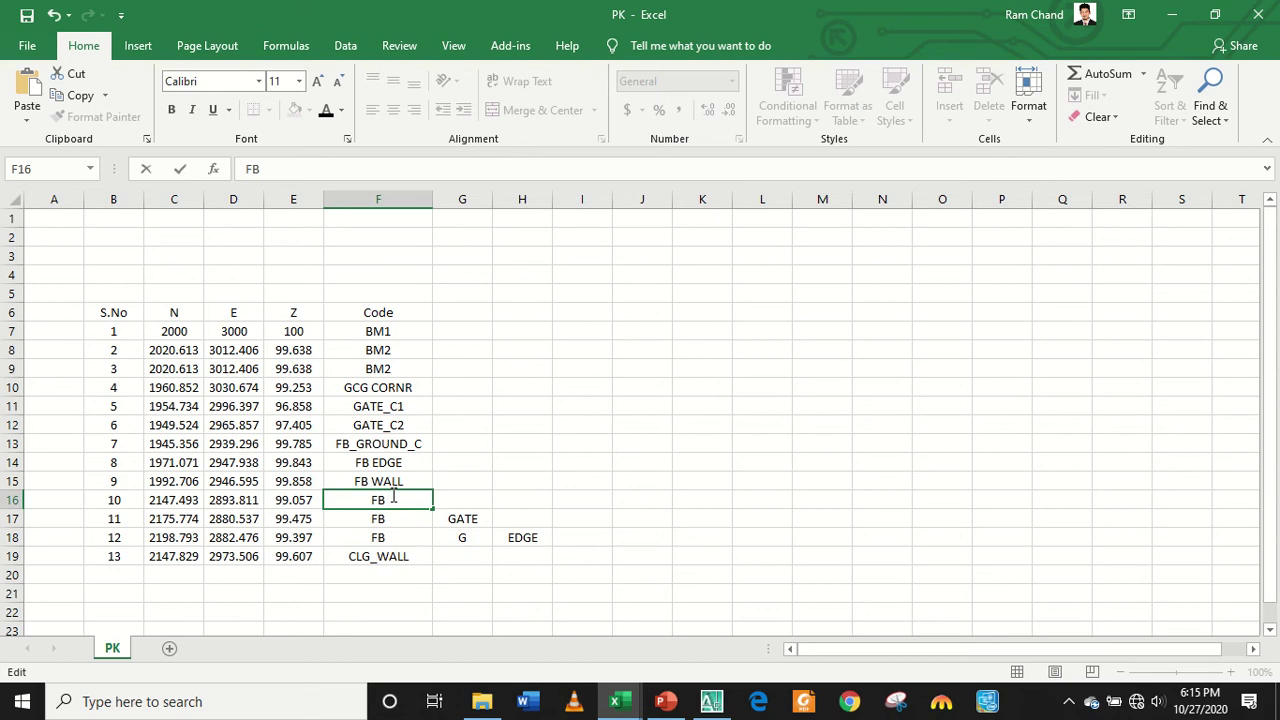
{"action": "type", "text": "SHOP"}
{"action": "left_click", "coordinate": [486, 517]}
Change point 11's code to FB GATE, clearing GATE from G17.
{"action": "double_click", "coordinate": [484, 518]}
{"action": "left_click_drag", "start_coordinate": [484, 518], "coordinate": [452, 518]}
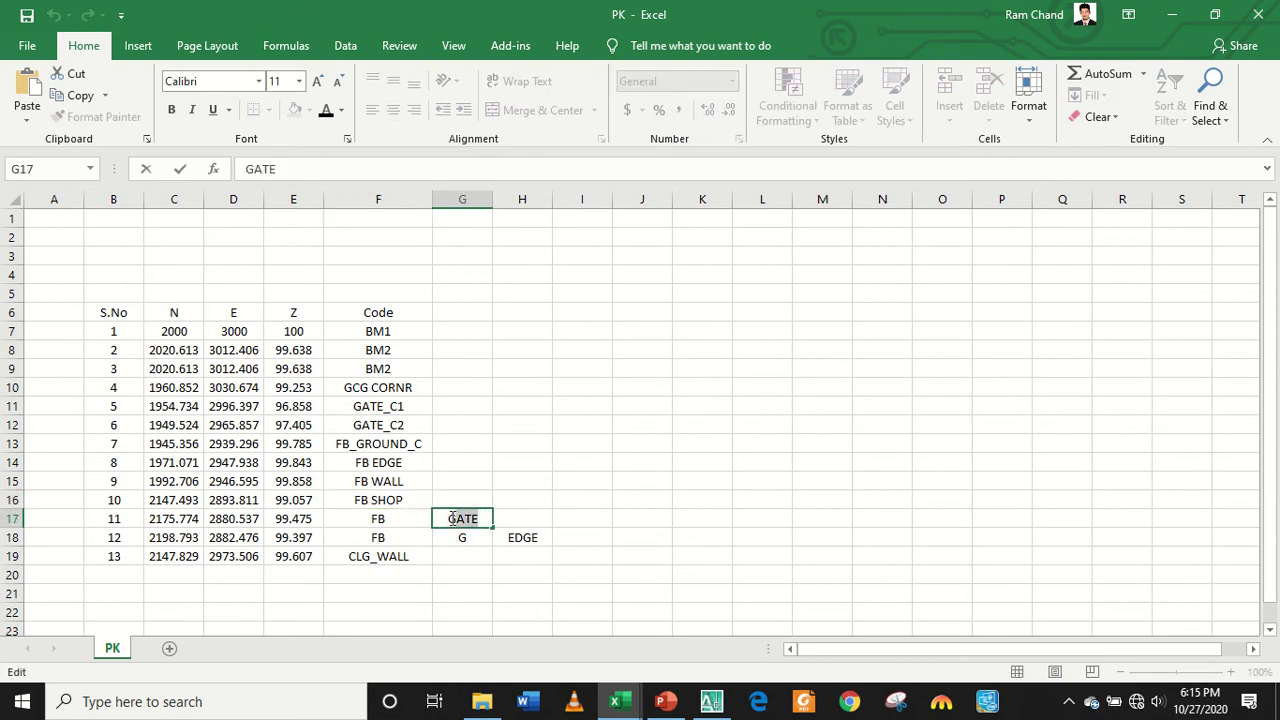
{"action": "key", "text": "BackSpace"}
{"action": "left_click", "coordinate": [405, 518]}
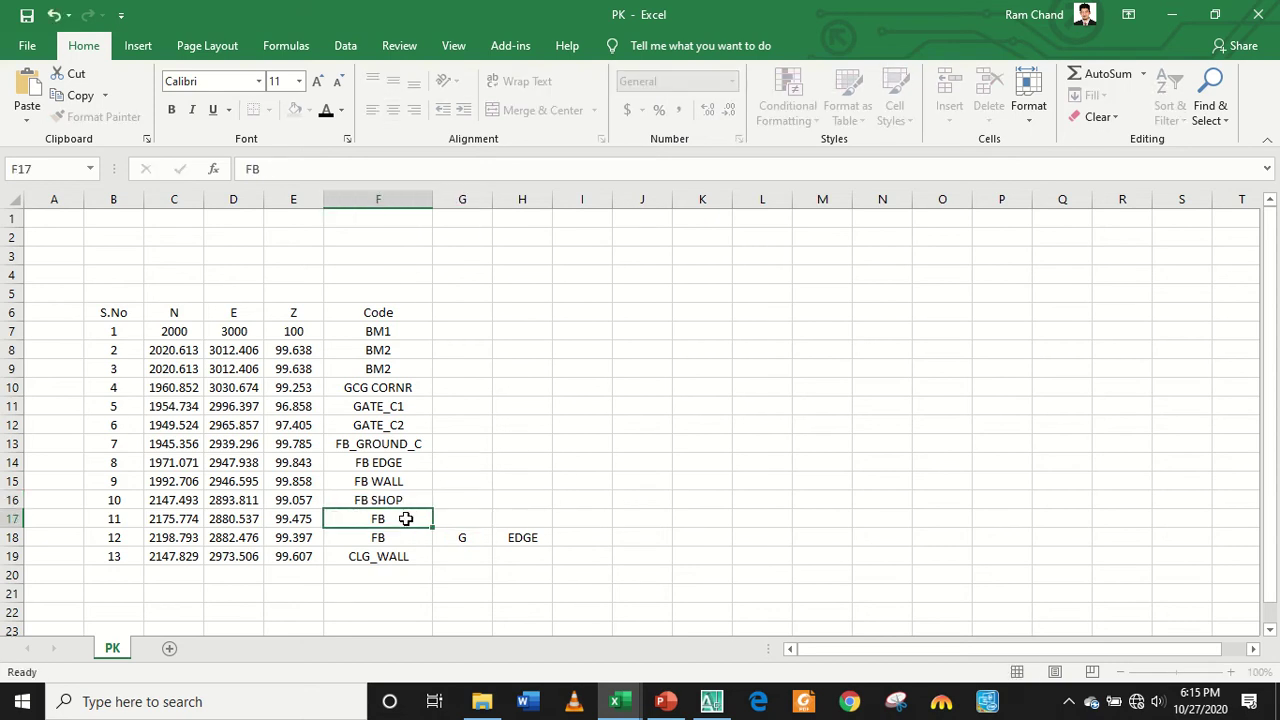
{"action": "double_click", "coordinate": [406, 518]}
{"action": "type", "text": "GATE"}
{"action": "left_click", "coordinate": [488, 537]}
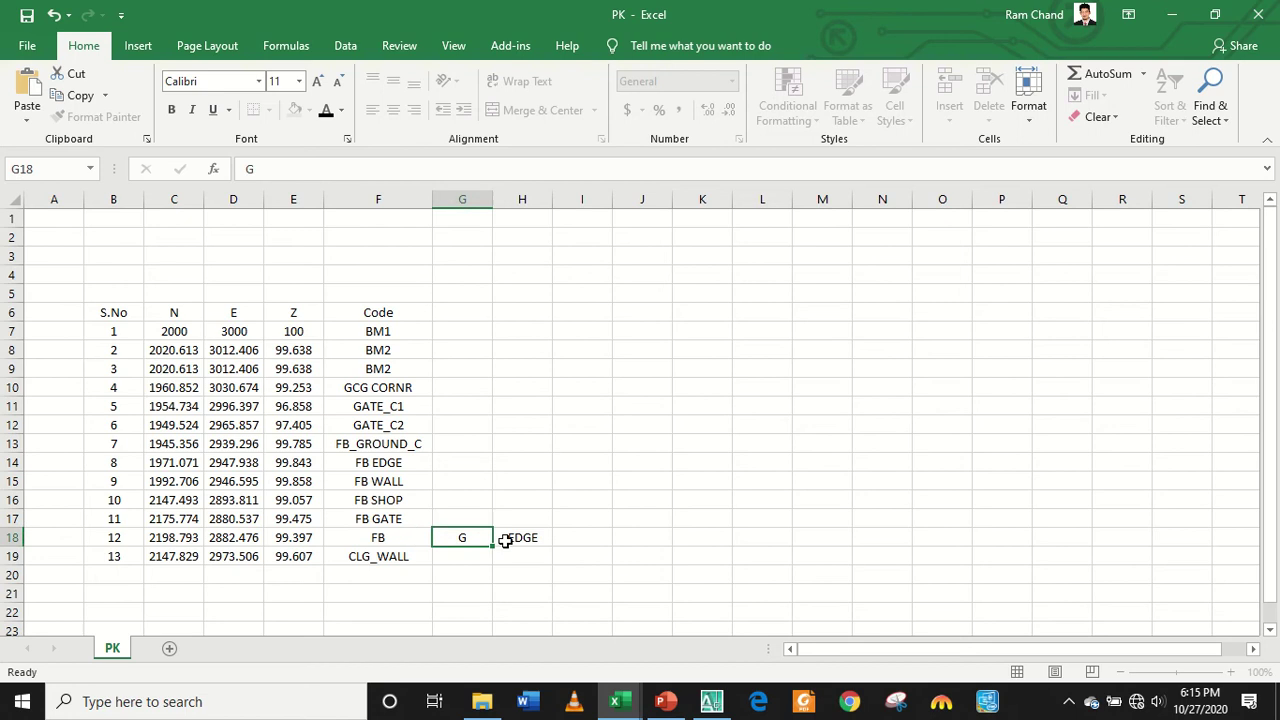
Cut EDGE from H18 and make point 12's code FB G EDGE.
{"action": "left_click", "coordinate": [520, 542]}
{"action": "double_click", "coordinate": [538, 533]}
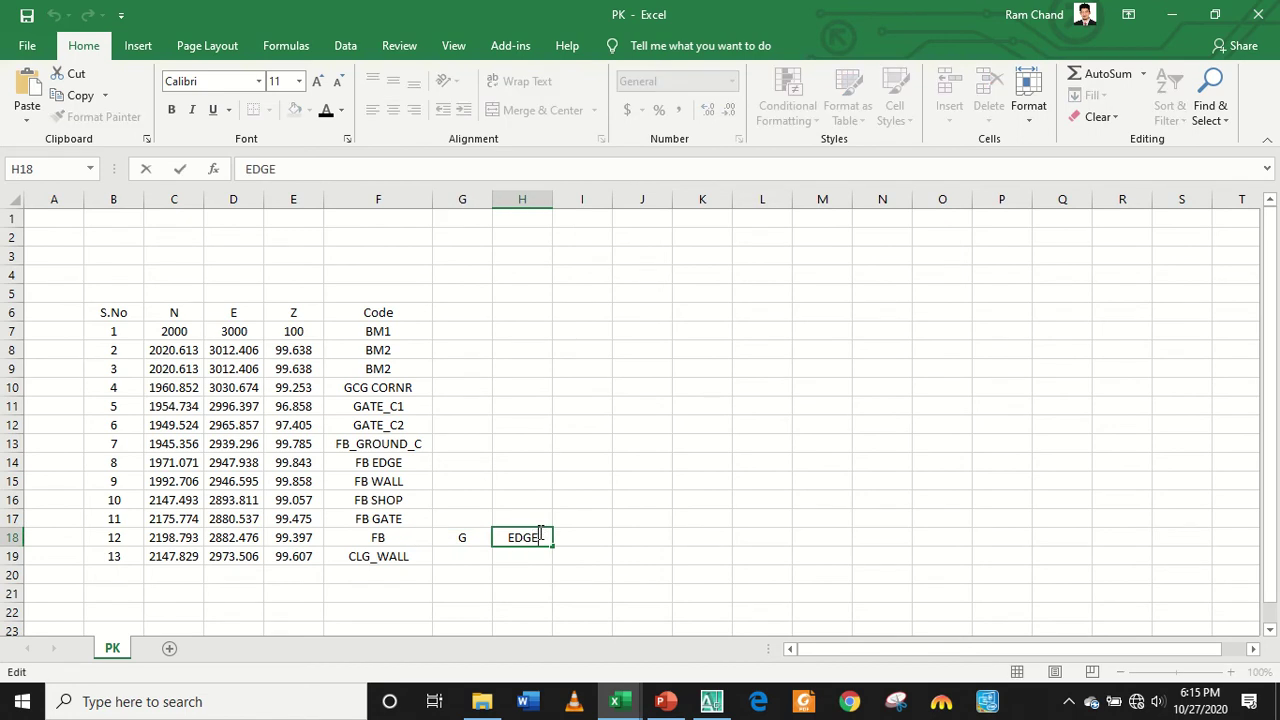
{"action": "left_click_drag", "start_coordinate": [538, 533], "coordinate": [500, 533]}
{"action": "key", "text": "ctrl+x"}
{"action": "left_click", "coordinate": [400, 537]}
{"action": "double_click", "coordinate": [406, 535]}
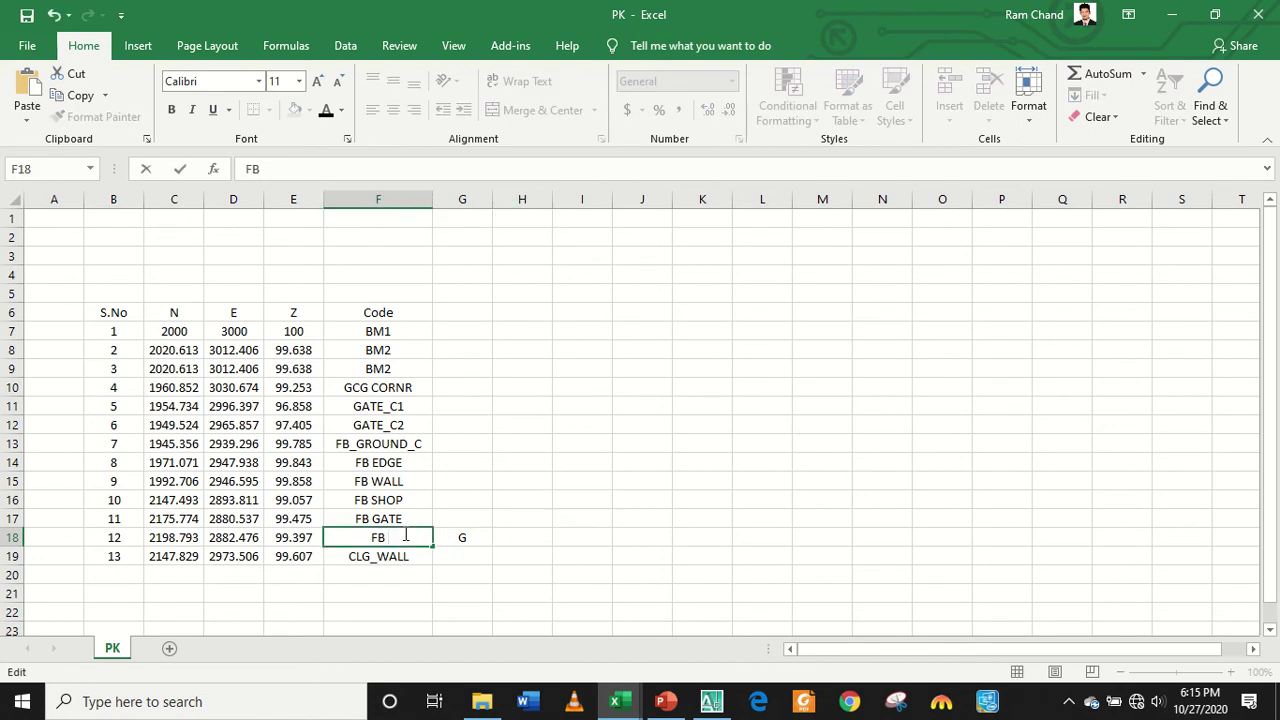
{"action": "type", "text": "G"}
{"action": "key", "text": "BackSpace"}
{"action": "key", "text": "ctrl+v"}
{"action": "left_click", "coordinate": [462, 537]}
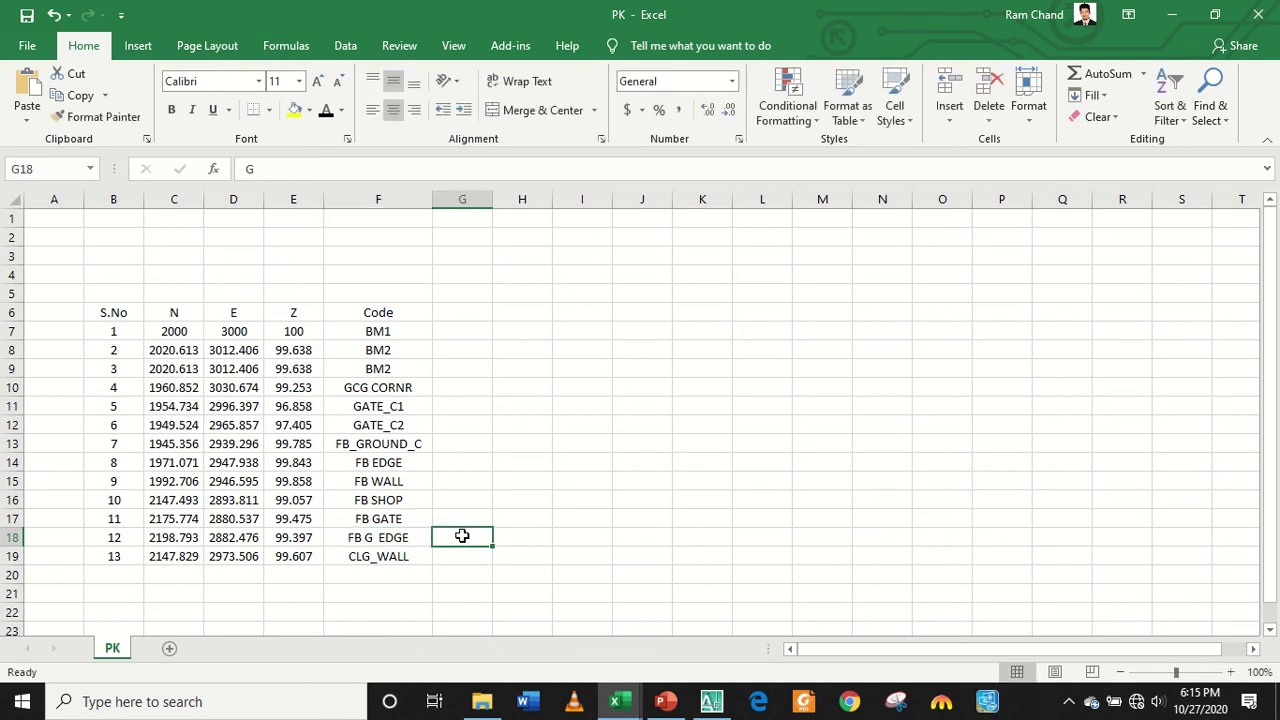
Change the codes in F19 and F13 to CLG WALL and FB GROUND C.
{"action": "left_click", "coordinate": [386, 555]}
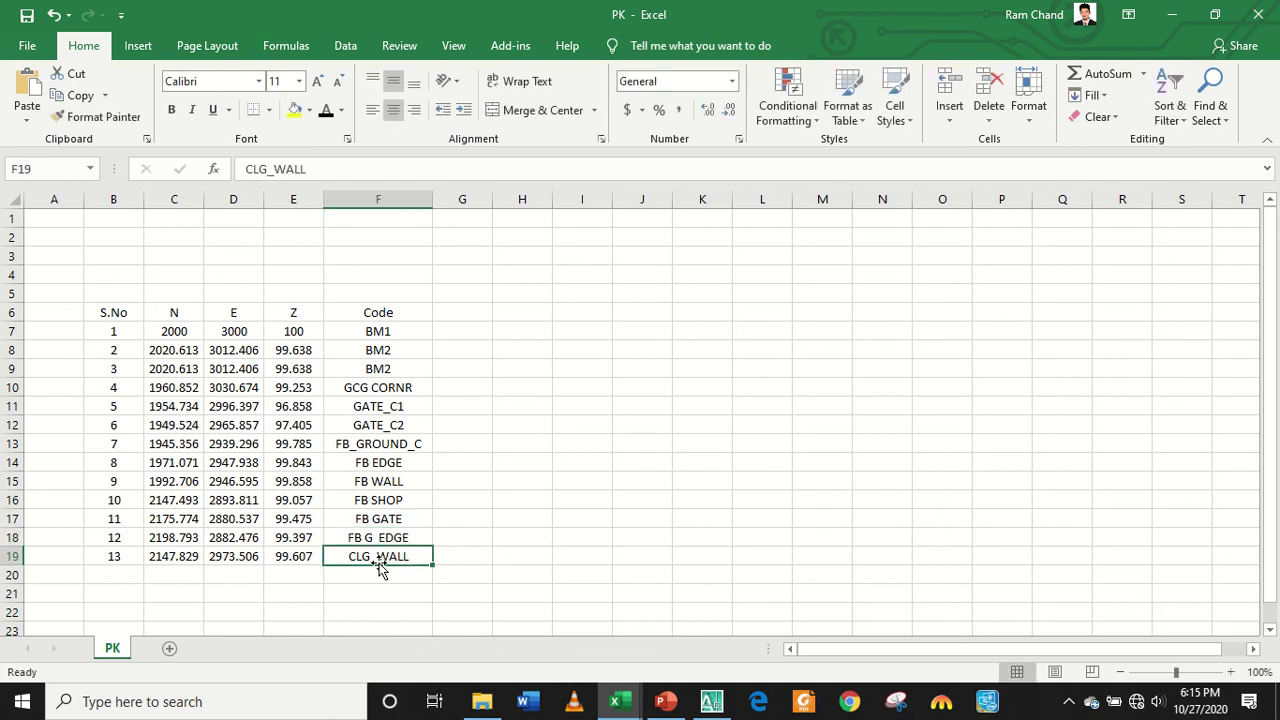
{"action": "double_click", "coordinate": [381, 560]}
{"action": "key", "text": "BackSpace"}
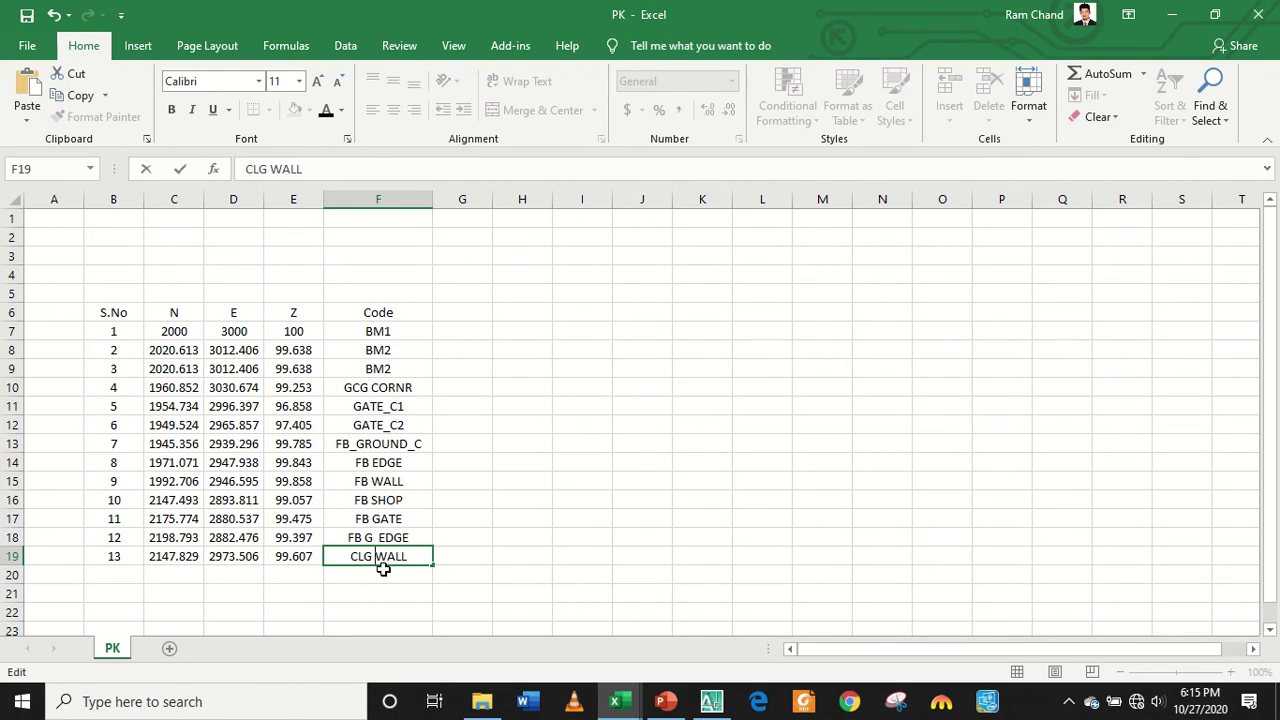
{"action": "left_click", "coordinate": [366, 444]}
{"action": "double_click", "coordinate": [364, 444]}
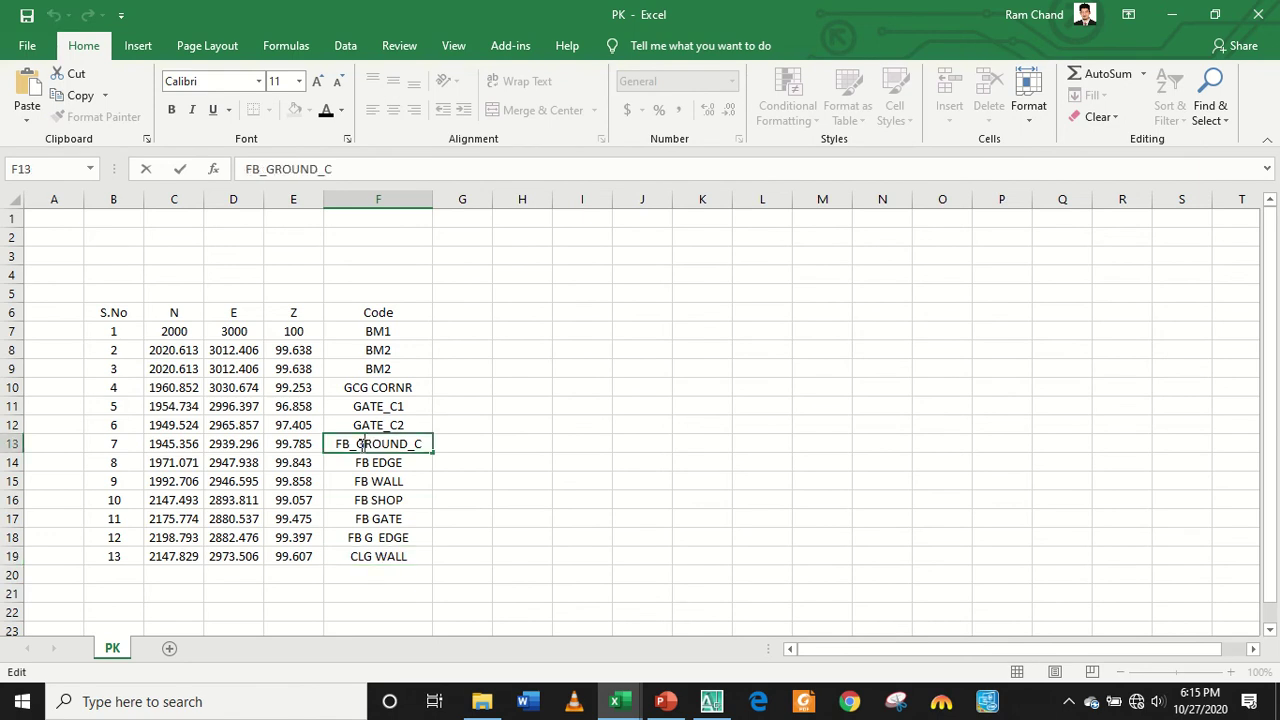
{"action": "key", "text": "BackSpace"}
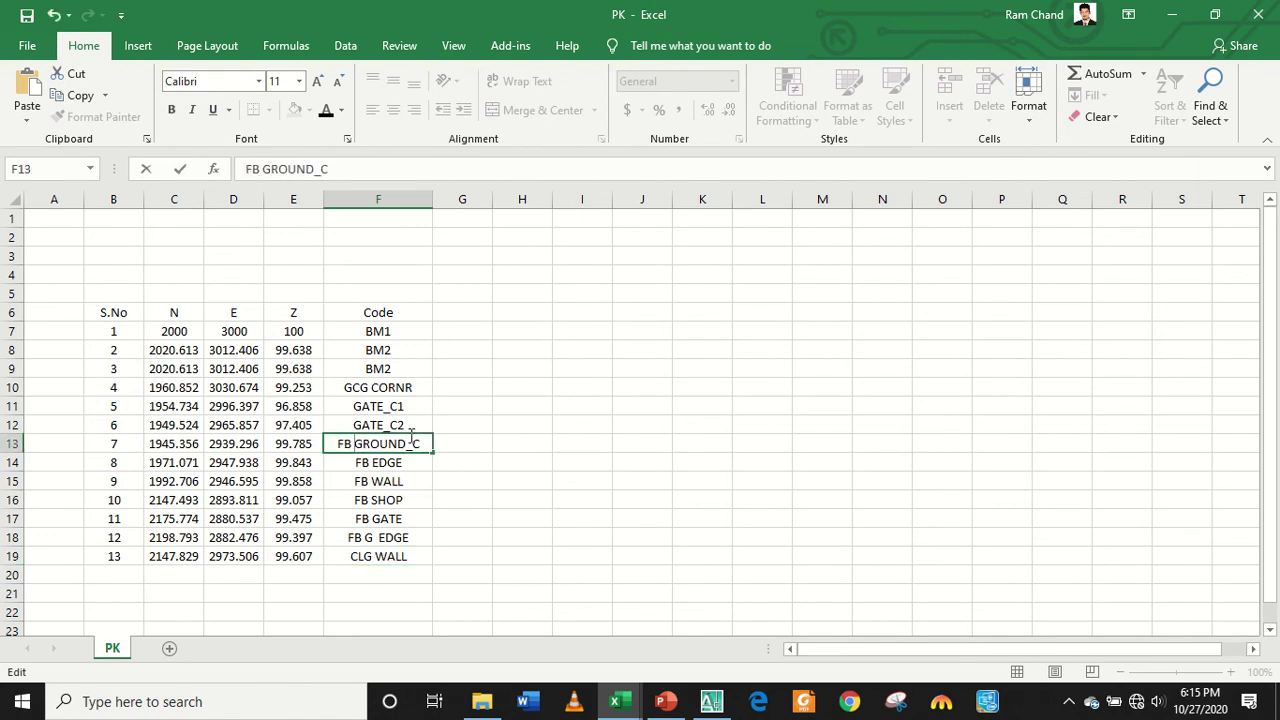
{"action": "key", "text": "BackSpace"}
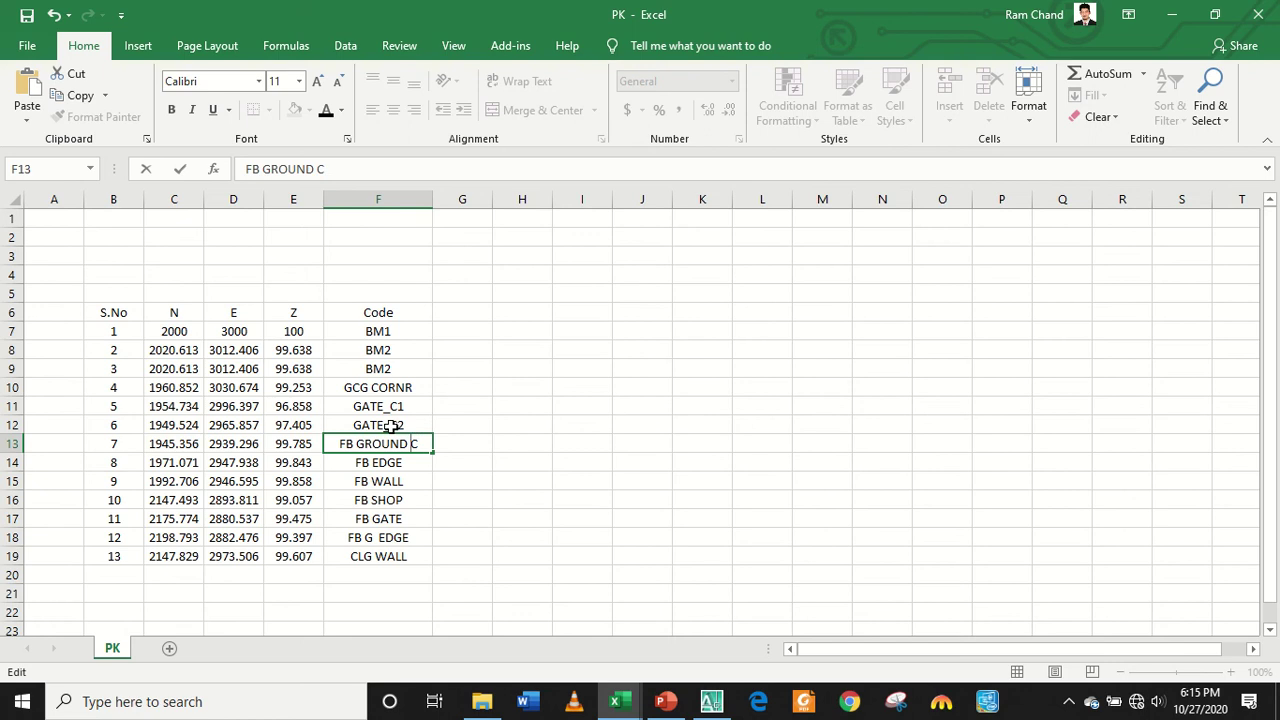
Change the codes in F12 and F11 to GATE C2 and GATE C1.
{"action": "double_click", "coordinate": [390, 426]}
{"action": "key", "text": "BackSpace"}
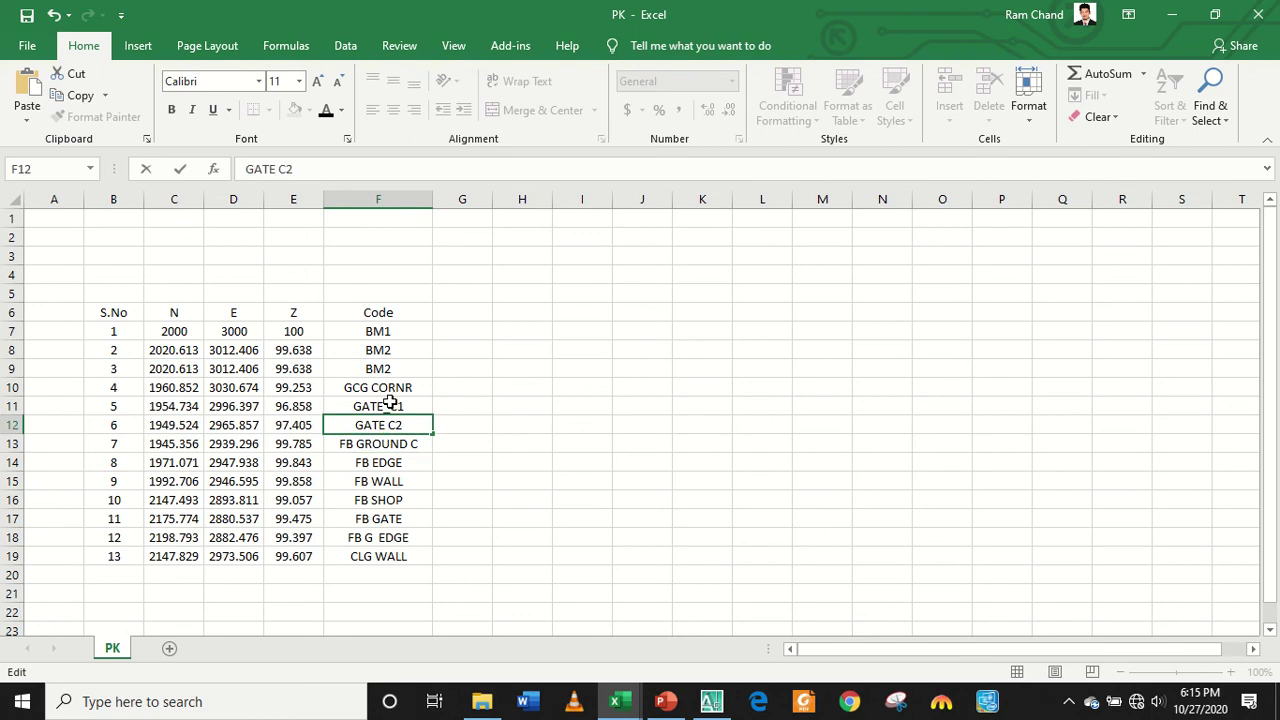
{"action": "left_click", "coordinate": [390, 404]}
{"action": "double_click", "coordinate": [390, 406]}
{"action": "key", "text": "BackSpace"}
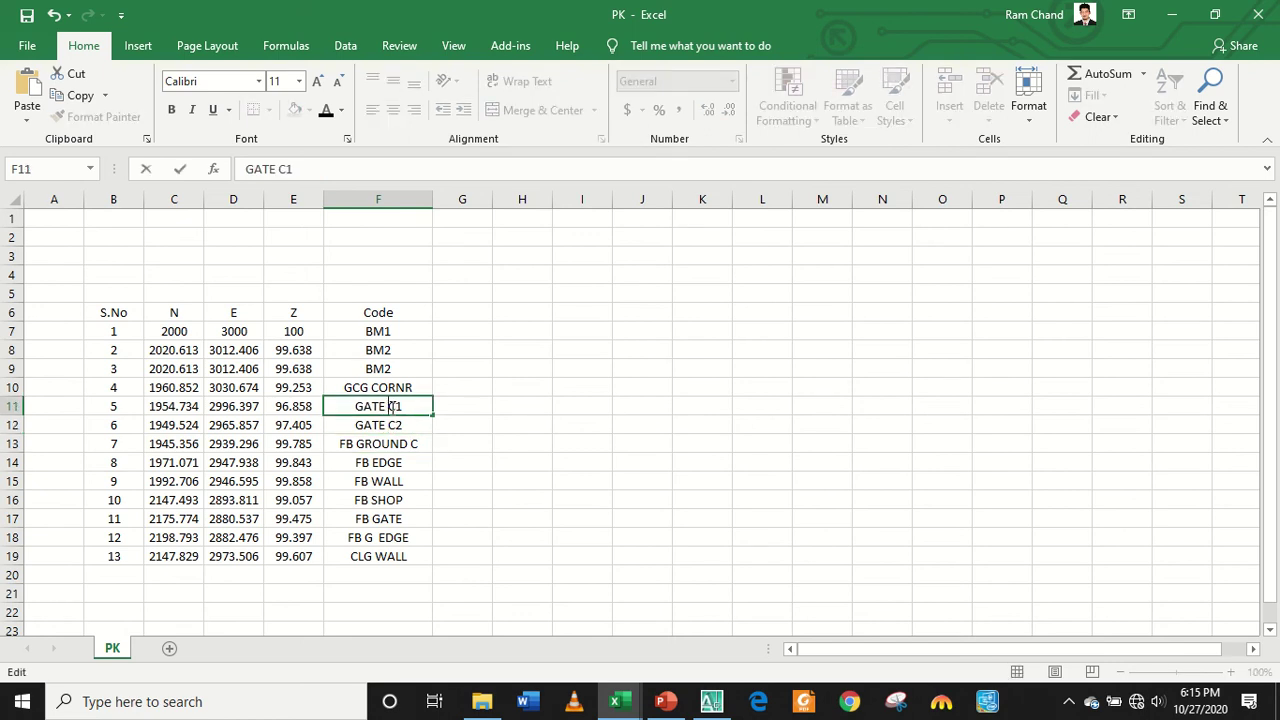
{"action": "key", "text": "Return"}
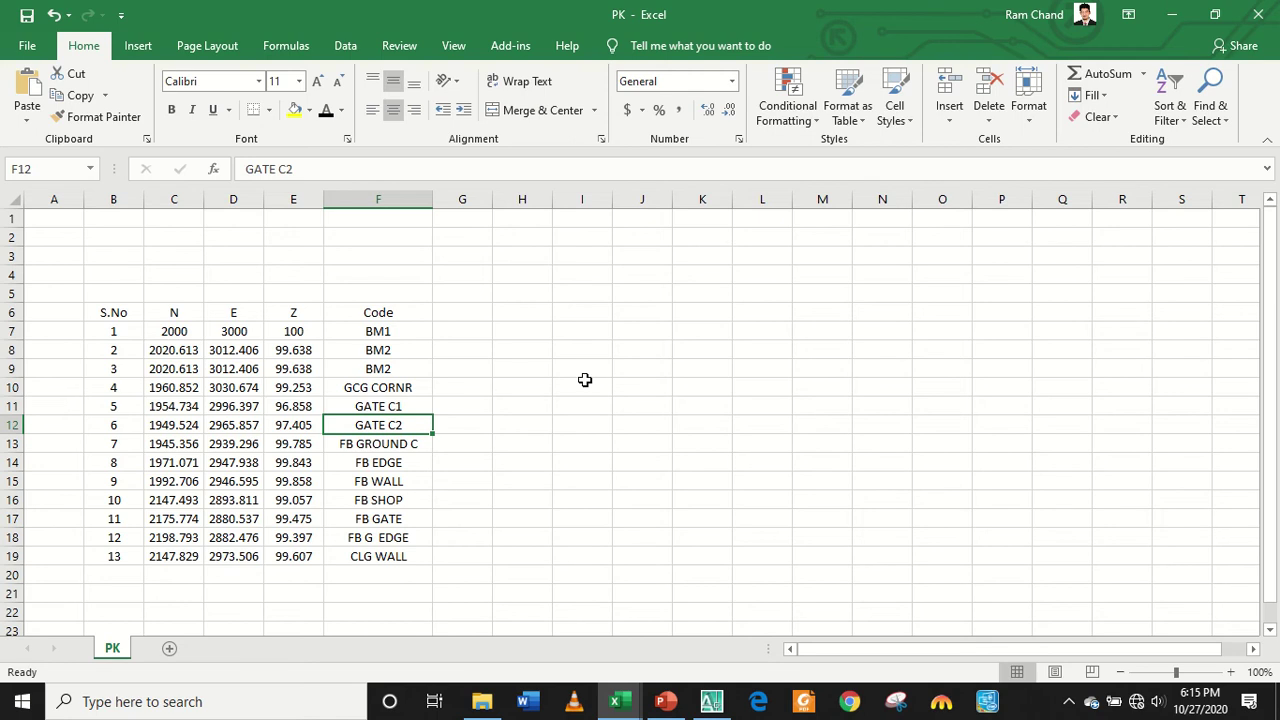
Swap the N and E columns using column H, so E sits in C and N in D.
{"action": "left_click_drag", "start_coordinate": [180, 313], "coordinate": [170, 556]}
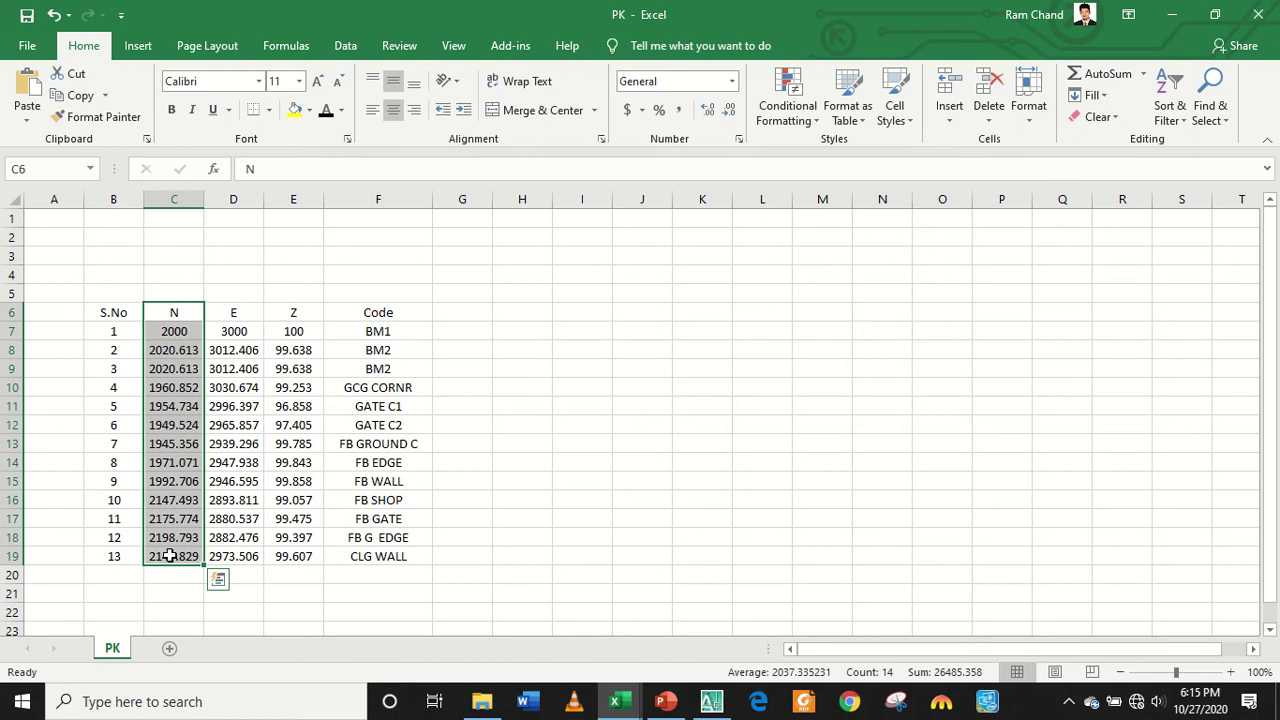
{"action": "key", "text": "ctrl+c"}
{"action": "left_click", "coordinate": [499, 322]}
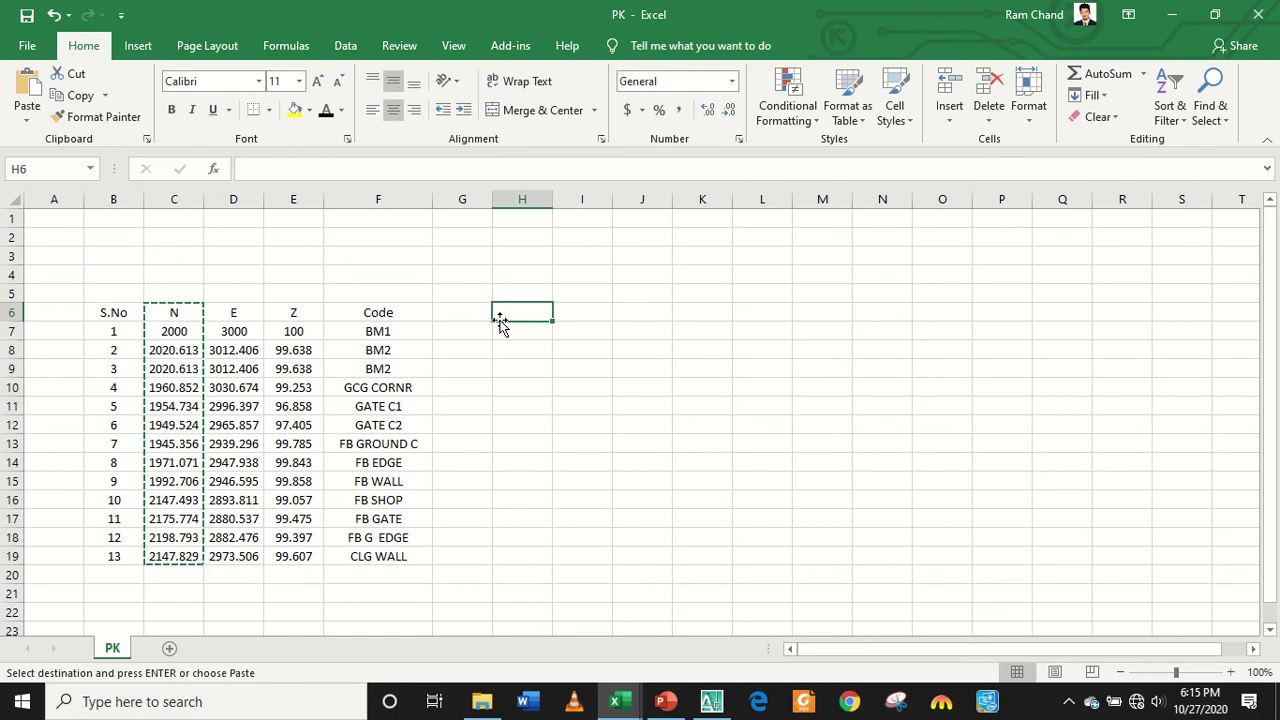
{"action": "key", "text": "ctrl+v"}
{"action": "left_click_drag", "start_coordinate": [233, 314], "coordinate": [245, 555]}
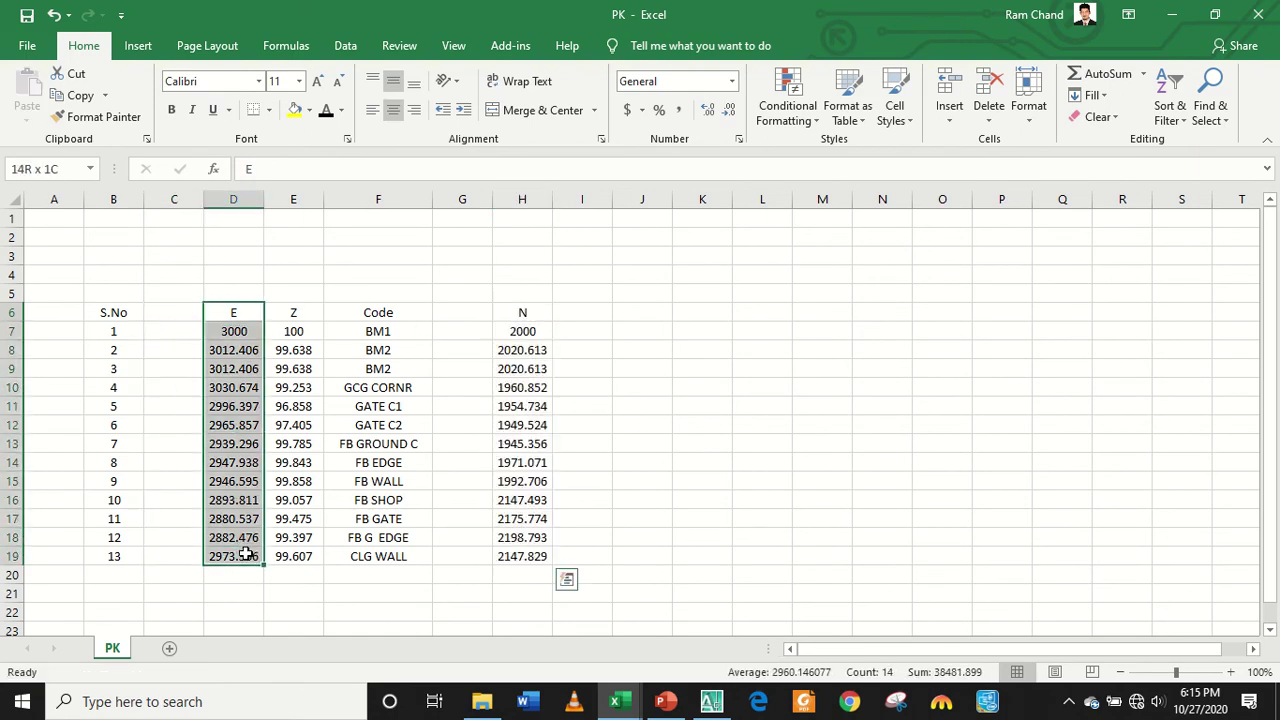
{"action": "key", "text": "ctrl+x"}
{"action": "left_click", "coordinate": [163, 312]}
{"action": "key", "text": "ctrl+v"}
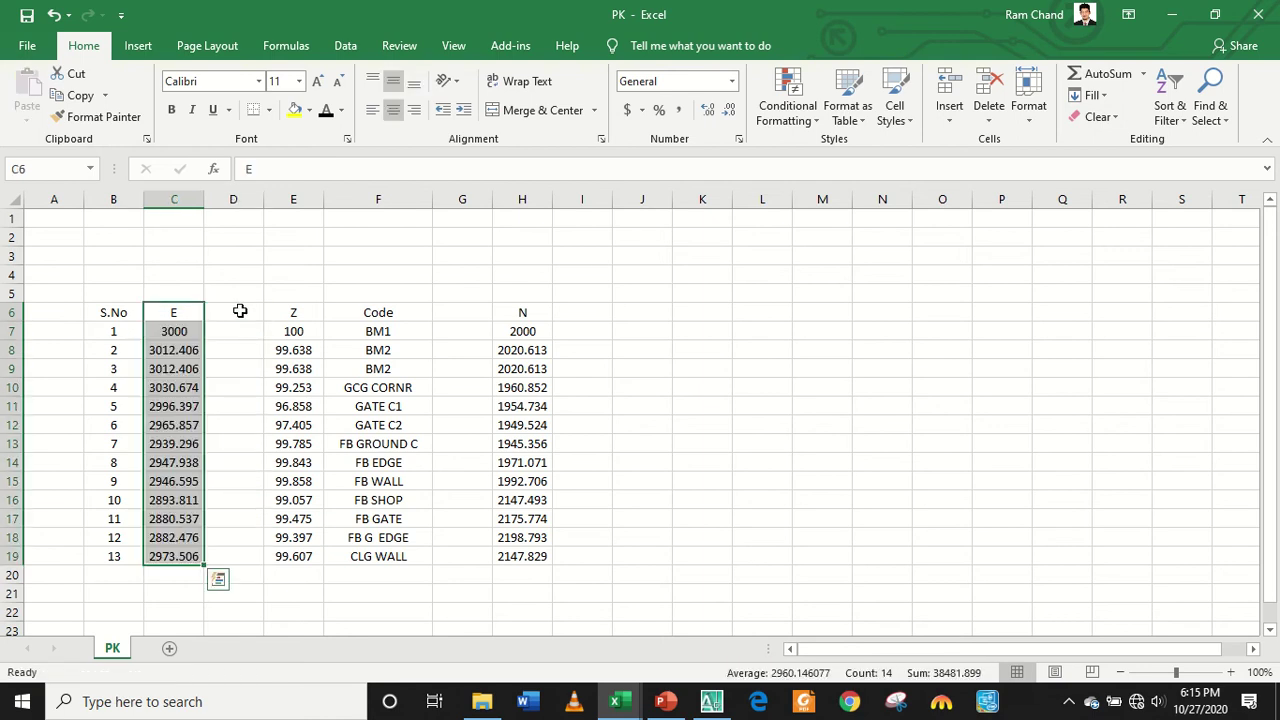
{"action": "left_click_drag", "start_coordinate": [505, 312], "coordinate": [548, 558]}
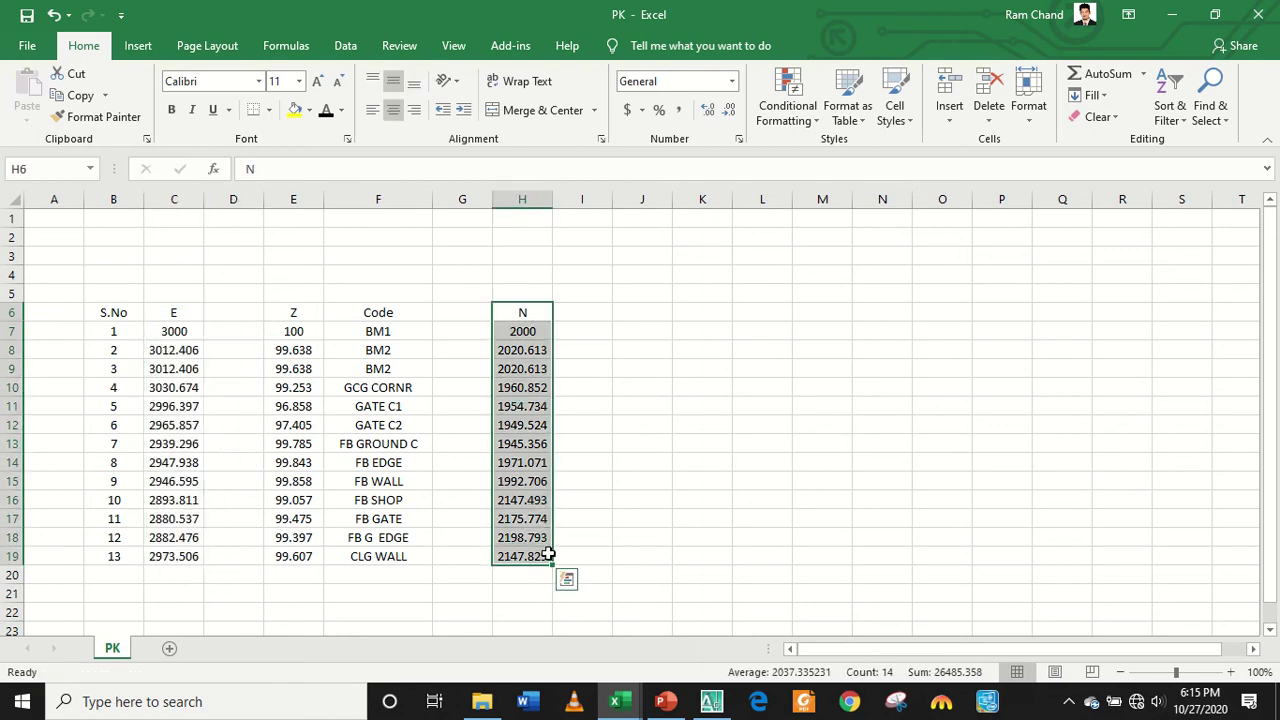
{"action": "key", "text": "ctrl+x"}
{"action": "left_click", "coordinate": [214, 314]}
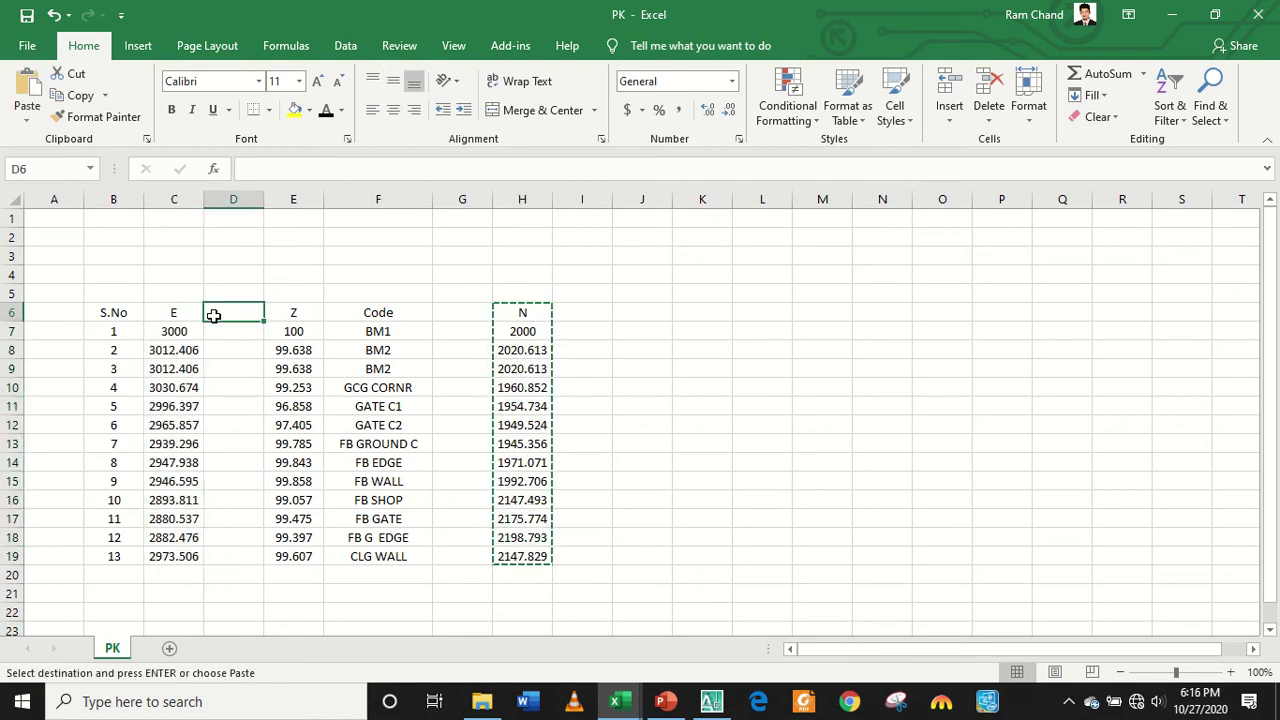
{"action": "key", "text": "ctrl+v"}
Try saving the reordered table, working through the text-format warnings.
{"action": "key", "text": "ctrl+s"}
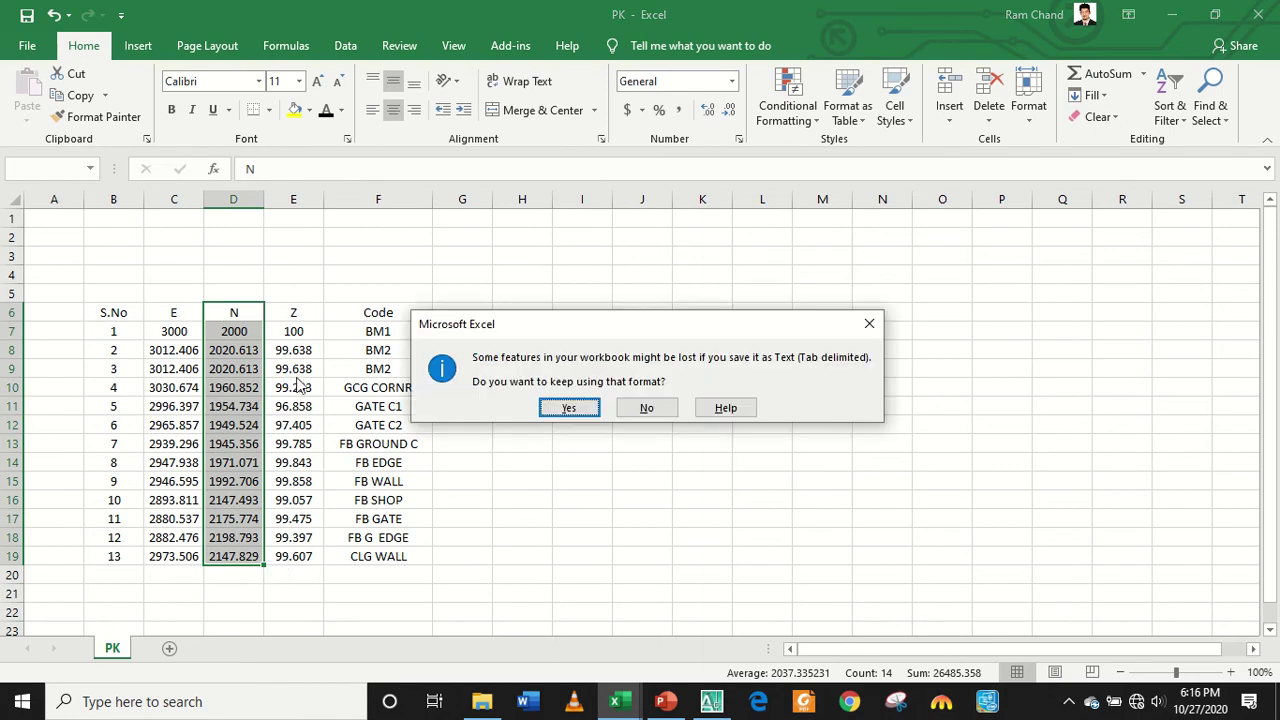
{"action": "left_click", "coordinate": [641, 398]}
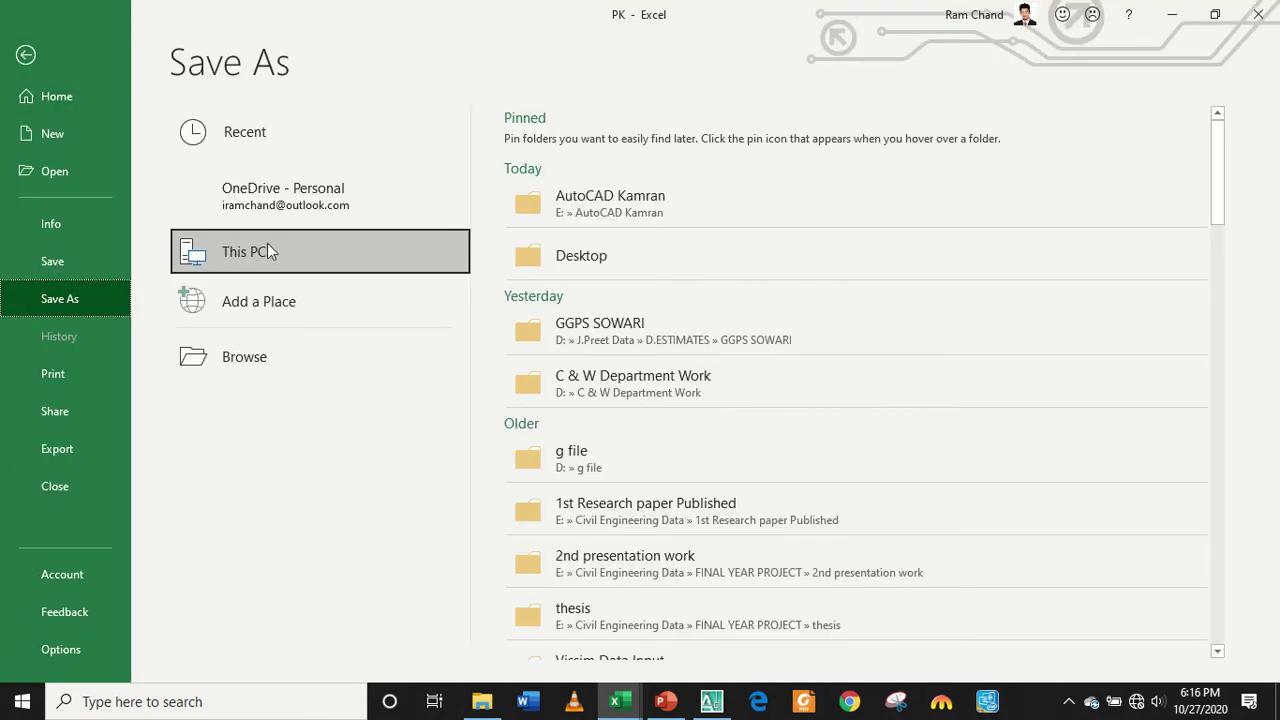
{"action": "left_click", "coordinate": [520, 256]}
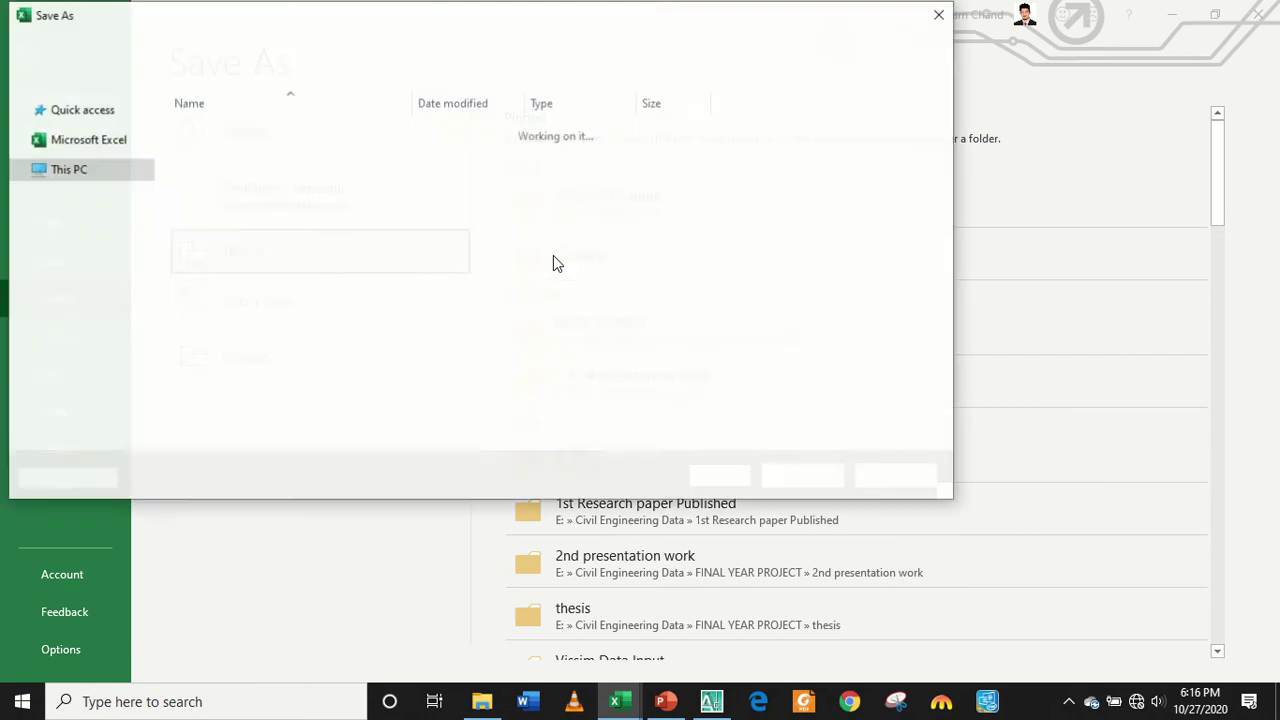
{"action": "left_click", "coordinate": [804, 477]}
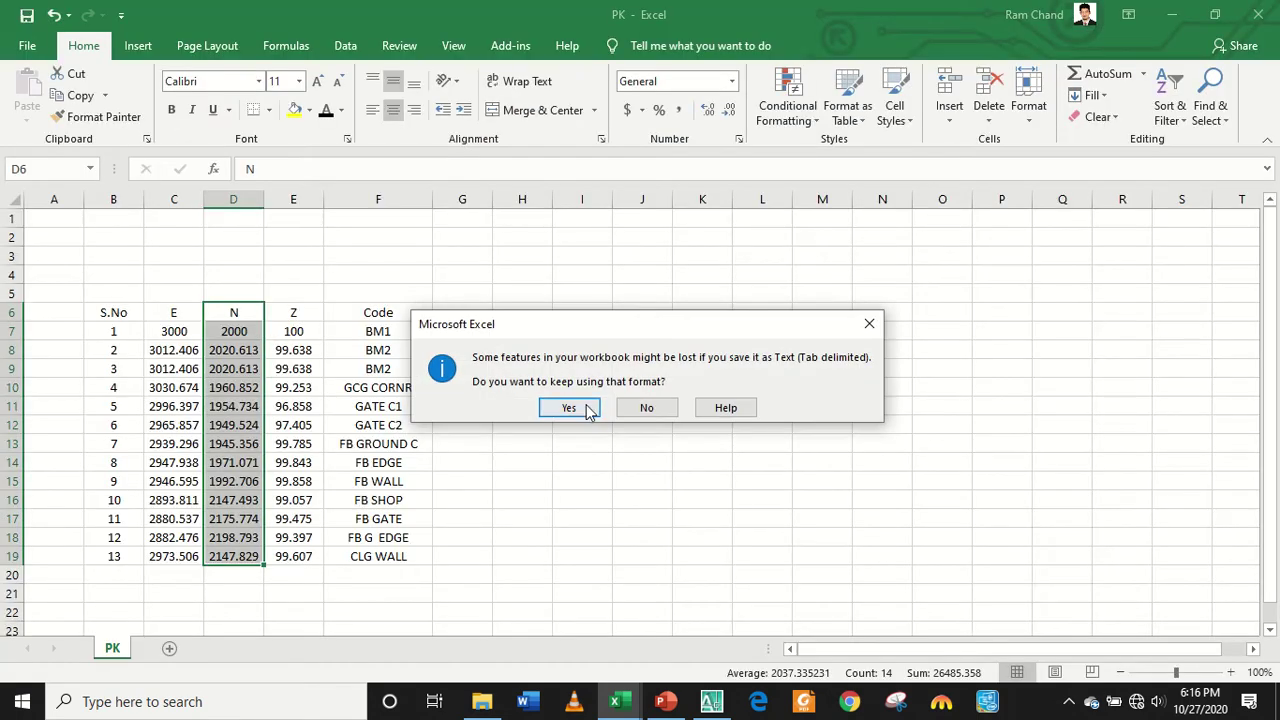
{"action": "left_click", "coordinate": [634, 410]}
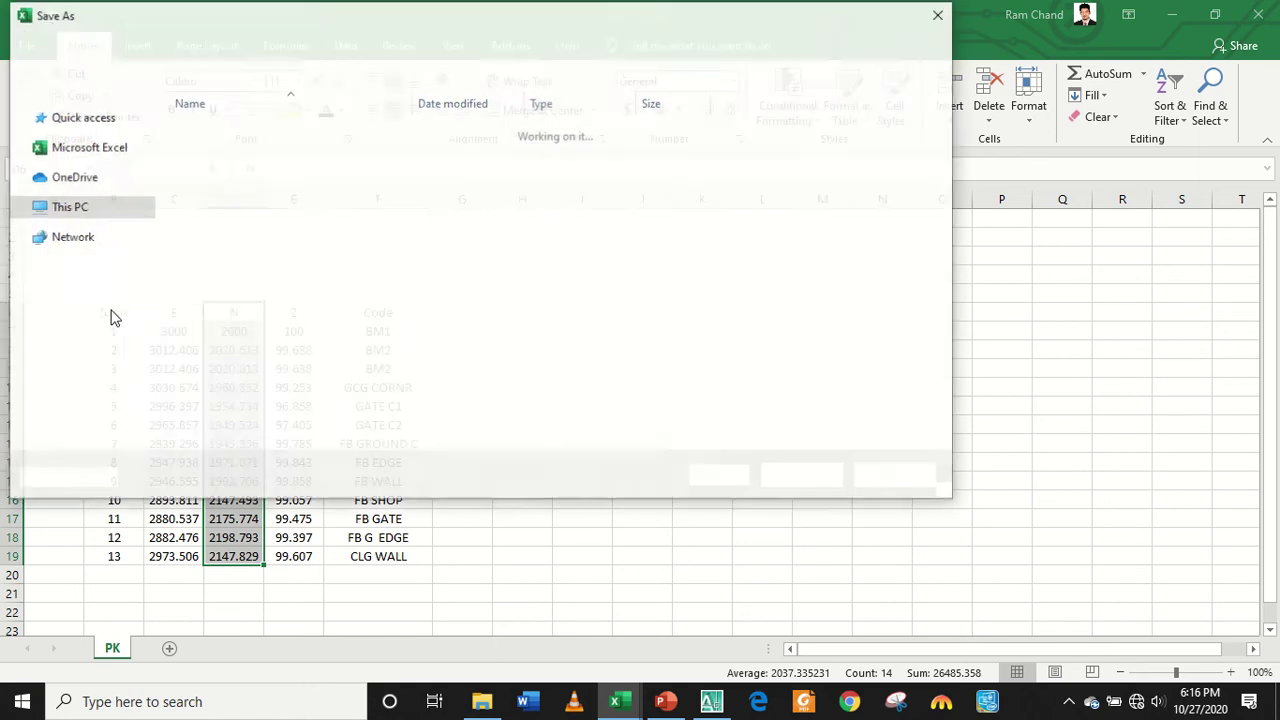
{"action": "left_click", "coordinate": [789, 474]}
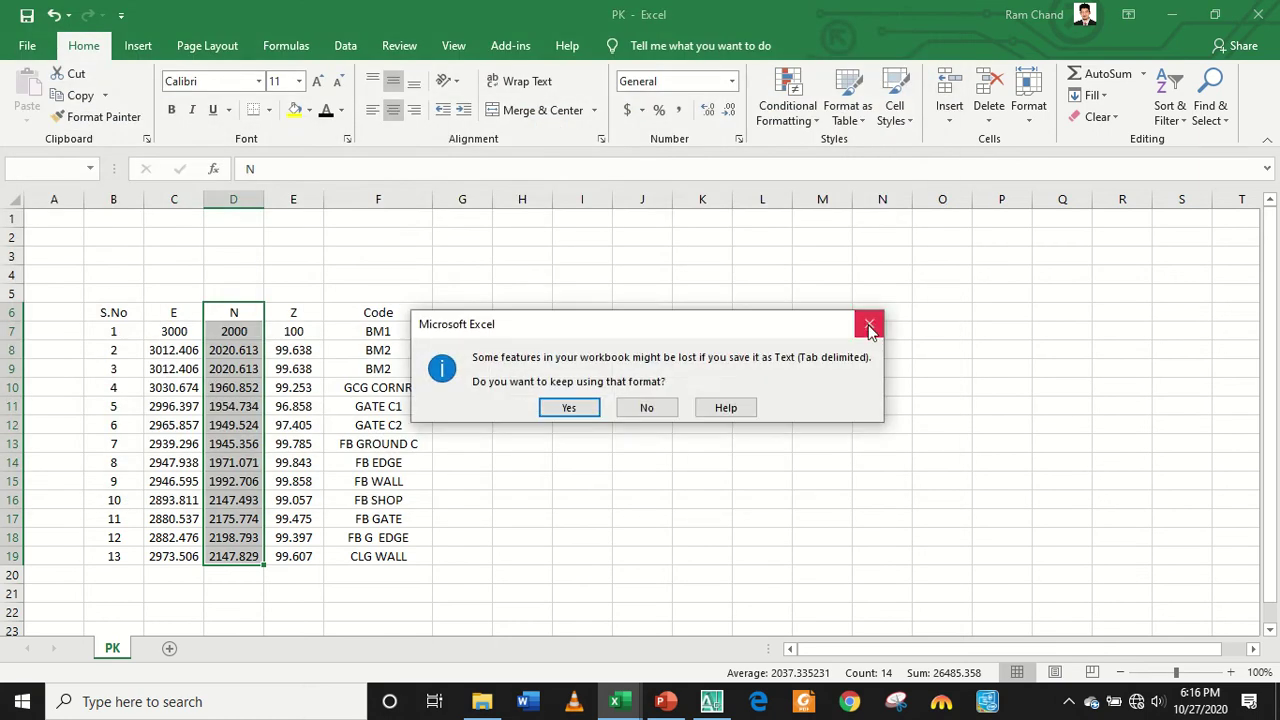
{"action": "left_click", "coordinate": [869, 323]}
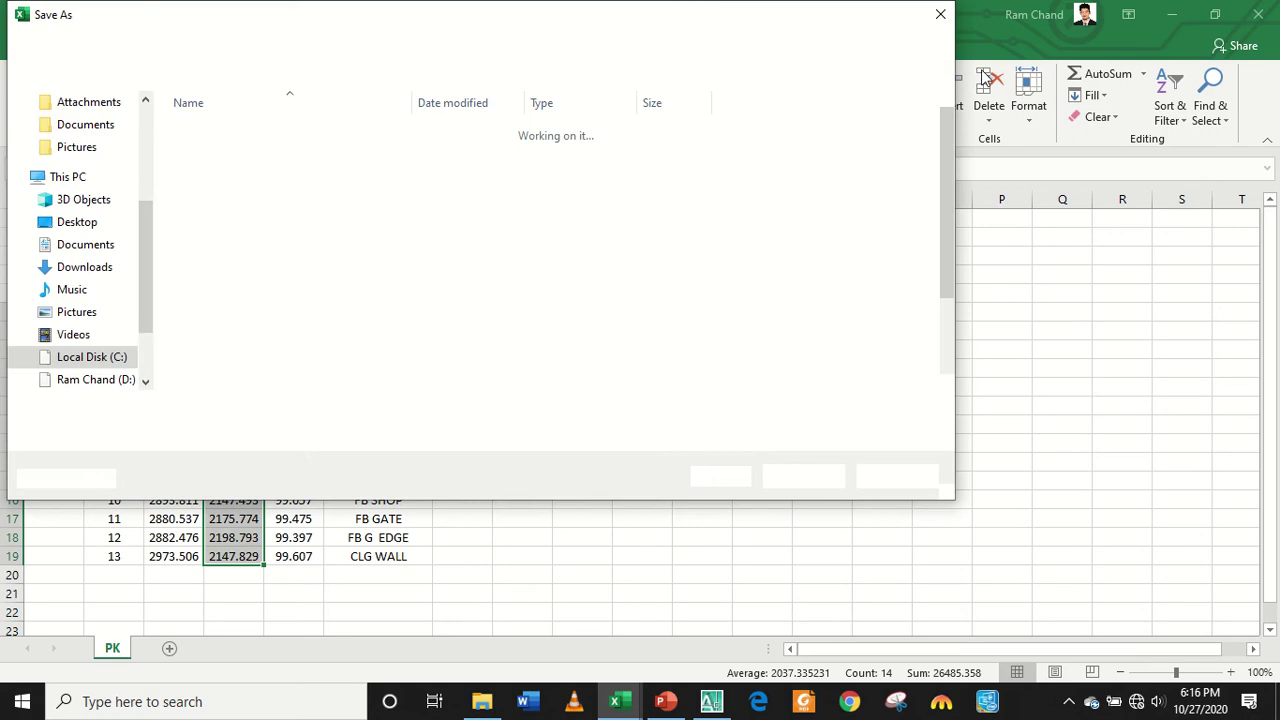
{"action": "left_click", "coordinate": [938, 17]}
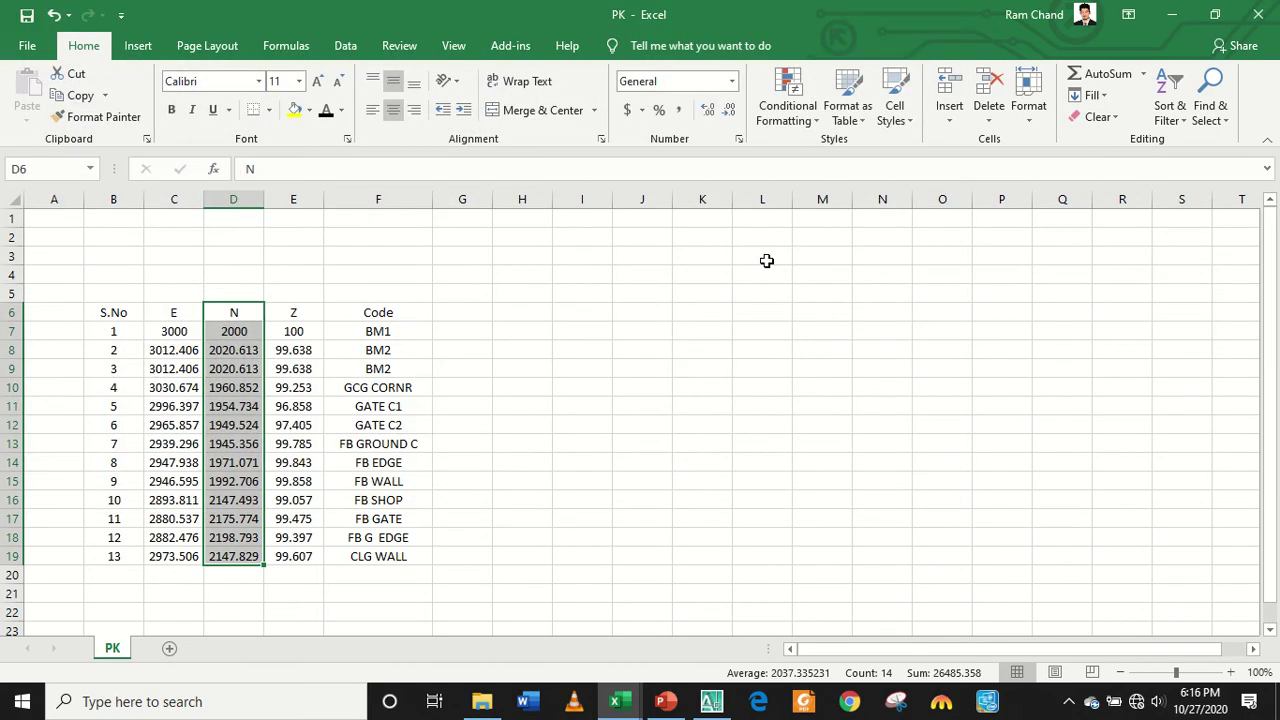
Save a copy named Copy of PK as Text (Tab delimited), keeping the format.
{"action": "mouse_move", "coordinate": [110, 312]}
{"action": "left_mouse_down"}
{"action": "mouse_move", "coordinate": [396, 406]}
{"action": "mouse_move", "coordinate": [398, 556]}
{"action": "left_mouse_up"}
{"action": "left_click", "coordinate": [32, 12]}
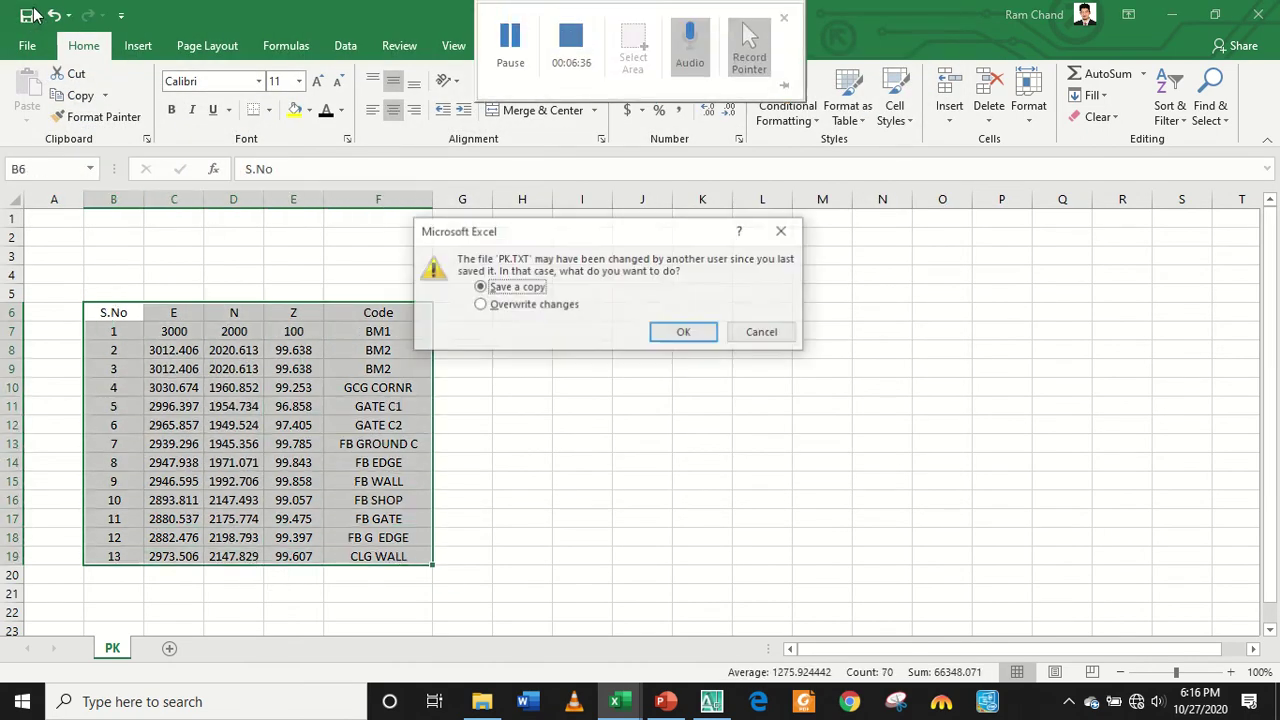
{"action": "left_click", "coordinate": [699, 337]}
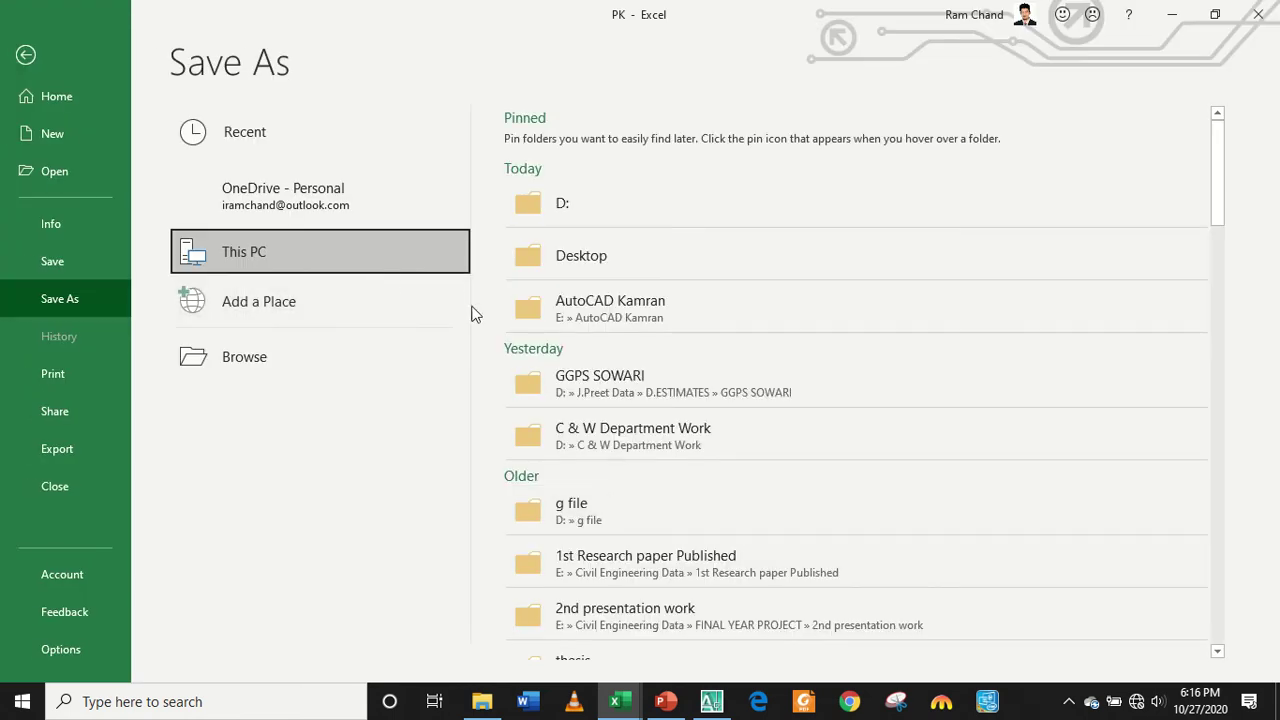
{"action": "key", "text": "F12"}
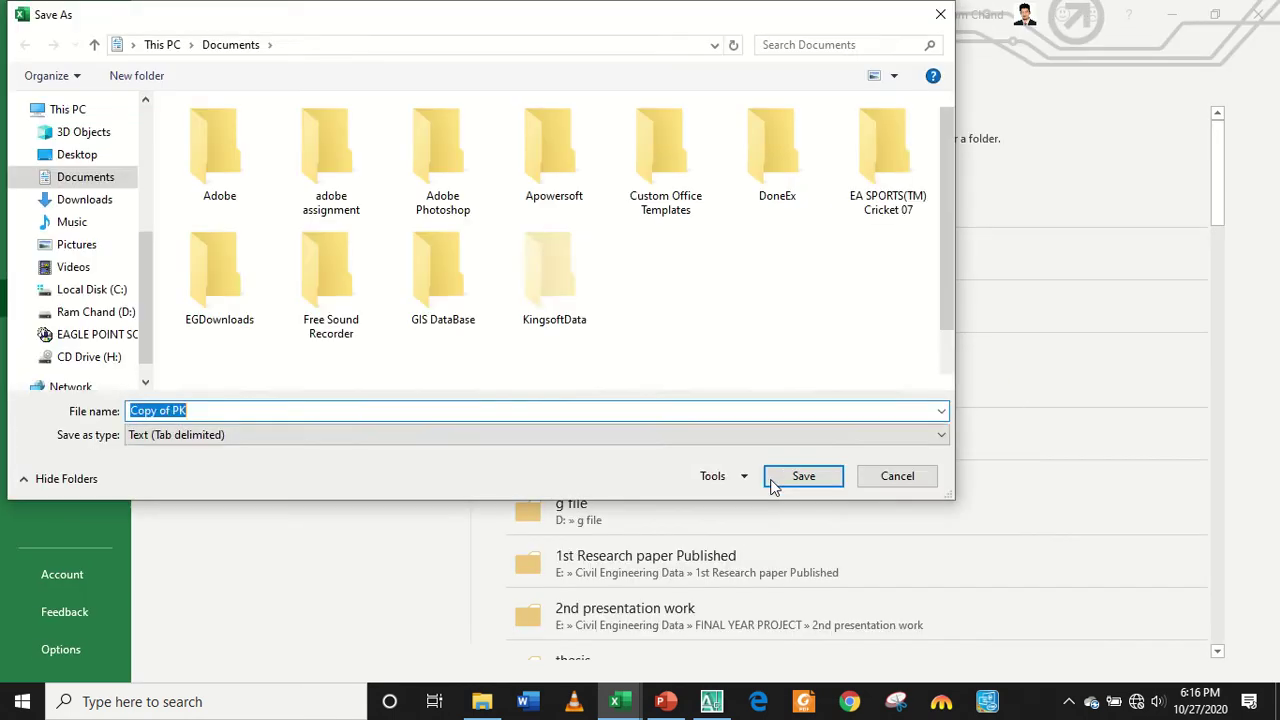
{"action": "left_click", "coordinate": [790, 477]}
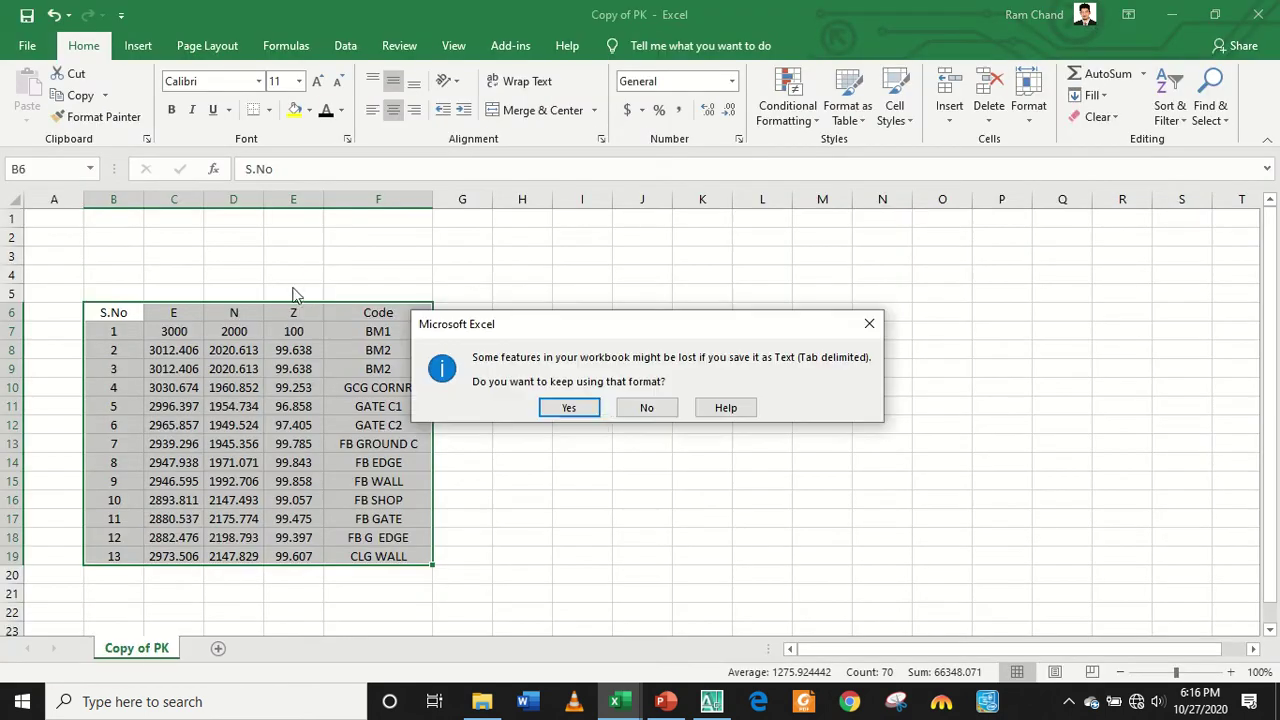
{"action": "left_click", "coordinate": [640, 408]}
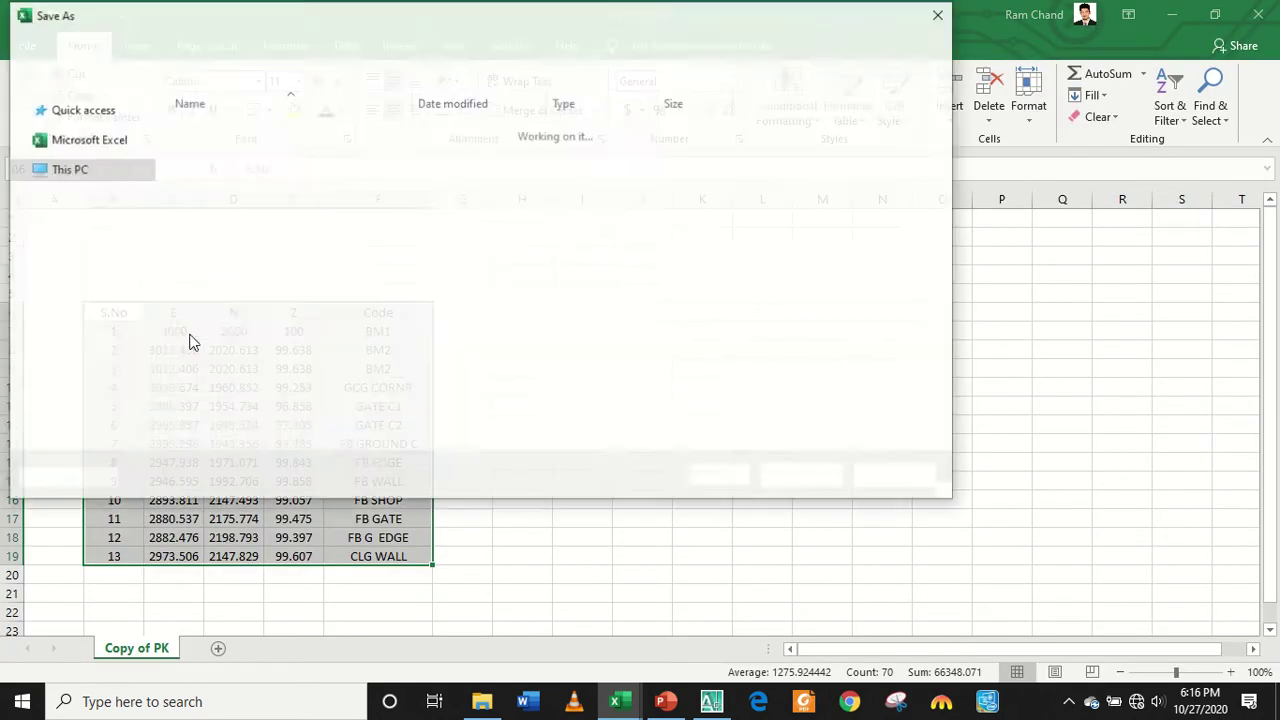
{"action": "left_click", "coordinate": [934, 8]}
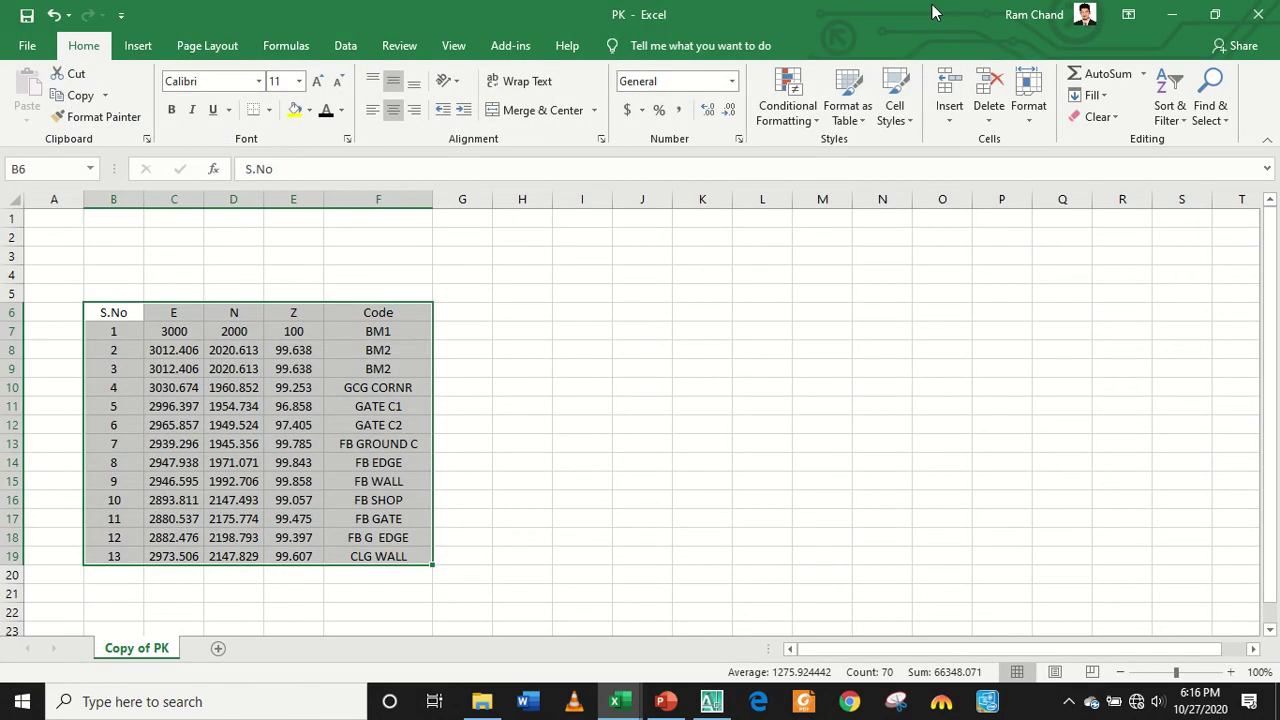
Close the workbook, launch SW_DTM from the desktop, and bring AutoCAD 2007 forward.
{"action": "left_click", "coordinate": [1172, 14]}
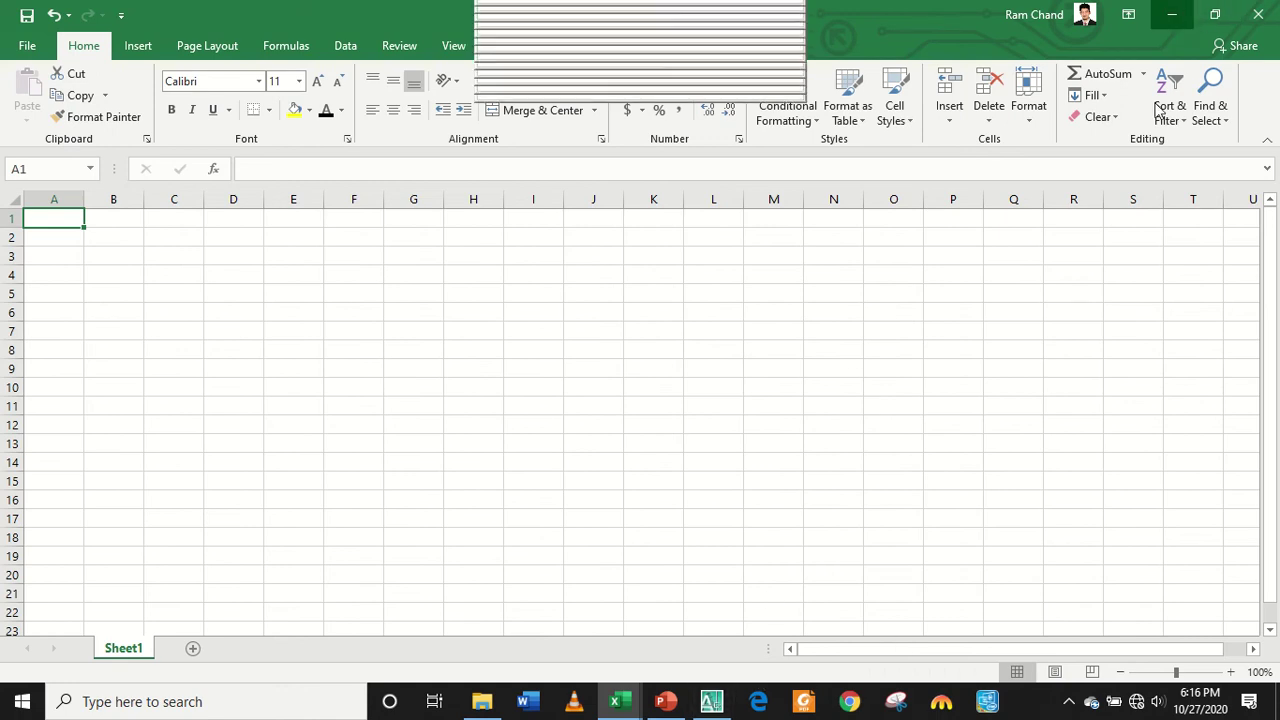
{"action": "left_click", "coordinate": [1172, 14]}
{"action": "left_click", "coordinate": [1166, 10]}
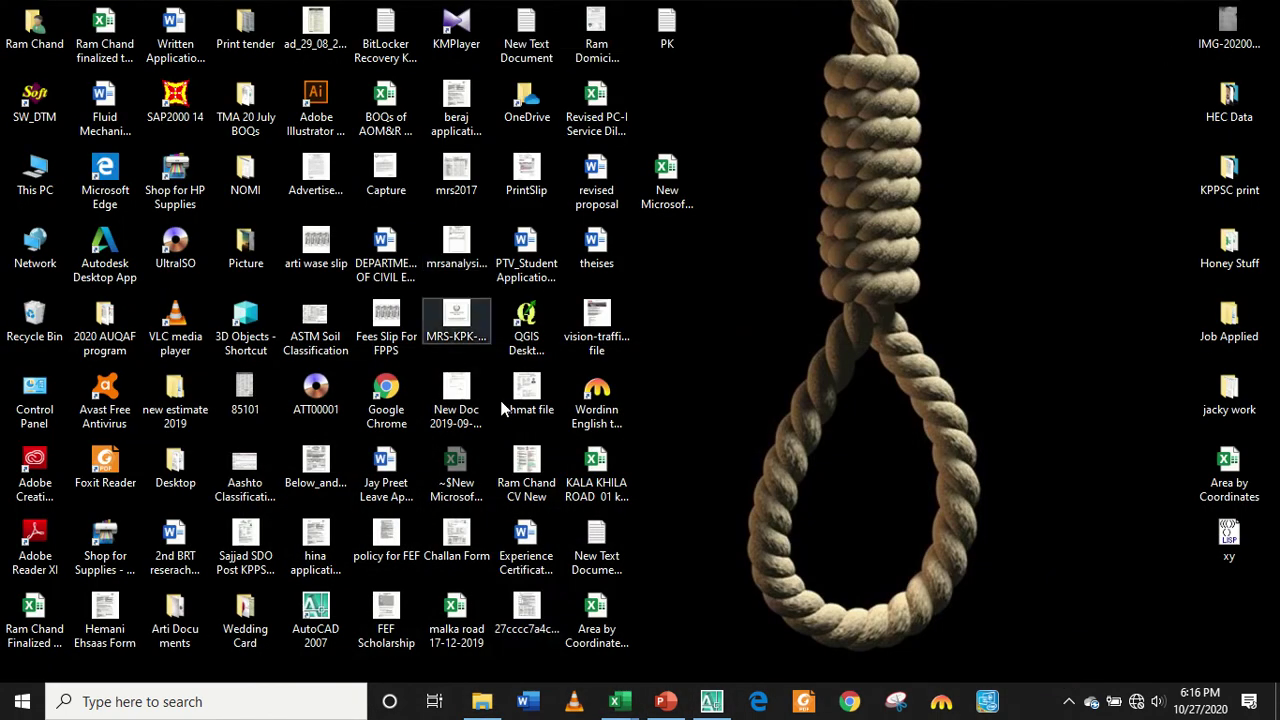
{"action": "double_click", "coordinate": [50, 111]}
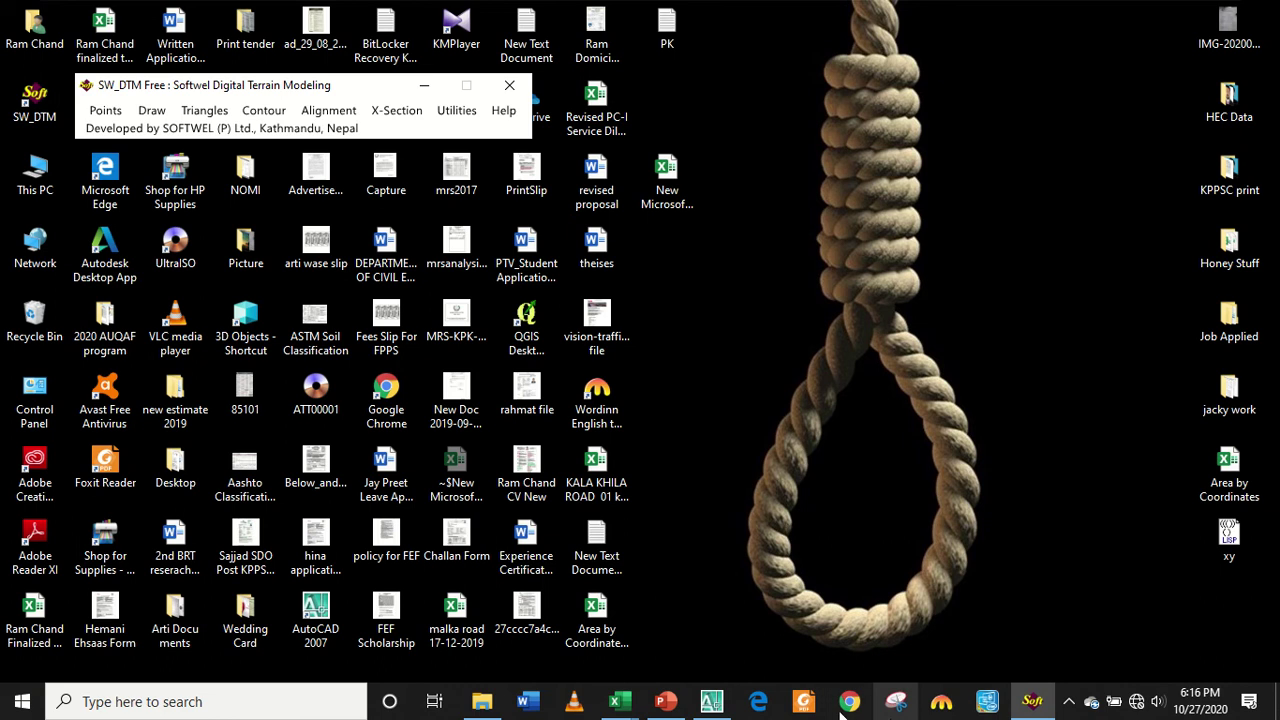
{"action": "left_click", "coordinate": [712, 703]}
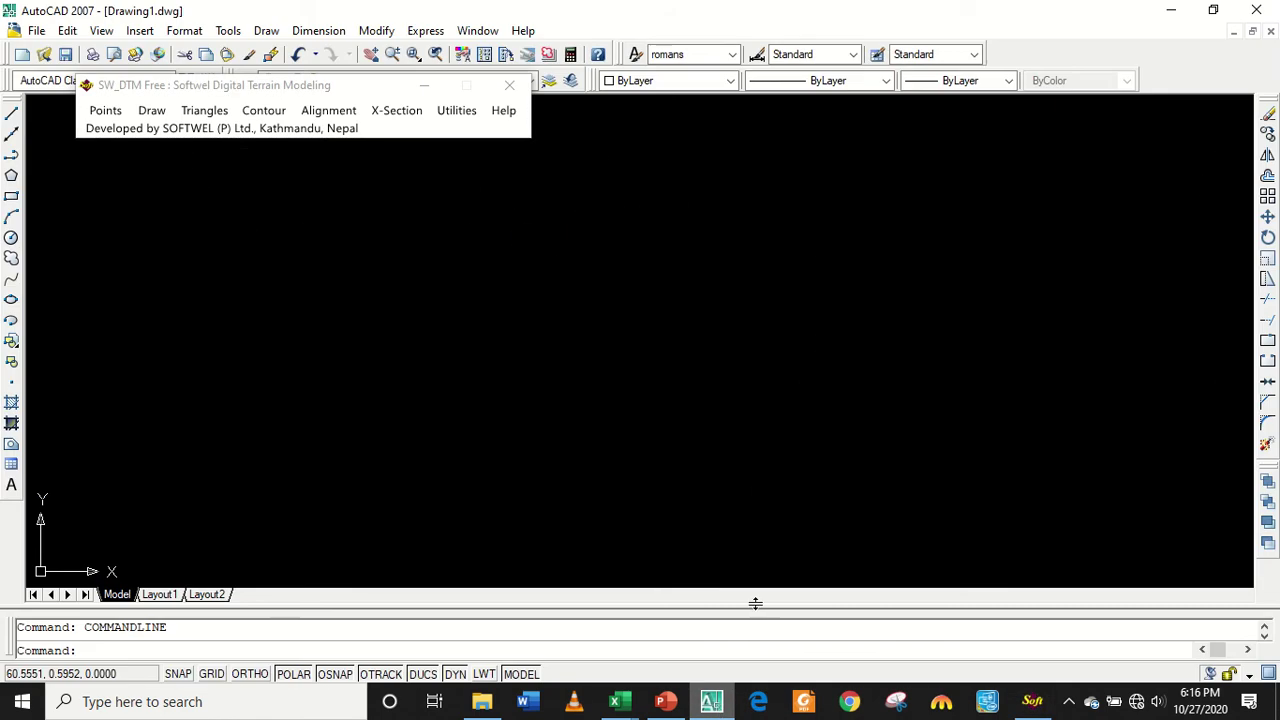
Use UN to set insertion scale to Feet and length precision to 0.0.
{"action": "left_click_drag", "start_coordinate": [236, 96], "coordinate": [257, 118]}
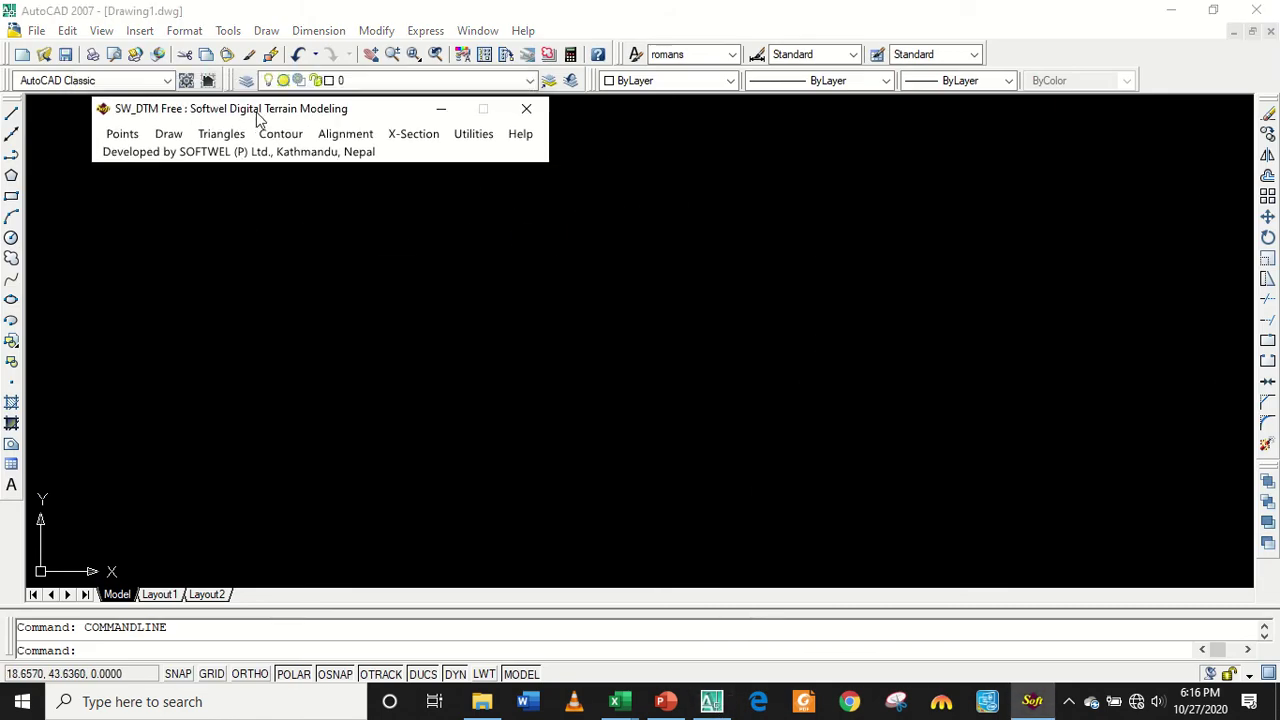
{"action": "left_click", "coordinate": [472, 288]}
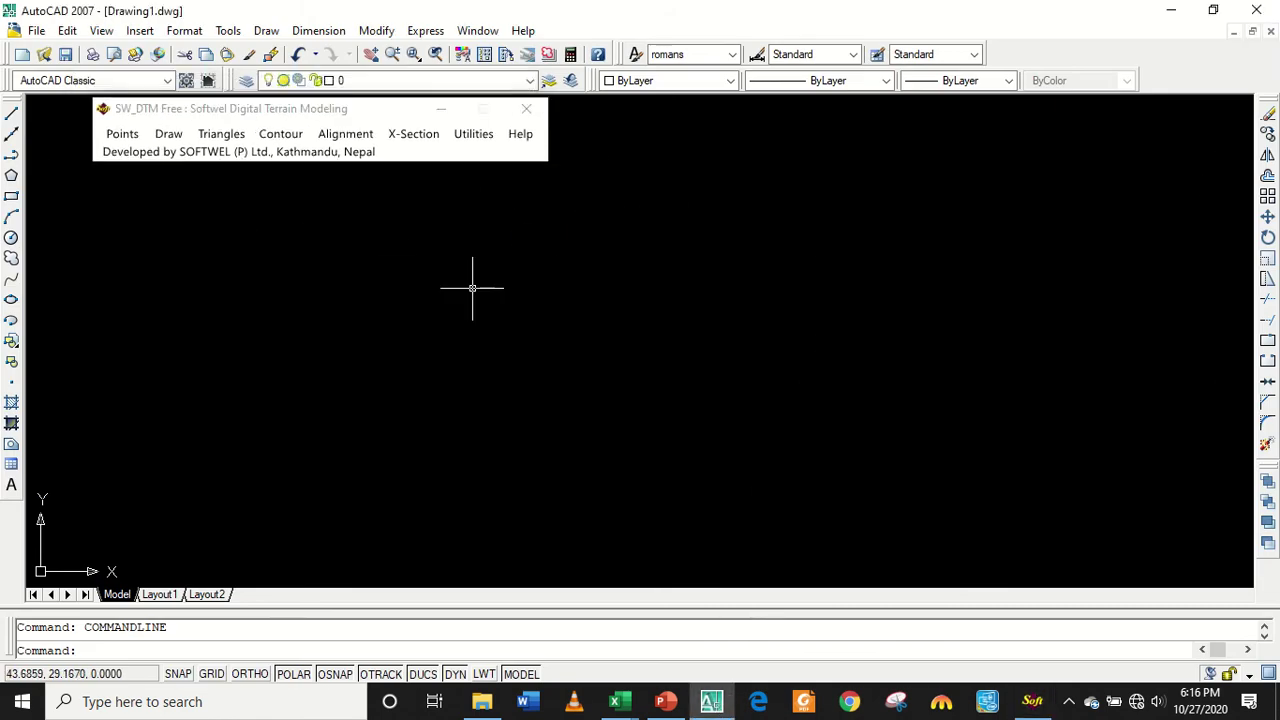
{"action": "type", "text": "un"}
{"action": "key", "text": "Return"}
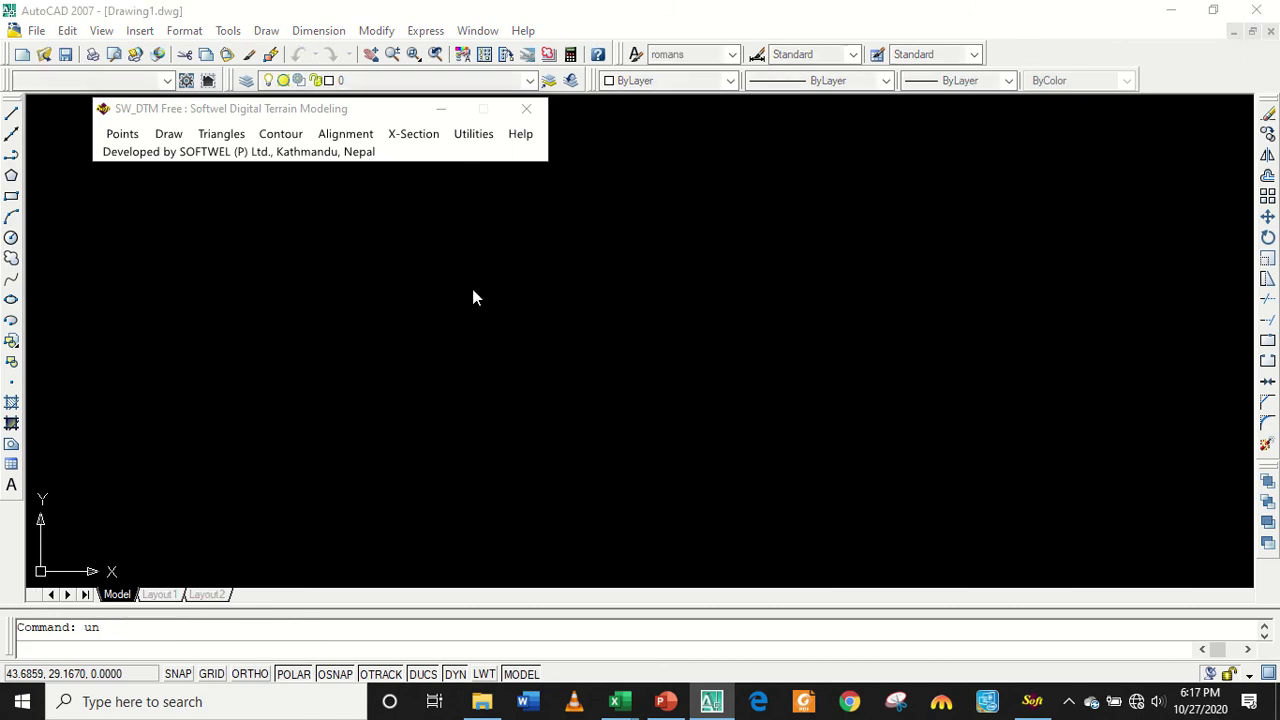
{"action": "left_click", "coordinate": [590, 387]}
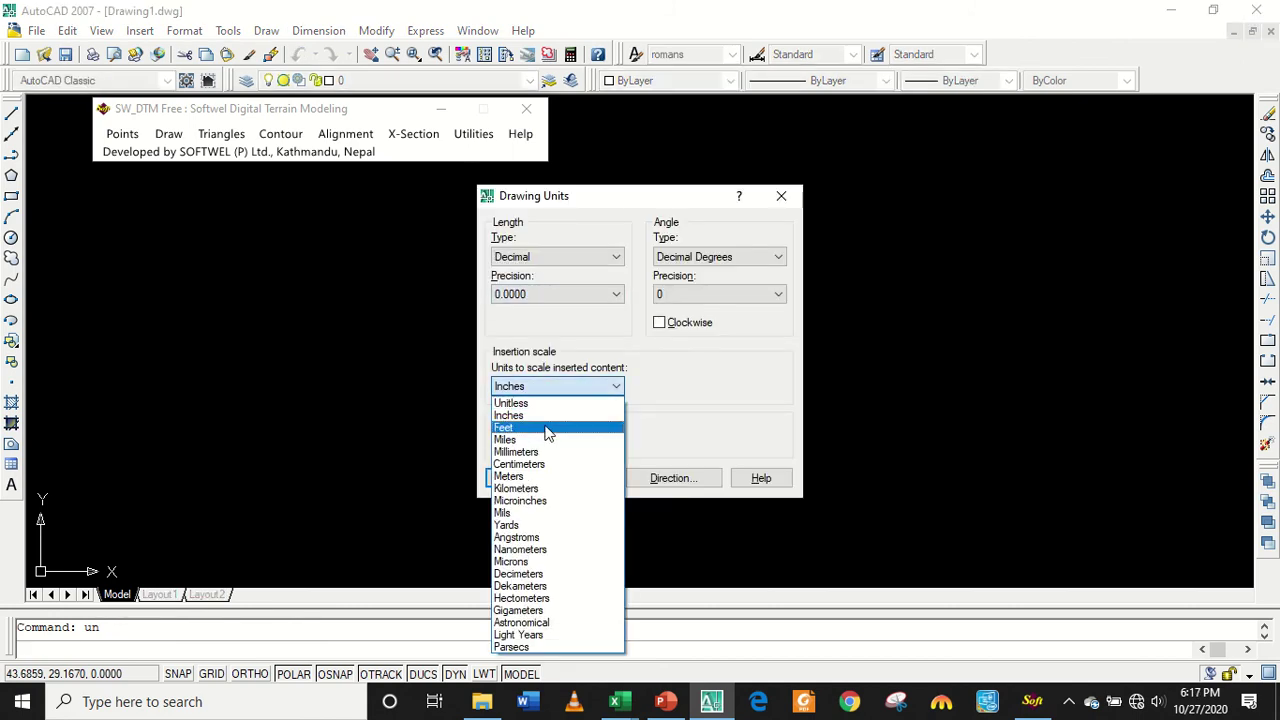
{"action": "left_click", "coordinate": [537, 436]}
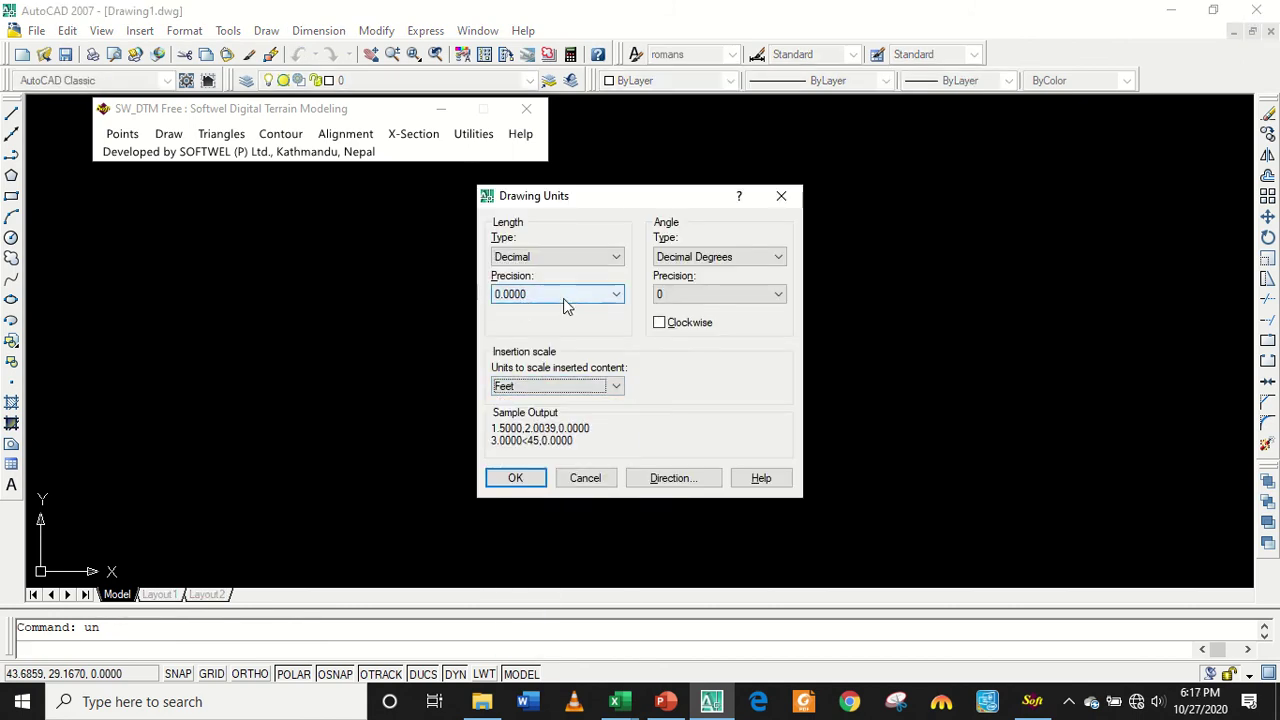
{"action": "left_click", "coordinate": [563, 298]}
{"action": "left_click", "coordinate": [592, 288]}
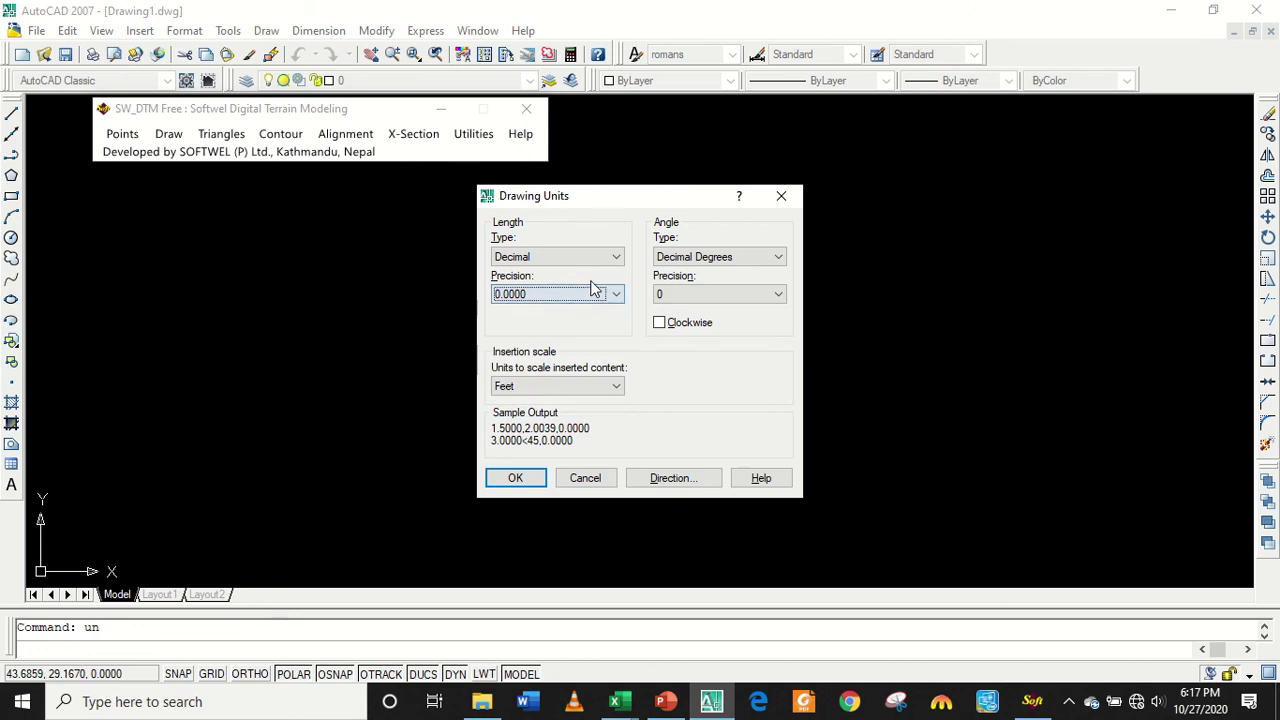
{"action": "left_click", "coordinate": [541, 299]}
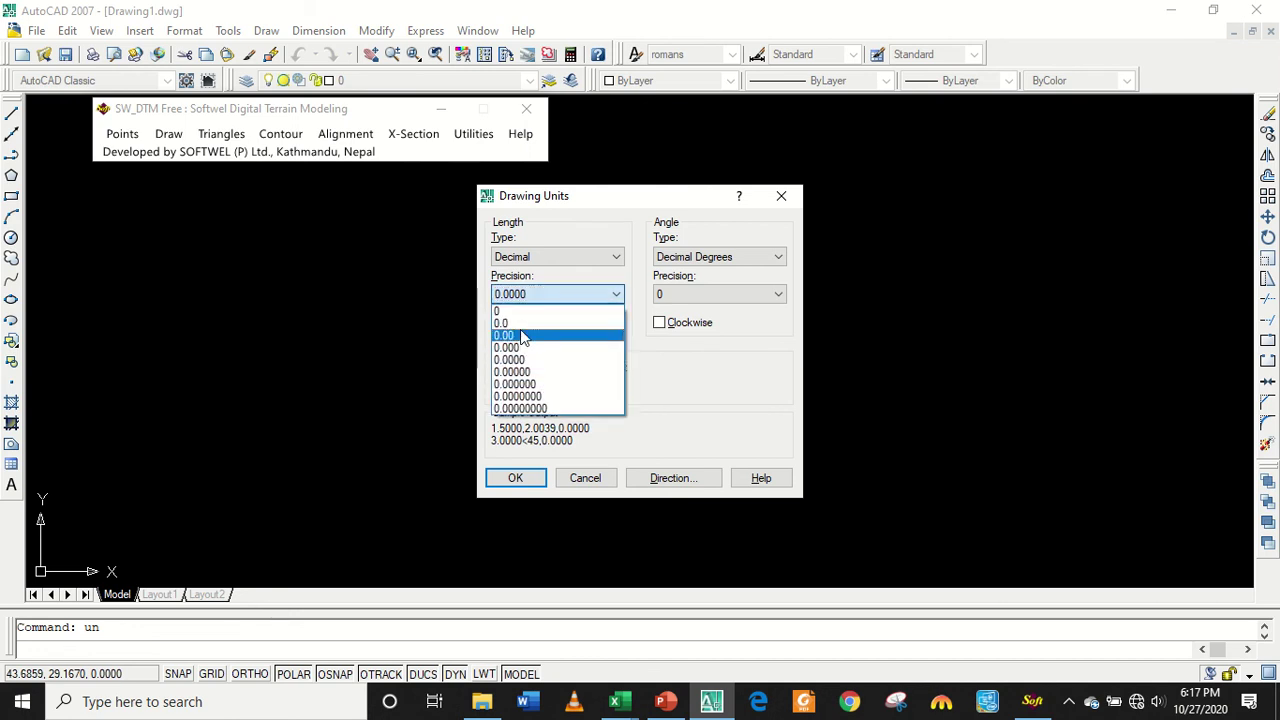
{"action": "left_click", "coordinate": [513, 325]}
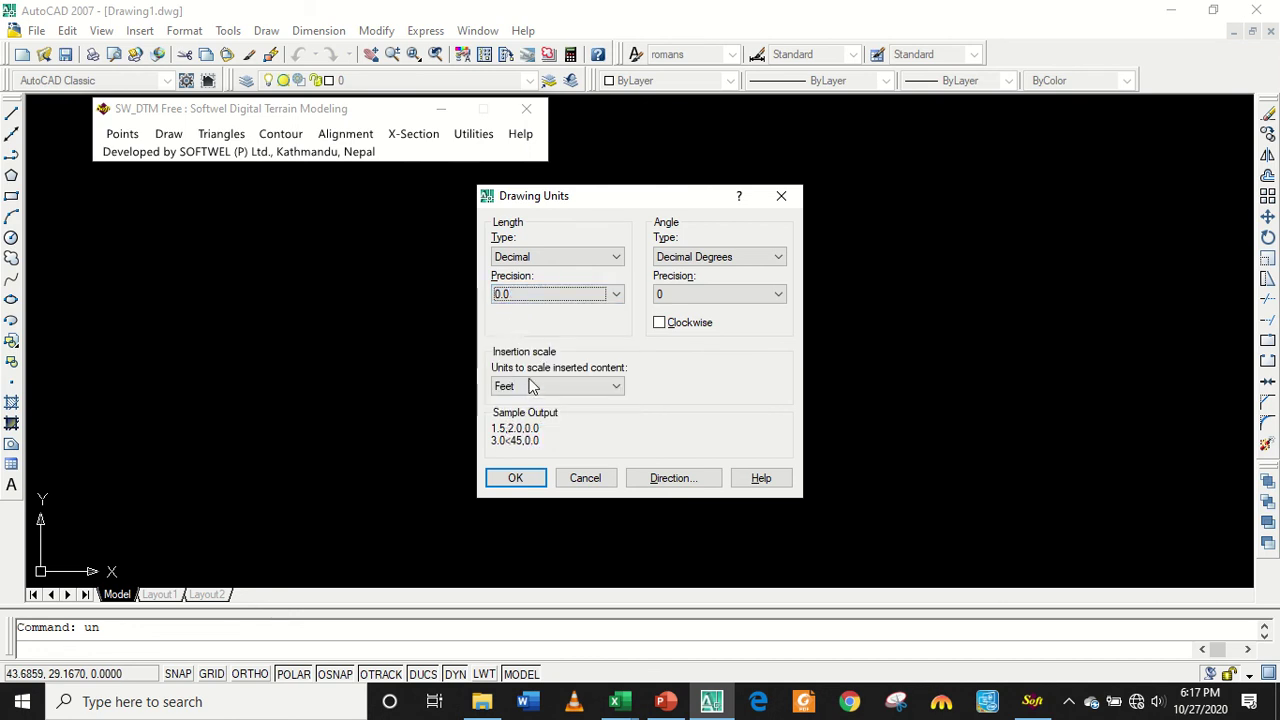
{"action": "left_click", "coordinate": [515, 477]}
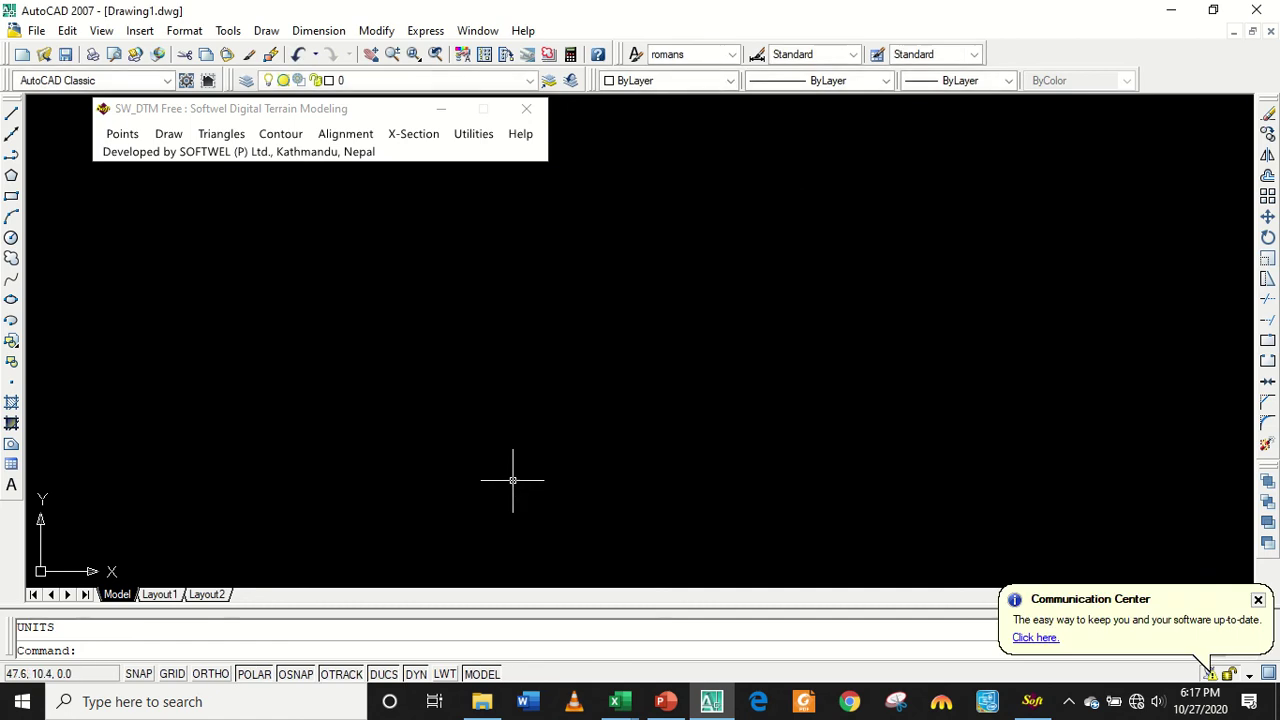
{"action": "left_click", "coordinate": [148, 155]}
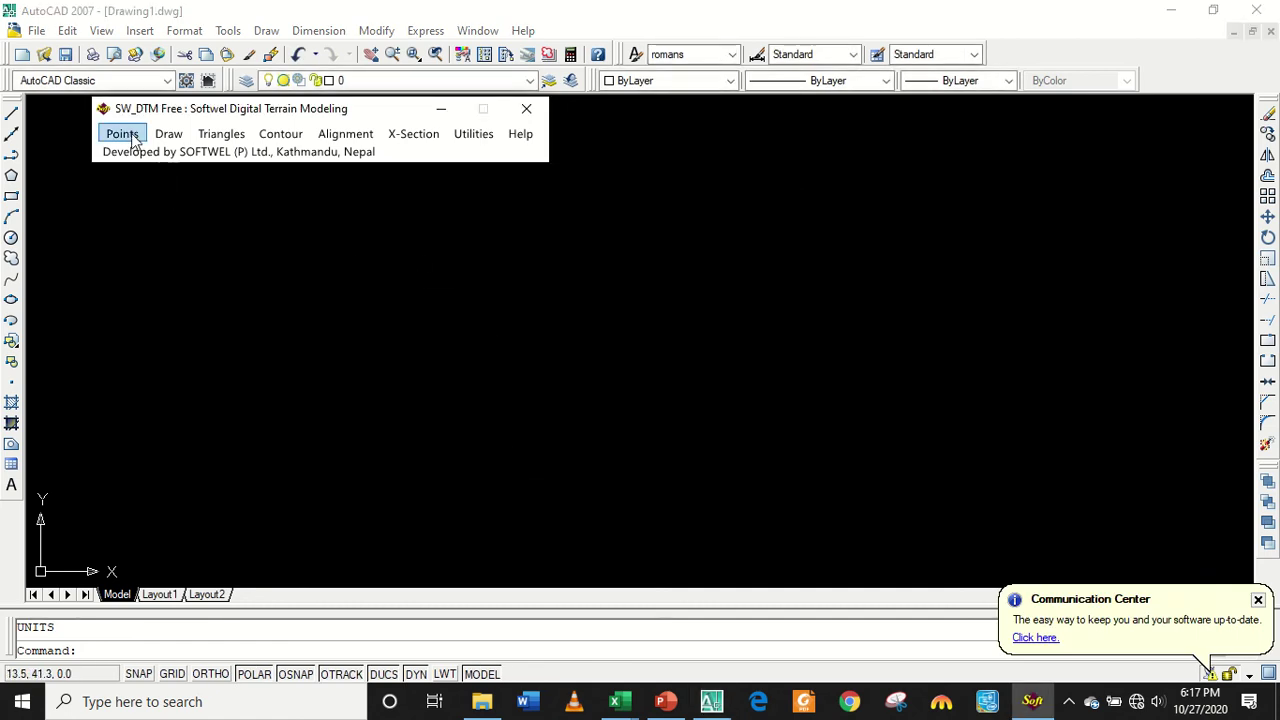
{"action": "left_click", "coordinate": [132, 140]}
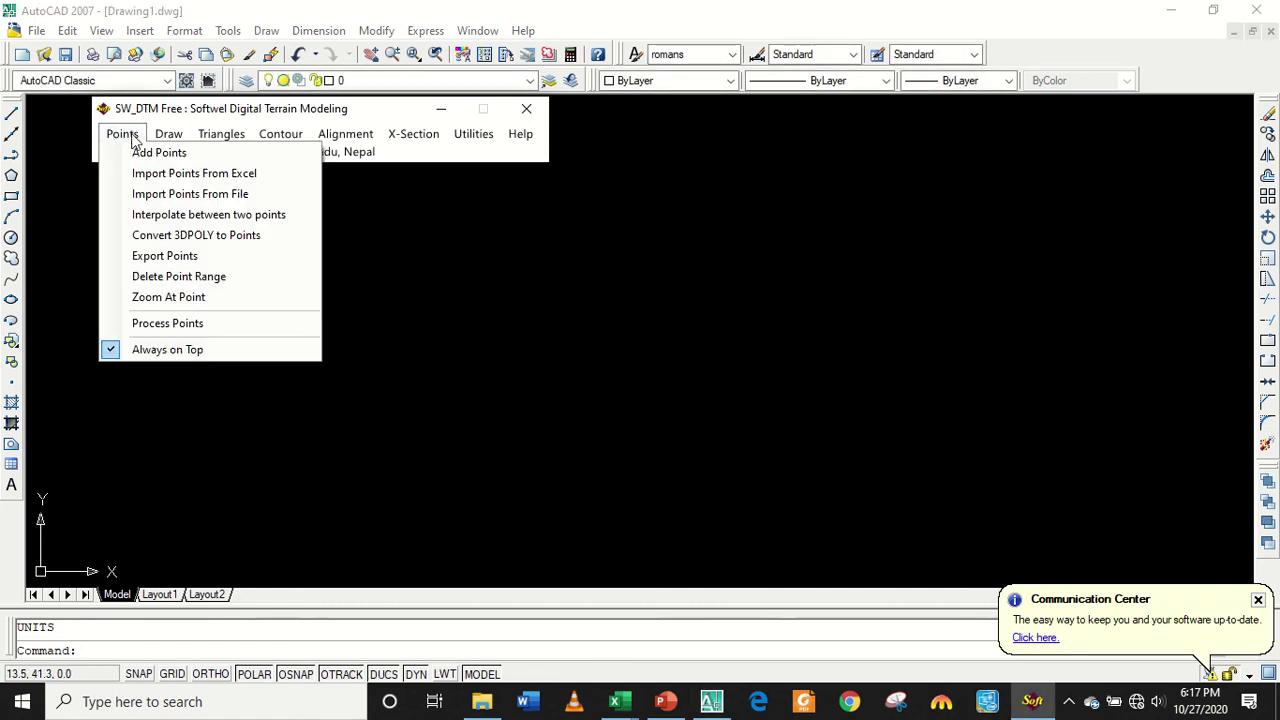
{"action": "left_click", "coordinate": [180, 323]}
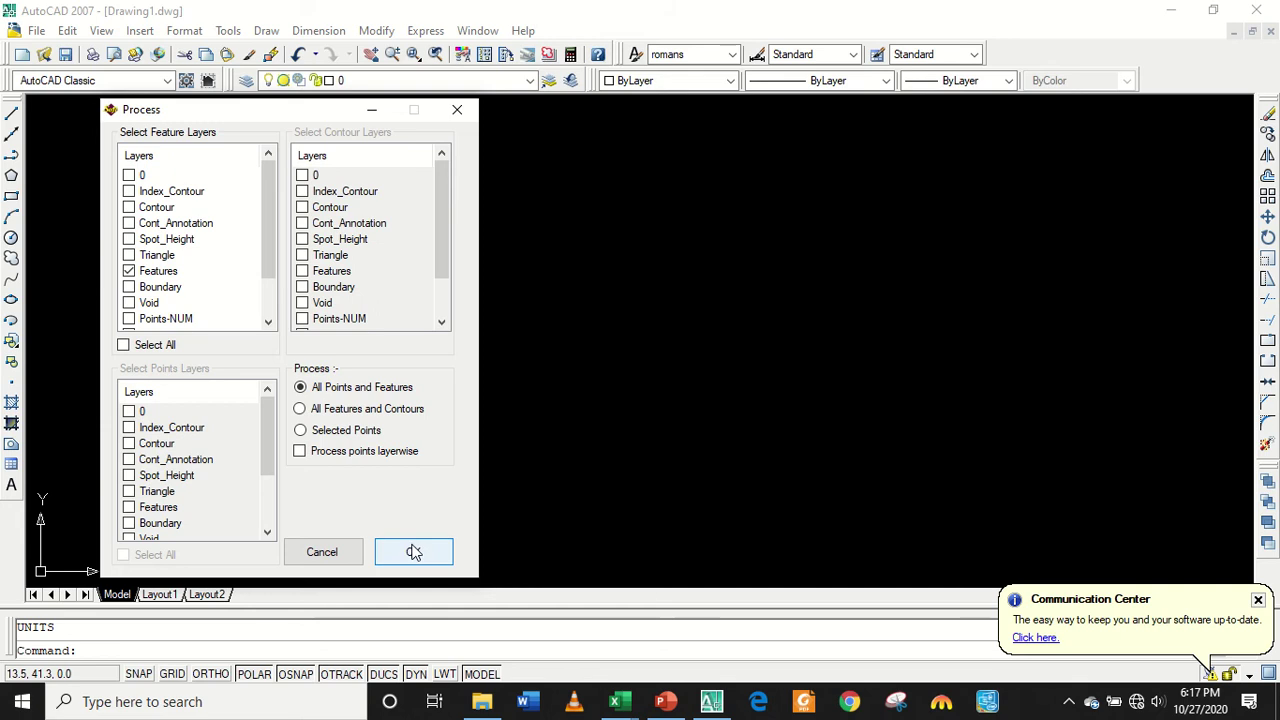
{"action": "left_click", "coordinate": [414, 553]}
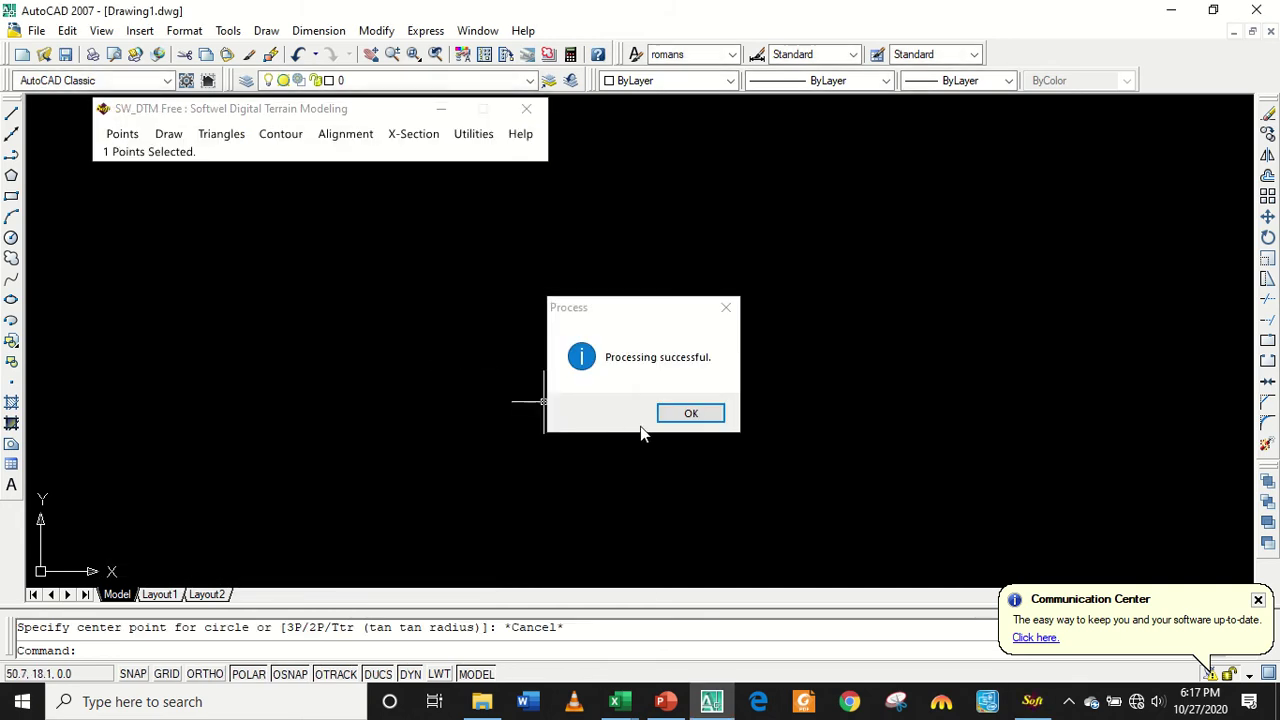
{"action": "left_click", "coordinate": [690, 414]}
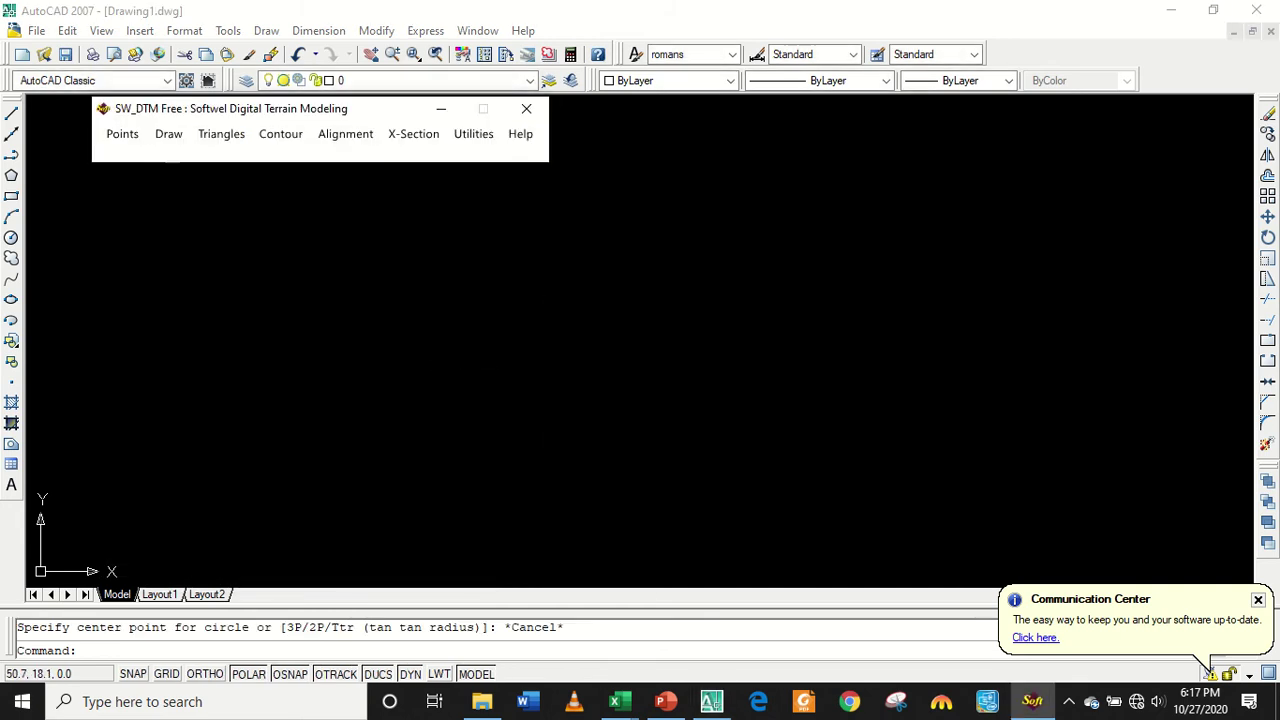
{"action": "left_click", "coordinate": [124, 138]}
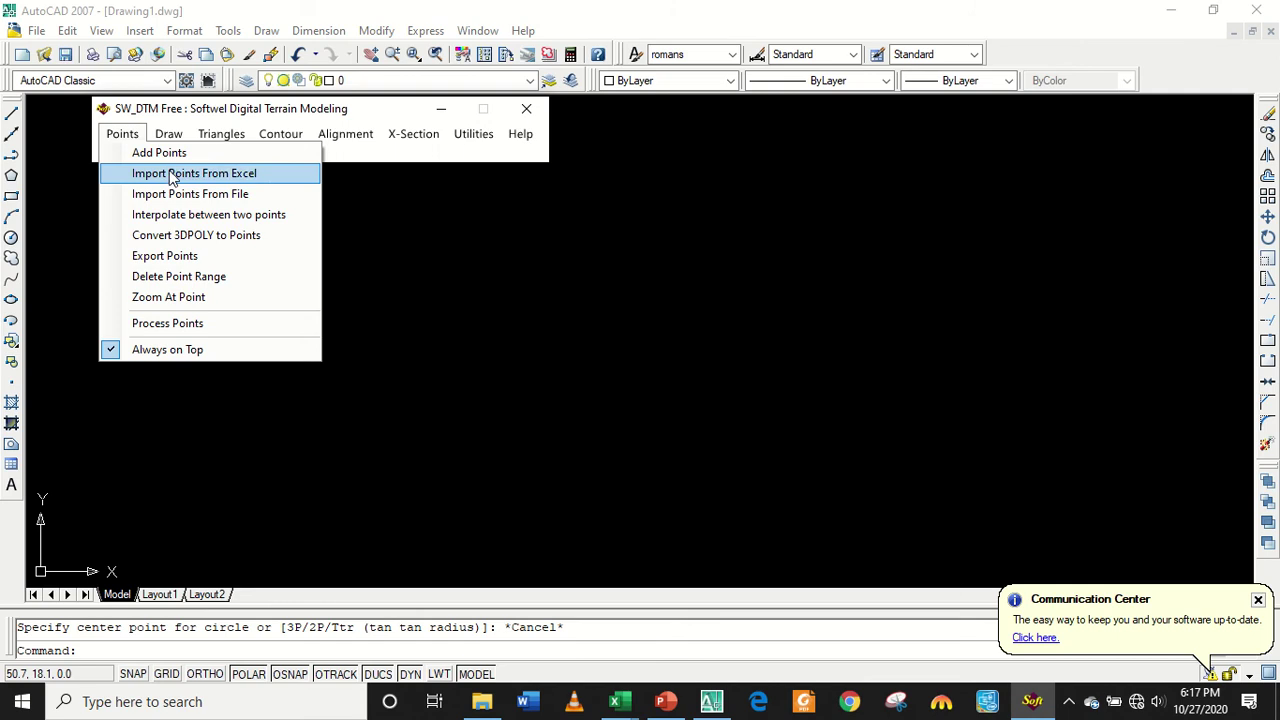
{"action": "left_click", "coordinate": [255, 175]}
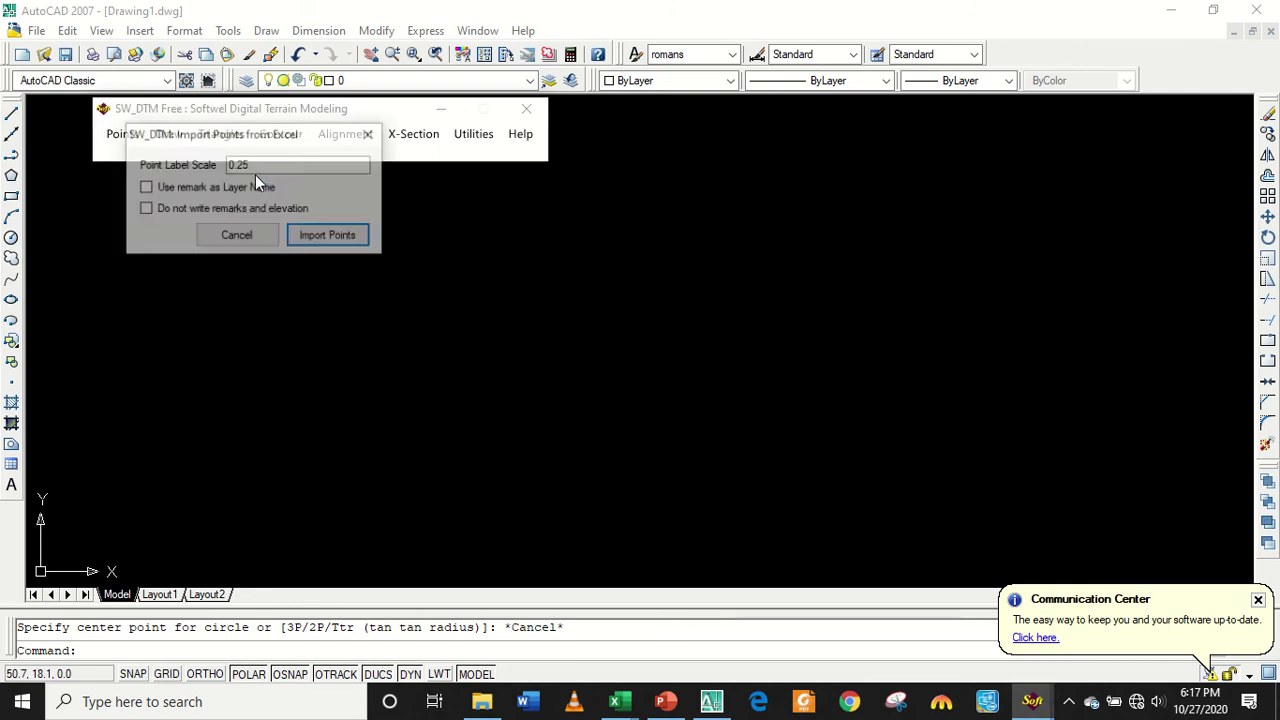
{"action": "left_click", "coordinate": [356, 246]}
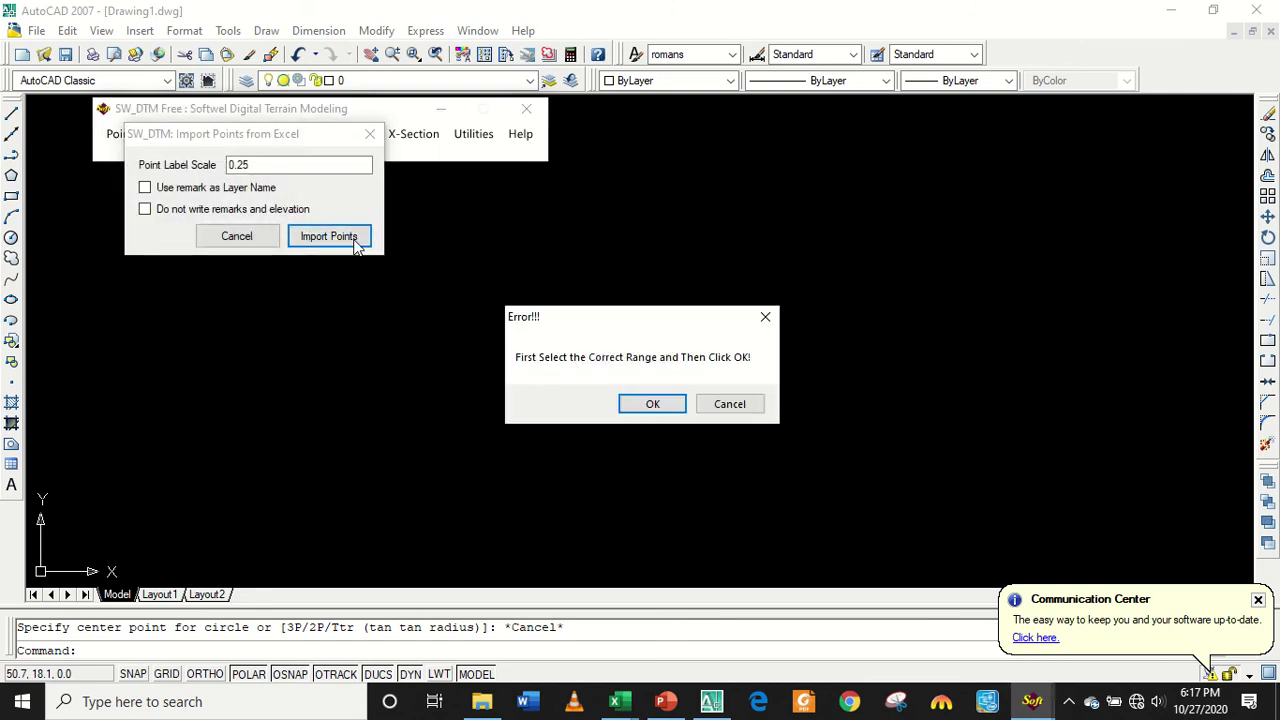
{"action": "left_click", "coordinate": [650, 404]}
{"action": "left_click", "coordinate": [652, 404]}
{"action": "left_click", "coordinate": [730, 404]}
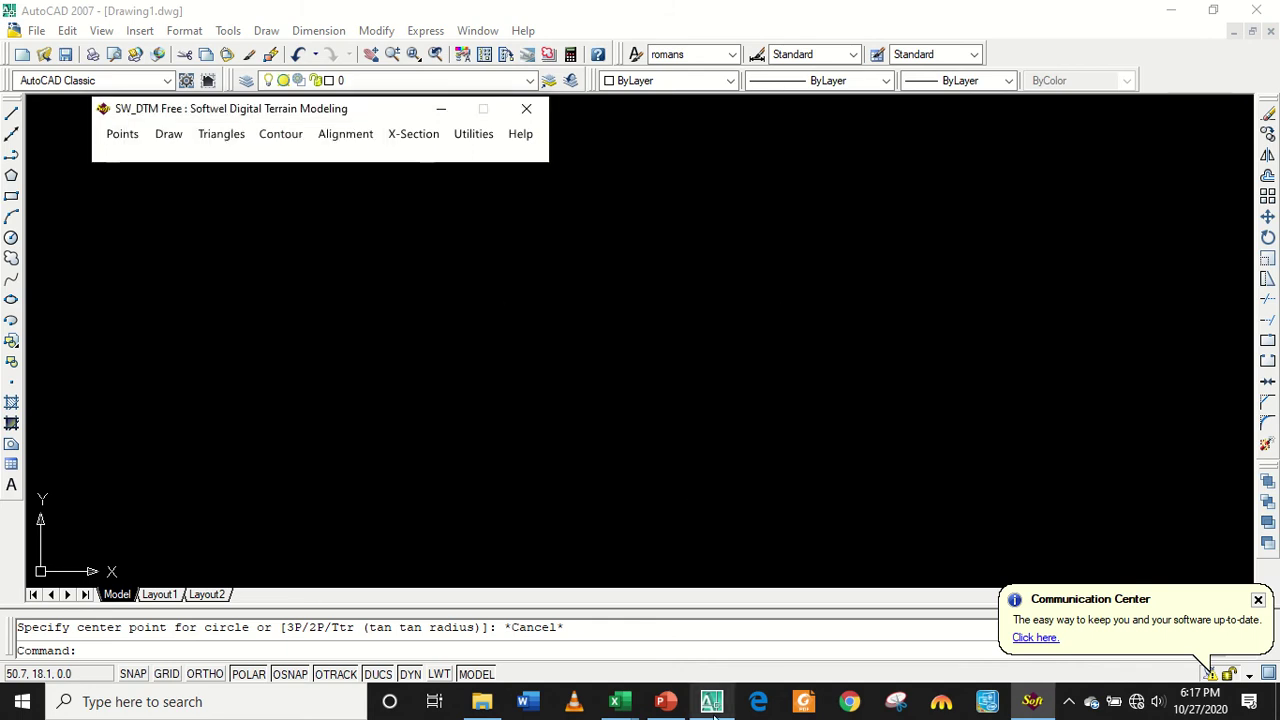
Switch to PK, select B6:F19, and save a copy named Copy of PK on the Desktop.
{"action": "left_click", "coordinate": [619, 701]}
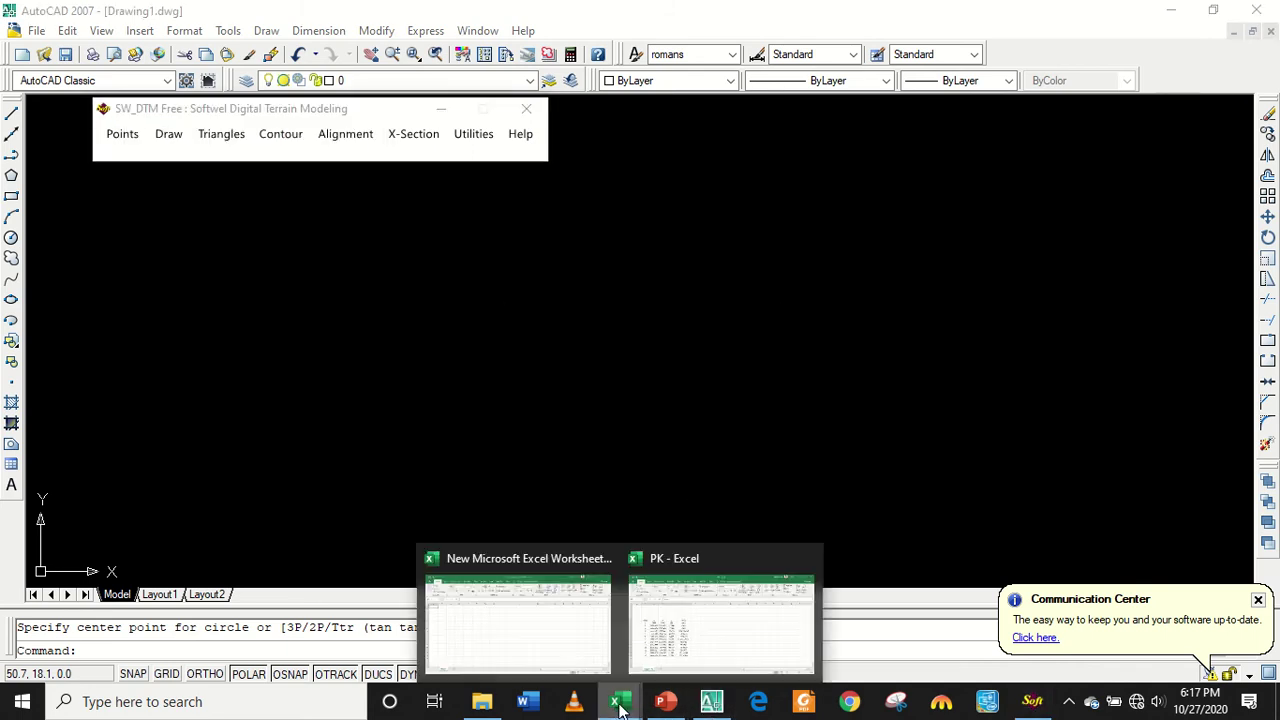
{"action": "left_click", "coordinate": [668, 660]}
{"action": "mouse_move", "coordinate": [102, 313]}
{"action": "left_mouse_down"}
{"action": "mouse_move", "coordinate": [366, 533]}
{"action": "mouse_move", "coordinate": [372, 558]}
{"action": "left_mouse_up"}
{"action": "key", "text": "ctrl+s"}
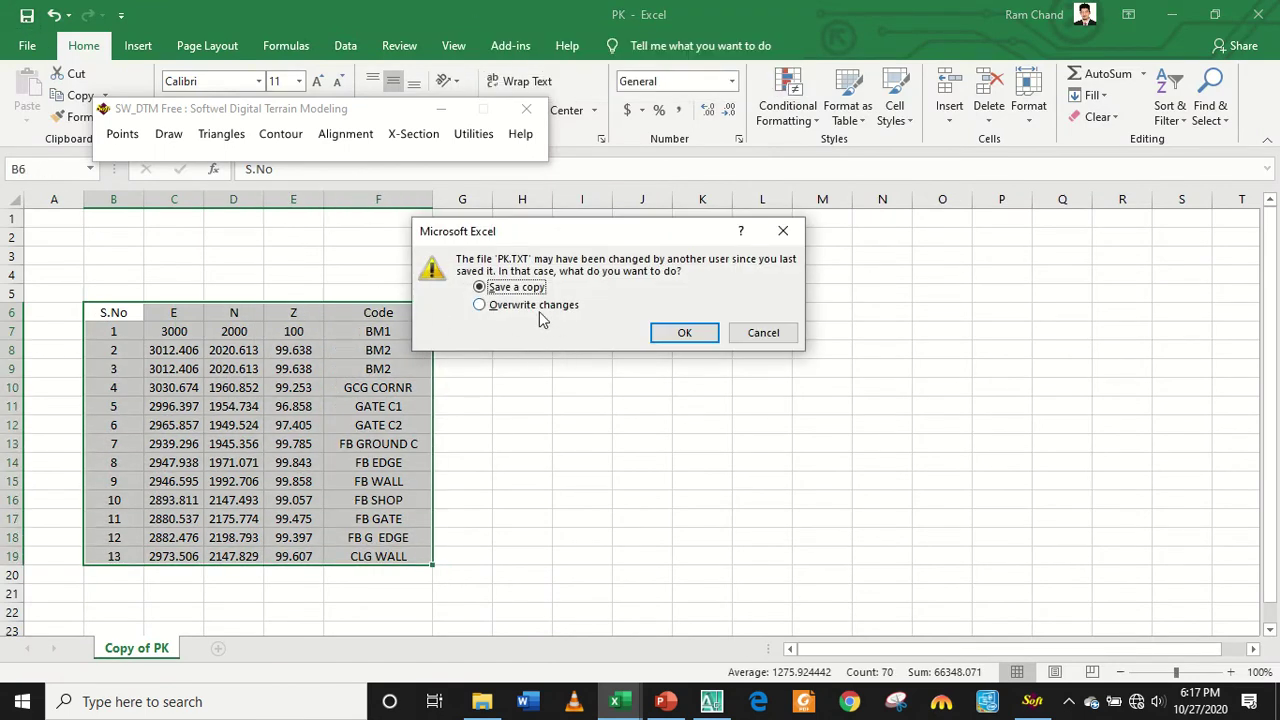
{"action": "left_click", "coordinate": [682, 334]}
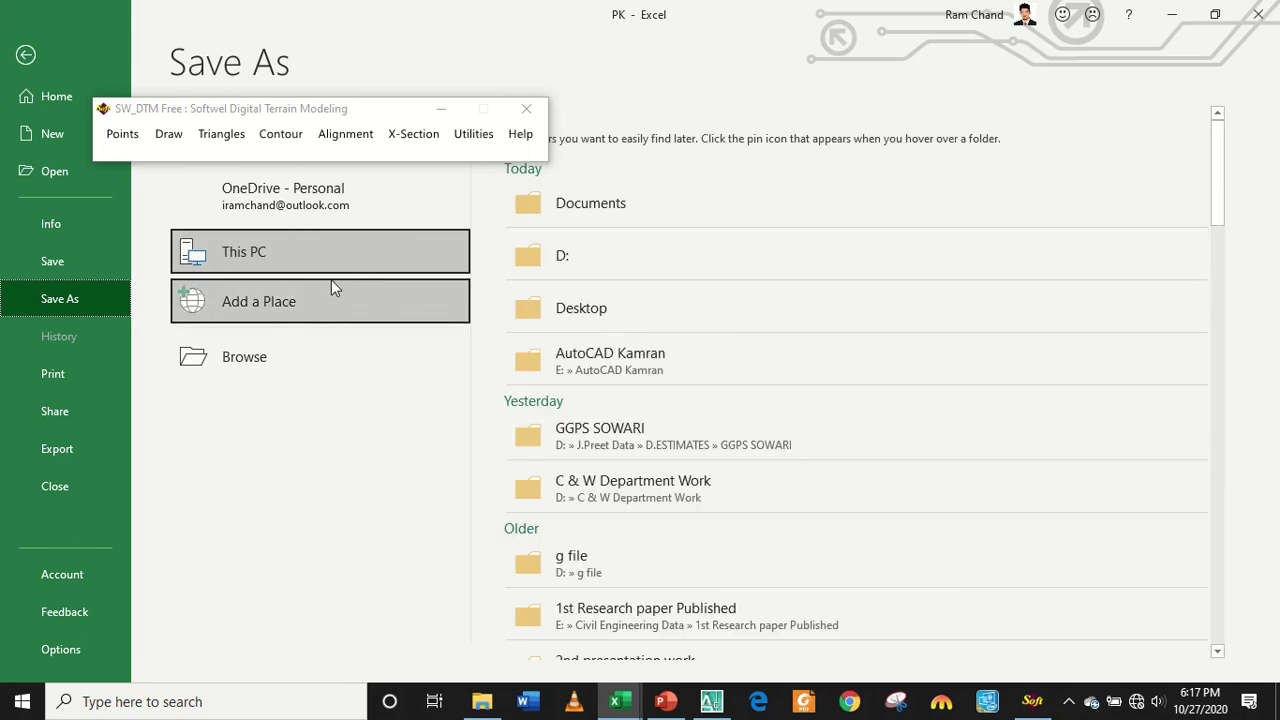
{"action": "left_click", "coordinate": [640, 312]}
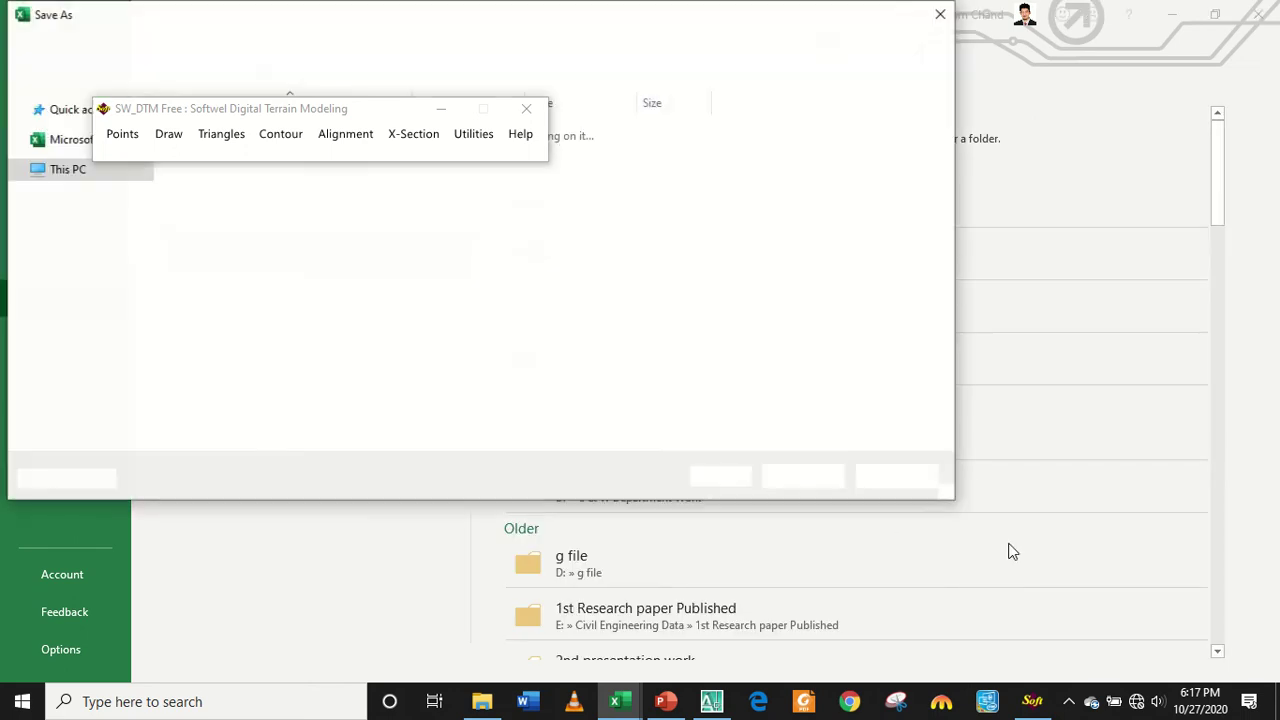
{"action": "left_click", "coordinate": [788, 478]}
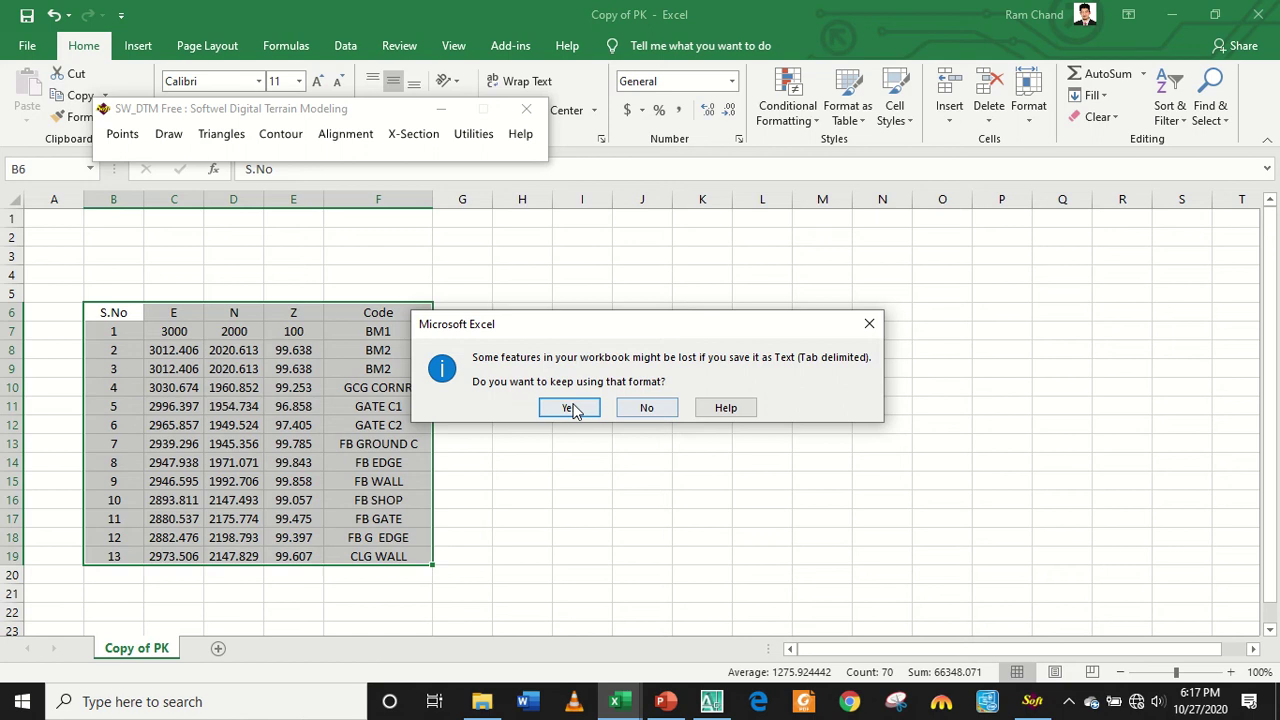
Keep the Text (Tab delimited) format, re-saving the copy twice.
{"action": "left_click", "coordinate": [570, 408]}
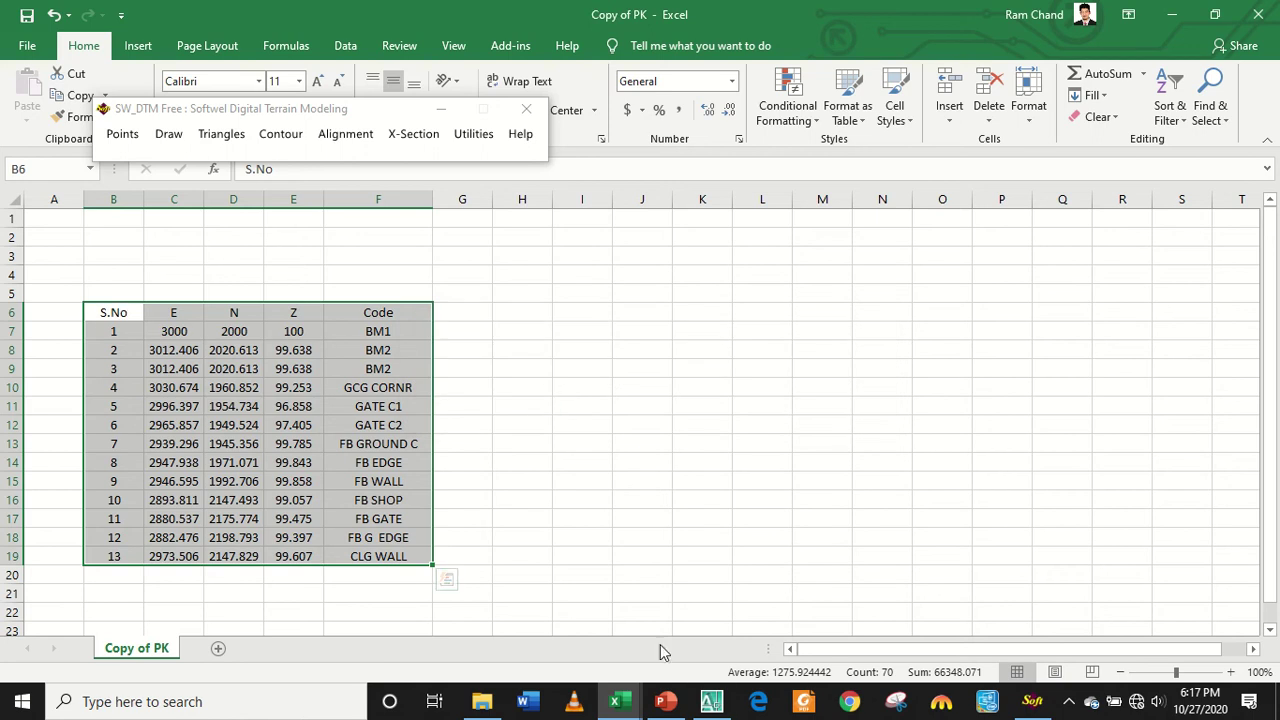
{"action": "left_click", "coordinate": [27, 15]}
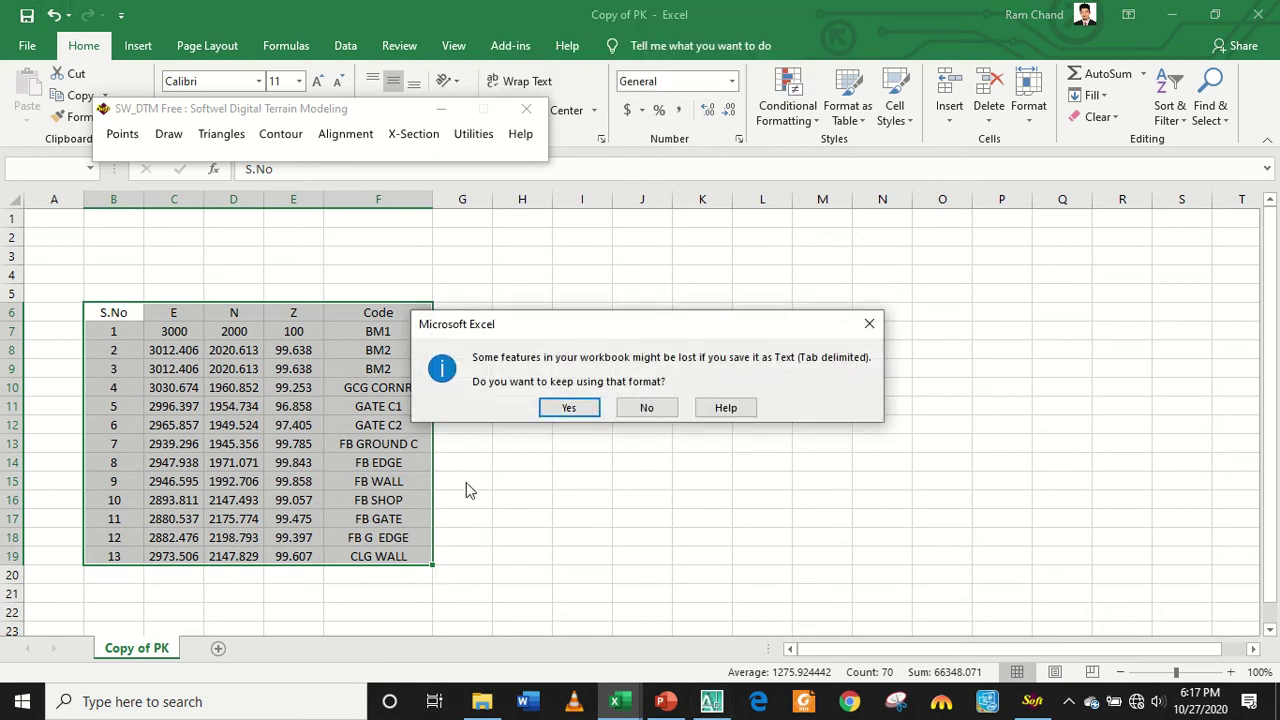
{"action": "left_click", "coordinate": [590, 408]}
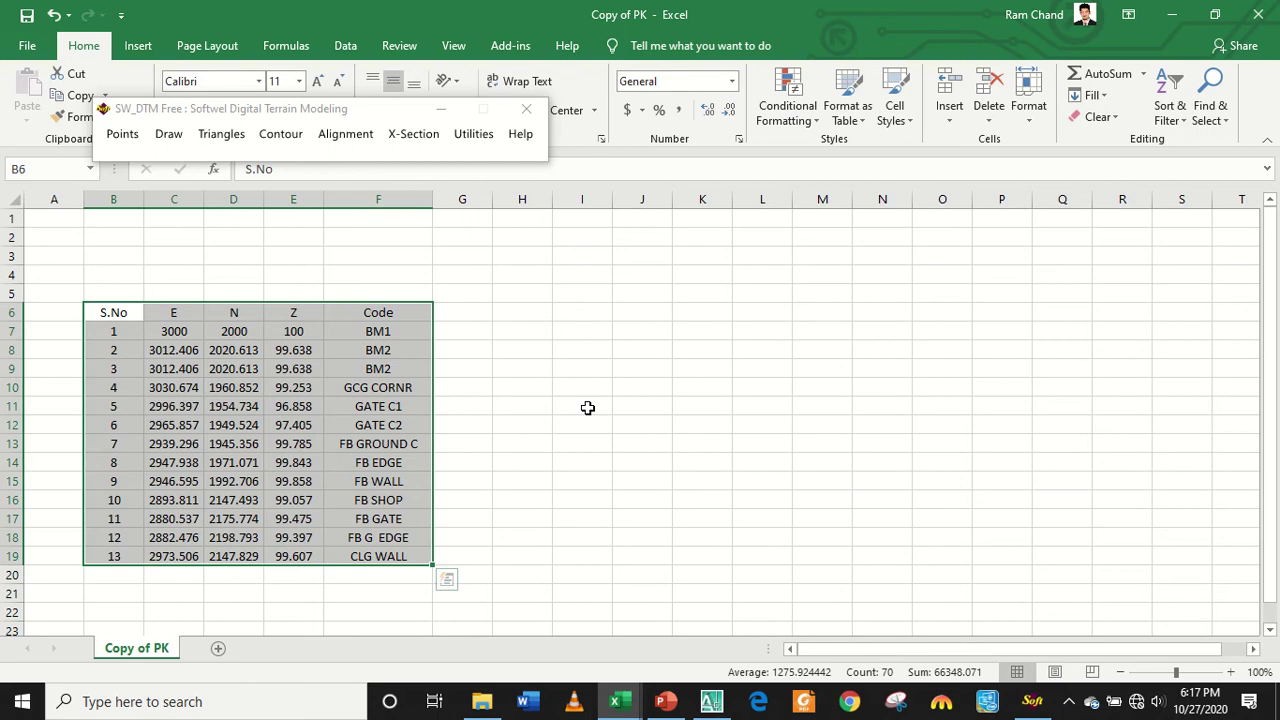
{"action": "left_click", "coordinate": [27, 15]}
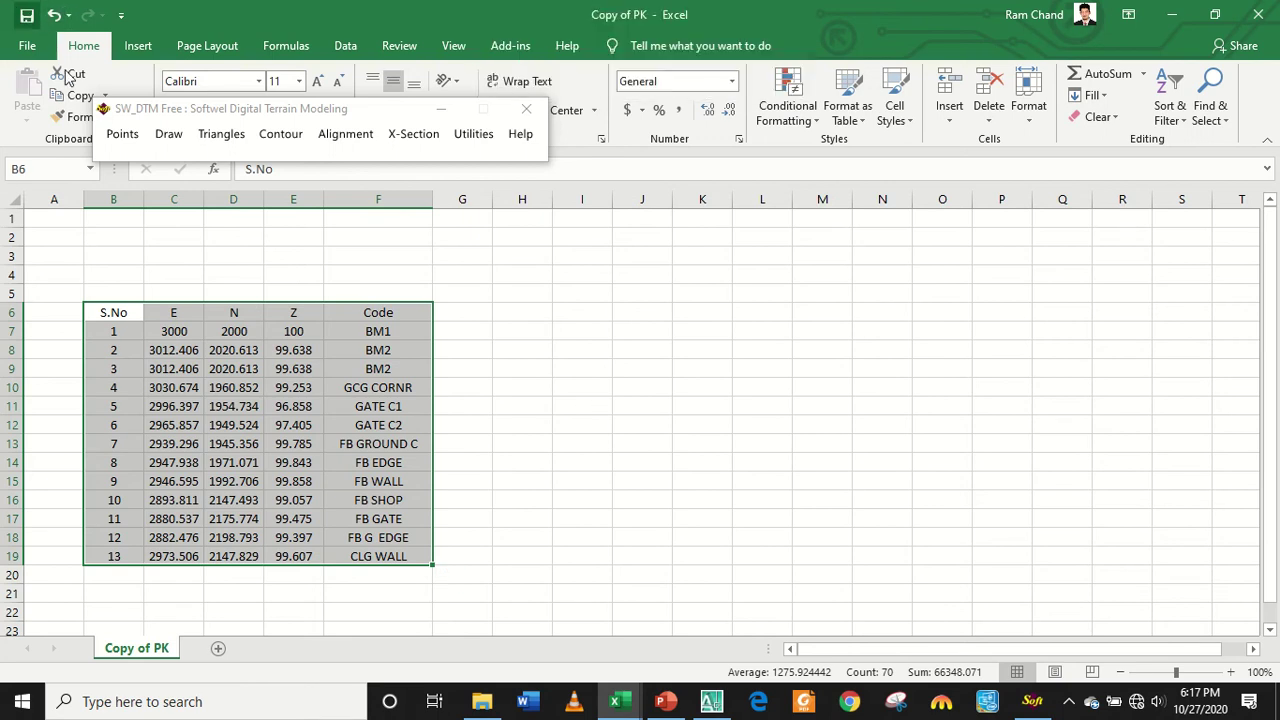
{"action": "left_click", "coordinate": [563, 408]}
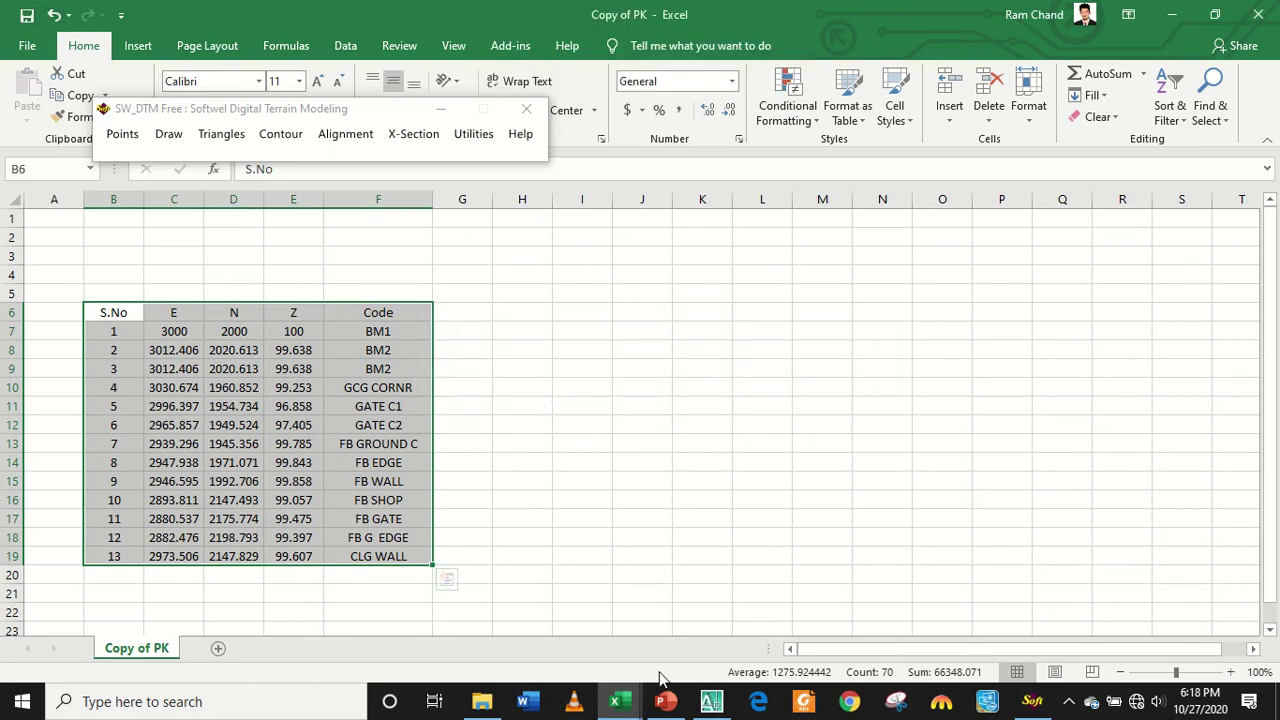
Run SW_DTM Points > Process Points and acknowledge the success message.
{"action": "left_click", "coordinate": [705, 702]}
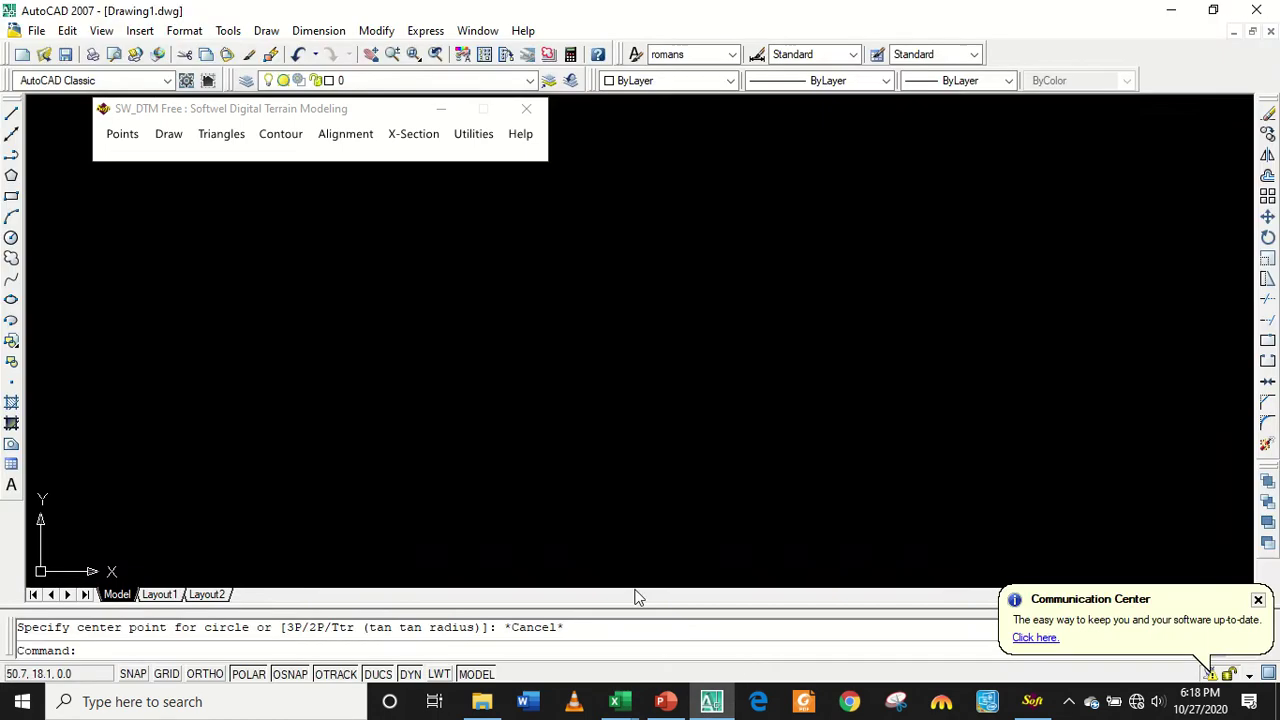
{"action": "left_click", "coordinate": [112, 139]}
{"action": "left_click", "coordinate": [123, 137]}
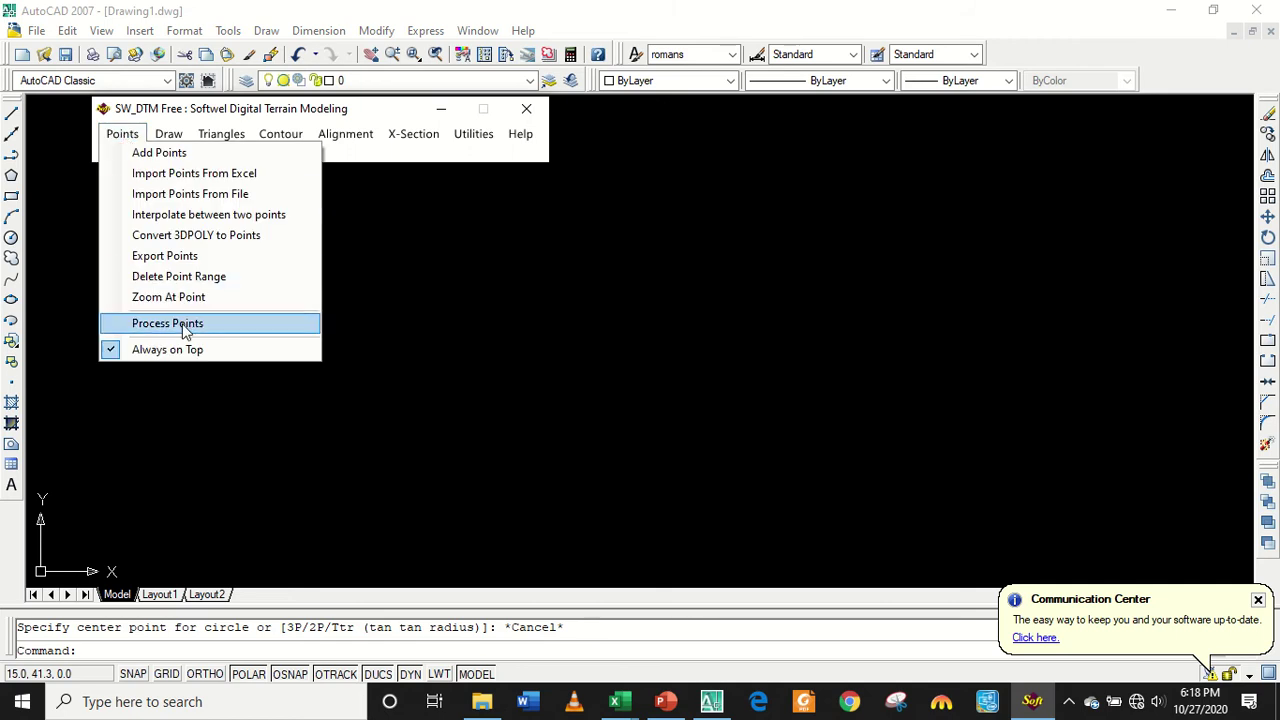
{"action": "left_click", "coordinate": [185, 324]}
{"action": "left_click", "coordinate": [458, 600]}
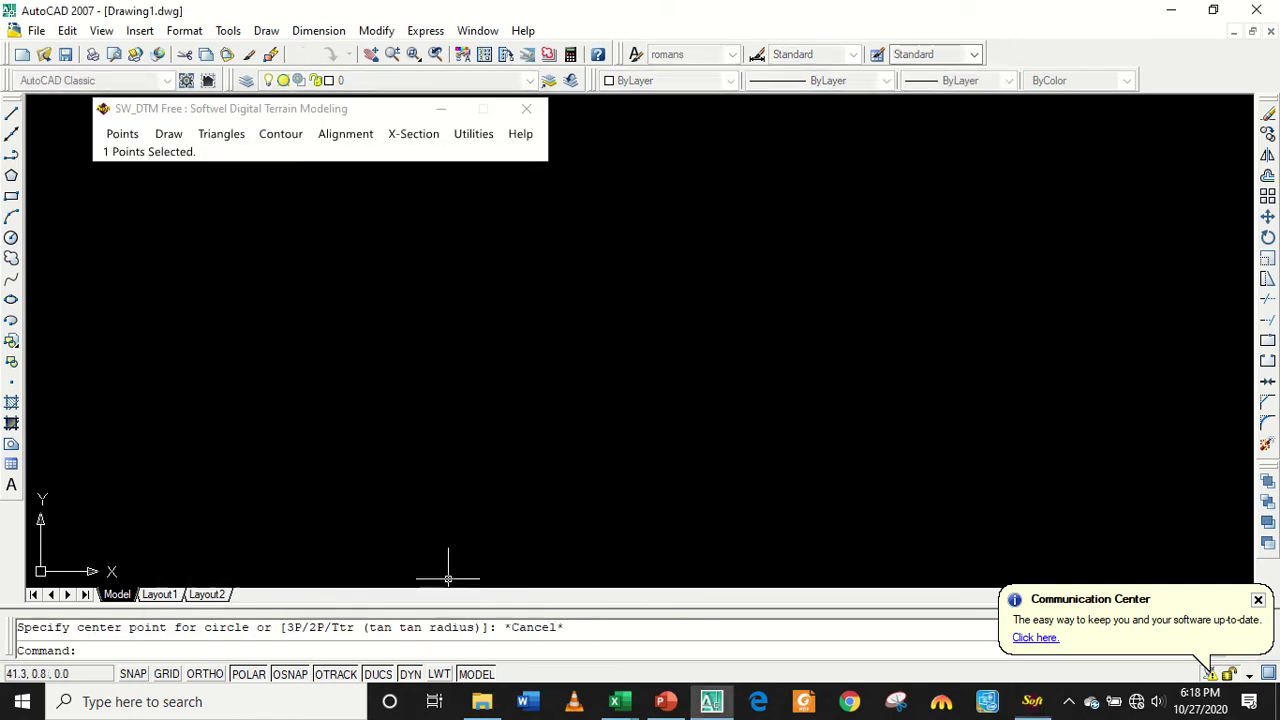
{"action": "left_click", "coordinate": [691, 414]}
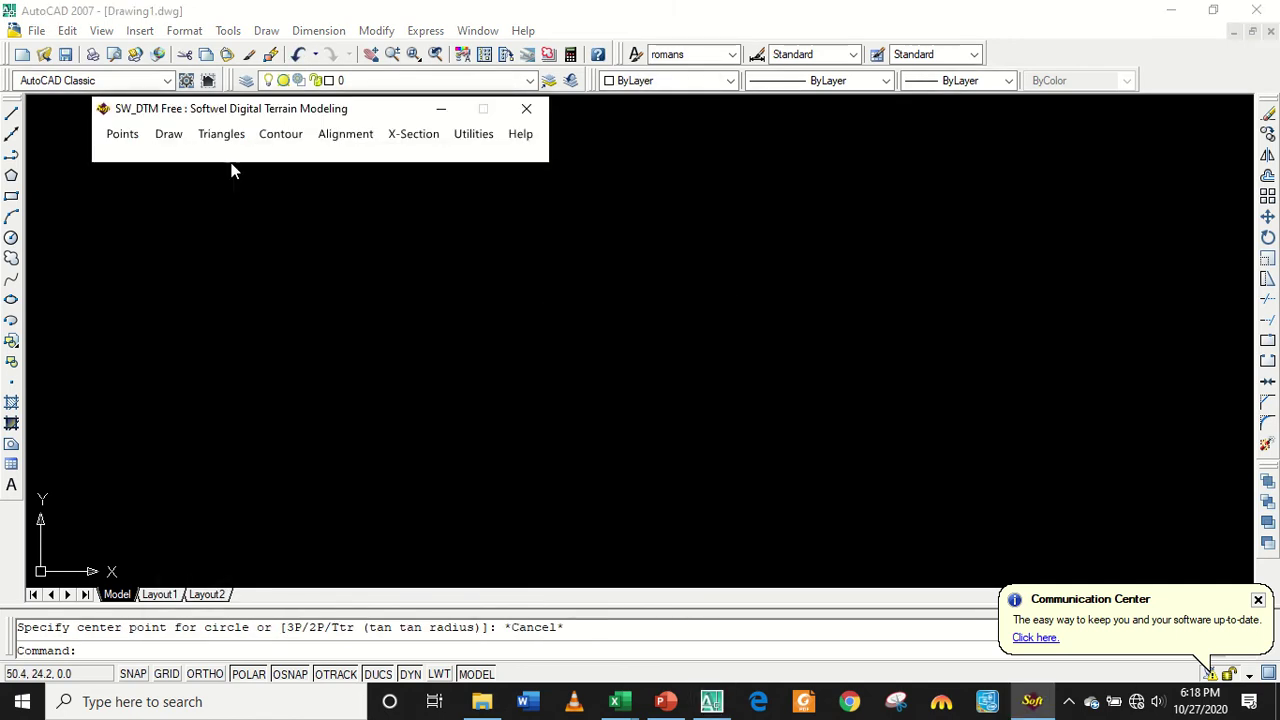
Import the points from Excel at label scale 0.25, then zoom extents and pan.
{"action": "left_click", "coordinate": [132, 140]}
{"action": "left_click", "coordinate": [165, 172]}
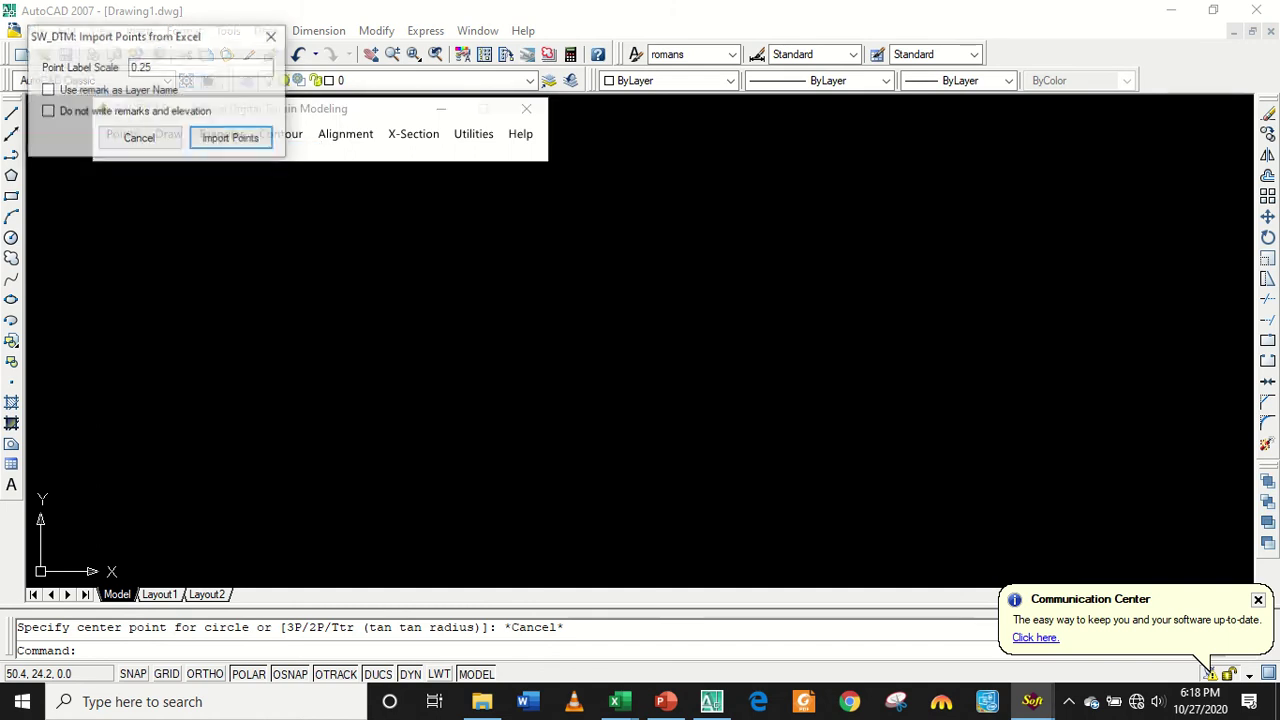
{"action": "left_click", "coordinate": [230, 139]}
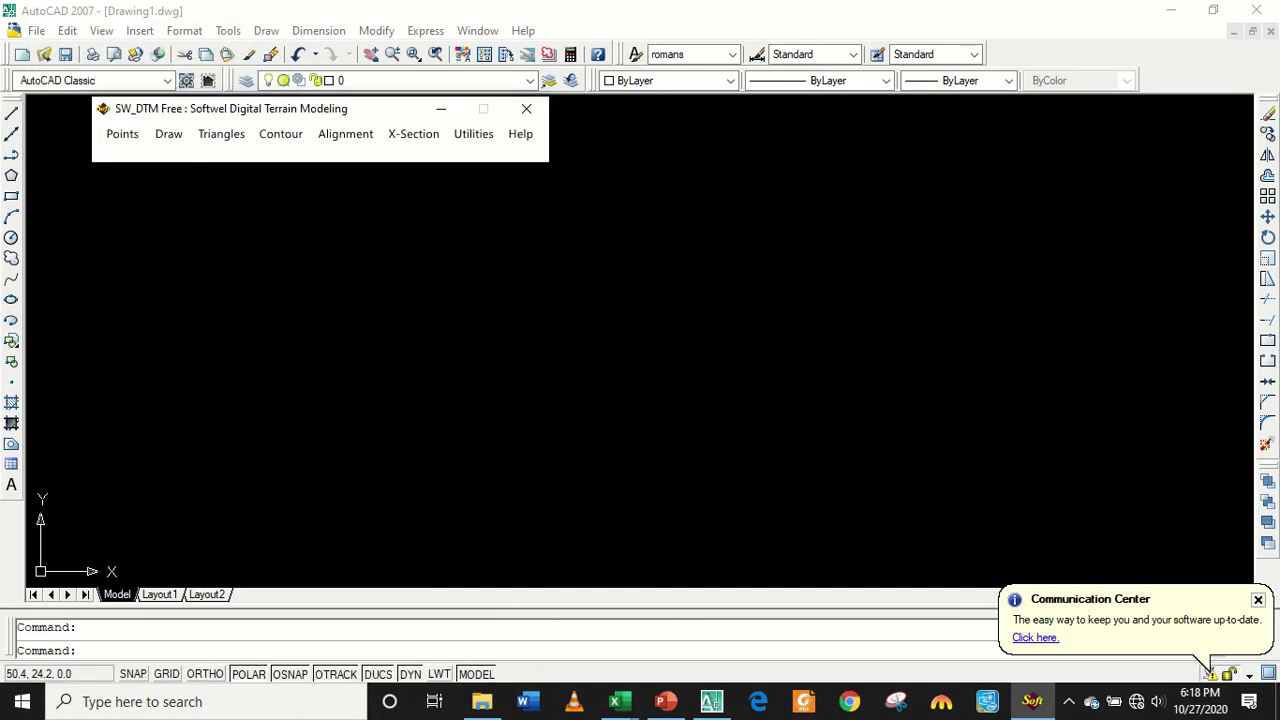
{"action": "left_click", "coordinate": [674, 307]}
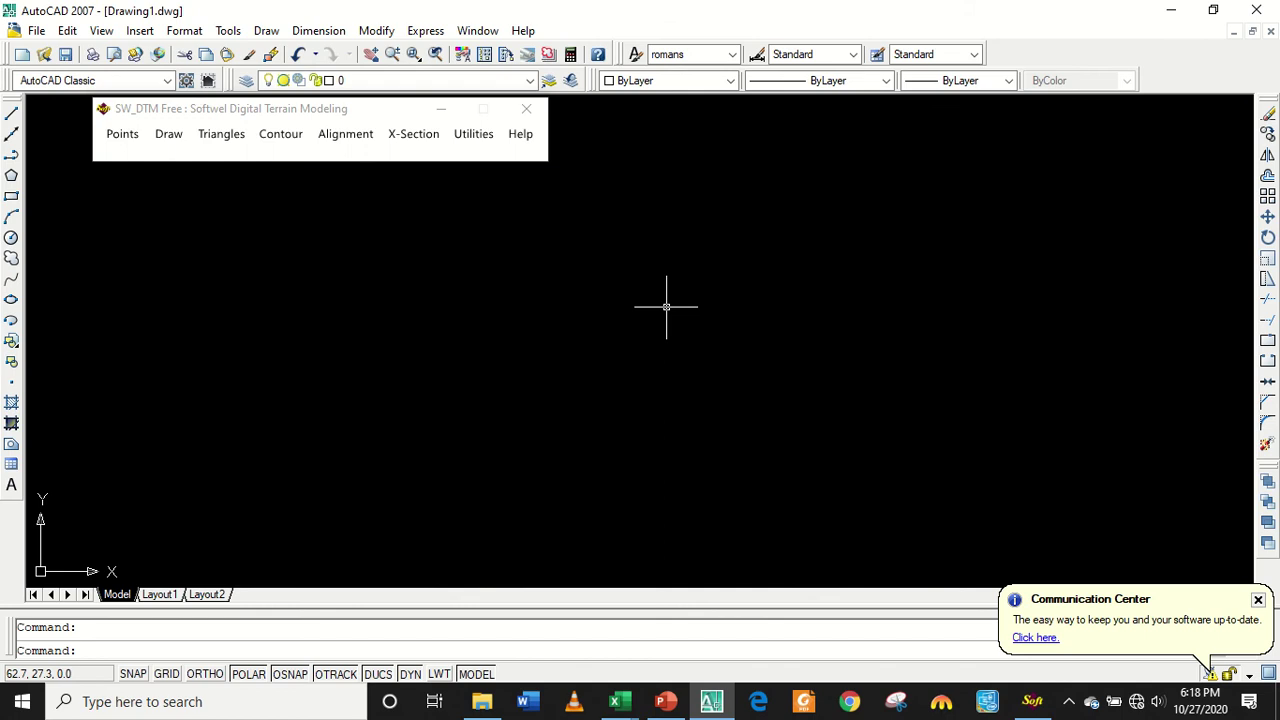
{"action": "type", "text": "z"}
{"action": "key", "text": "Return"}
{"action": "type", "text": "e"}
{"action": "key", "text": "Return"}
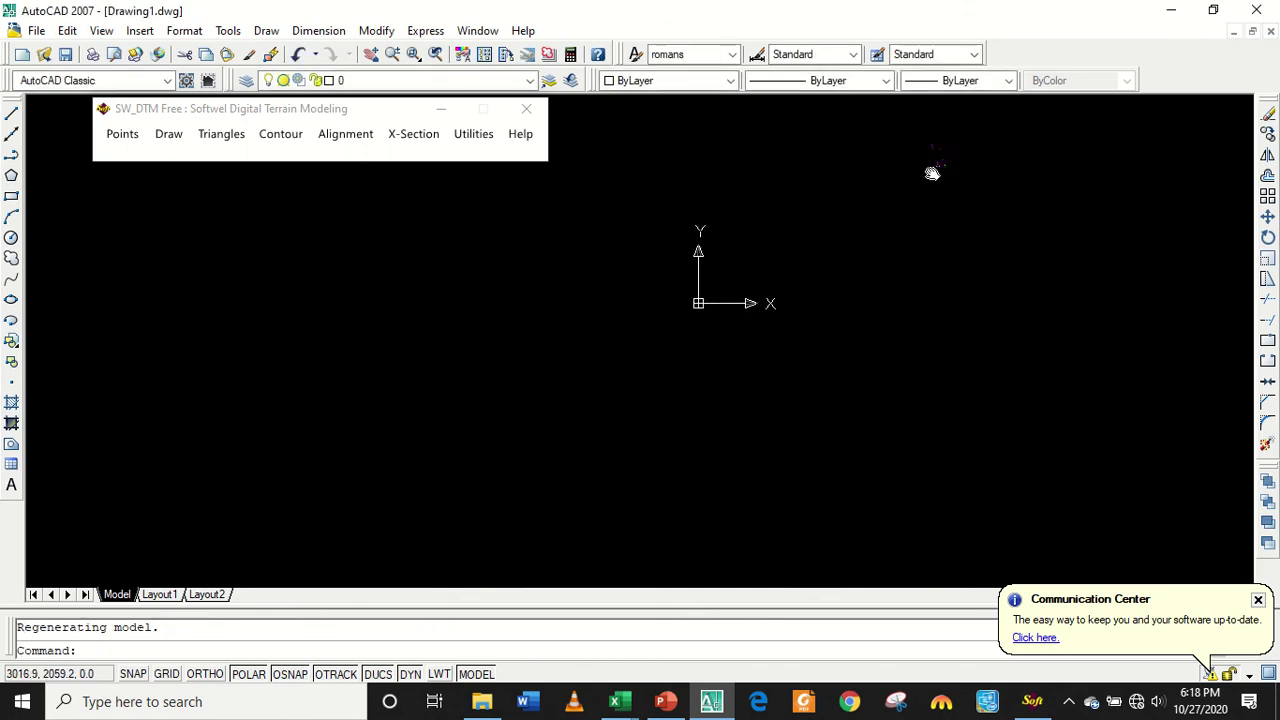
{"action": "middle_click_drag", "start_coordinate": [739, 351], "coordinate": [583, 380]}
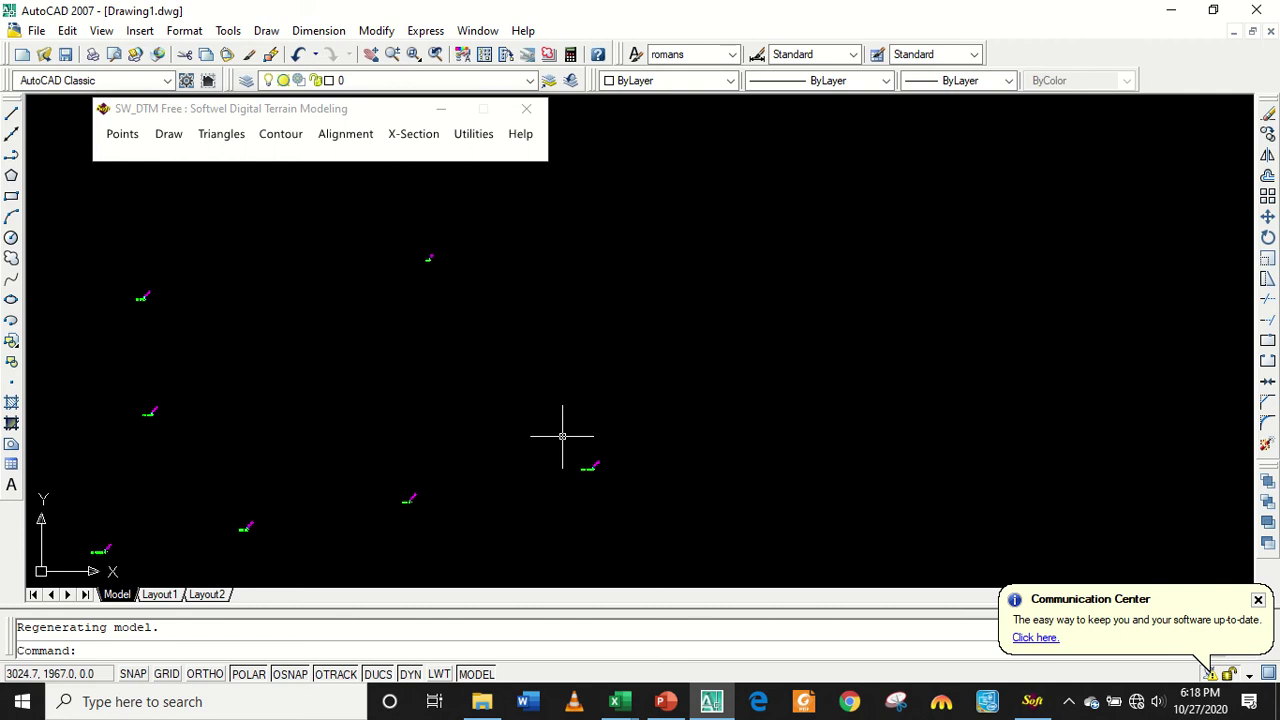
Abandon the first polyline attempt and confirm the object snap settings in Drafting Settings.
{"action": "type", "text": "pl"}
{"action": "key", "text": "Return"}
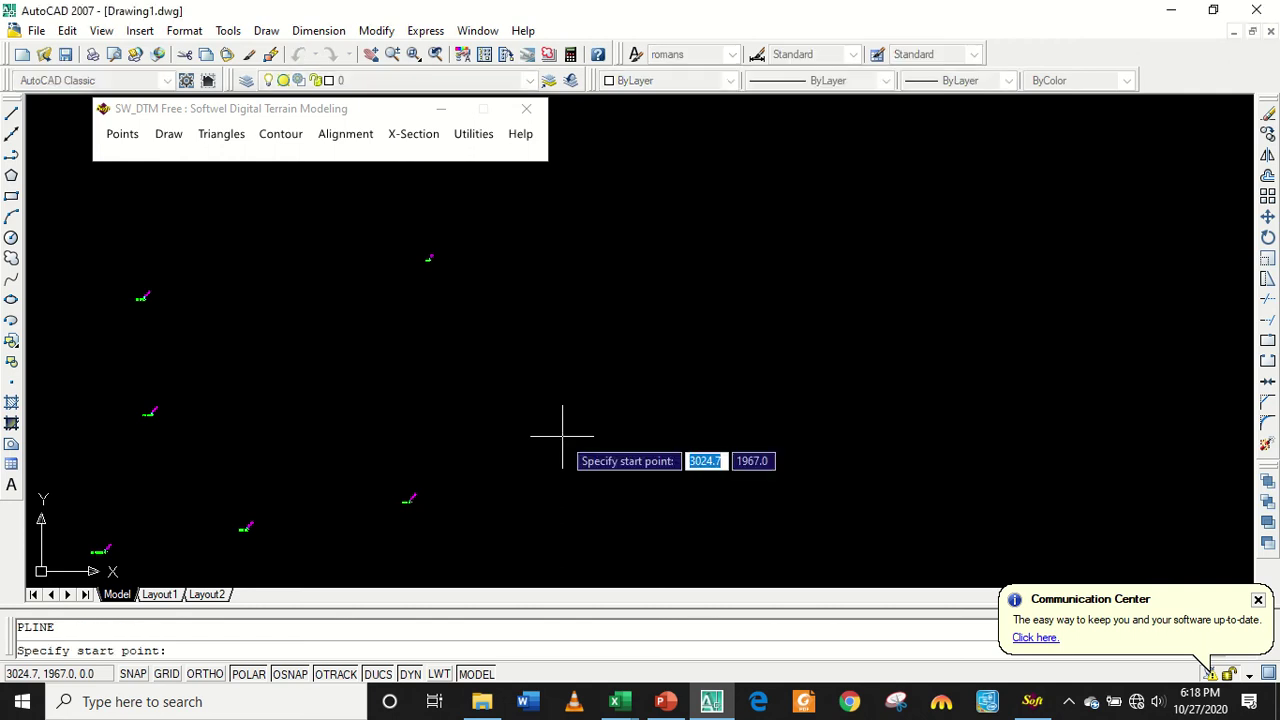
{"action": "scroll", "coordinate": [595, 450], "scroll_direction": "up", "scroll_amount": 2}
{"action": "scroll", "coordinate": [600, 469], "scroll_direction": "up", "scroll_amount": 2}
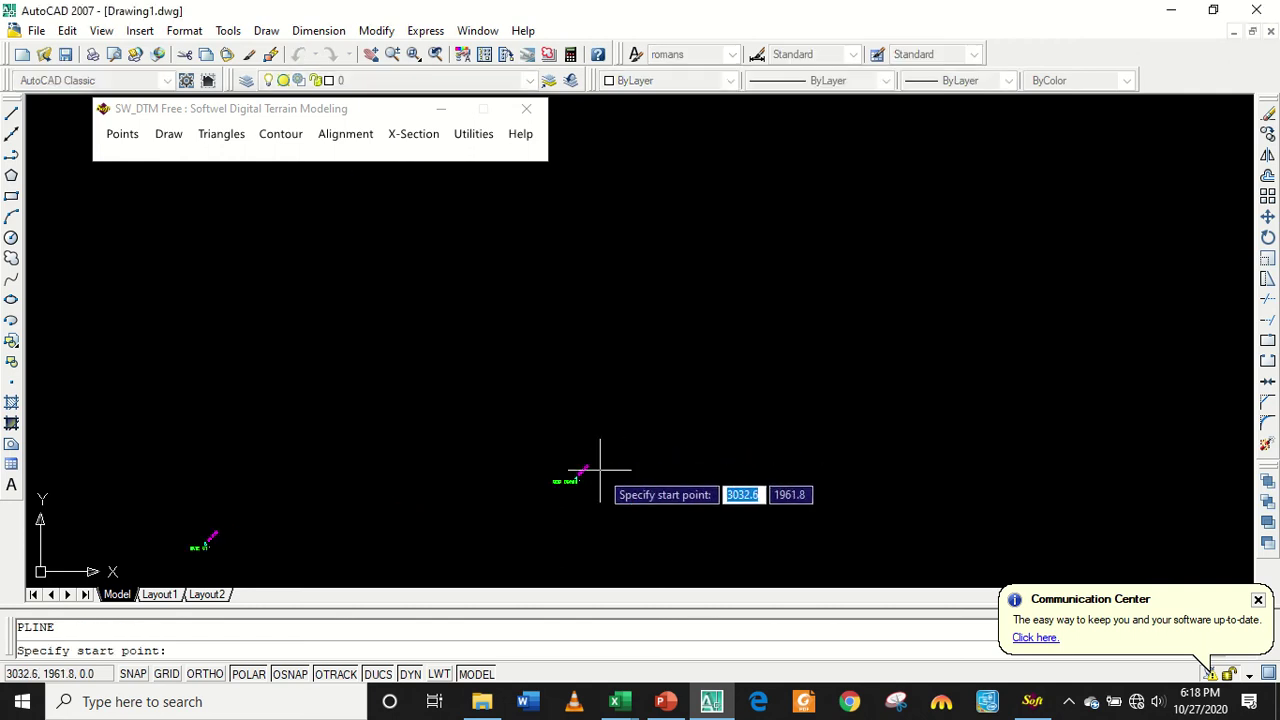
{"action": "key", "text": "Escape"}
{"action": "type", "text": "ds"}
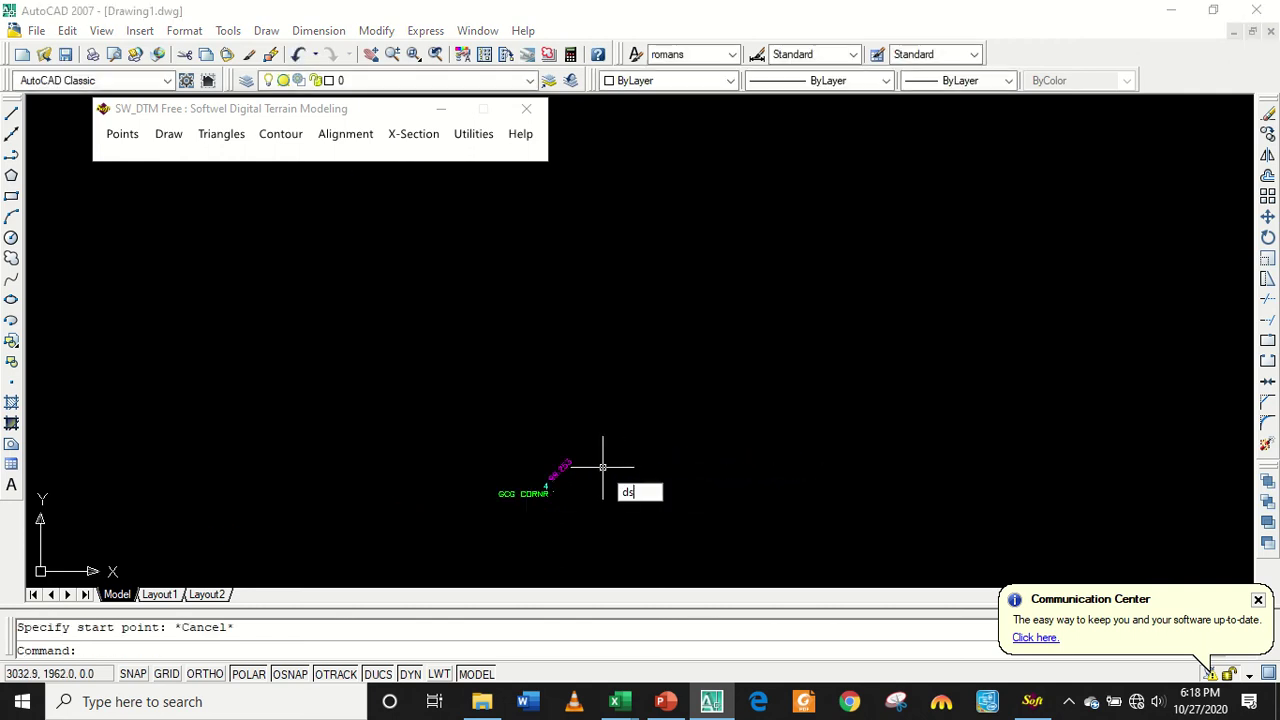
{"action": "key", "text": "Return"}
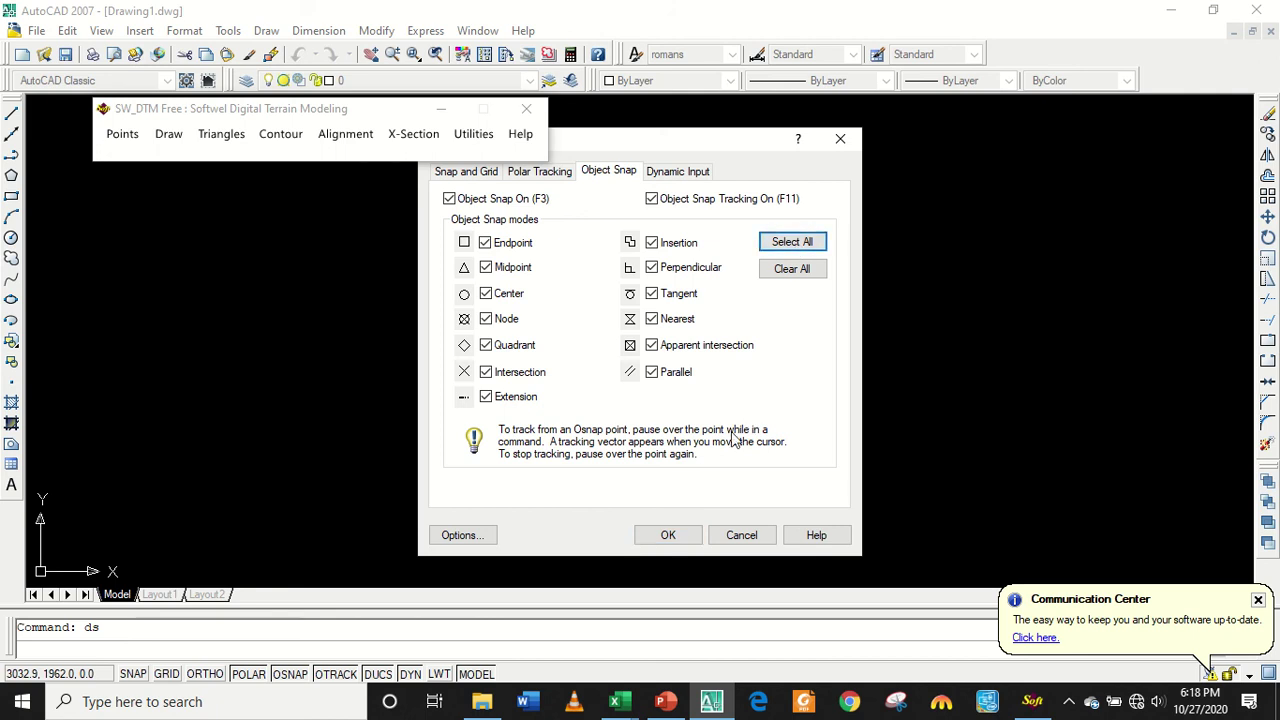
{"action": "left_click", "coordinate": [668, 545]}
{"action": "left_click", "coordinate": [666, 531]}
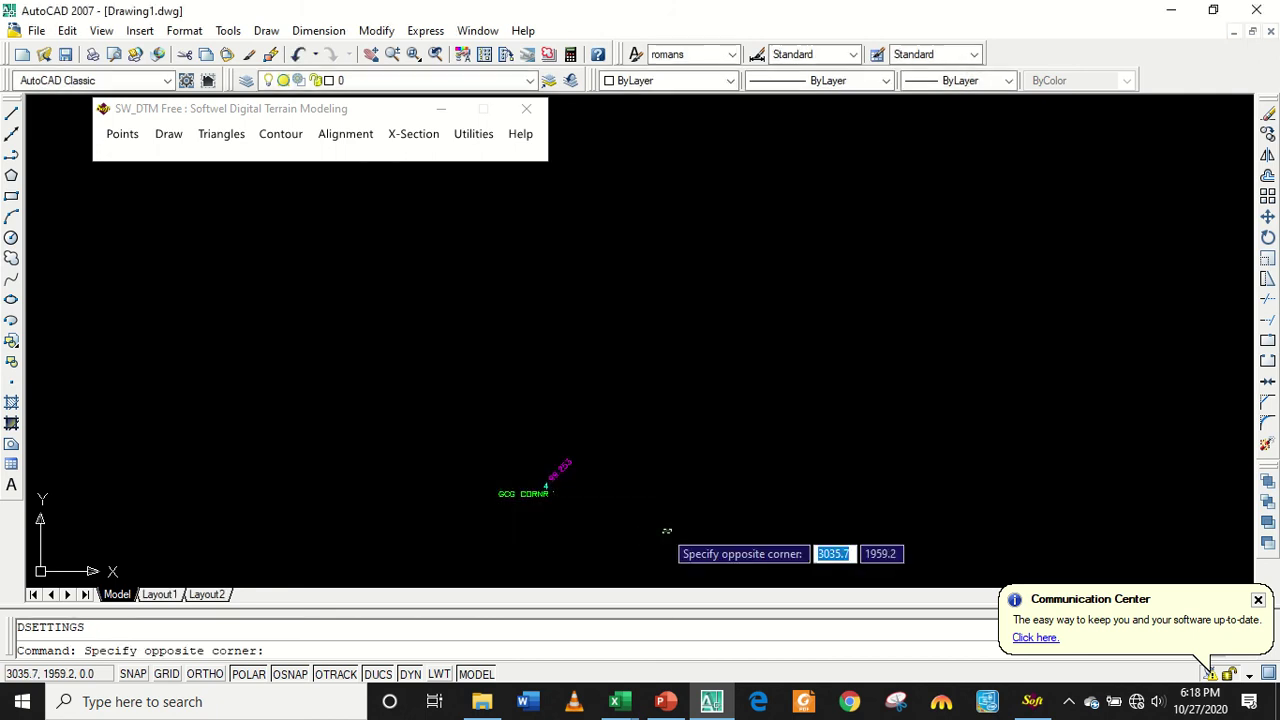
{"action": "left_click", "coordinate": [663, 528]}
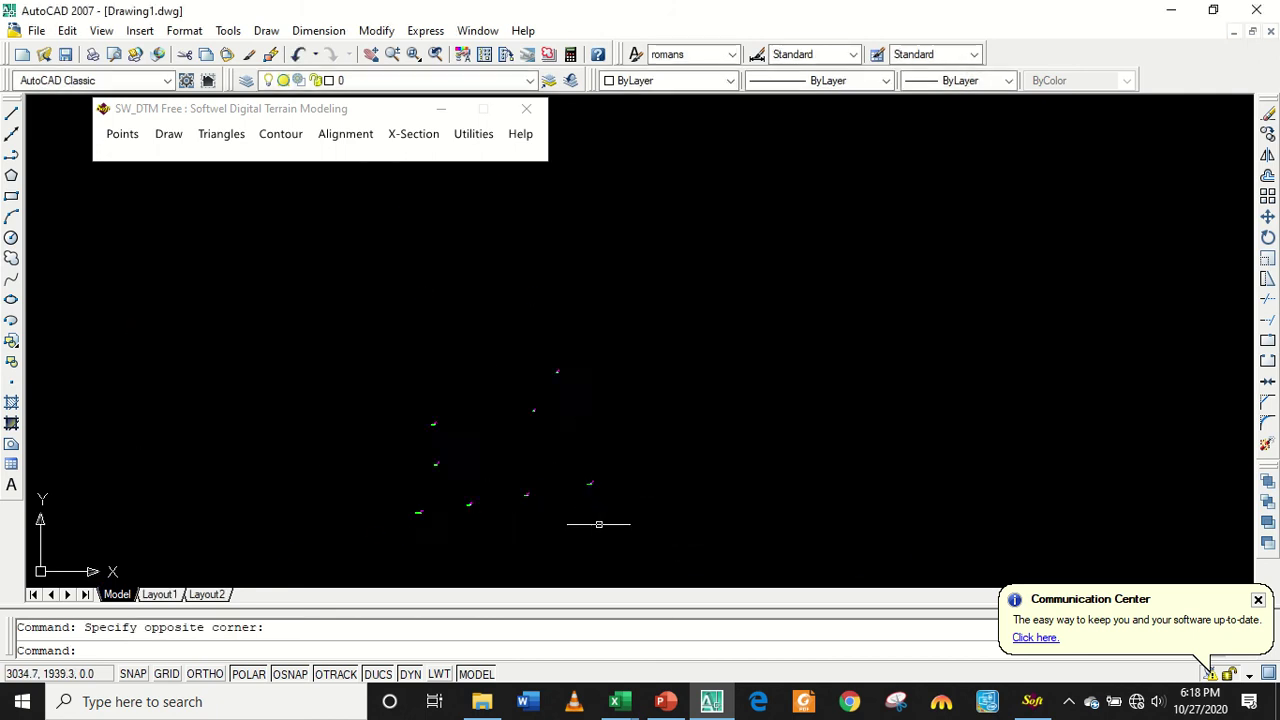
Start the boundary polyline at GCG CORNR, snapping through CLG WALL to FB G EDGE.
{"action": "type", "text": "pl"}
{"action": "key", "text": "Return"}
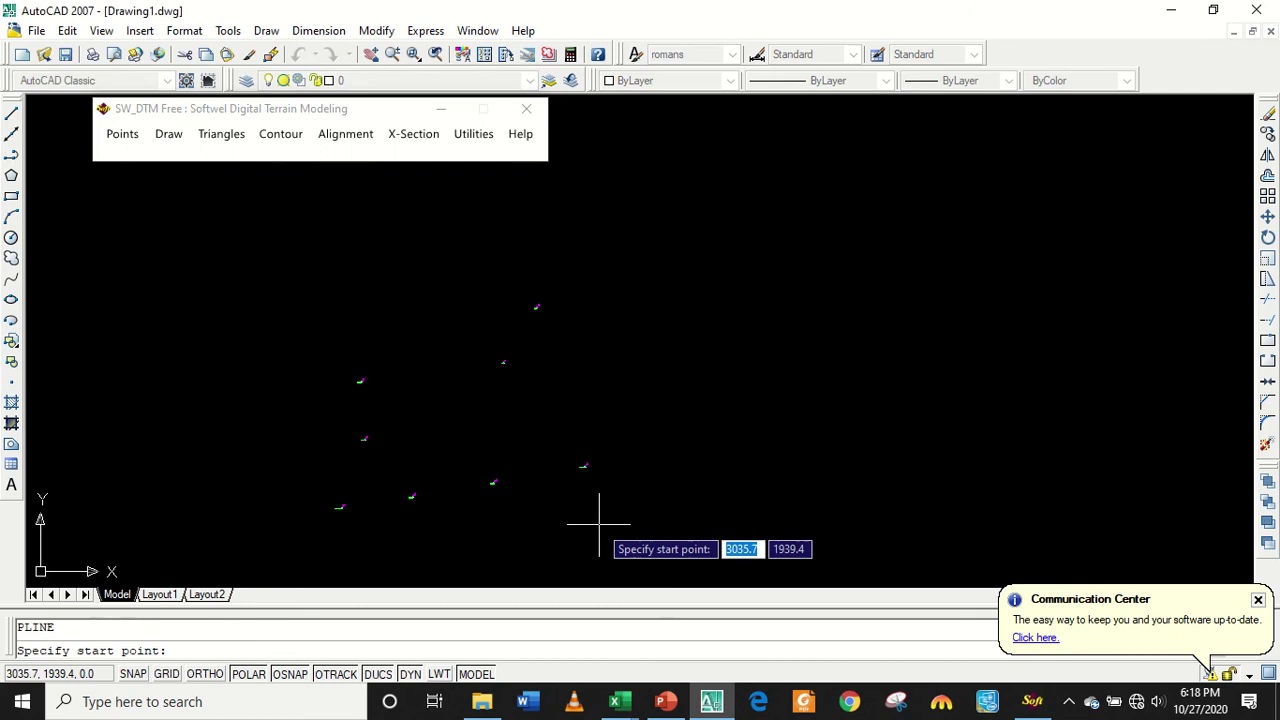
{"action": "scroll", "coordinate": [594, 505], "scroll_direction": "up", "scroll_amount": 3}
{"action": "scroll", "coordinate": [562, 367], "scroll_direction": "up", "scroll_amount": 4}
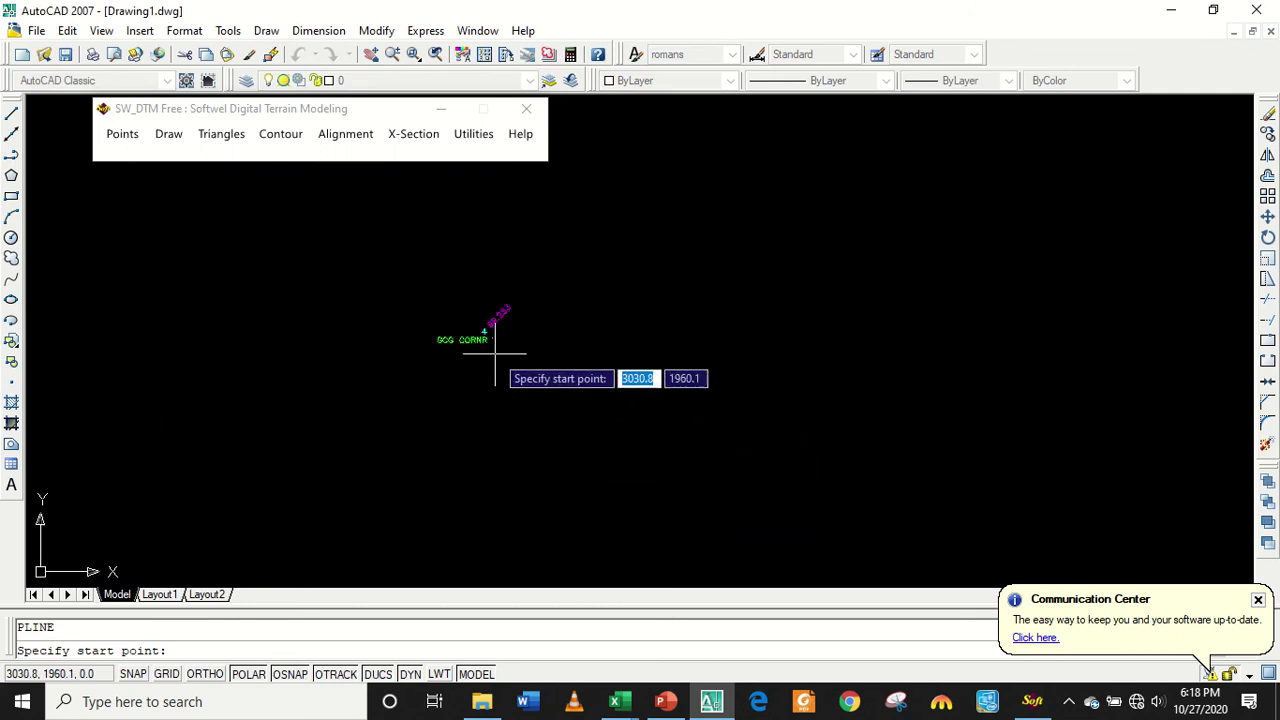
{"action": "scroll", "coordinate": [486, 335], "scroll_direction": "up", "scroll_amount": 2}
{"action": "left_click", "coordinate": [484, 322]}
{"action": "scroll", "coordinate": [484, 323], "scroll_direction": "down", "scroll_amount": 4}
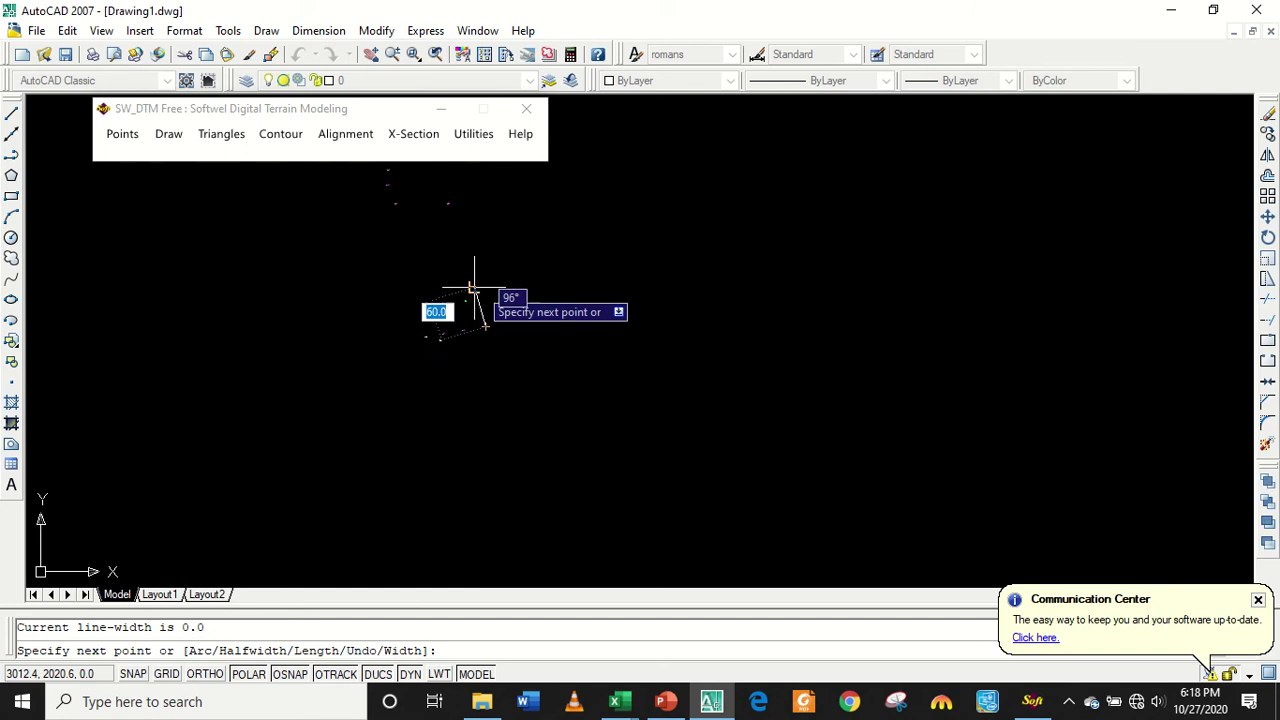
{"action": "scroll", "coordinate": [472, 289], "scroll_direction": "up", "scroll_amount": 2}
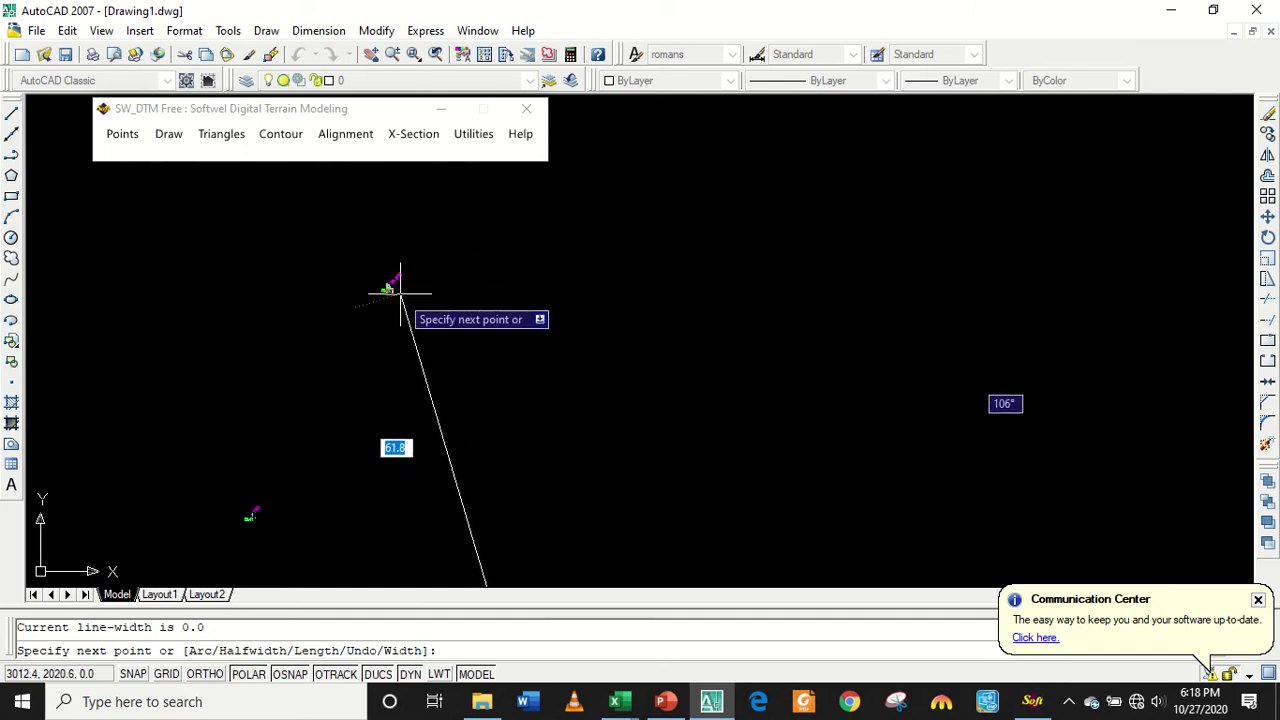
{"action": "left_click", "coordinate": [389, 289]}
{"action": "scroll", "coordinate": [396, 290], "scroll_direction": "down", "scroll_amount": 2}
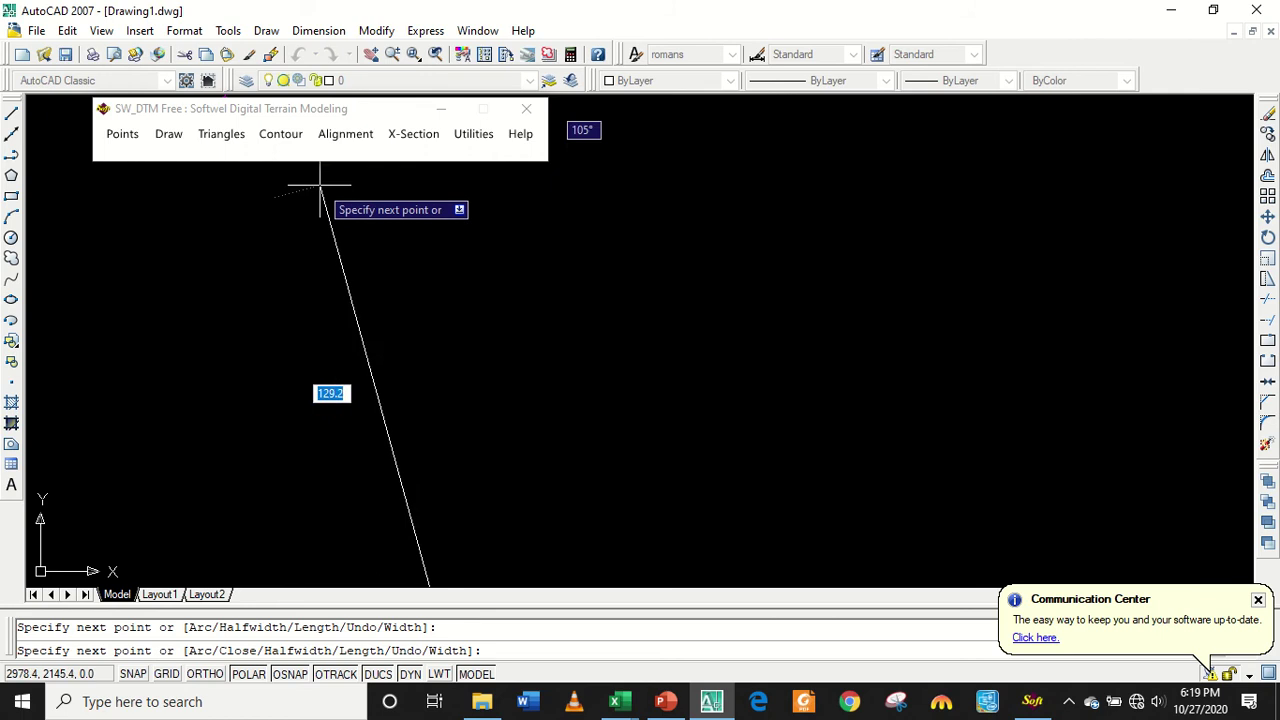
{"action": "scroll", "coordinate": [429, 460], "scroll_direction": "up", "scroll_amount": 3}
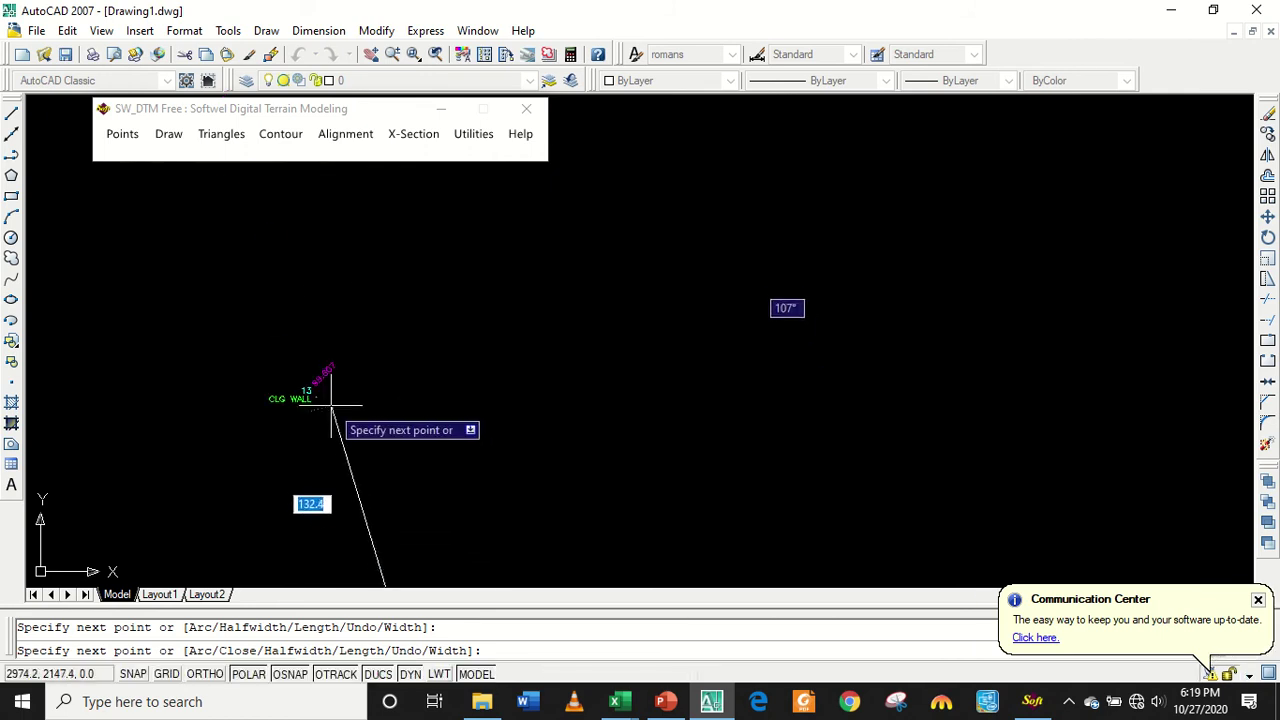
{"action": "left_click", "coordinate": [314, 380]}
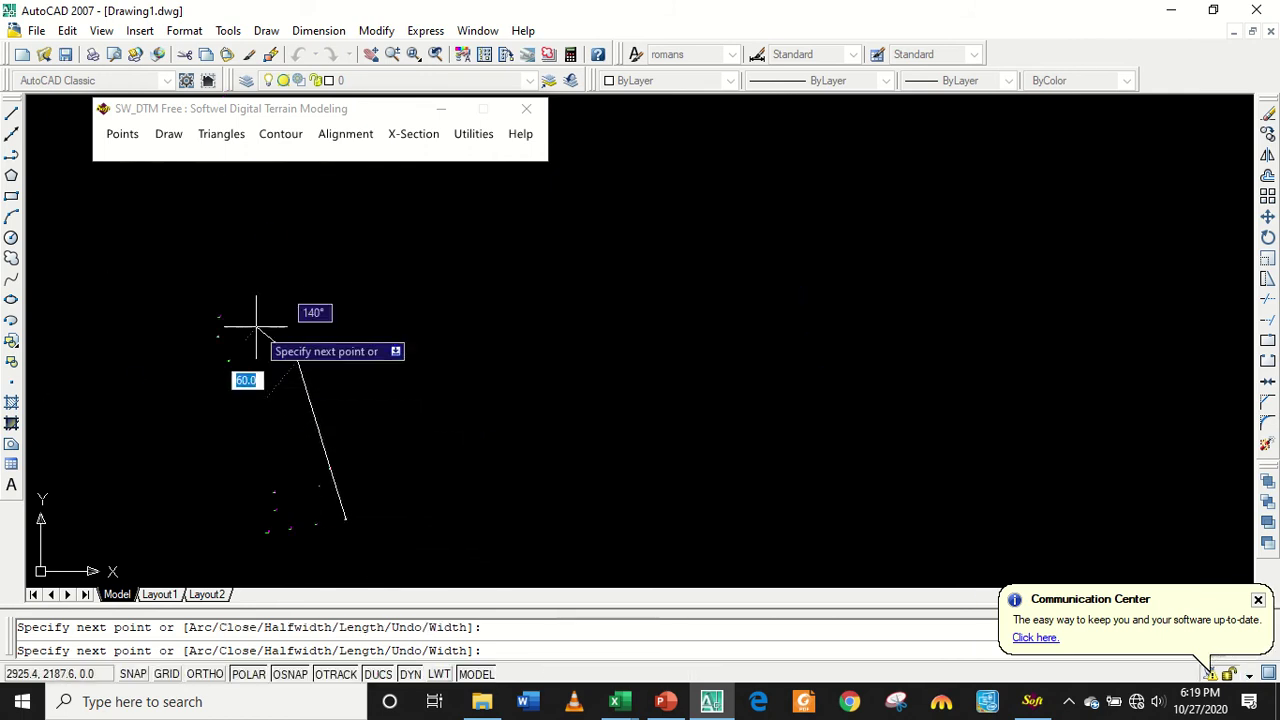
{"action": "scroll", "coordinate": [223, 314], "scroll_direction": "down", "scroll_amount": 2}
{"action": "scroll", "coordinate": [236, 316], "scroll_direction": "down", "scroll_amount": 1}
{"action": "scroll", "coordinate": [236, 316], "scroll_direction": "up", "scroll_amount": 3}
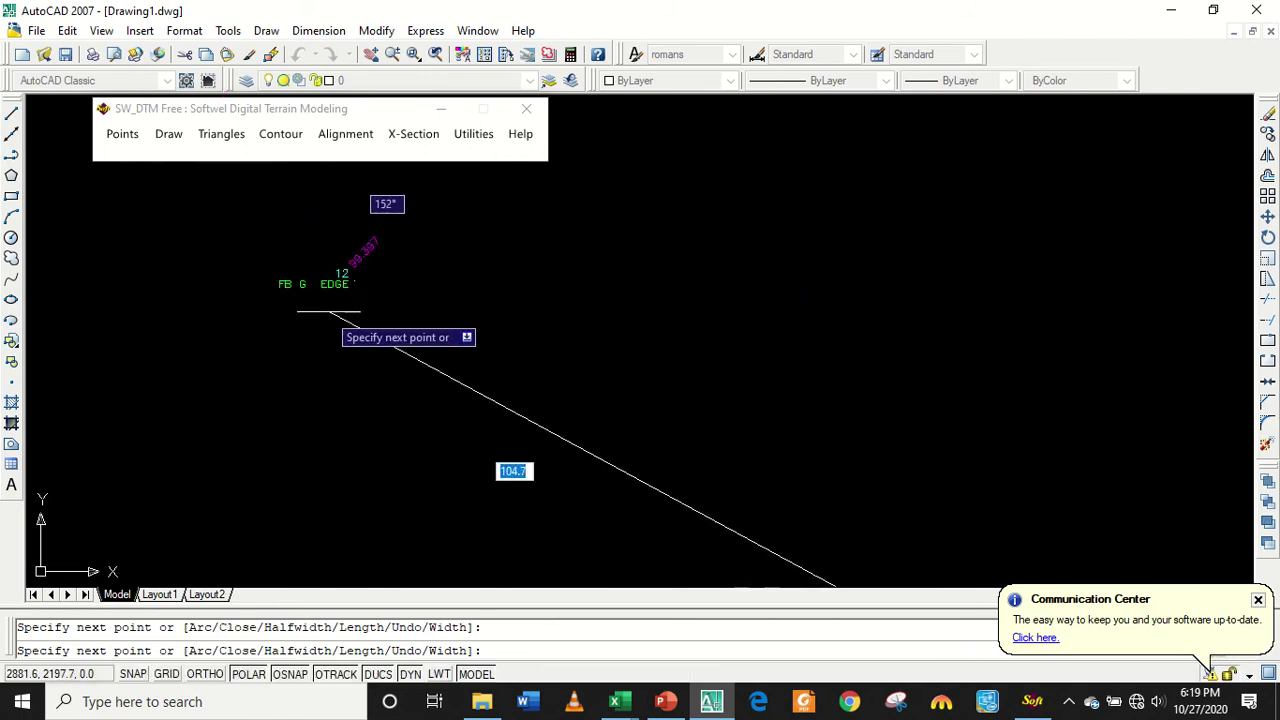
{"action": "scroll", "coordinate": [345, 295], "scroll_direction": "up", "scroll_amount": 2}
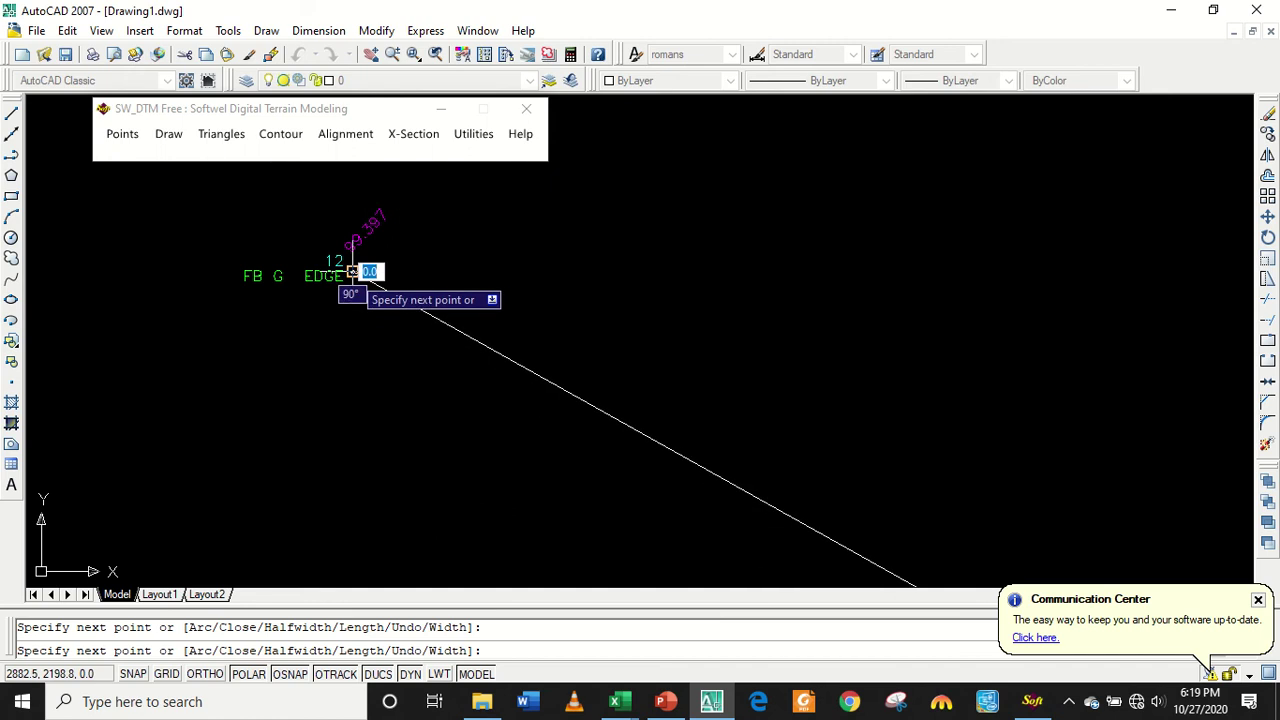
{"action": "left_click", "coordinate": [351, 274]}
Extend the boundary polyline to the FB GATE and FB SHOP points.
{"action": "scroll", "coordinate": [325, 490], "scroll_direction": "down", "scroll_amount": 1}
{"action": "scroll", "coordinate": [363, 446], "scroll_direction": "up", "scroll_amount": 3}
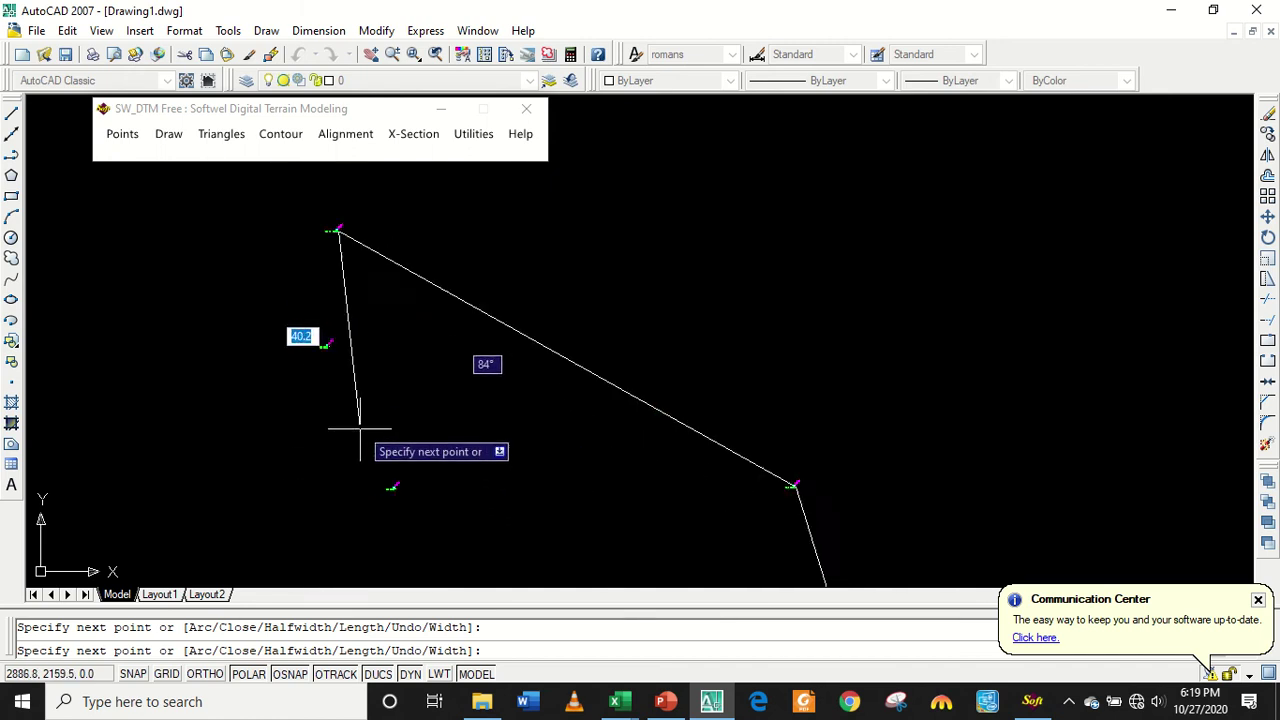
{"action": "scroll", "coordinate": [357, 429], "scroll_direction": "up", "scroll_amount": 2}
{"action": "scroll", "coordinate": [323, 297], "scroll_direction": "down", "scroll_amount": 2}
{"action": "scroll", "coordinate": [300, 286], "scroll_direction": "down", "scroll_amount": 4}
{"action": "scroll", "coordinate": [310, 300], "scroll_direction": "down", "scroll_amount": 2}
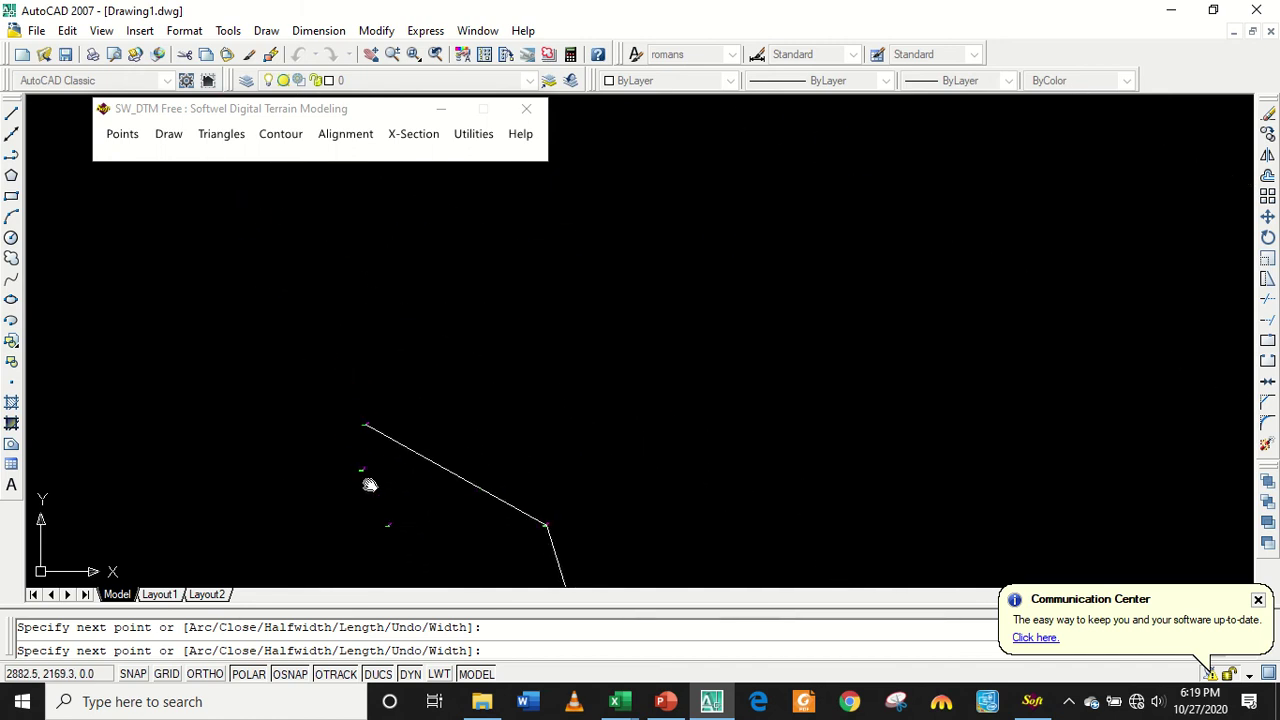
{"action": "scroll", "coordinate": [360, 480], "scroll_direction": "up", "scroll_amount": 4}
{"action": "left_click", "coordinate": [331, 485]}
{"action": "scroll", "coordinate": [331, 480], "scroll_direction": "up", "scroll_amount": 3}
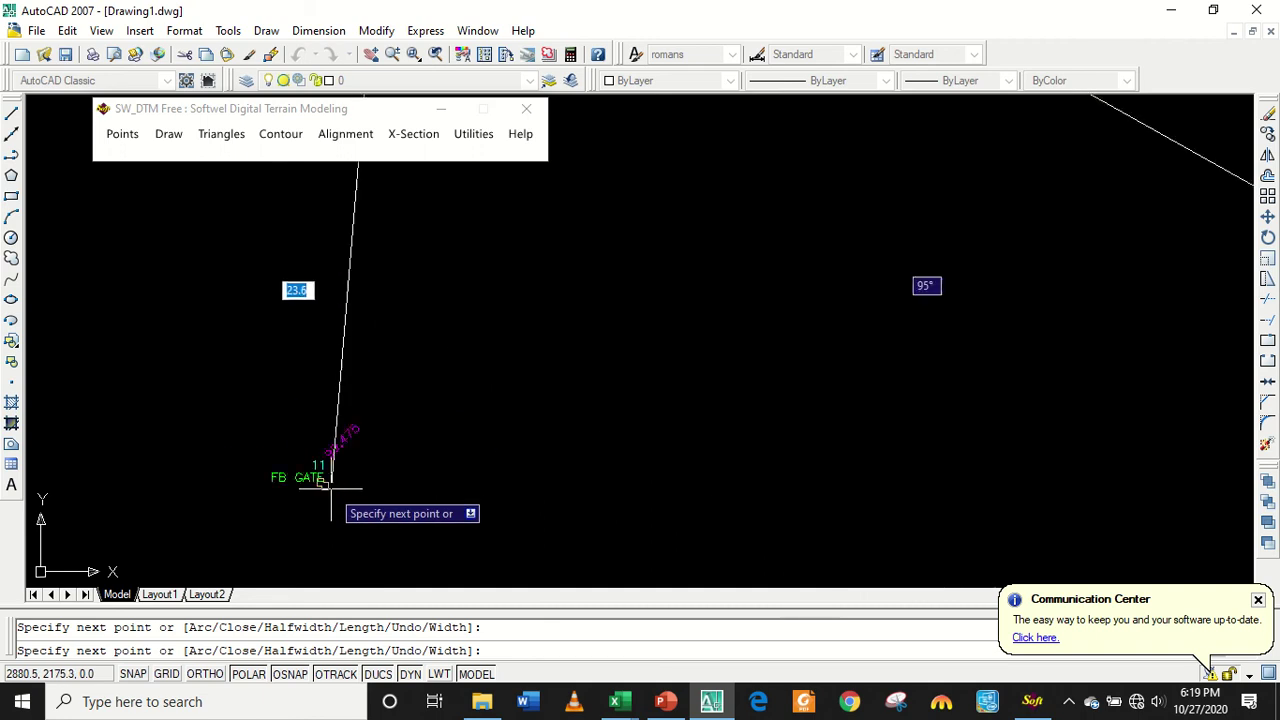
{"action": "scroll", "coordinate": [330, 470], "scroll_direction": "up", "scroll_amount": 2}
{"action": "scroll", "coordinate": [327, 459], "scroll_direction": "down", "scroll_amount": 3}
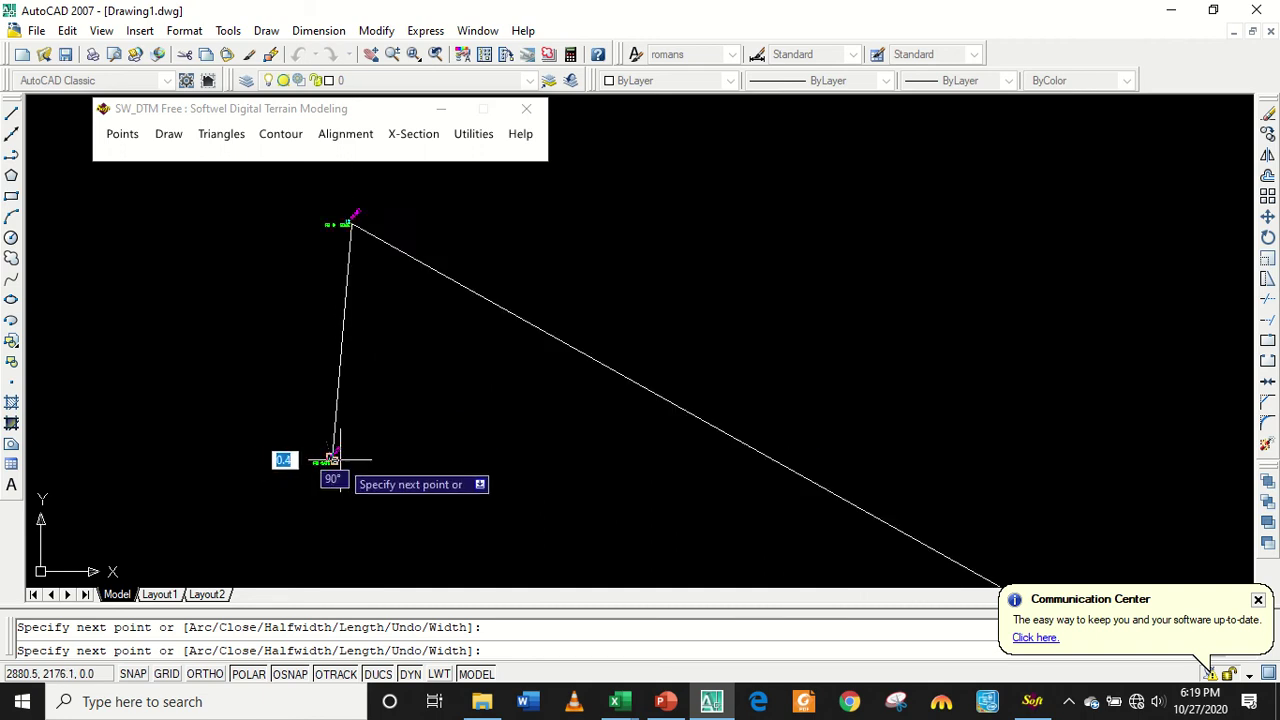
{"action": "scroll", "coordinate": [330, 500], "scroll_direction": "down", "scroll_amount": 2}
{"action": "mouse_move", "coordinate": [371, 471]}
{"action": "middle_mouse_down"}
{"action": "mouse_move", "coordinate": [390, 428]}
{"action": "mouse_move", "coordinate": [390, 352]}
{"action": "middle_mouse_up"}
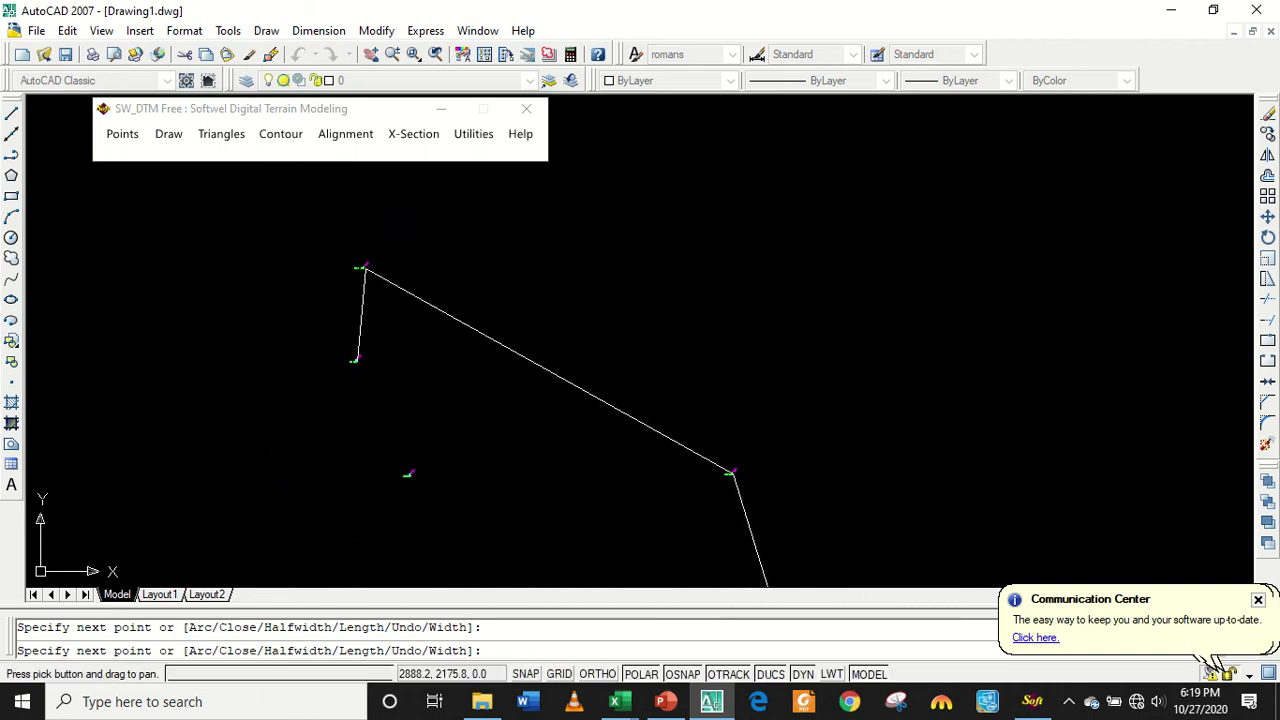
{"action": "scroll", "coordinate": [400, 463], "scroll_direction": "up", "scroll_amount": 2}
{"action": "scroll", "coordinate": [391, 462], "scroll_direction": "up", "scroll_amount": 3}
{"action": "scroll", "coordinate": [385, 460], "scroll_direction": "up", "scroll_amount": 4}
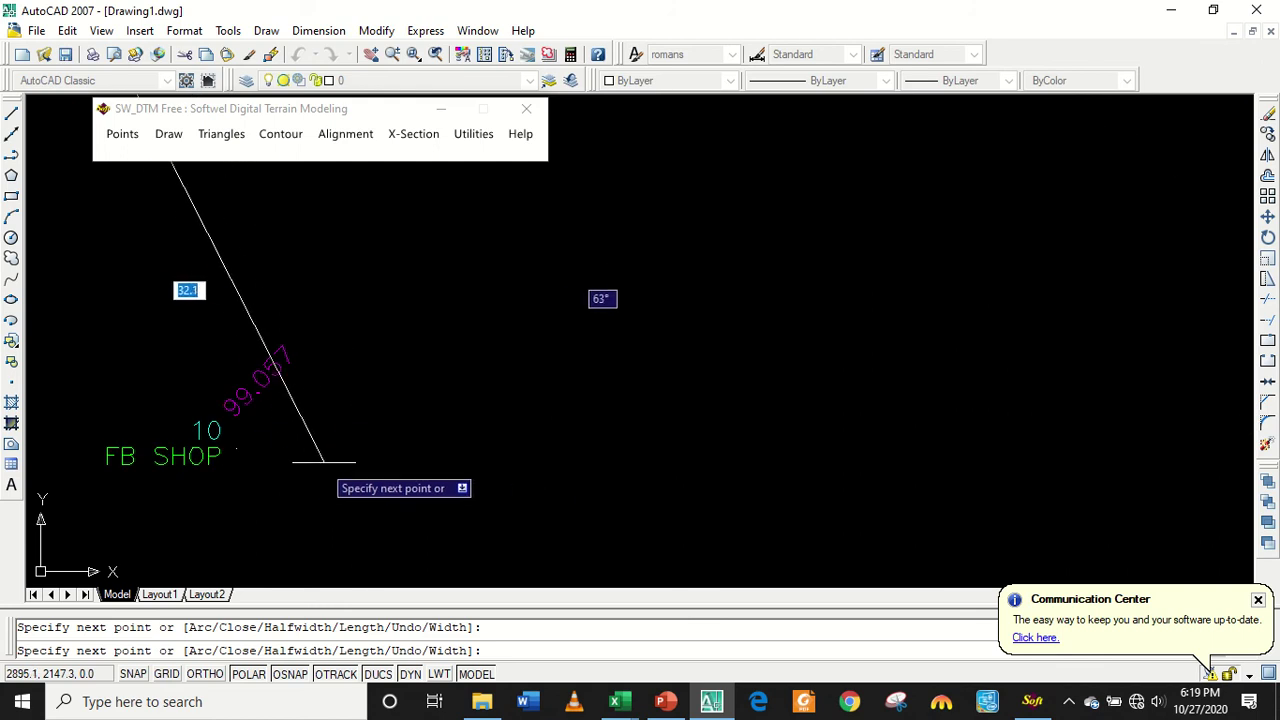
{"action": "left_click", "coordinate": [237, 455]}
Continue the boundary polyline to survey point 7.
{"action": "scroll", "coordinate": [278, 465], "scroll_direction": "up", "scroll_amount": 3}
{"action": "middle_click_drag", "start_coordinate": [301, 470], "coordinate": [301, 470]}
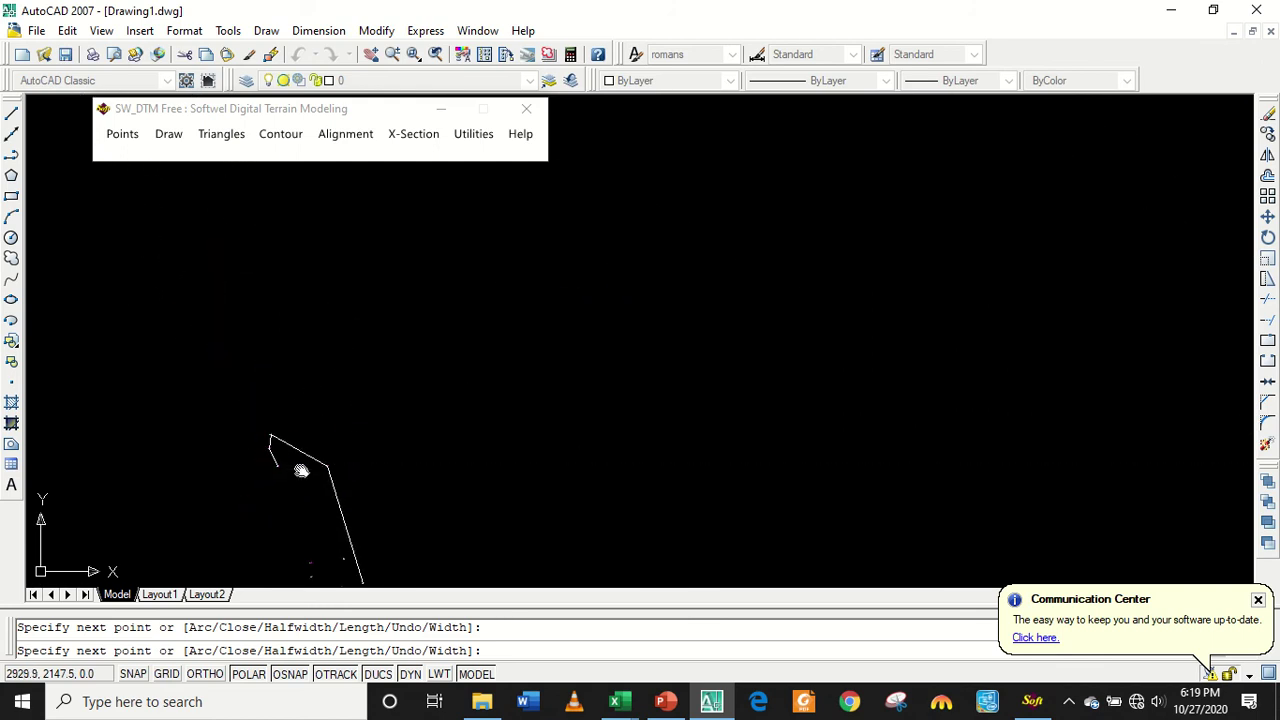
{"action": "scroll", "coordinate": [340, 480], "scroll_direction": "up", "scroll_amount": 2}
{"action": "scroll", "coordinate": [345, 495], "scroll_direction": "up", "scroll_amount": 2}
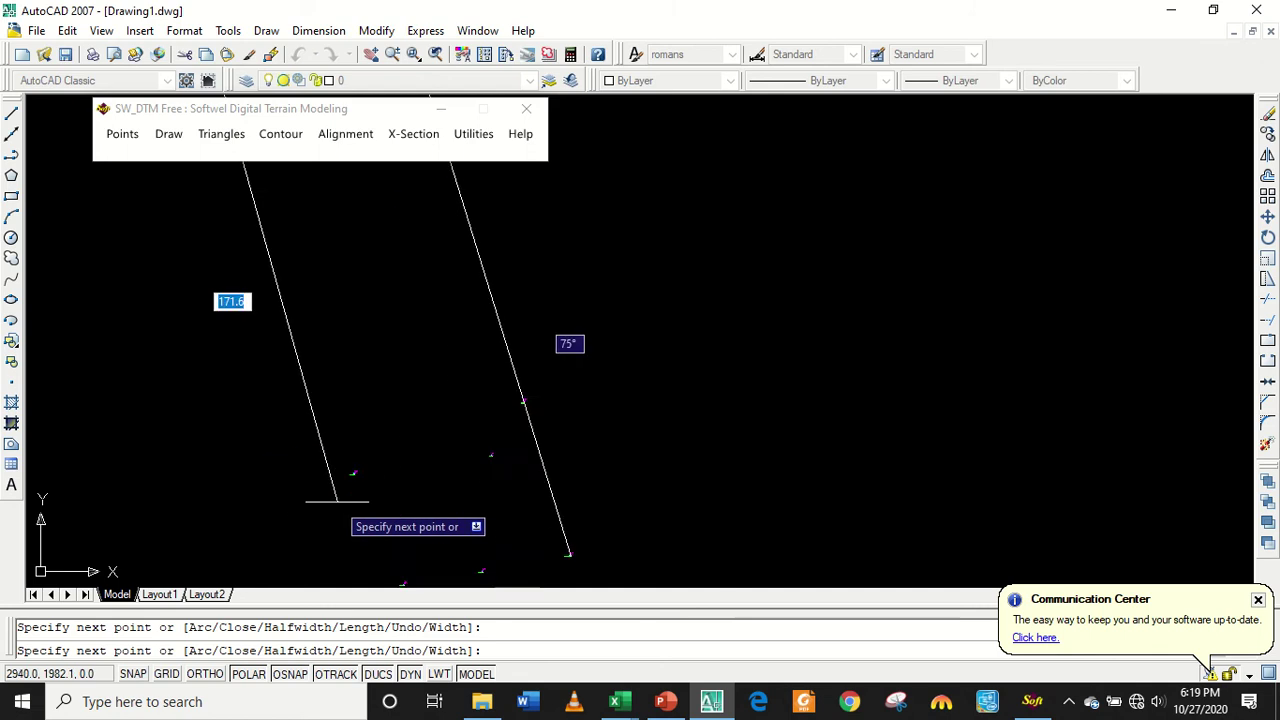
{"action": "scroll", "coordinate": [361, 490], "scroll_direction": "up", "scroll_amount": 2}
{"action": "scroll", "coordinate": [335, 440], "scroll_direction": "up", "scroll_amount": 2}
{"action": "scroll", "coordinate": [330, 432], "scroll_direction": "up", "scroll_amount": 1}
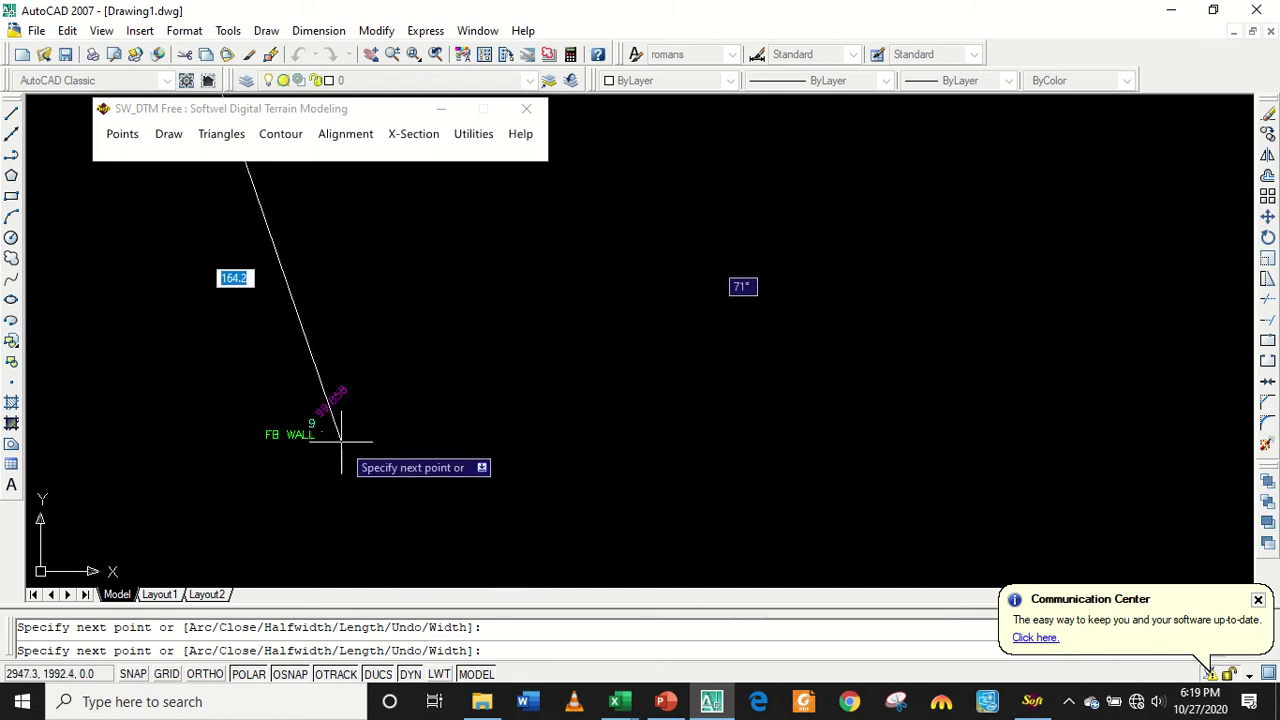
{"action": "scroll", "coordinate": [325, 440], "scroll_direction": "down", "scroll_amount": 2}
{"action": "scroll", "coordinate": [330, 445], "scroll_direction": "down", "scroll_amount": 2}
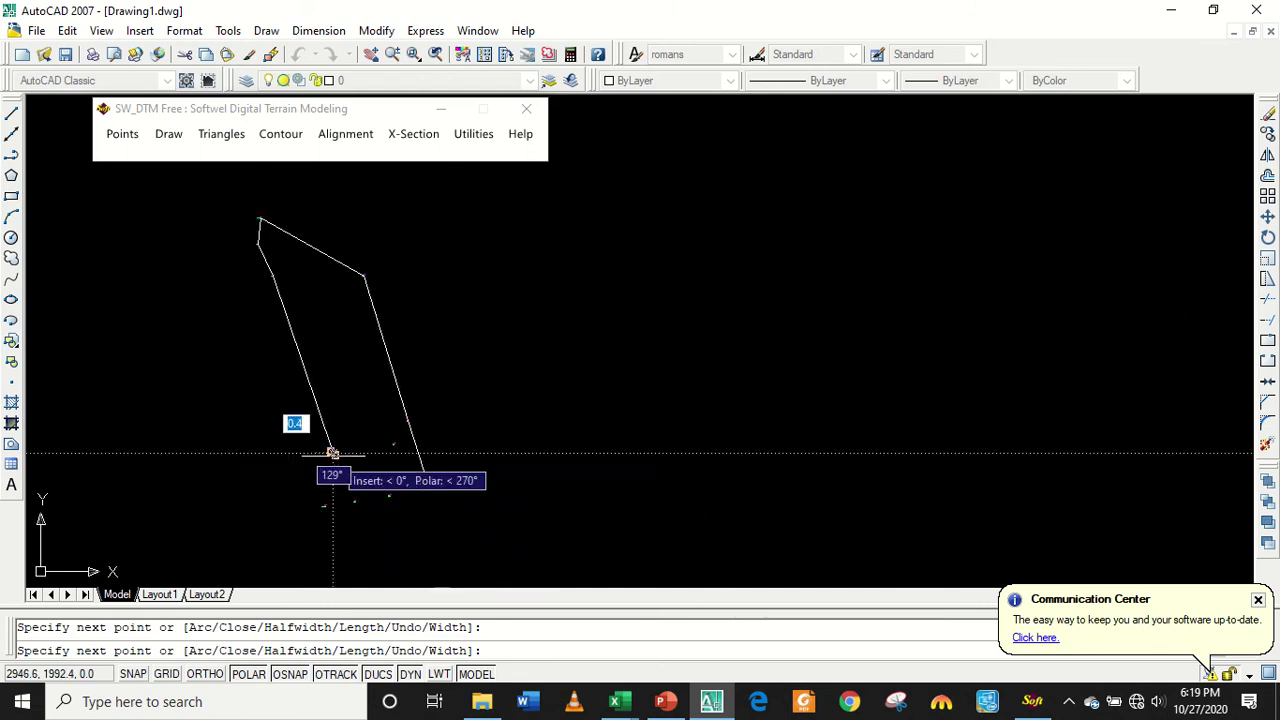
{"action": "middle_click_drag", "start_coordinate": [334, 452], "coordinate": [350, 316]}
{"action": "scroll", "coordinate": [349, 314], "scroll_direction": "up", "scroll_amount": 3}
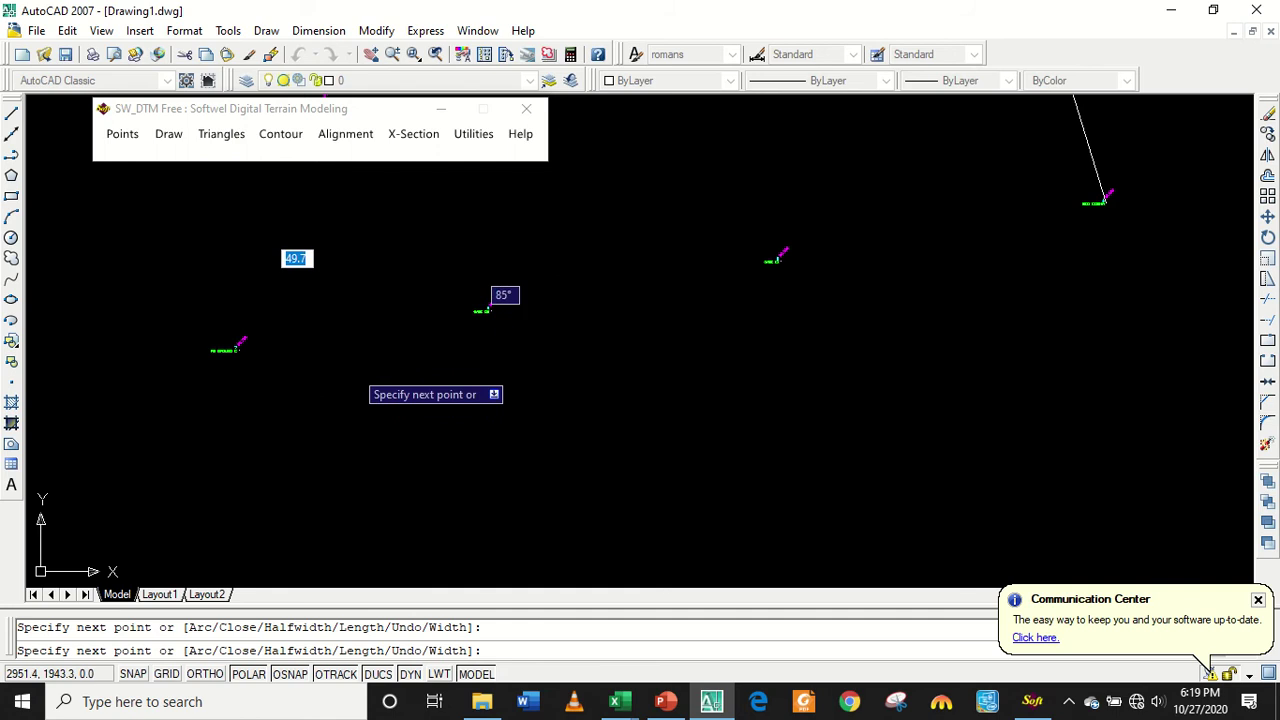
{"action": "middle_click_drag", "start_coordinate": [350, 240], "coordinate": [406, 429]}
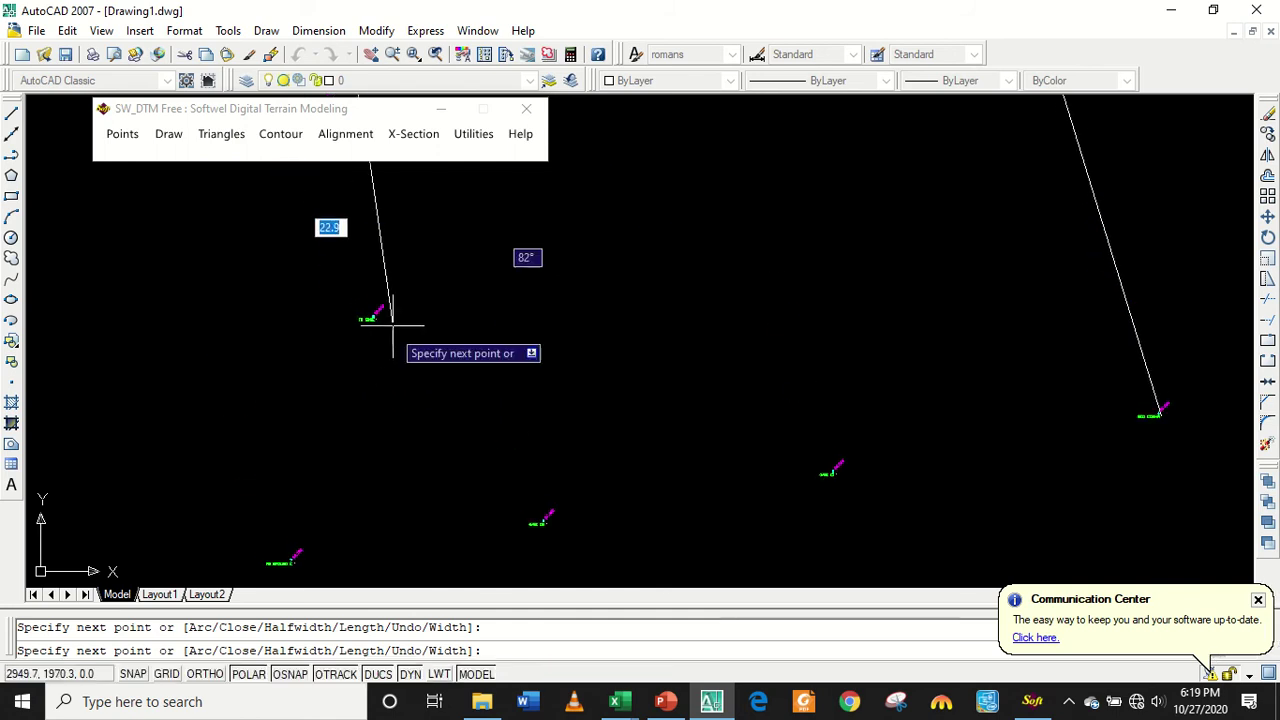
{"action": "scroll", "coordinate": [285, 285], "scroll_direction": "up", "scroll_amount": 3}
{"action": "scroll", "coordinate": [285, 320], "scroll_direction": "down", "scroll_amount": 2}
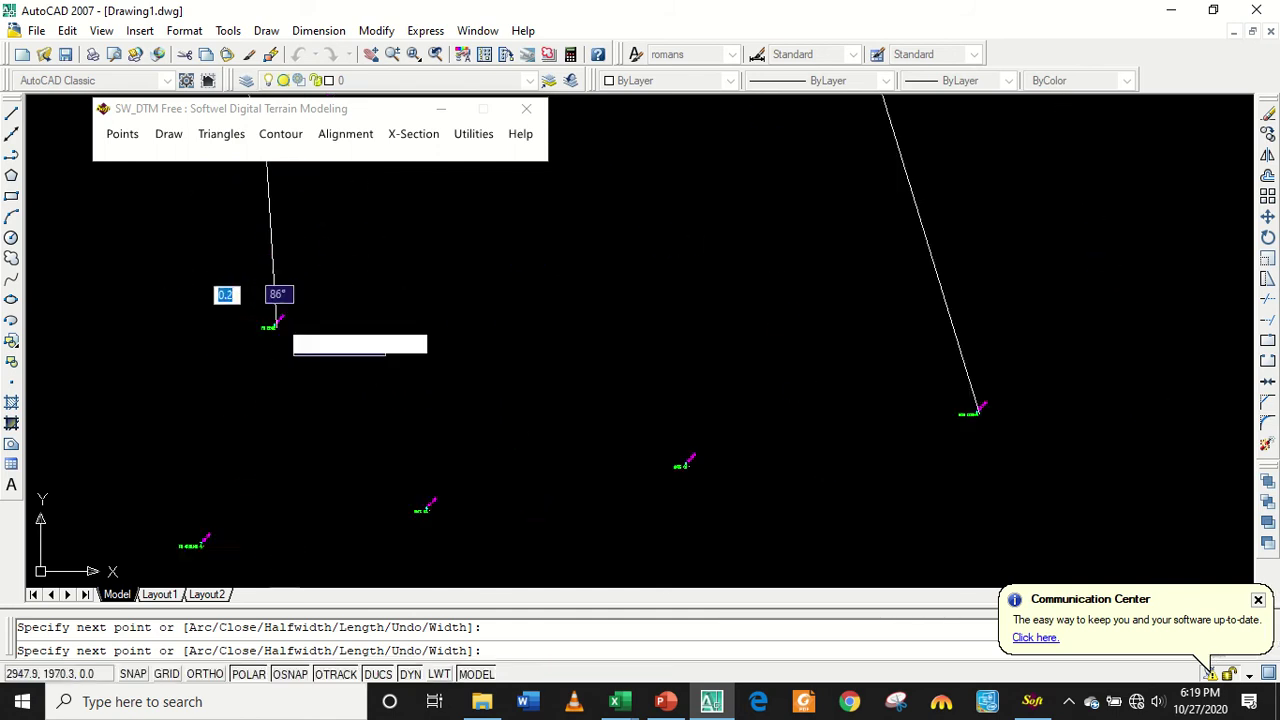
{"action": "scroll", "coordinate": [268, 430], "scroll_direction": "down", "scroll_amount": 1}
{"action": "scroll", "coordinate": [251, 510], "scroll_direction": "up", "scroll_amount": 2}
{"action": "scroll", "coordinate": [251, 460], "scroll_direction": "up", "scroll_amount": 2}
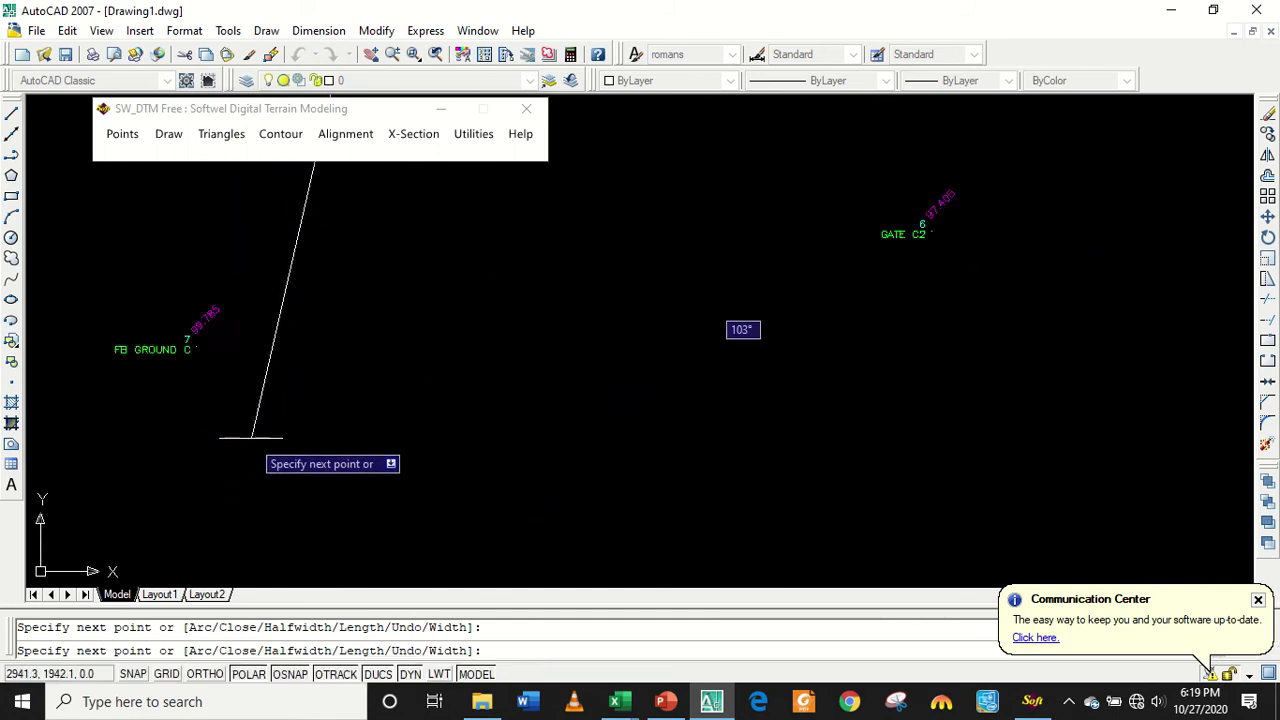
{"action": "scroll", "coordinate": [225, 380], "scroll_direction": "up", "scroll_amount": 2}
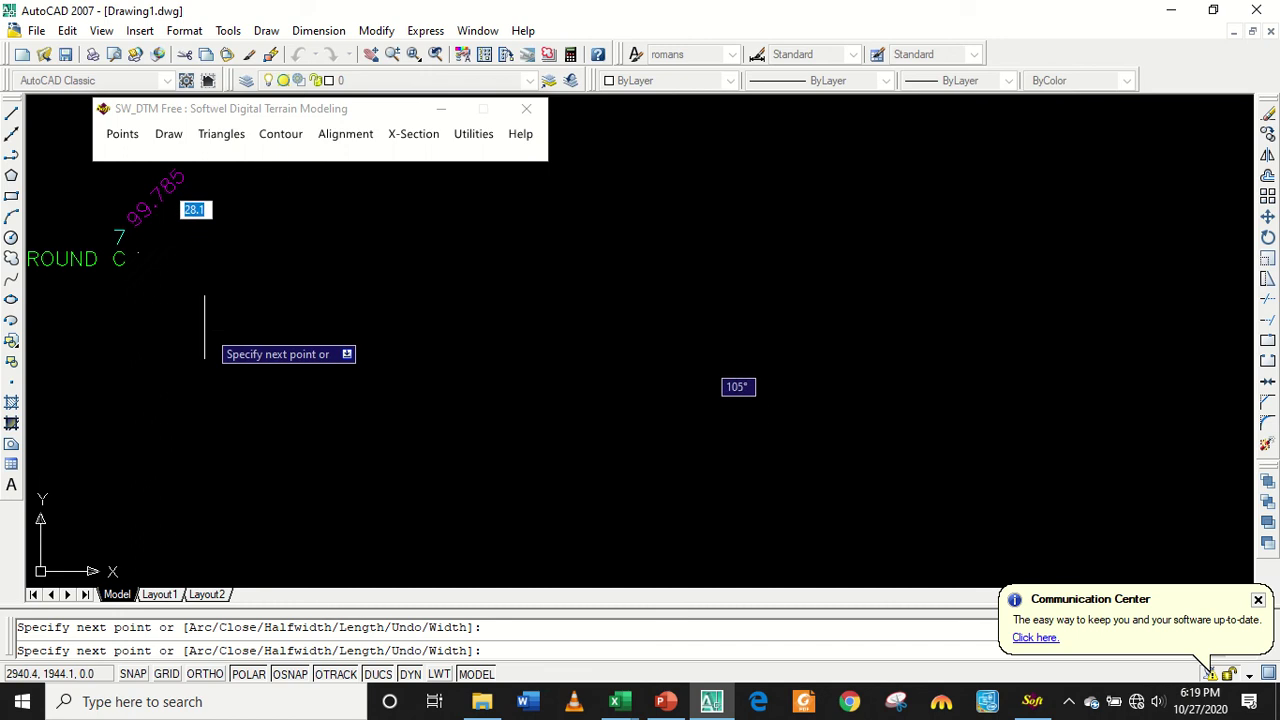
{"action": "left_click", "coordinate": [138, 254]}
Add vertex 6 at GATE C2, close back at point 4 GCG CORNR, and end the polyline.
{"action": "scroll", "coordinate": [480, 430], "scroll_direction": "down", "scroll_amount": 2}
{"action": "scroll", "coordinate": [590, 458], "scroll_direction": "down", "scroll_amount": 1}
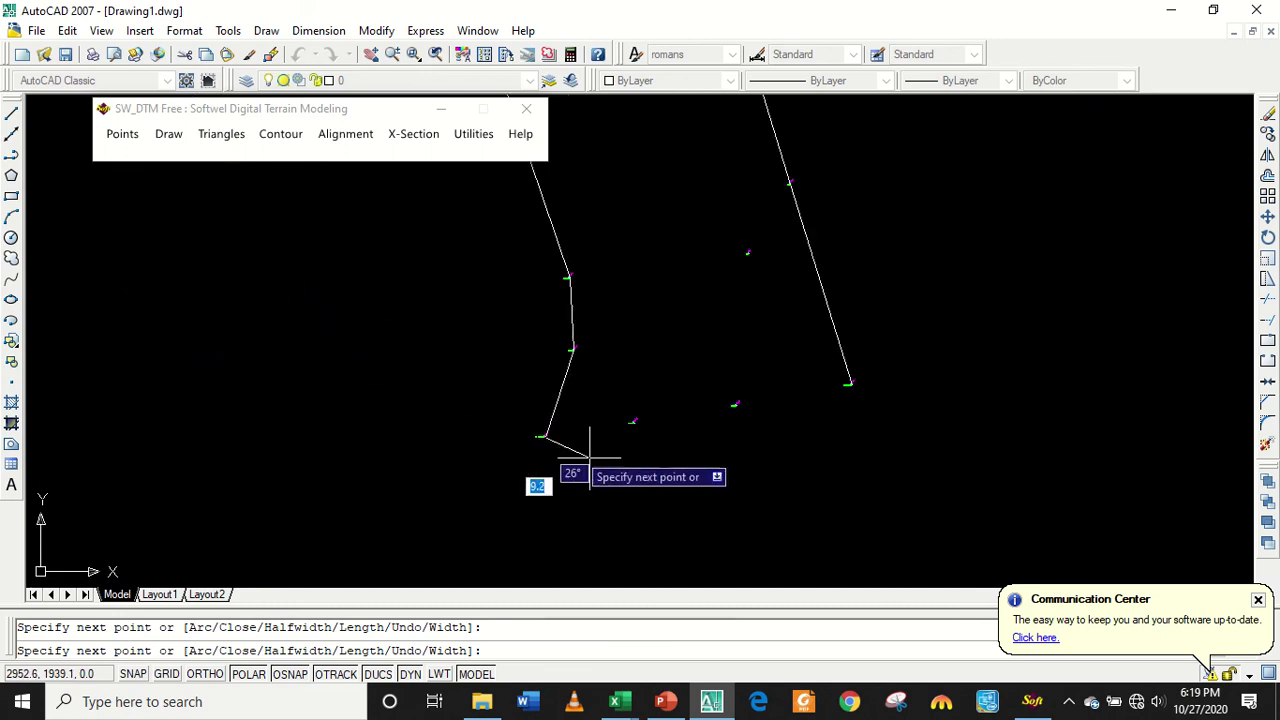
{"action": "scroll", "coordinate": [677, 471], "scroll_direction": "up", "scroll_amount": 2}
{"action": "scroll", "coordinate": [640, 428], "scroll_direction": "up", "scroll_amount": 2}
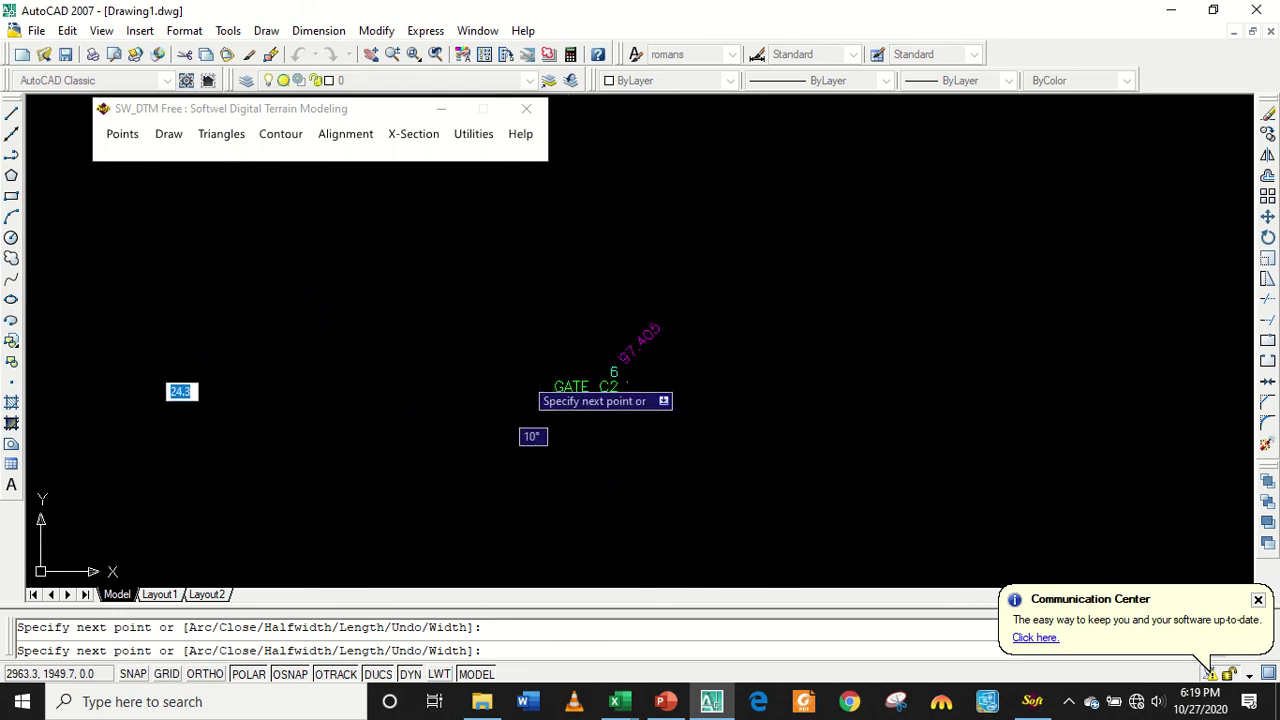
{"action": "scroll", "coordinate": [524, 388], "scroll_direction": "up", "scroll_amount": 2}
{"action": "left_click", "coordinate": [727, 390]}
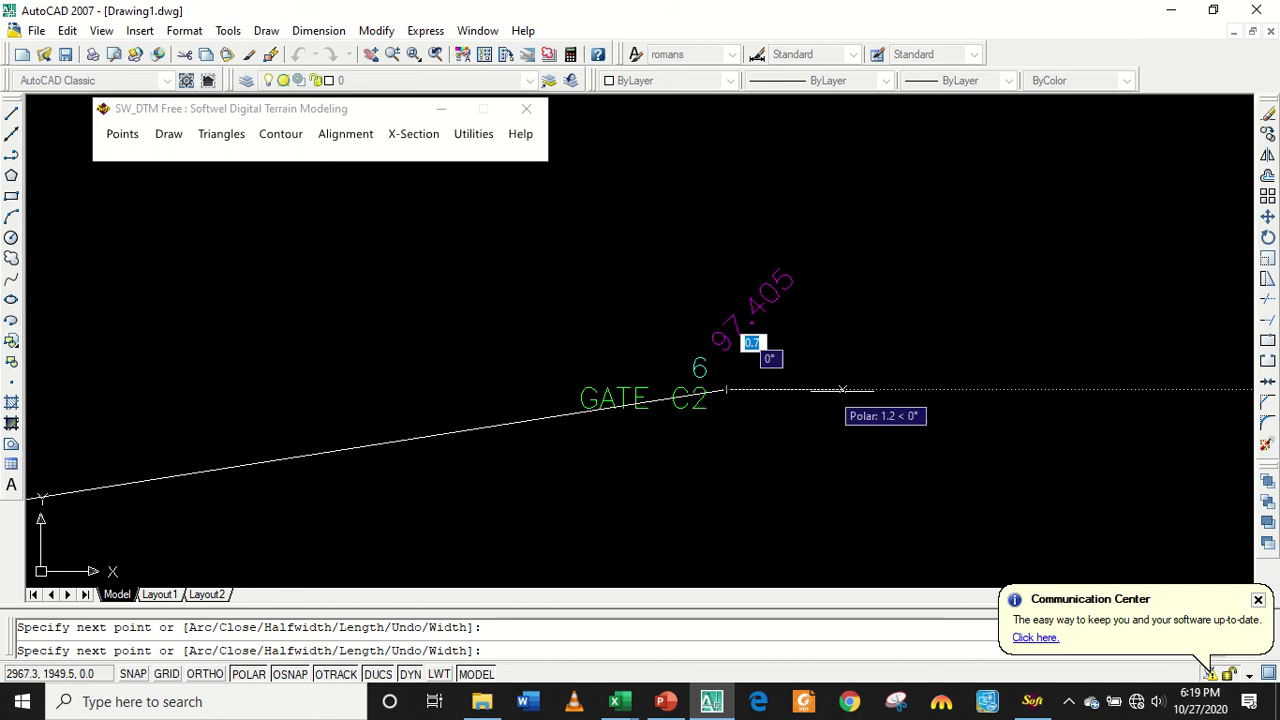
{"action": "scroll", "coordinate": [900, 365], "scroll_direction": "down", "scroll_amount": 3}
{"action": "scroll", "coordinate": [1110, 345], "scroll_direction": "up", "scroll_amount": 1}
{"action": "scroll", "coordinate": [1117, 340], "scroll_direction": "up", "scroll_amount": 2}
{"action": "scroll", "coordinate": [981, 275], "scroll_direction": "up", "scroll_amount": 2}
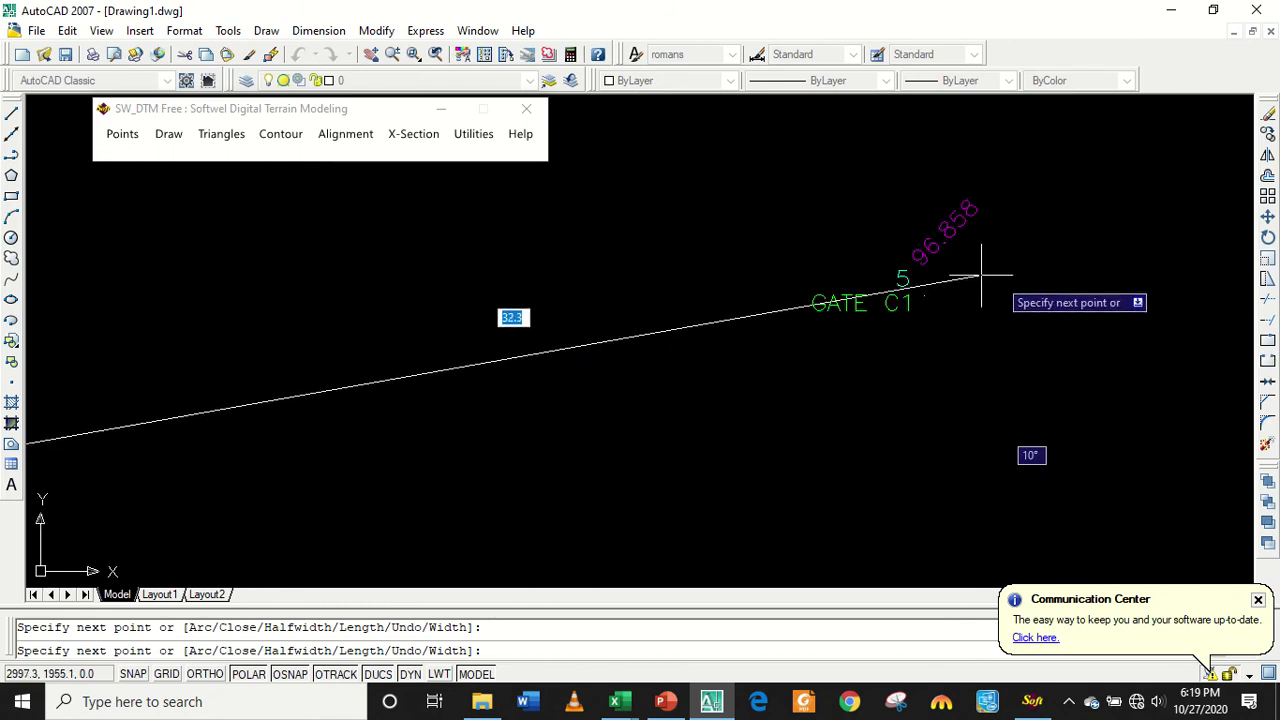
{"action": "scroll", "coordinate": [971, 297], "scroll_direction": "down", "scroll_amount": 3}
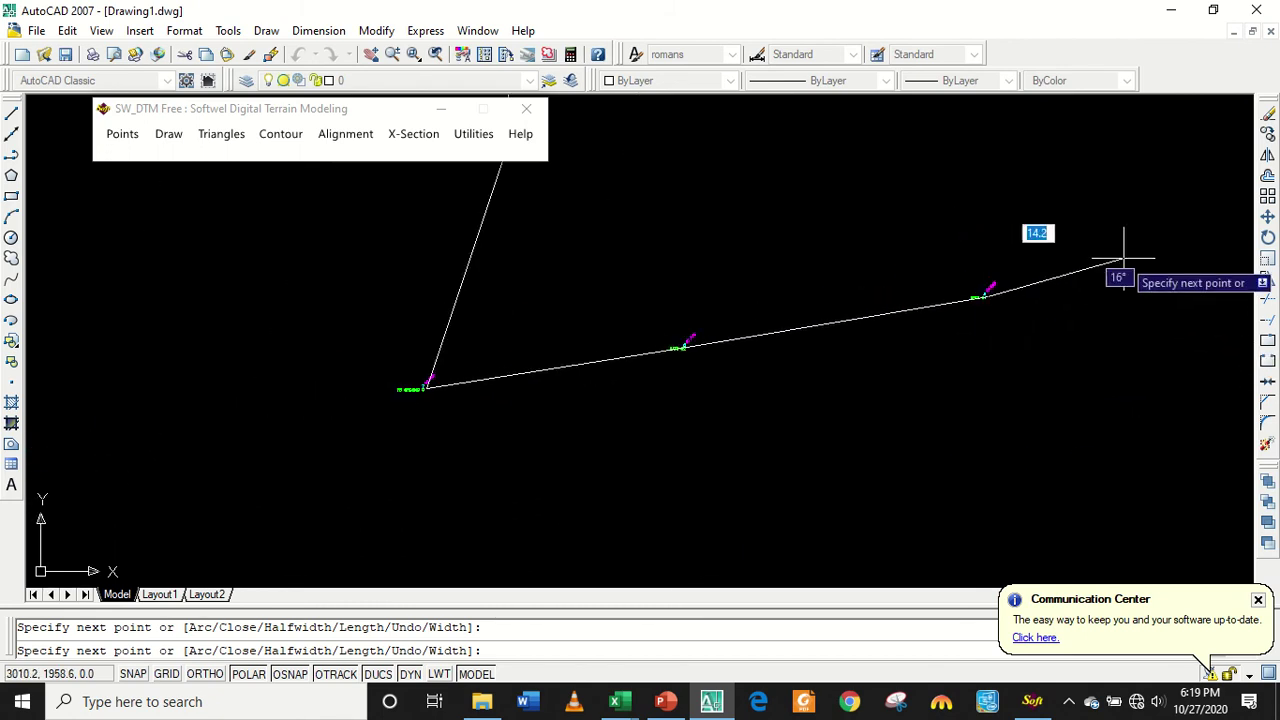
{"action": "scroll", "coordinate": [1114, 266], "scroll_direction": "down", "scroll_amount": 2}
{"action": "middle_click_drag", "start_coordinate": [1131, 257], "coordinate": [576, 396]}
{"action": "scroll", "coordinate": [731, 366], "scroll_direction": "up", "scroll_amount": 3}
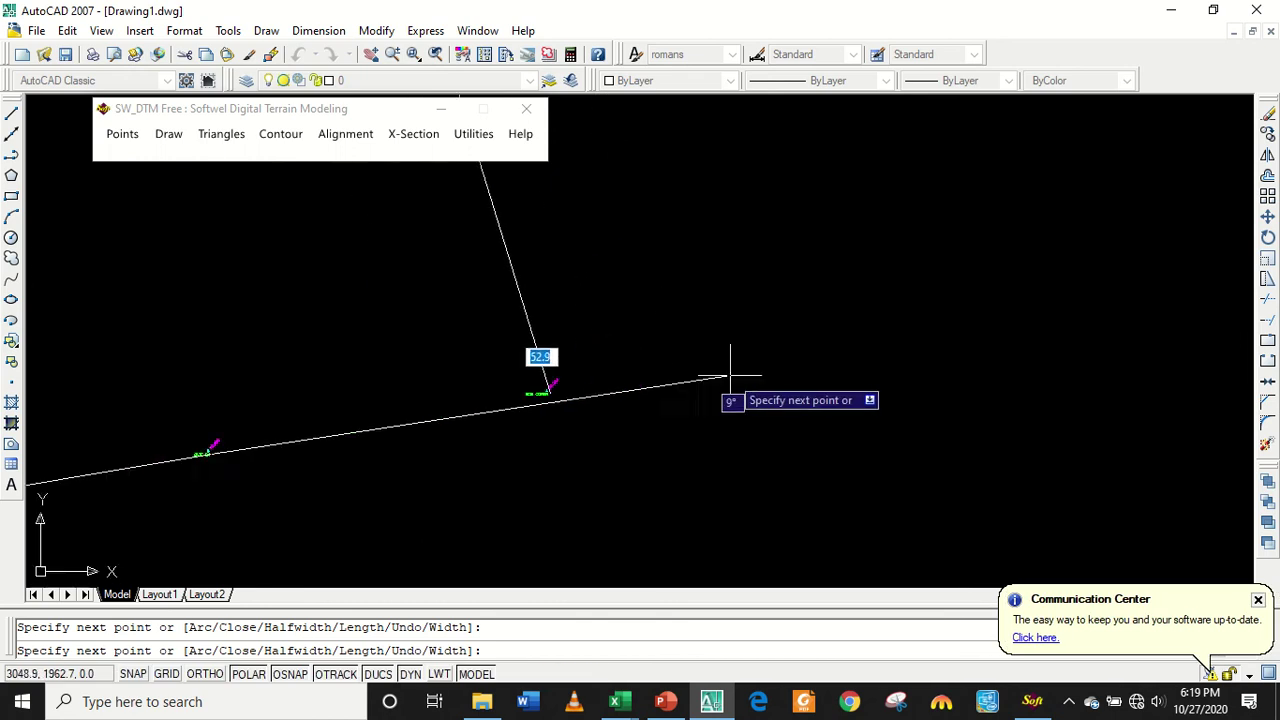
{"action": "scroll", "coordinate": [423, 380], "scroll_direction": "up", "scroll_amount": 2}
{"action": "scroll", "coordinate": [417, 423], "scroll_direction": "up", "scroll_amount": 2}
{"action": "scroll", "coordinate": [417, 415], "scroll_direction": "up", "scroll_amount": 2}
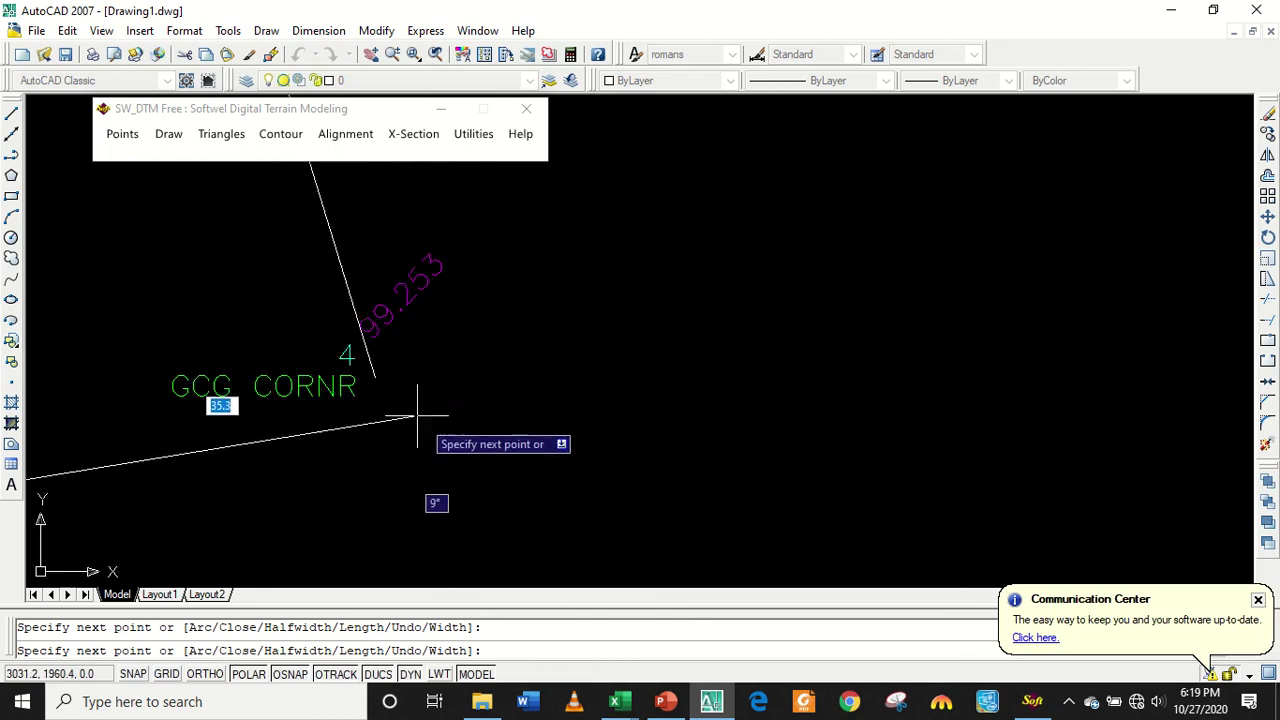
{"action": "left_click", "coordinate": [374, 378]}
{"action": "key", "text": "Return"}
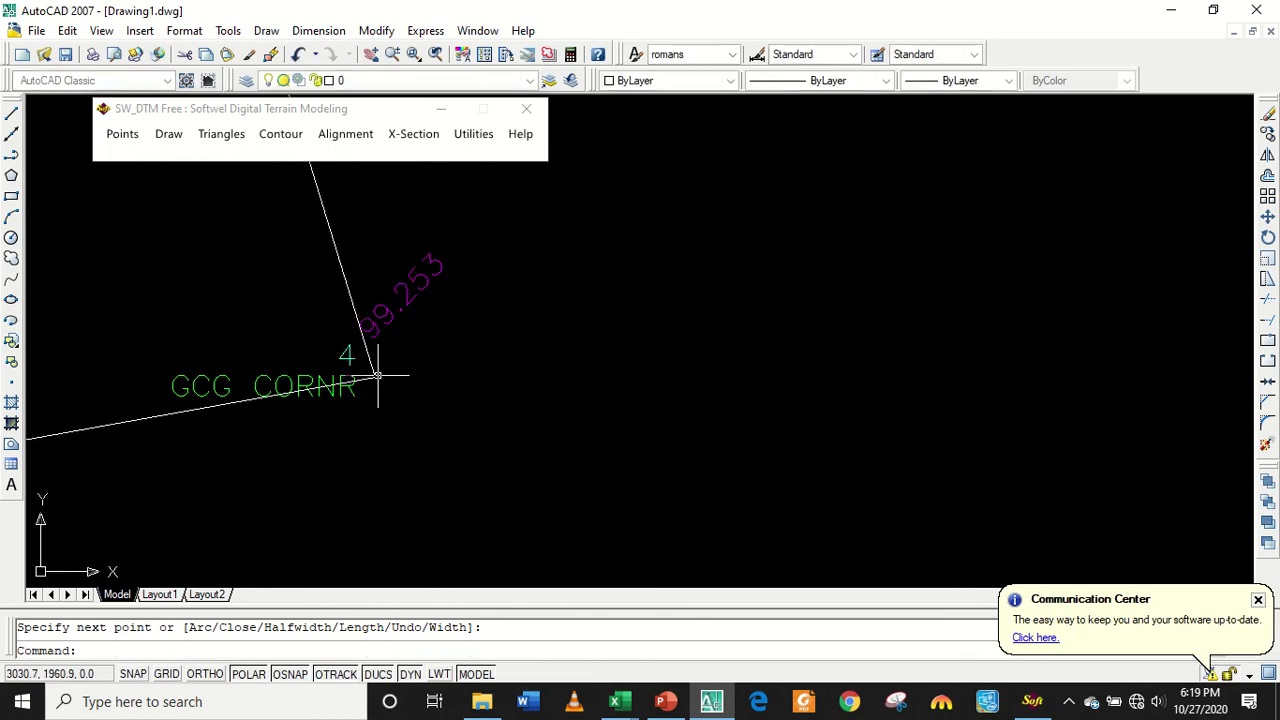
Center the finished boundary outline in the view.
{"action": "scroll", "coordinate": [412, 370], "scroll_direction": "down", "scroll_amount": 2}
{"action": "scroll", "coordinate": [420, 374], "scroll_direction": "down", "scroll_amount": 2}
{"action": "scroll", "coordinate": [418, 375], "scroll_direction": "down", "scroll_amount": 2}
{"action": "scroll", "coordinate": [414, 368], "scroll_direction": "up", "scroll_amount": 6}
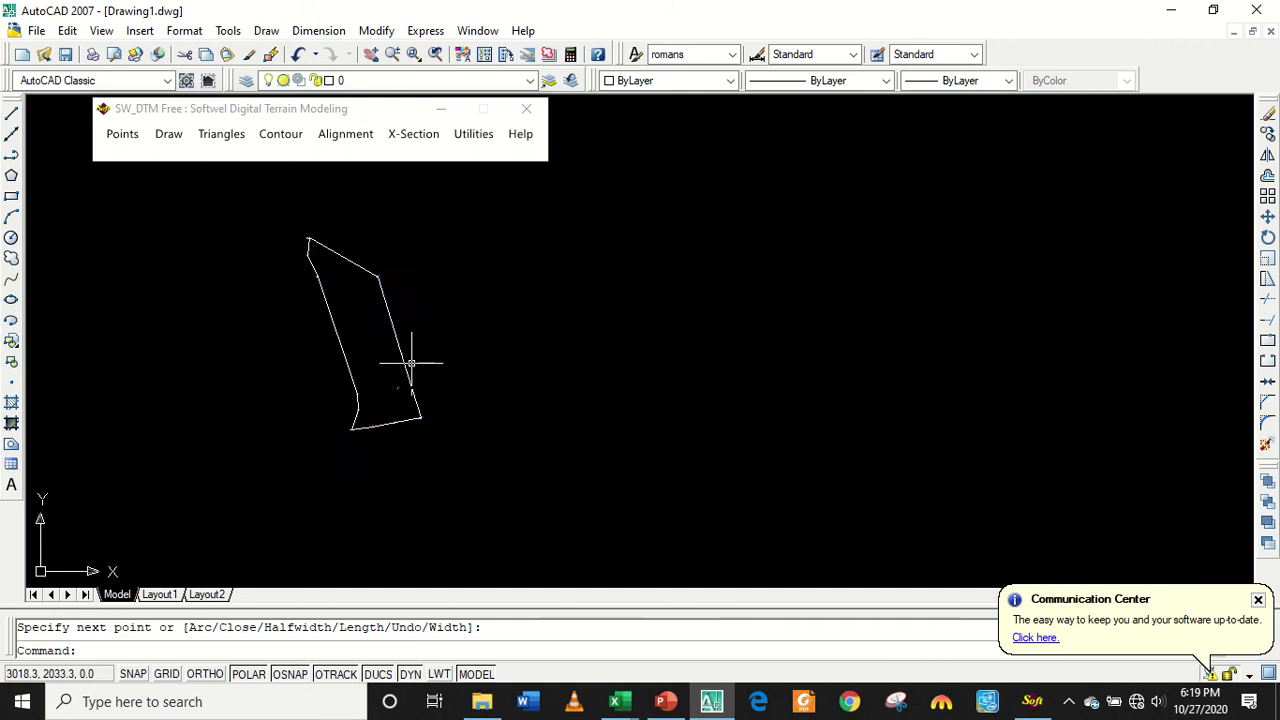
{"action": "scroll", "coordinate": [395, 360], "scroll_direction": "up", "scroll_amount": 2}
{"action": "middle_click_drag", "start_coordinate": [403, 360], "coordinate": [787, 380]}
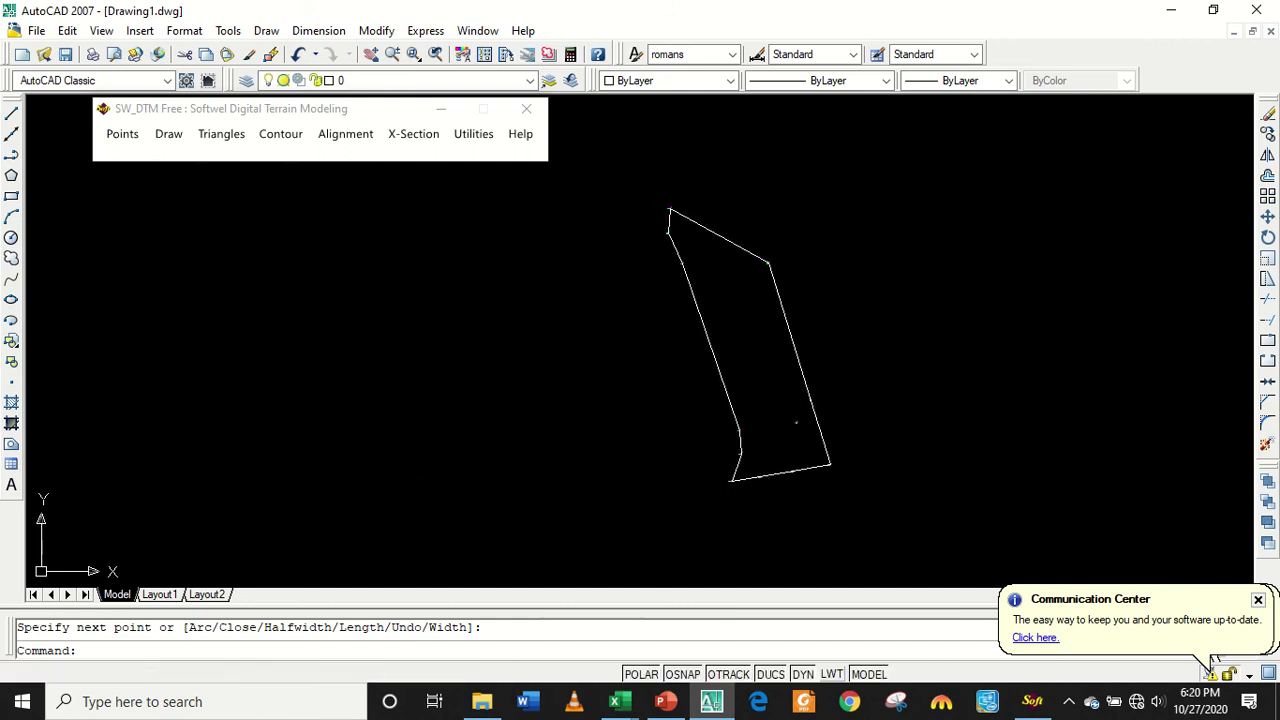
{"action": "scroll", "coordinate": [790, 373], "scroll_direction": "up", "scroll_amount": 2}
{"action": "scroll", "coordinate": [790, 373], "scroll_direction": "up", "scroll_amount": 1}
{"action": "scroll", "coordinate": [790, 373], "scroll_direction": "down", "scroll_amount": 2}
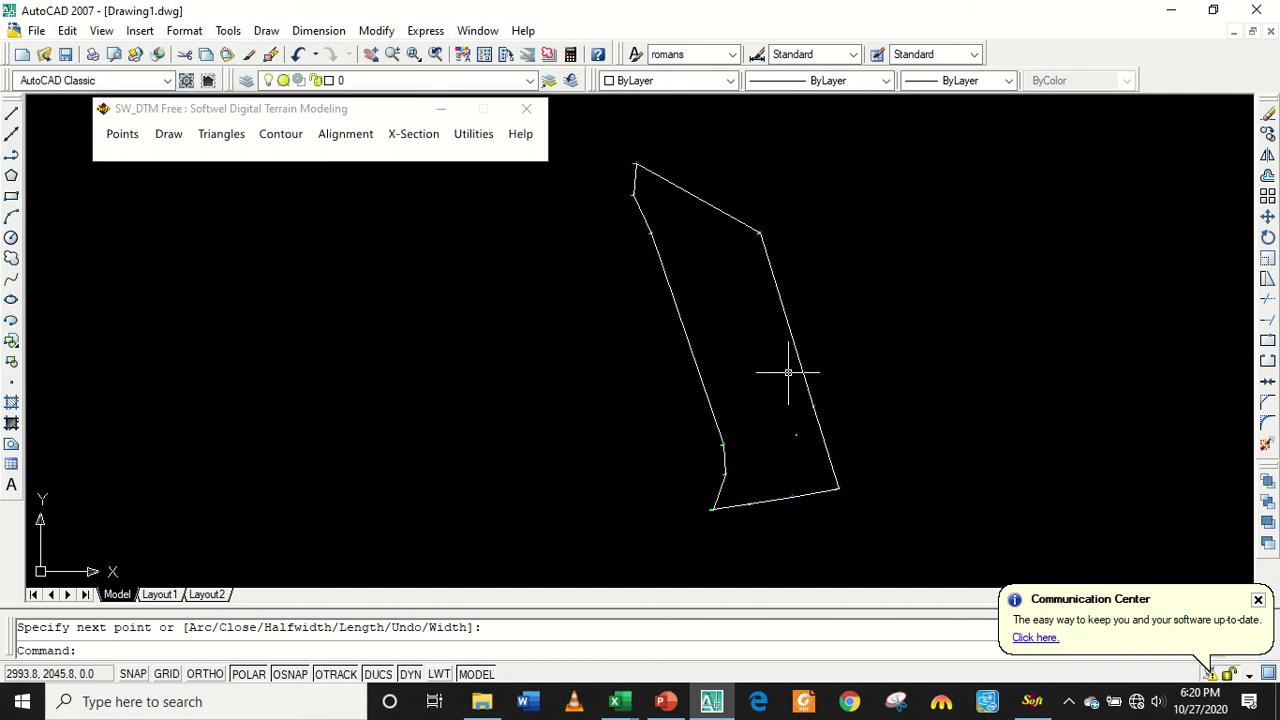
Load xy.lsp from the Desktop with APPLOAD, then close the loader.
{"action": "type", "text": "ap"}
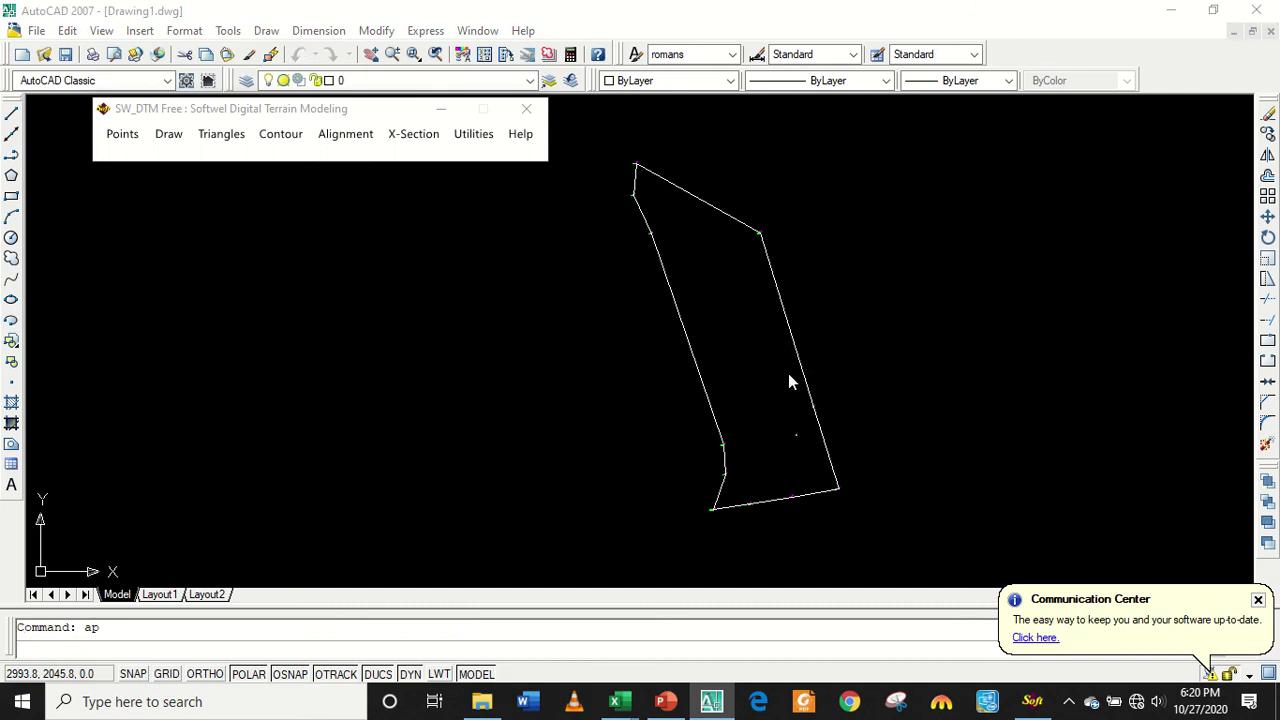
{"action": "key", "text": "Return"}
{"action": "scroll", "coordinate": [572, 252], "scroll_direction": "down", "scroll_amount": 5}
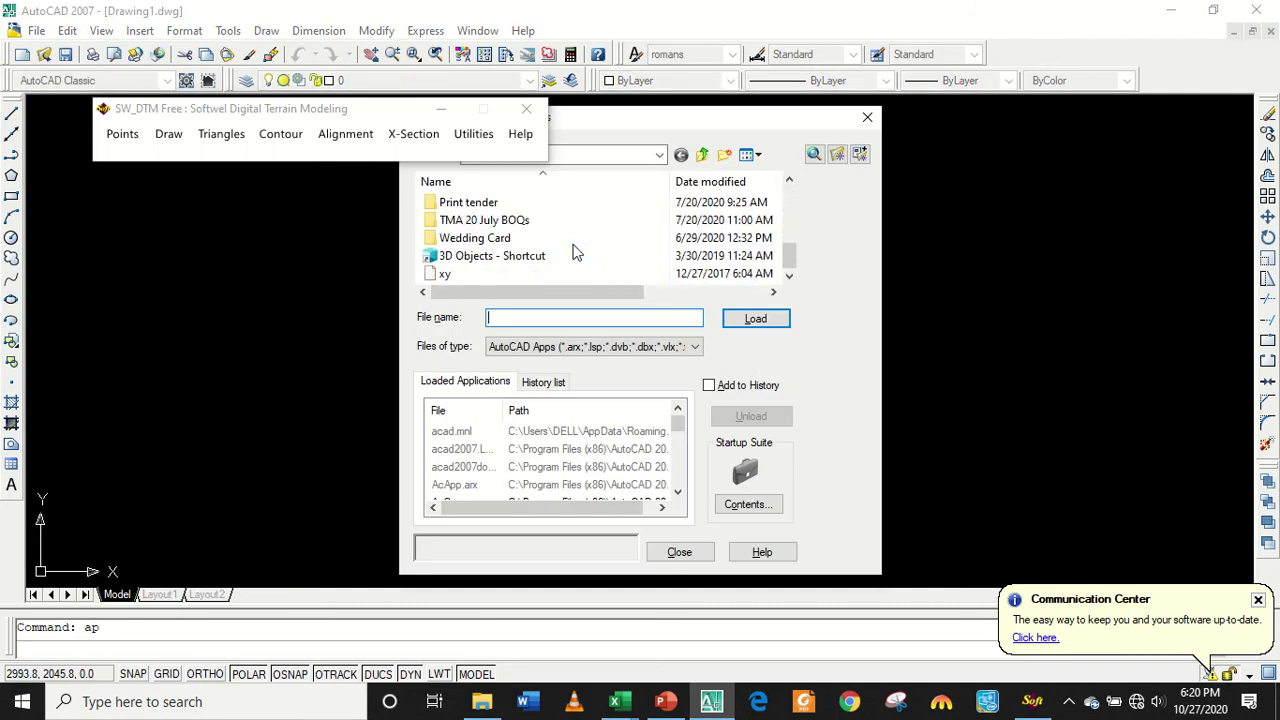
{"action": "scroll", "coordinate": [445, 275], "scroll_direction": "up", "scroll_amount": 5}
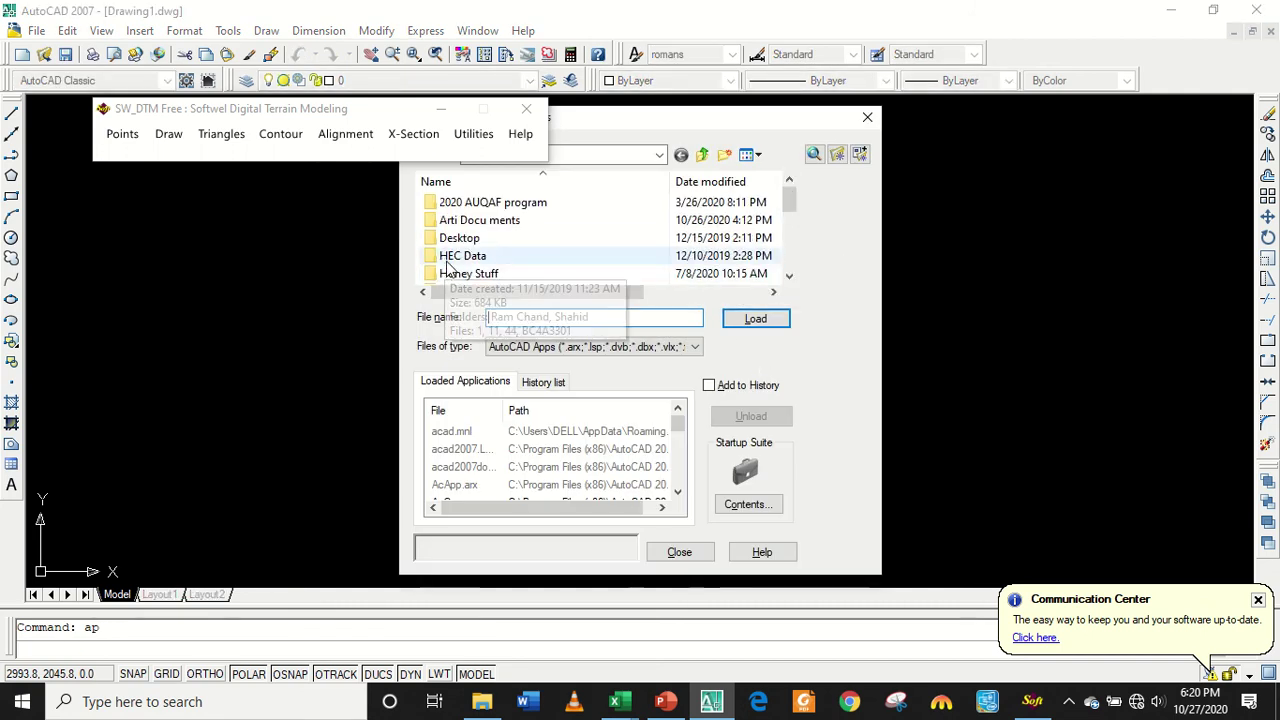
{"action": "left_click_drag", "start_coordinate": [374, 110], "coordinate": [294, 47]}
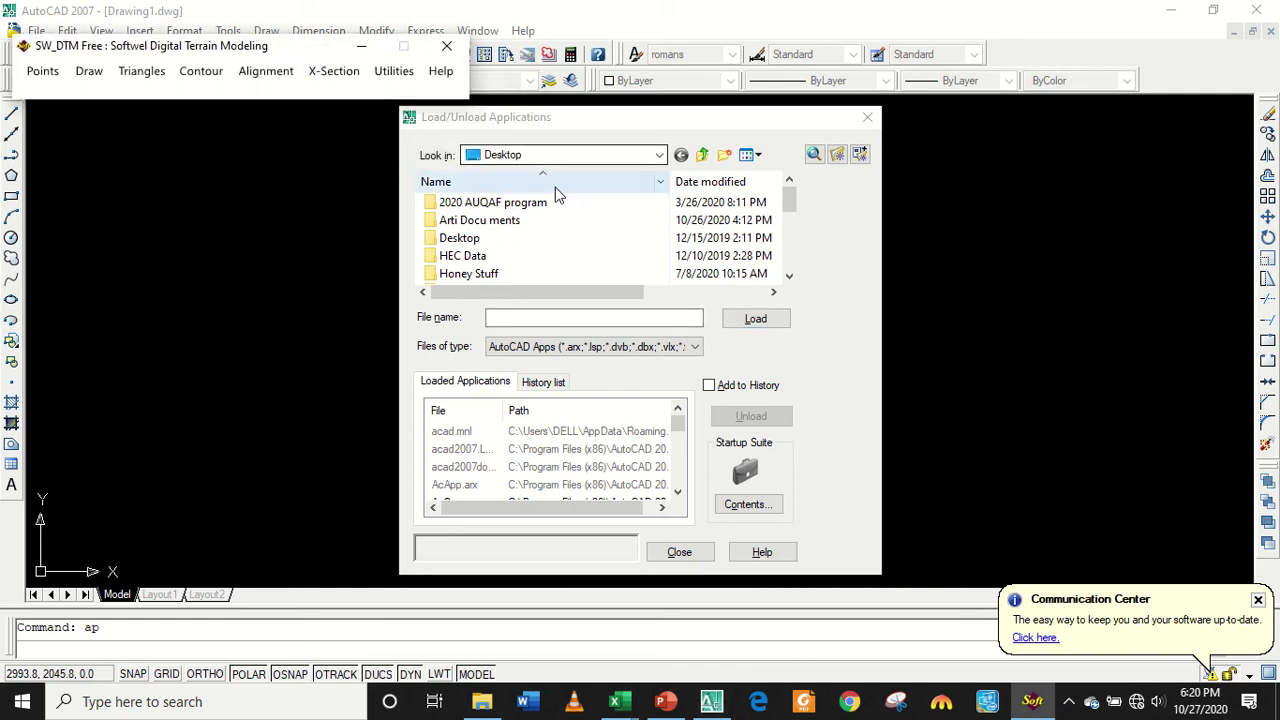
{"action": "scroll", "coordinate": [558, 210], "scroll_direction": "down", "scroll_amount": 5}
{"action": "double_click", "coordinate": [446, 274]}
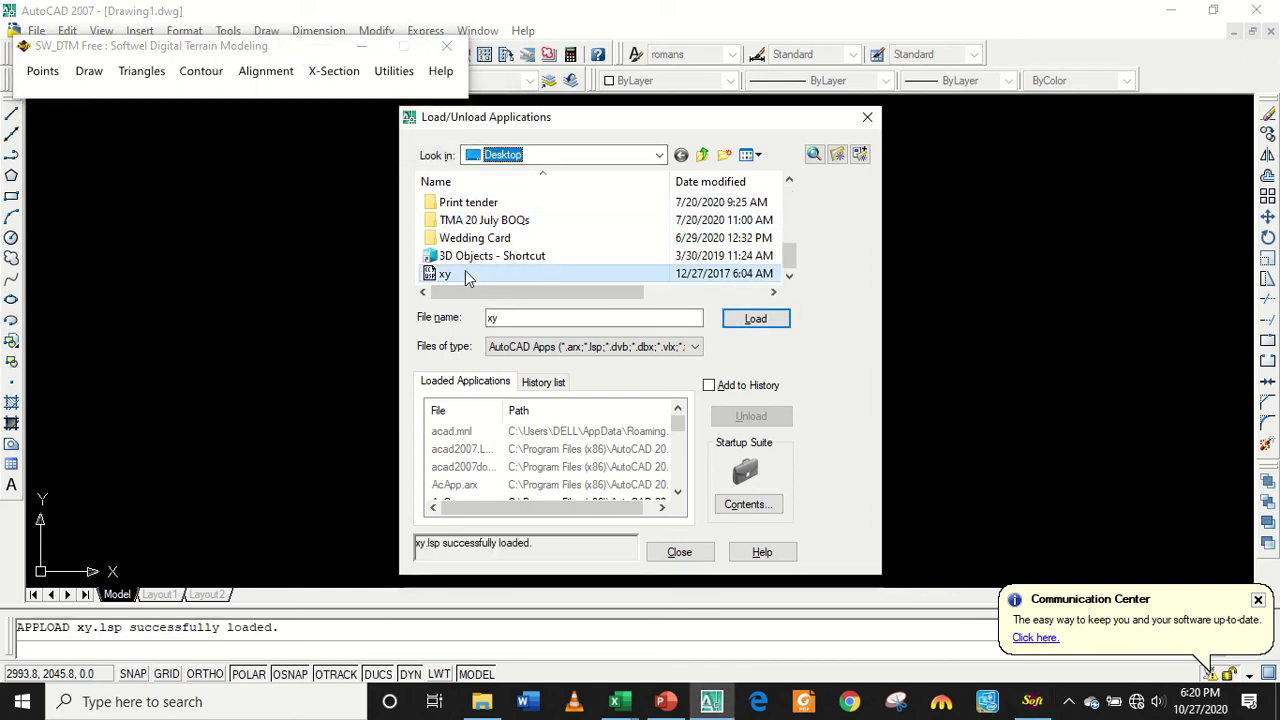
{"action": "left_click", "coordinate": [755, 322]}
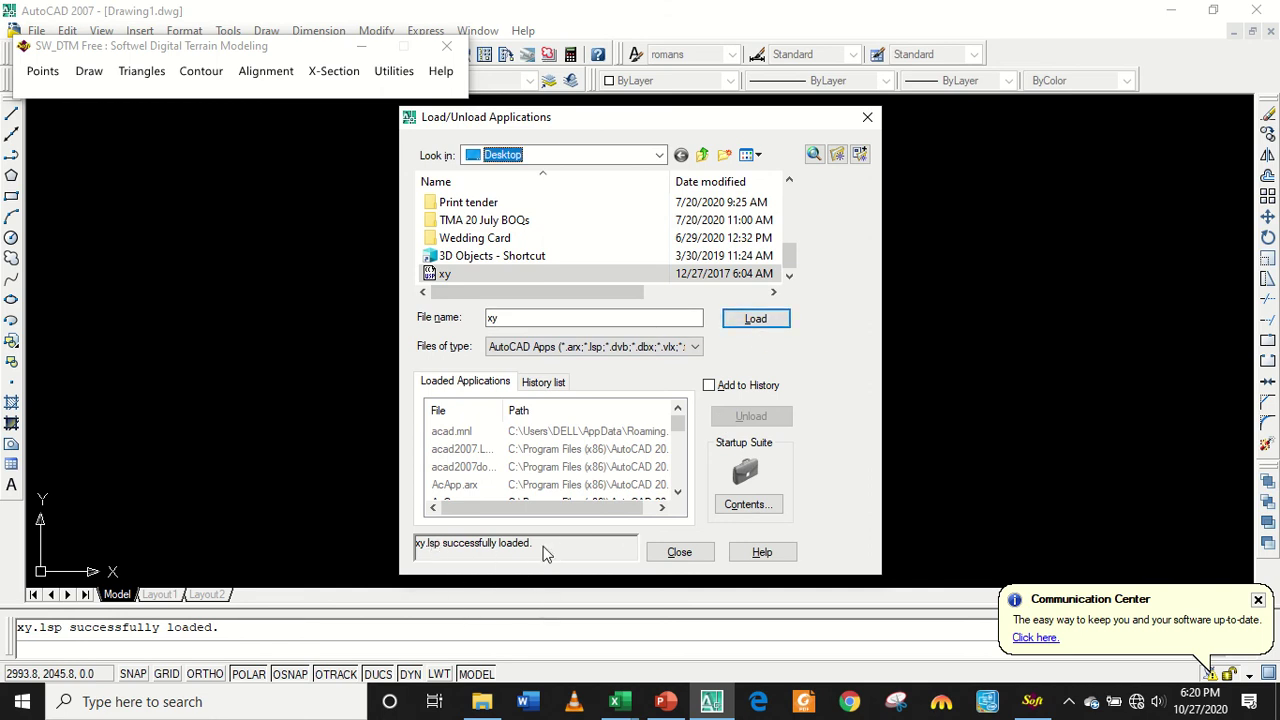
{"action": "left_click", "coordinate": [679, 553]}
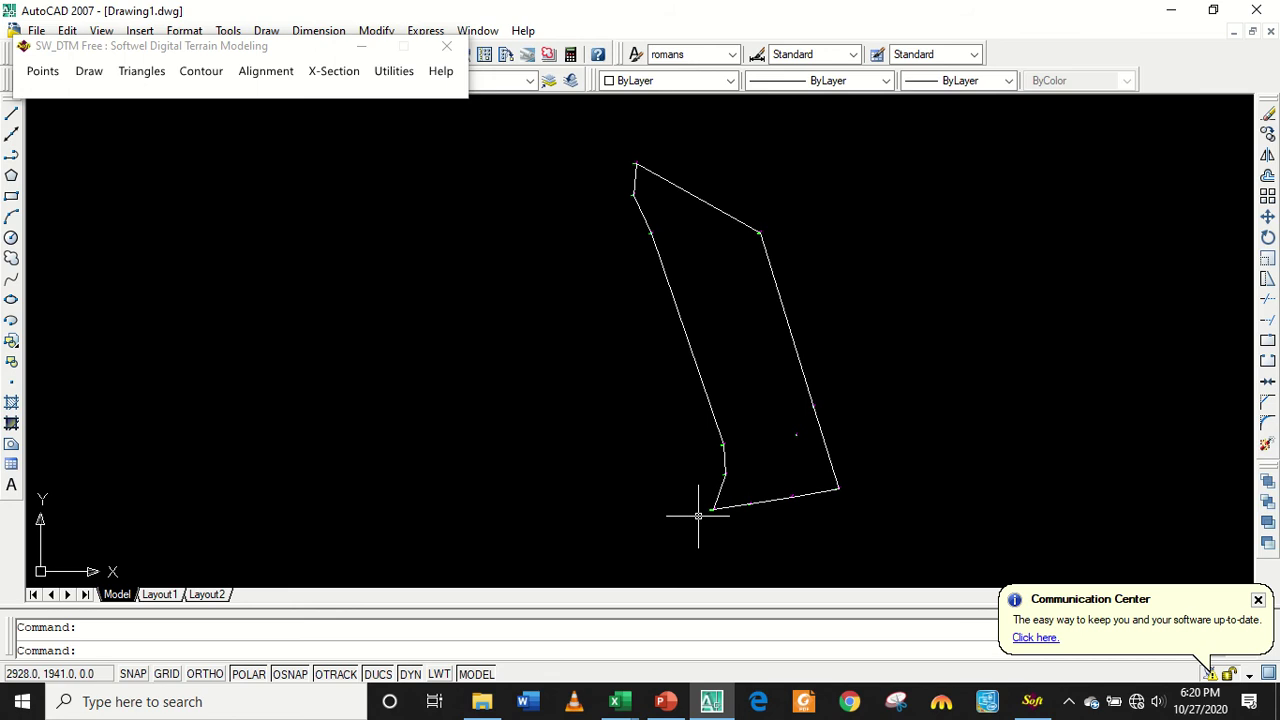
{"action": "mouse_move", "coordinate": [511, 45]}
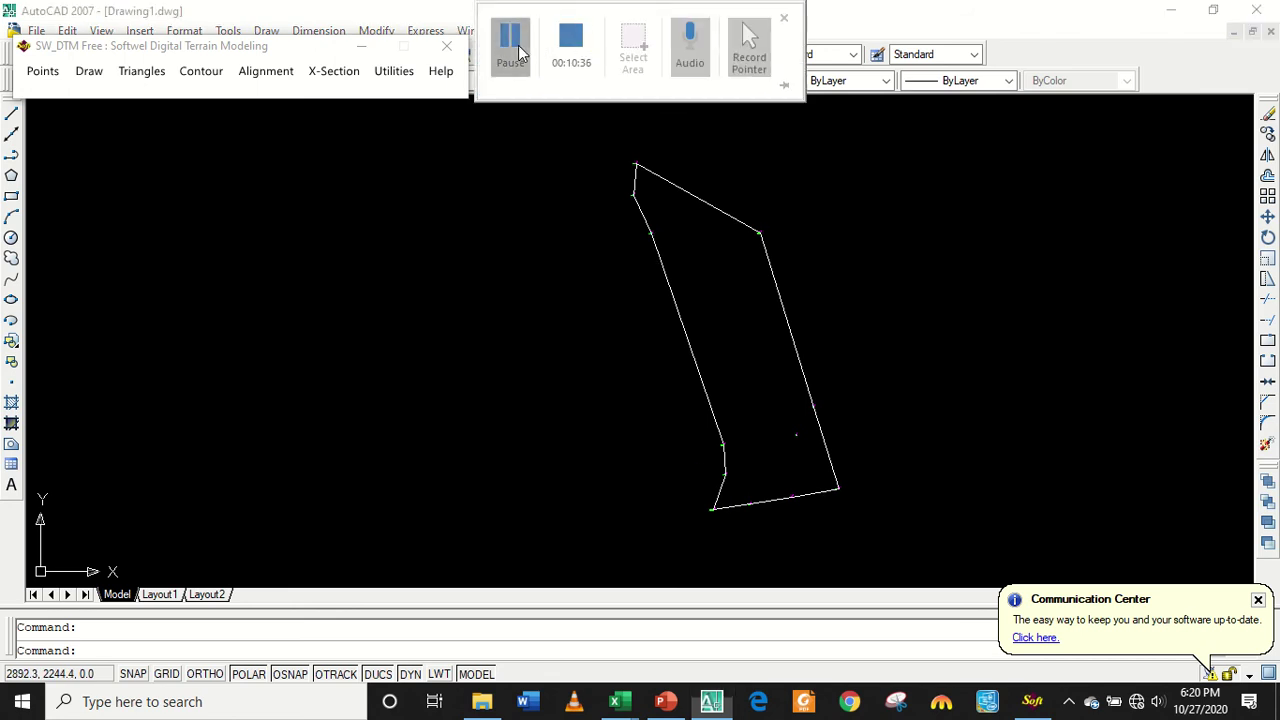
Run xy on point BM1 and place its coordinate label reading 3000.0 over 2000.0.
{"action": "left_click", "coordinate": [660, 445]}
{"action": "type", "text": "xy"}
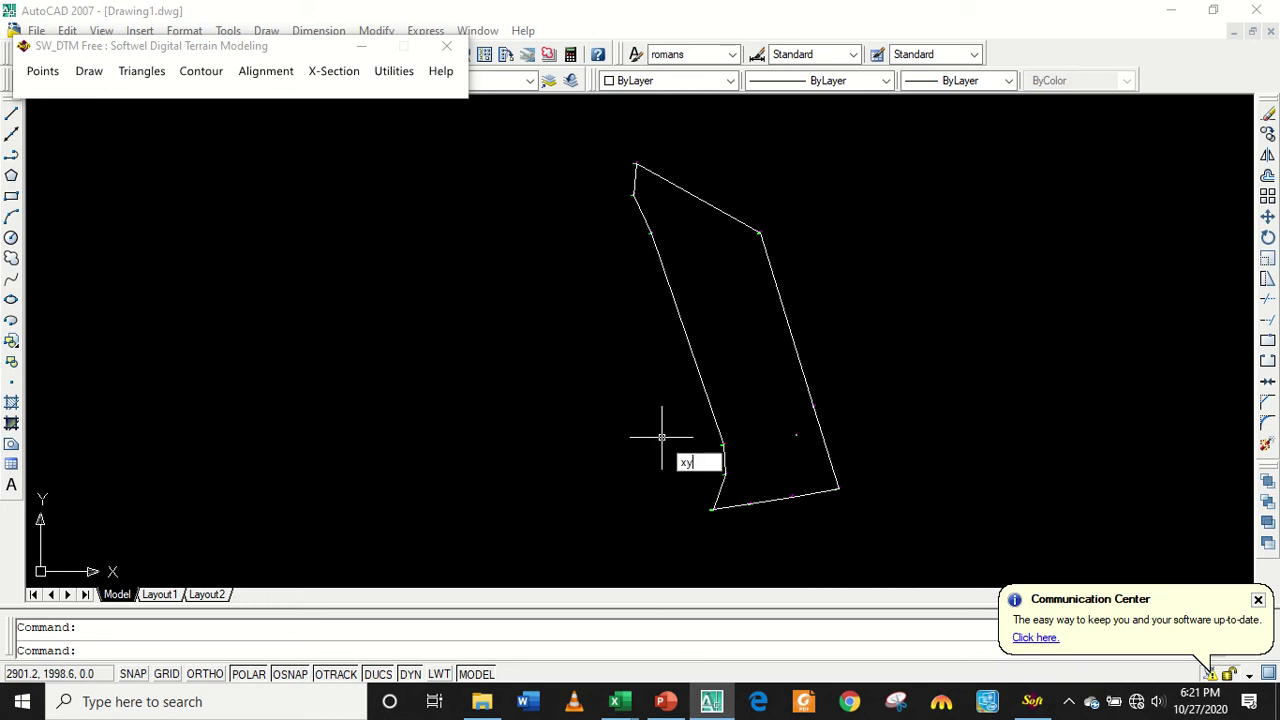
{"action": "key", "text": "Return"}
{"action": "scroll", "coordinate": [785, 447], "scroll_direction": "up", "scroll_amount": 5}
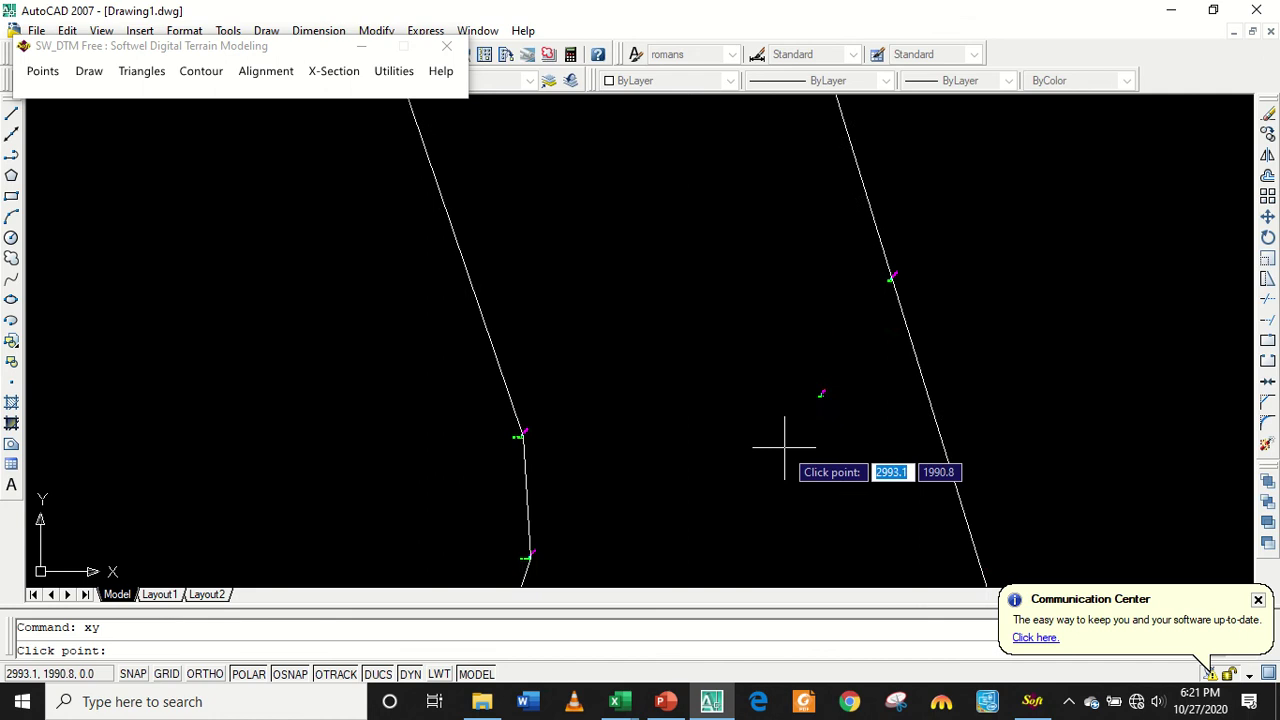
{"action": "scroll", "coordinate": [830, 435], "scroll_direction": "up", "scroll_amount": 2}
{"action": "scroll", "coordinate": [730, 345], "scroll_direction": "up", "scroll_amount": 2}
{"action": "scroll", "coordinate": [745, 370], "scroll_direction": "up", "scroll_amount": 1}
{"action": "scroll", "coordinate": [700, 350], "scroll_direction": "up", "scroll_amount": 3}
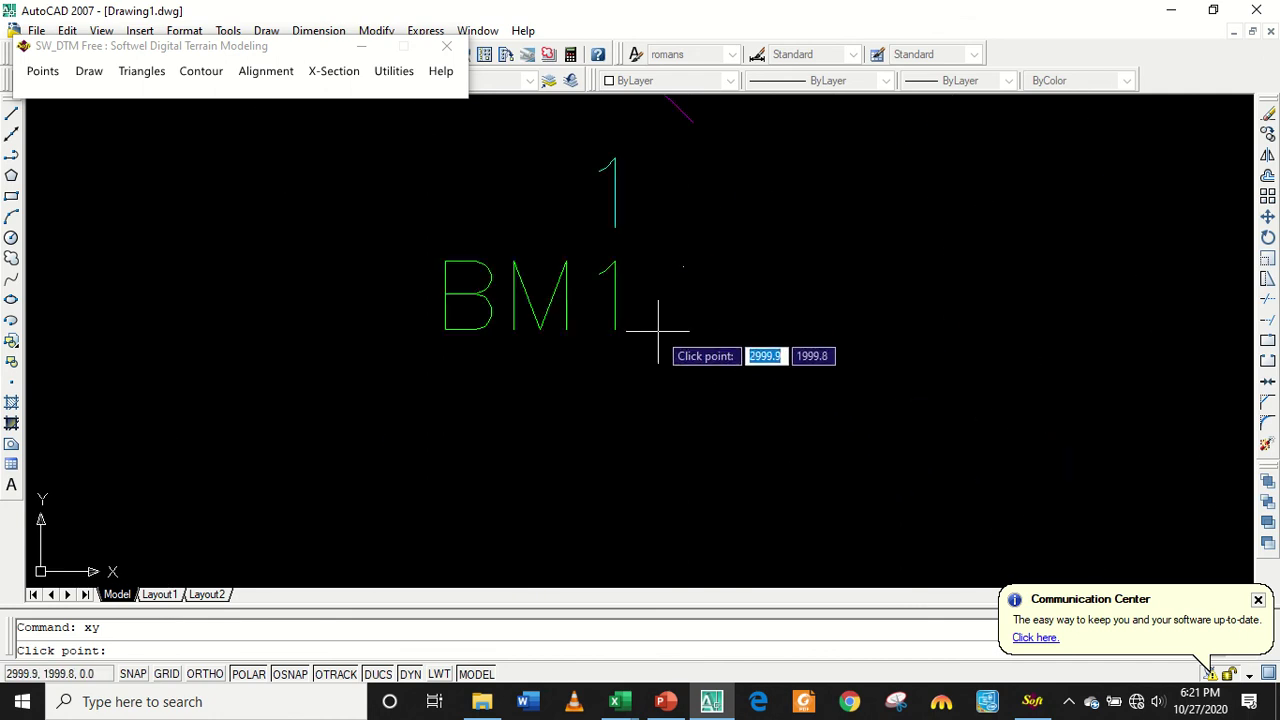
{"action": "left_click", "coordinate": [683, 267]}
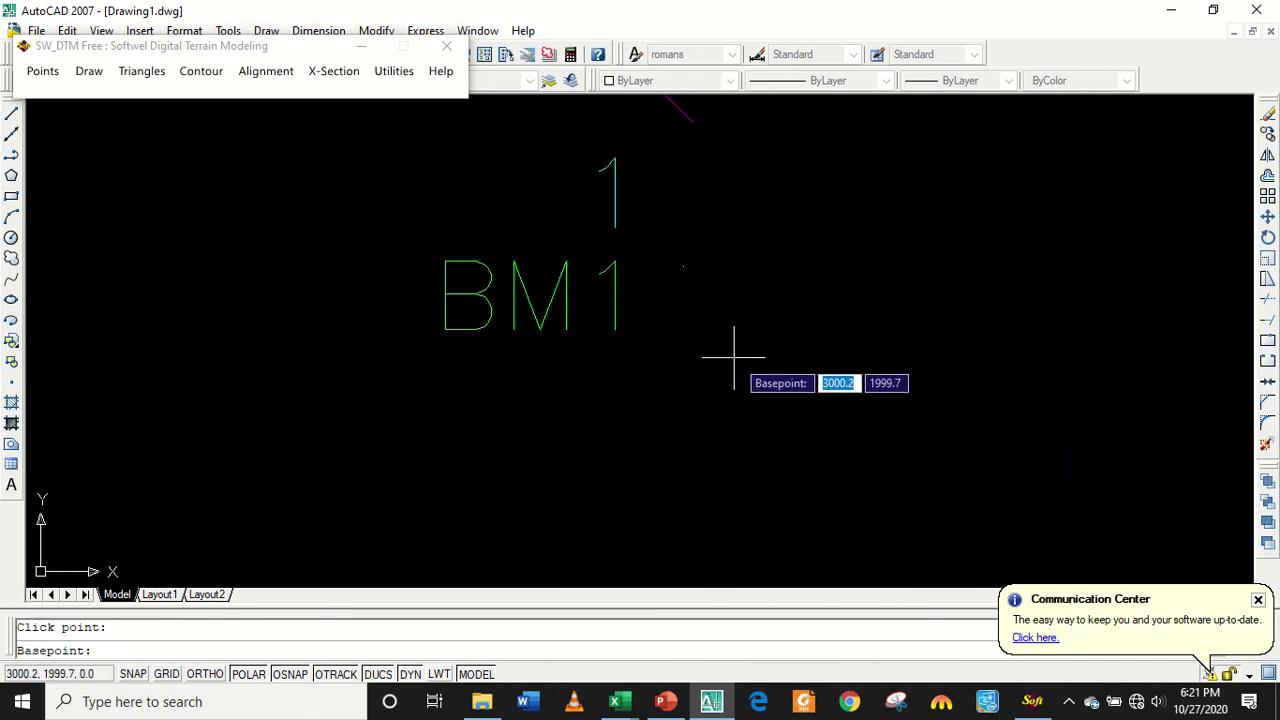
{"action": "left_click", "coordinate": [756, 375]}
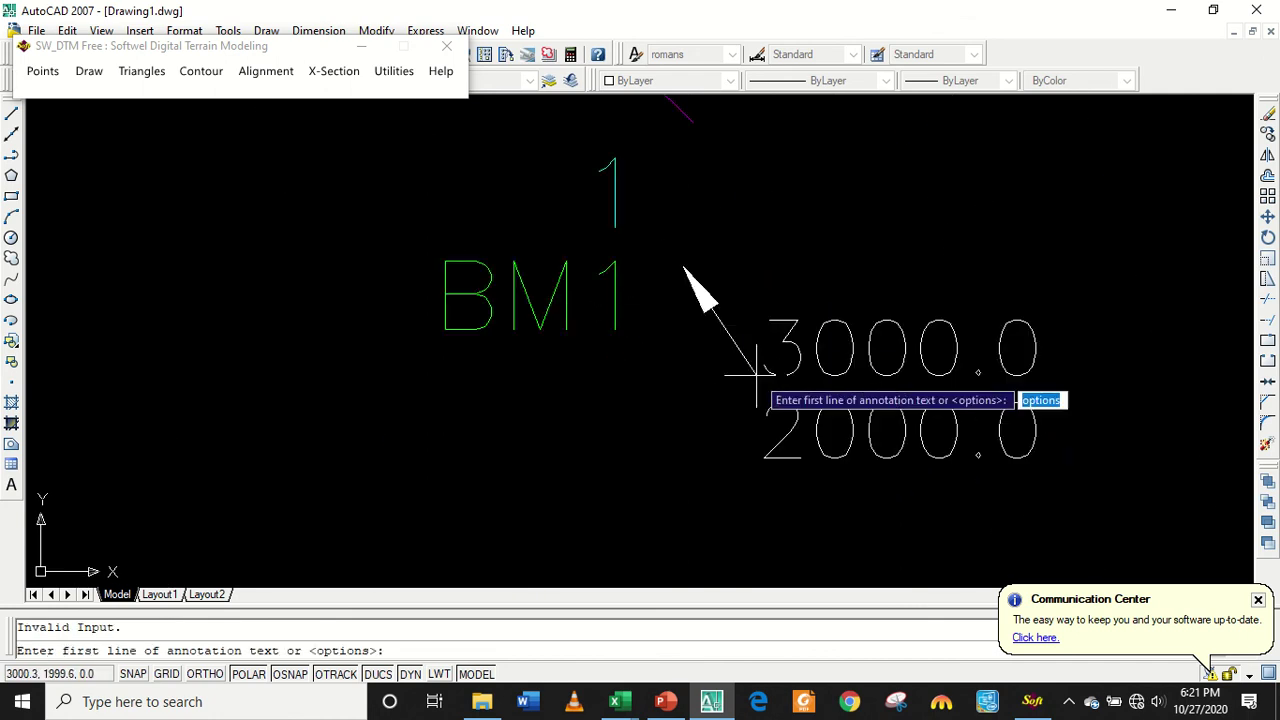
{"action": "key", "text": "Escape"}
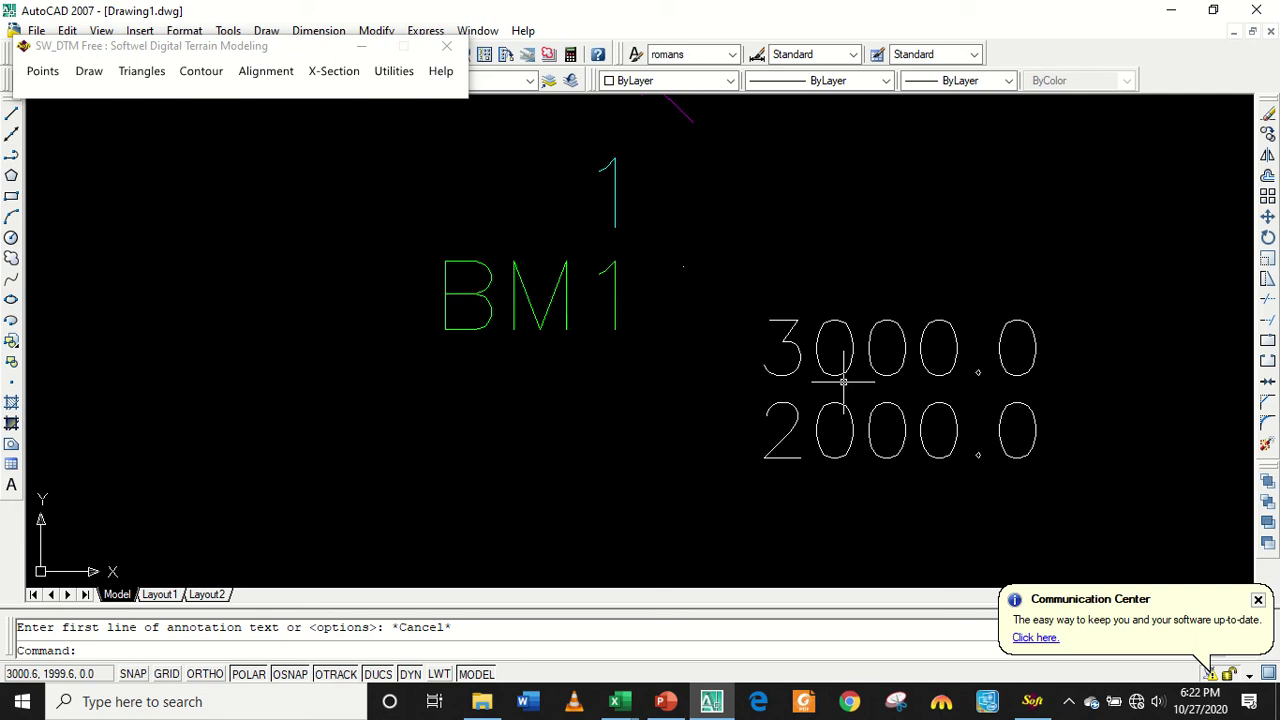
Zoom out, pan and zoom in to center the view on corner 4, GCG CORNR.
{"action": "scroll", "coordinate": [843, 381], "scroll_direction": "down", "scroll_amount": 3}
{"action": "scroll", "coordinate": [843, 381], "scroll_direction": "down", "scroll_amount": 3}
{"action": "scroll", "coordinate": [1023, 360], "scroll_direction": "down", "scroll_amount": 2}
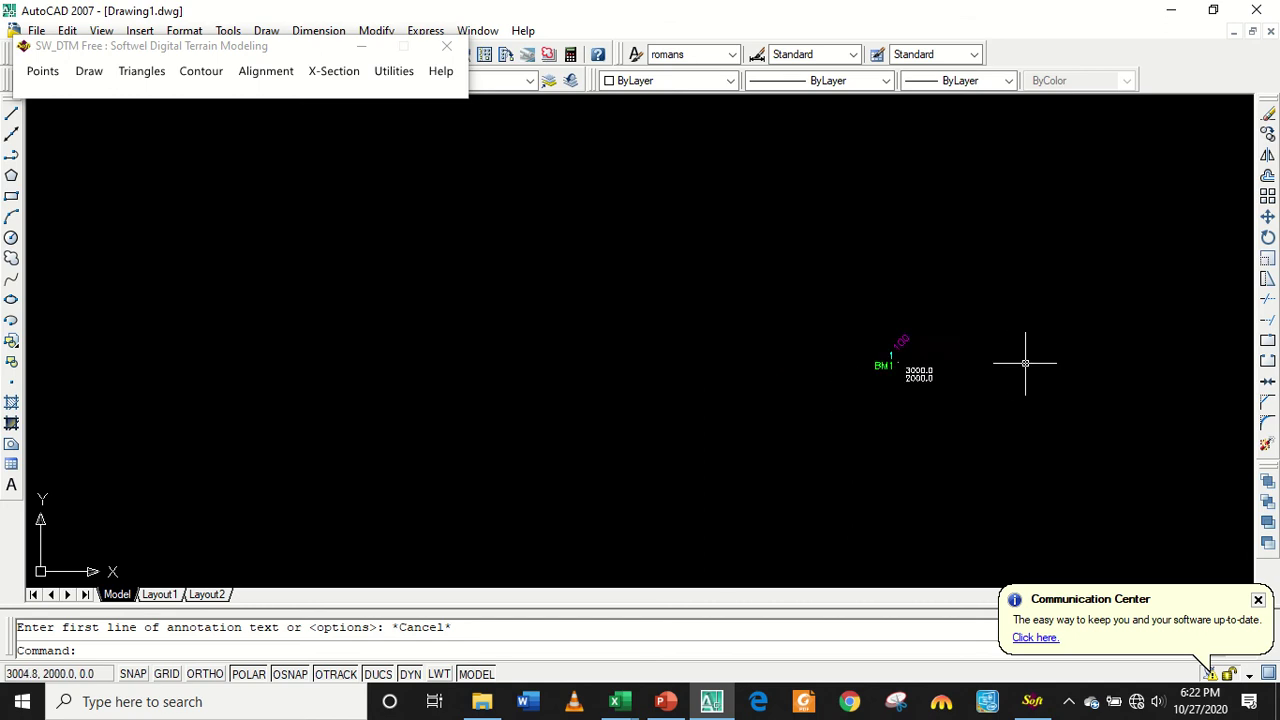
{"action": "scroll", "coordinate": [1105, 375], "scroll_direction": "down", "scroll_amount": 2}
{"action": "scroll", "coordinate": [1105, 375], "scroll_direction": "down", "scroll_amount": 3}
{"action": "middle_click_drag", "start_coordinate": [920, 350], "coordinate": [463, 471]}
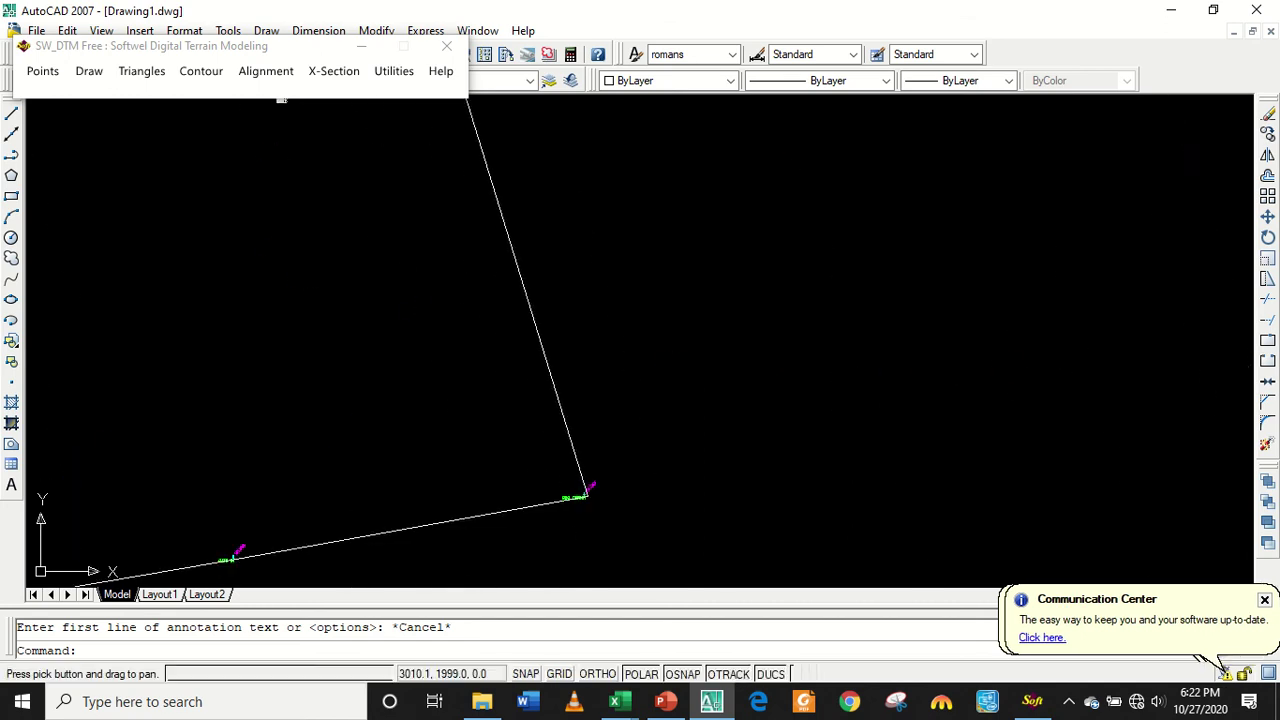
{"action": "scroll", "coordinate": [580, 492], "scroll_direction": "up", "scroll_amount": 1}
{"action": "scroll", "coordinate": [580, 492], "scroll_direction": "up", "scroll_amount": 1}
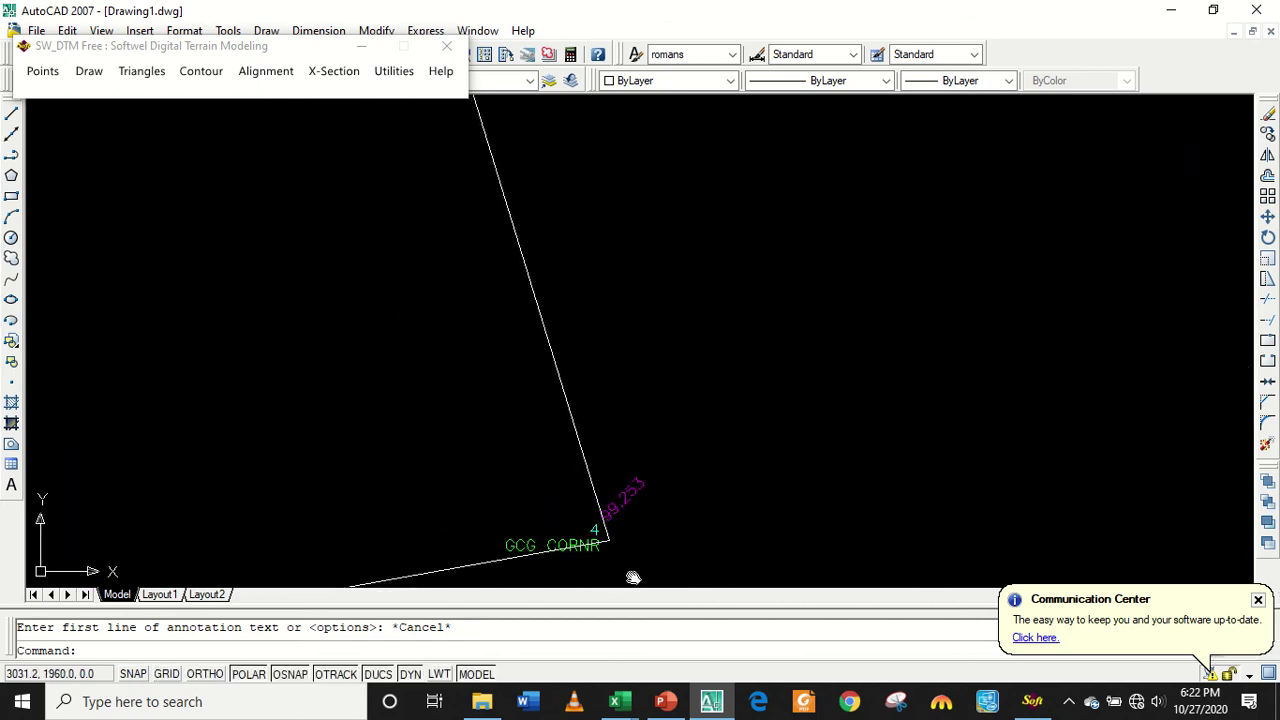
{"action": "middle_click_drag", "start_coordinate": [634, 577], "coordinate": [625, 410]}
{"action": "scroll", "coordinate": [608, 371], "scroll_direction": "up", "scroll_amount": 3}
{"action": "scroll", "coordinate": [543, 309], "scroll_direction": "up", "scroll_amount": 1}
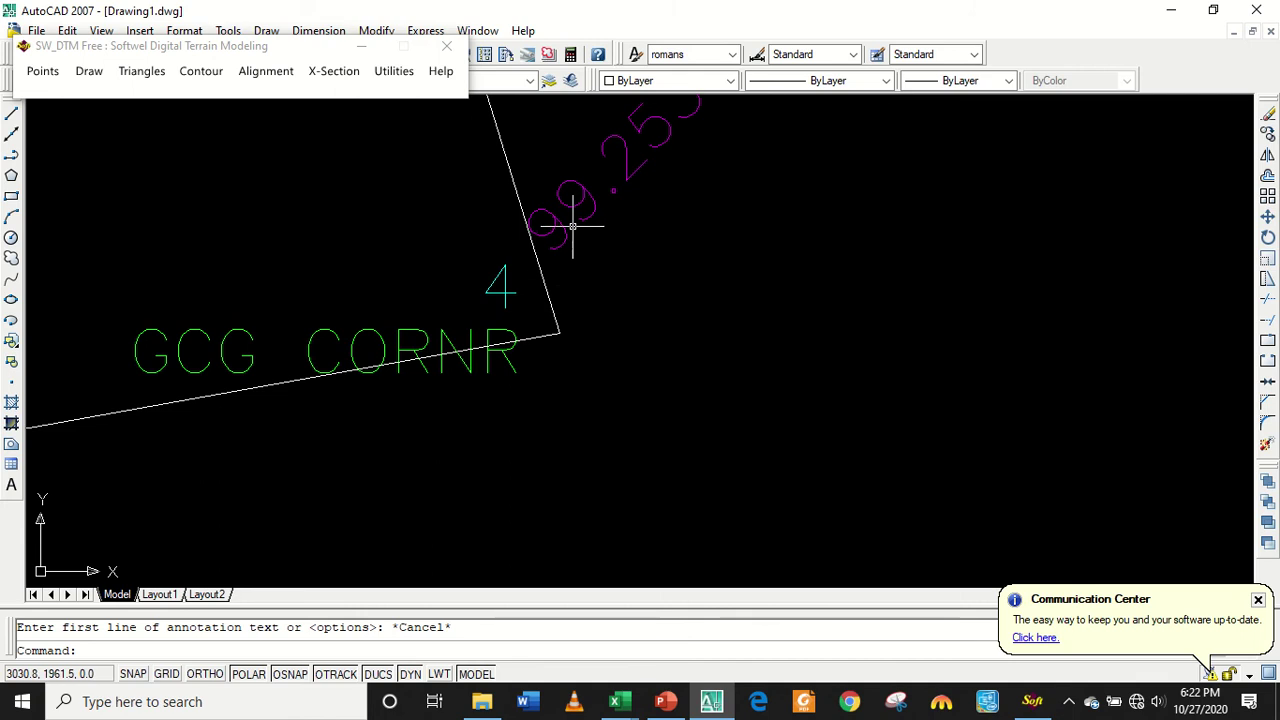
{"action": "left_click", "coordinate": [56, 373]}
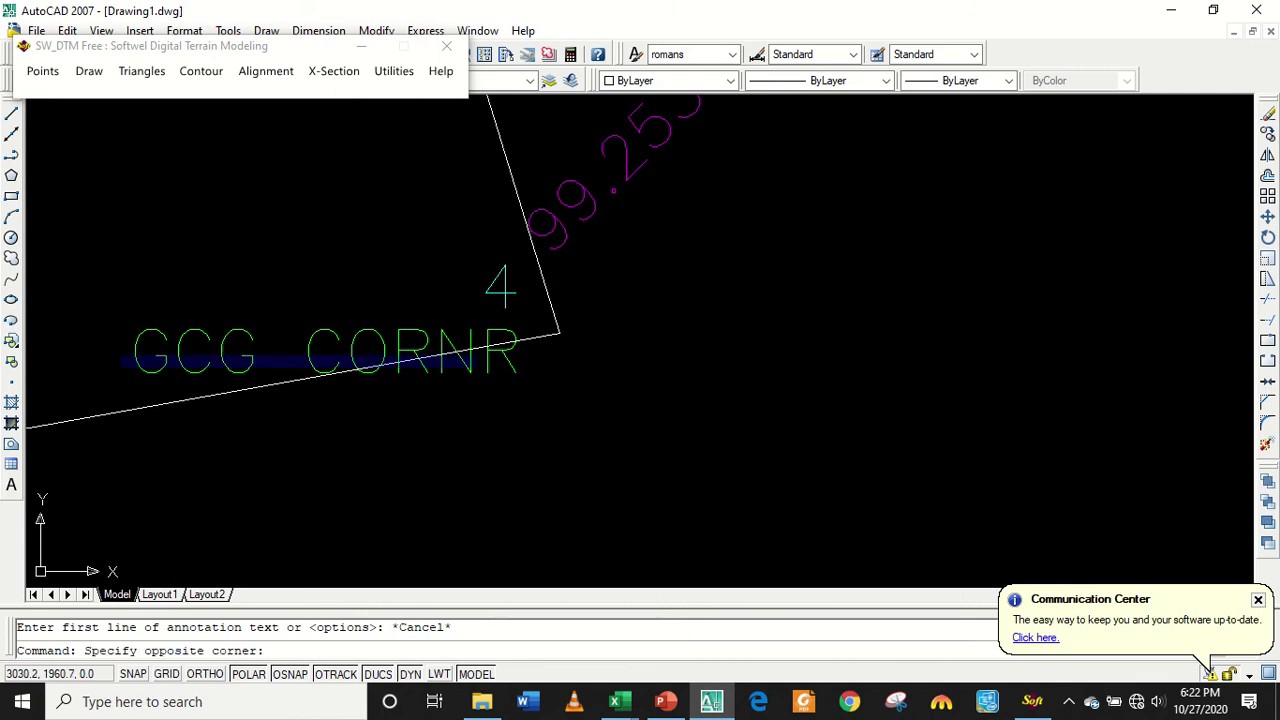
{"action": "left_click", "coordinate": [496, 368]}
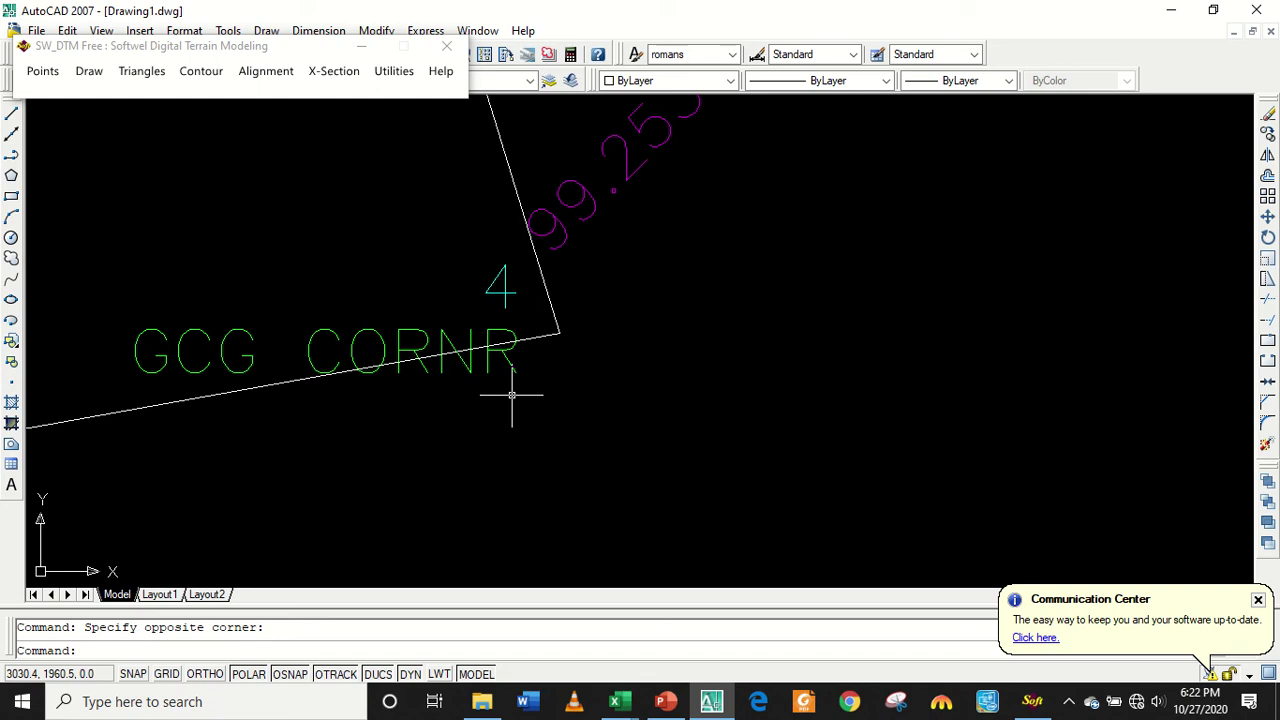
{"action": "scroll", "coordinate": [522, 403], "scroll_direction": "down", "scroll_amount": 2}
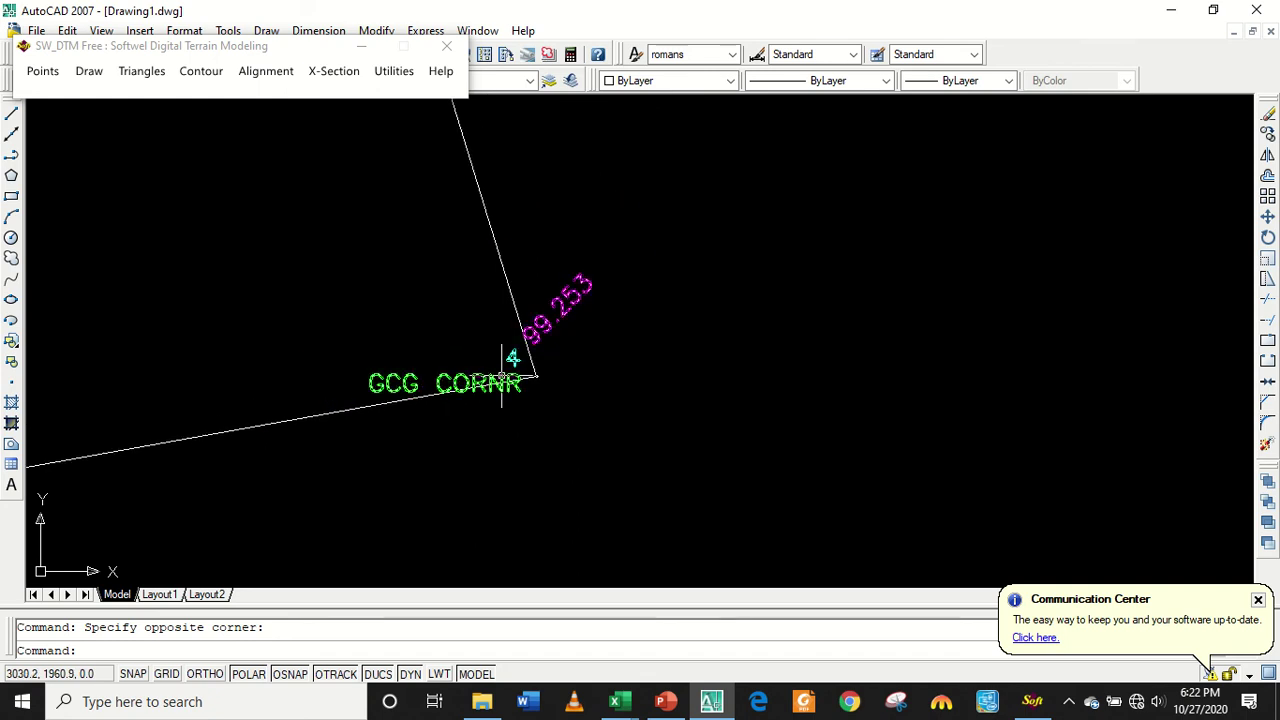
{"action": "scroll", "coordinate": [563, 337], "scroll_direction": "up", "scroll_amount": 1}
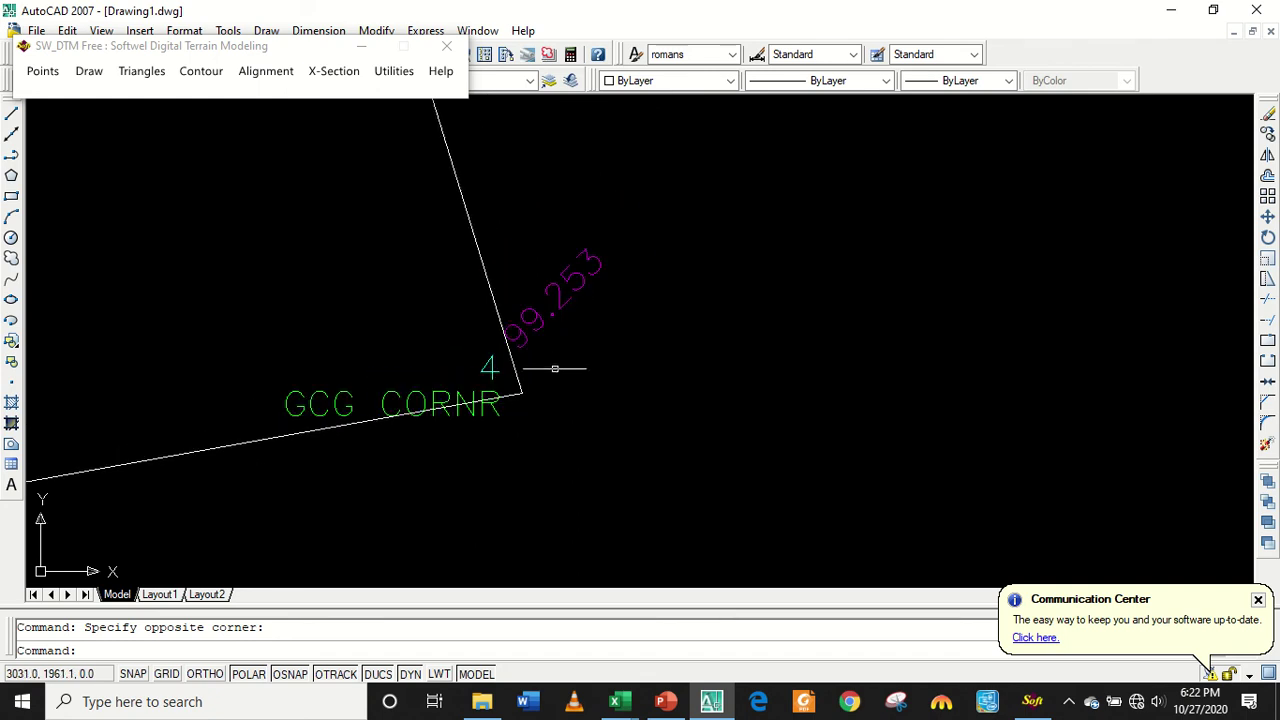
{"action": "type", "text": "xy"}
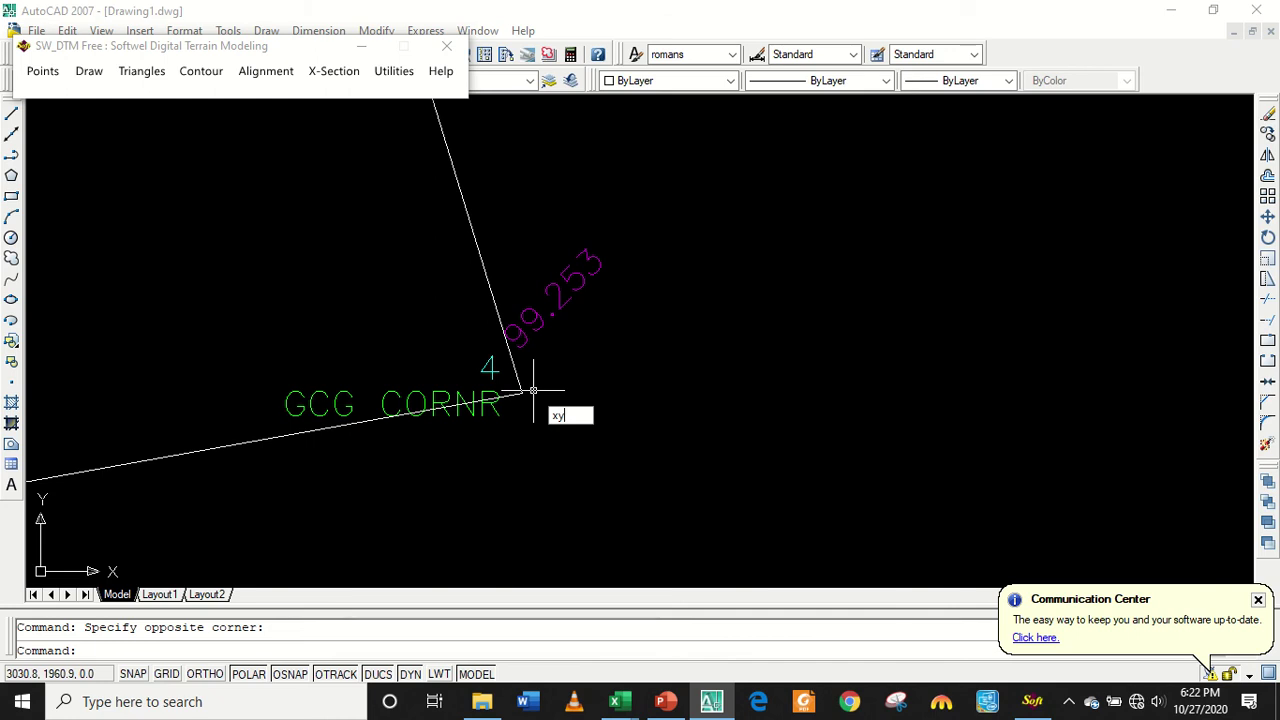
Label corner 4 GCG CORNR with an Mtext leader reading 3030.7 over 1960.9.
{"action": "key", "text": "Return"}
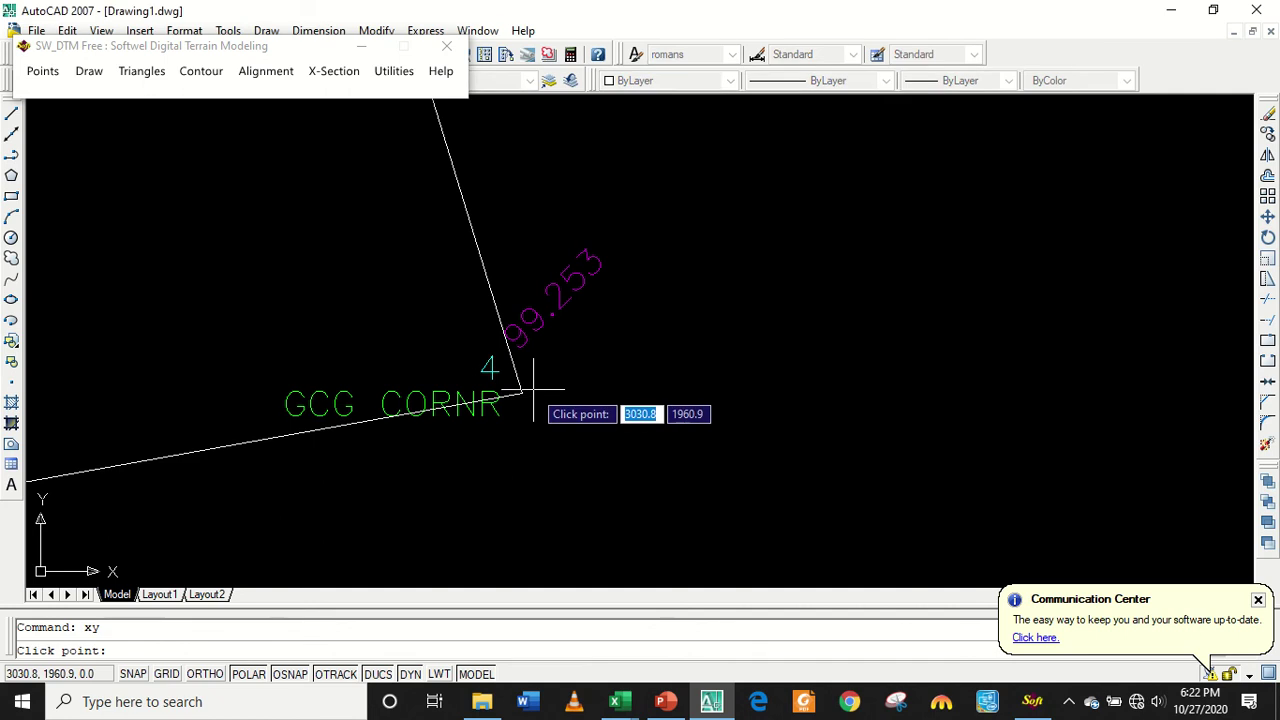
{"action": "left_click", "coordinate": [522, 393]}
{"action": "left_click", "coordinate": [697, 457]}
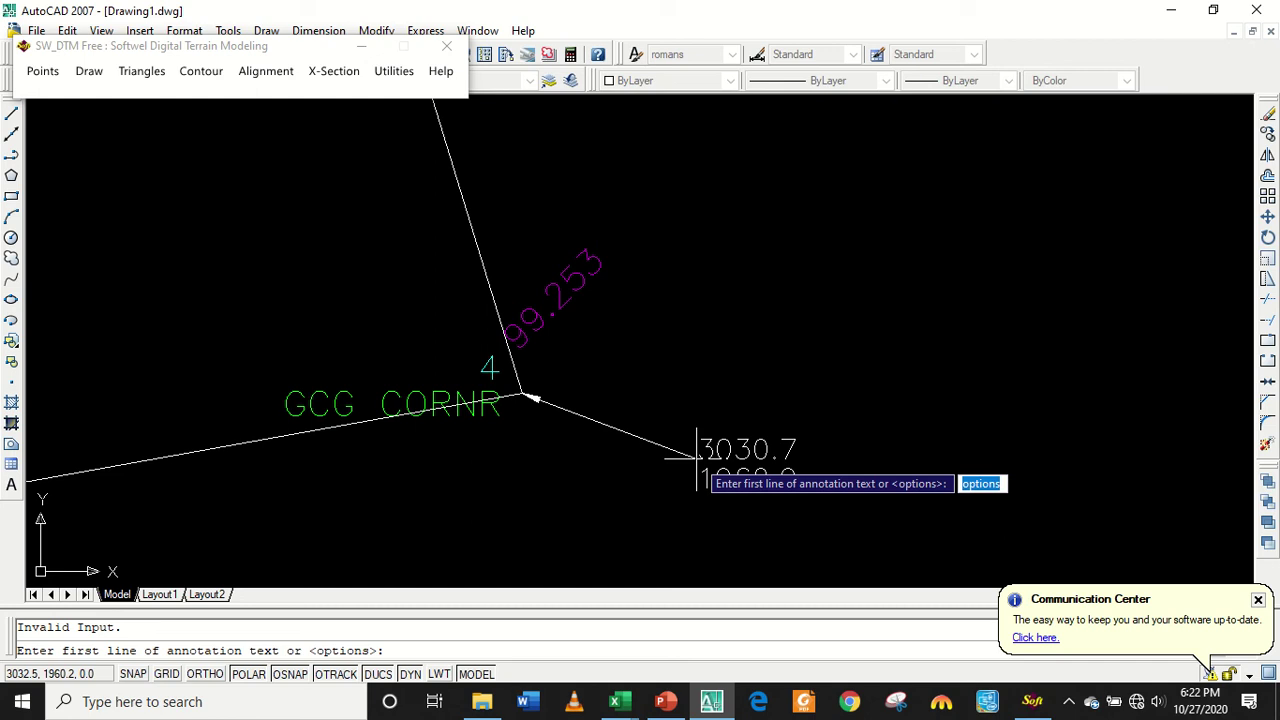
{"action": "key", "text": "Return"}
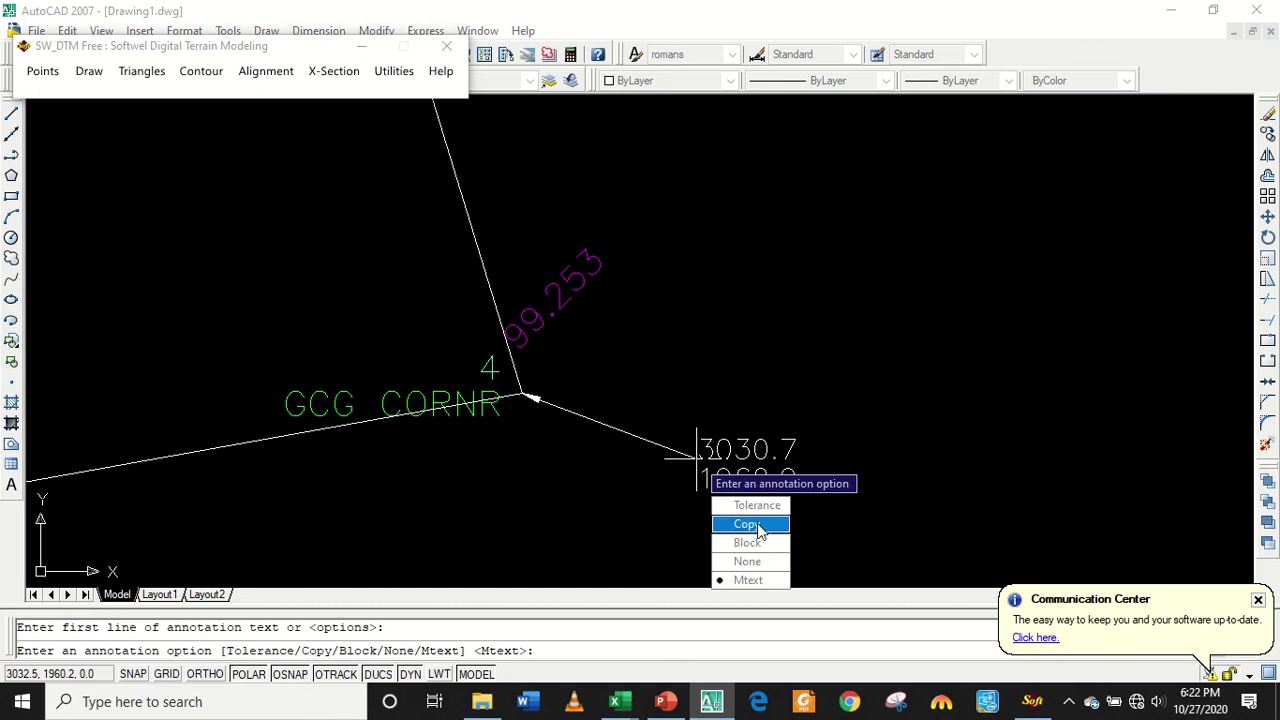
{"action": "type", "text": "M"}
{"action": "key", "text": "Return"}
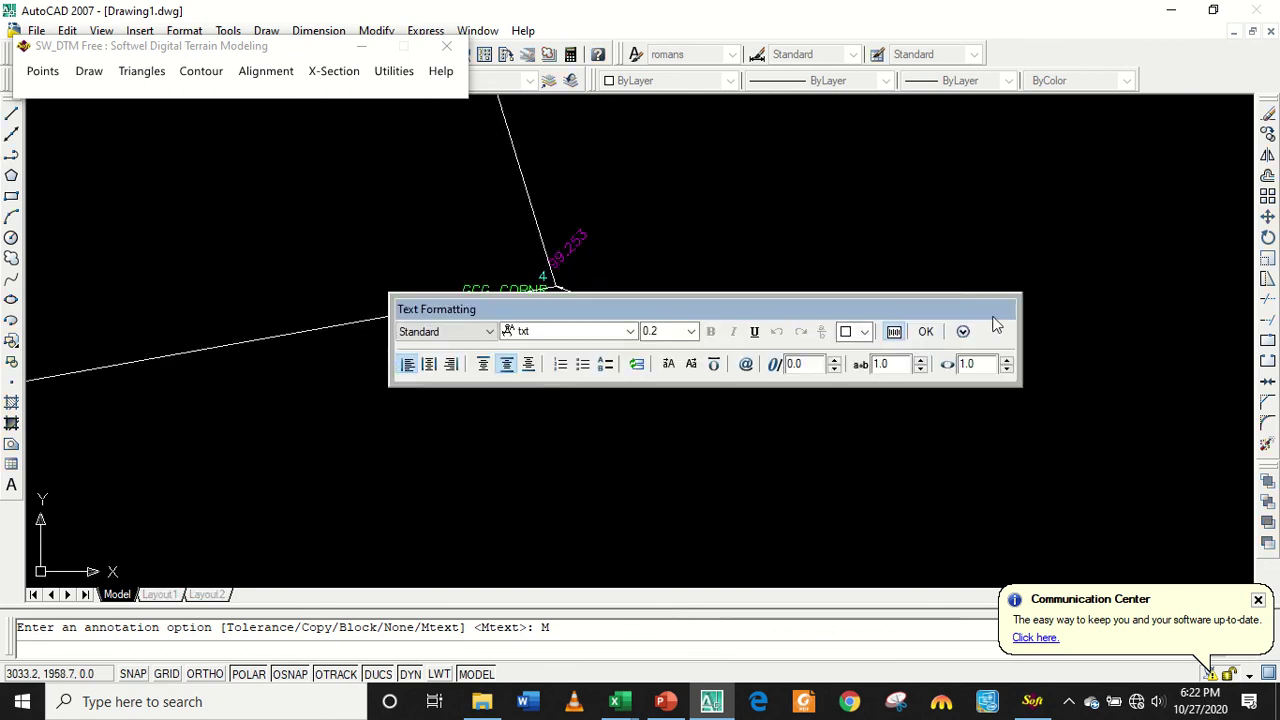
{"action": "left_click", "coordinate": [938, 338]}
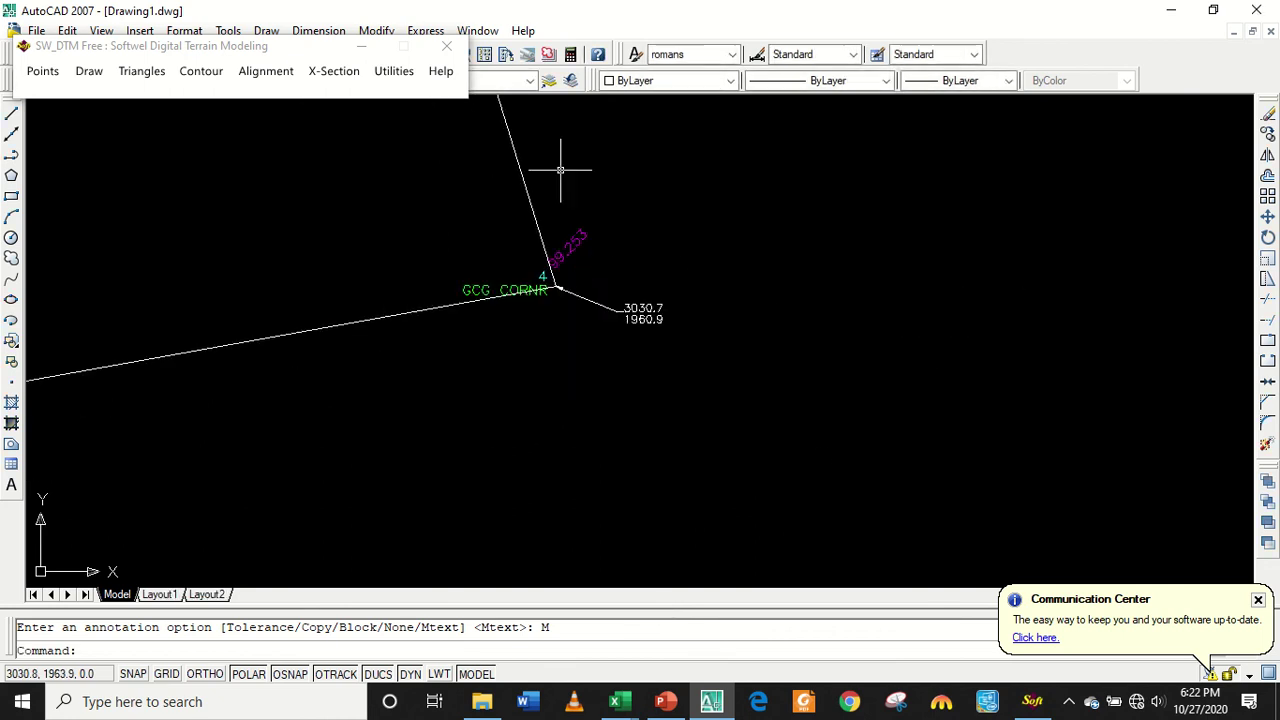
{"action": "scroll", "coordinate": [563, 168], "scroll_direction": "down", "scroll_amount": 2}
{"action": "middle_click_drag", "start_coordinate": [563, 157], "coordinate": [561, 503]}
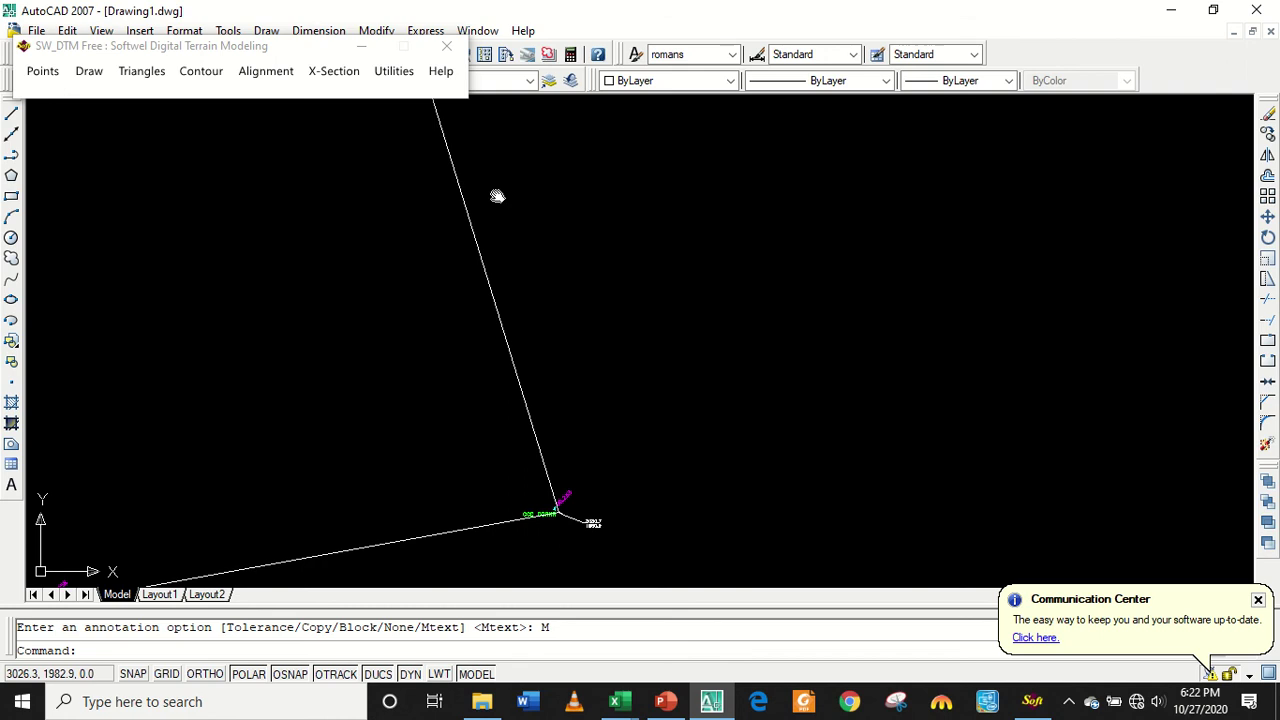
Pan and zoom along the boundary past the BM2 and GATE C1 points.
{"action": "scroll", "coordinate": [497, 194], "scroll_direction": "up", "scroll_amount": 2}
{"action": "middle_click_drag", "start_coordinate": [481, 151], "coordinate": [553, 322]}
{"action": "scroll", "coordinate": [500, 257], "scroll_direction": "up", "scroll_amount": 2}
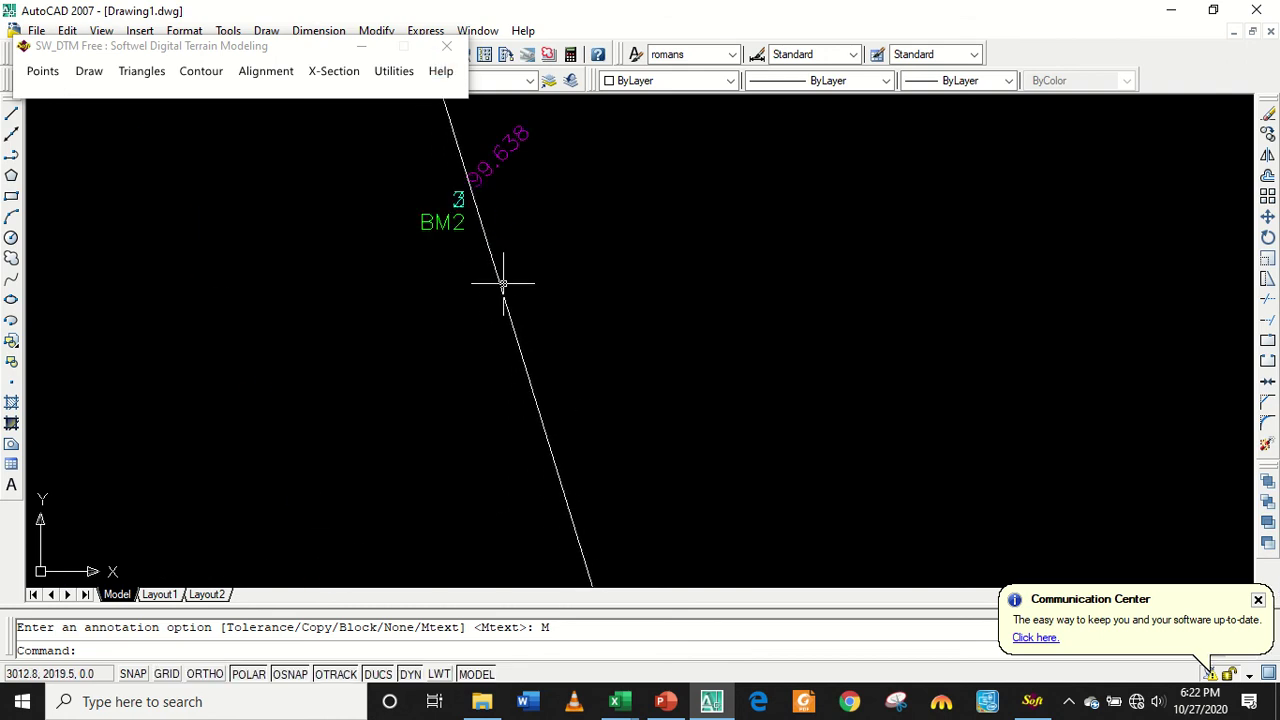
{"action": "mouse_move", "coordinate": [503, 280]}
{"action": "middle_mouse_down"}
{"action": "mouse_move", "coordinate": [491, 229]}
{"action": "mouse_move", "coordinate": [543, 384]}
{"action": "middle_mouse_up"}
{"action": "scroll", "coordinate": [516, 357], "scroll_direction": "up", "scroll_amount": 3}
{"action": "scroll", "coordinate": [520, 356], "scroll_direction": "up", "scroll_amount": 3}
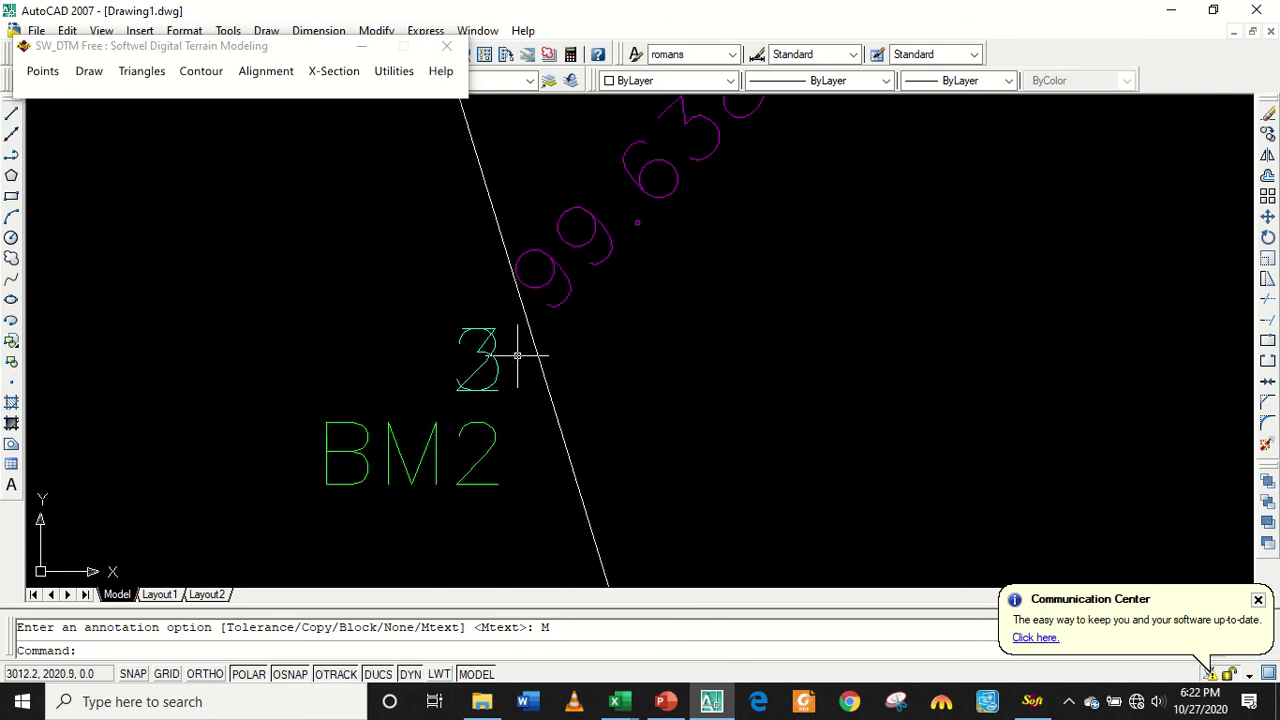
{"action": "scroll", "coordinate": [540, 300], "scroll_direction": "down", "scroll_amount": 3}
{"action": "scroll", "coordinate": [534, 340], "scroll_direction": "down", "scroll_amount": 2}
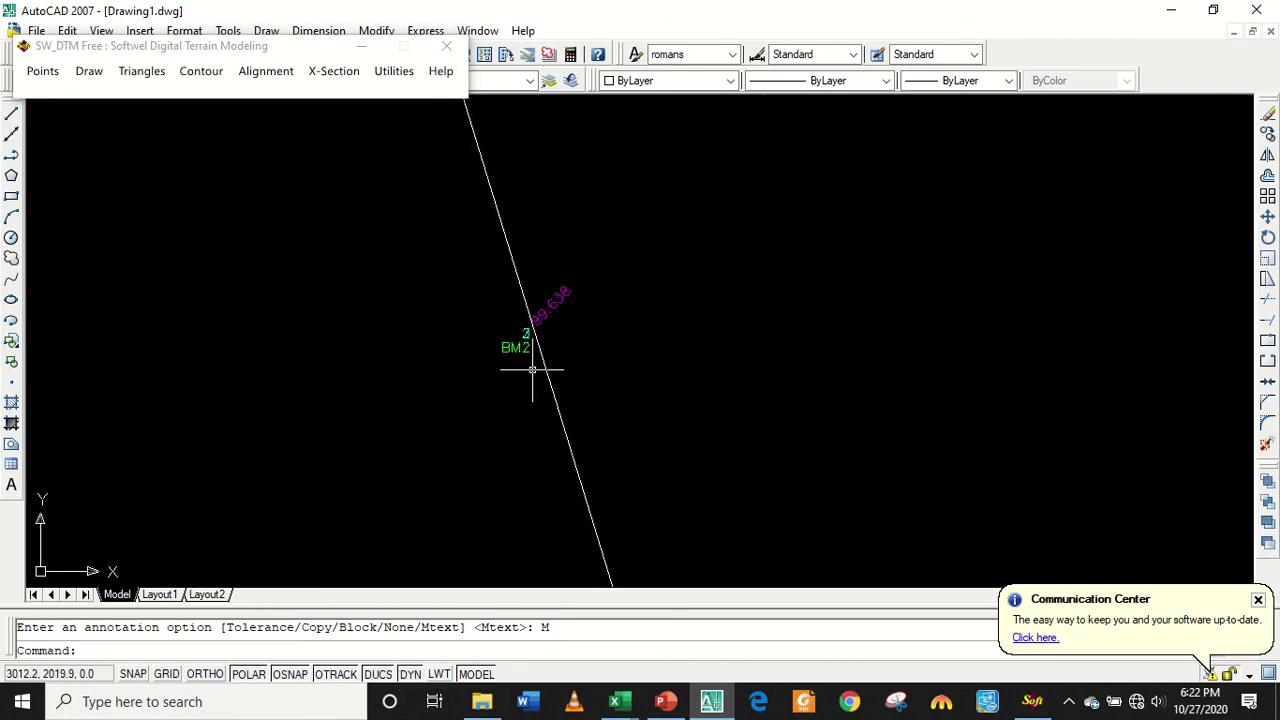
{"action": "scroll", "coordinate": [534, 340], "scroll_direction": "down", "scroll_amount": 1}
{"action": "scroll", "coordinate": [534, 320], "scroll_direction": "down", "scroll_amount": 3}
{"action": "scroll", "coordinate": [520, 370], "scroll_direction": "down", "scroll_amount": 4}
{"action": "scroll", "coordinate": [480, 442], "scroll_direction": "up", "scroll_amount": 2}
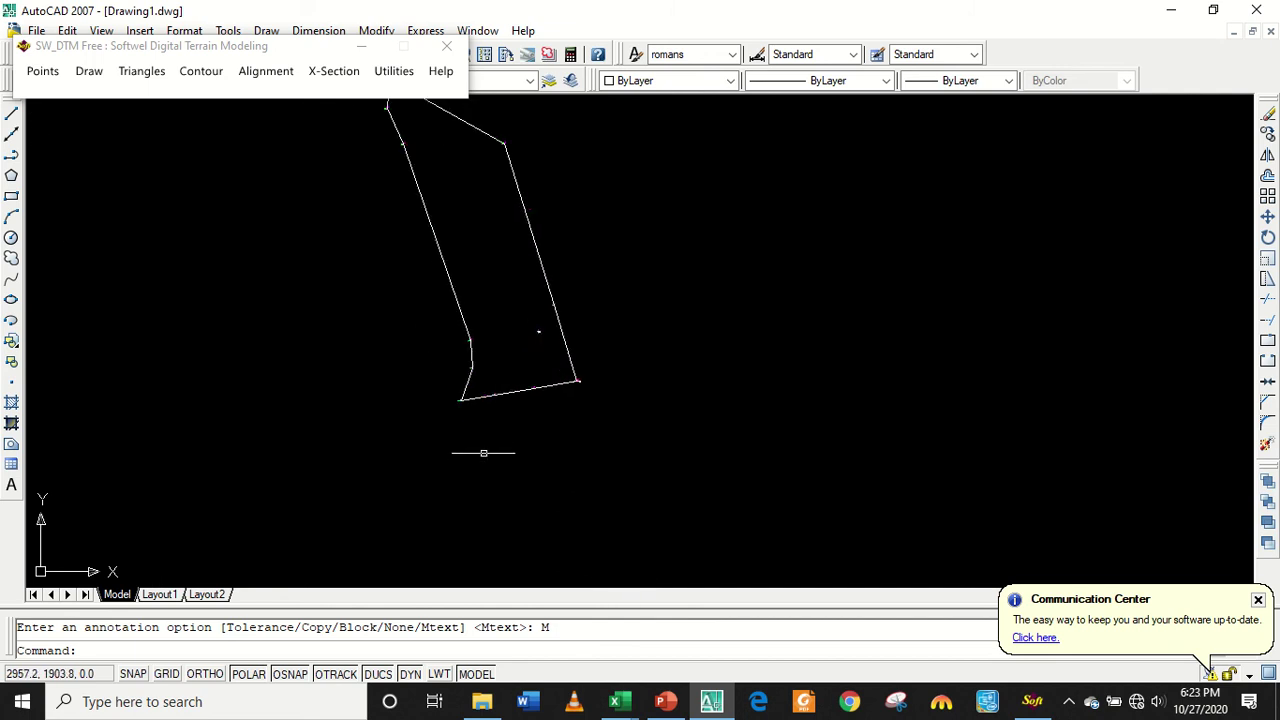
{"action": "scroll", "coordinate": [505, 400], "scroll_direction": "up", "scroll_amount": 4}
{"action": "scroll", "coordinate": [620, 200], "scroll_direction": "down", "scroll_amount": 2}
{"action": "scroll", "coordinate": [560, 406], "scroll_direction": "up", "scroll_amount": 5}
{"action": "type", "text": "xy"}
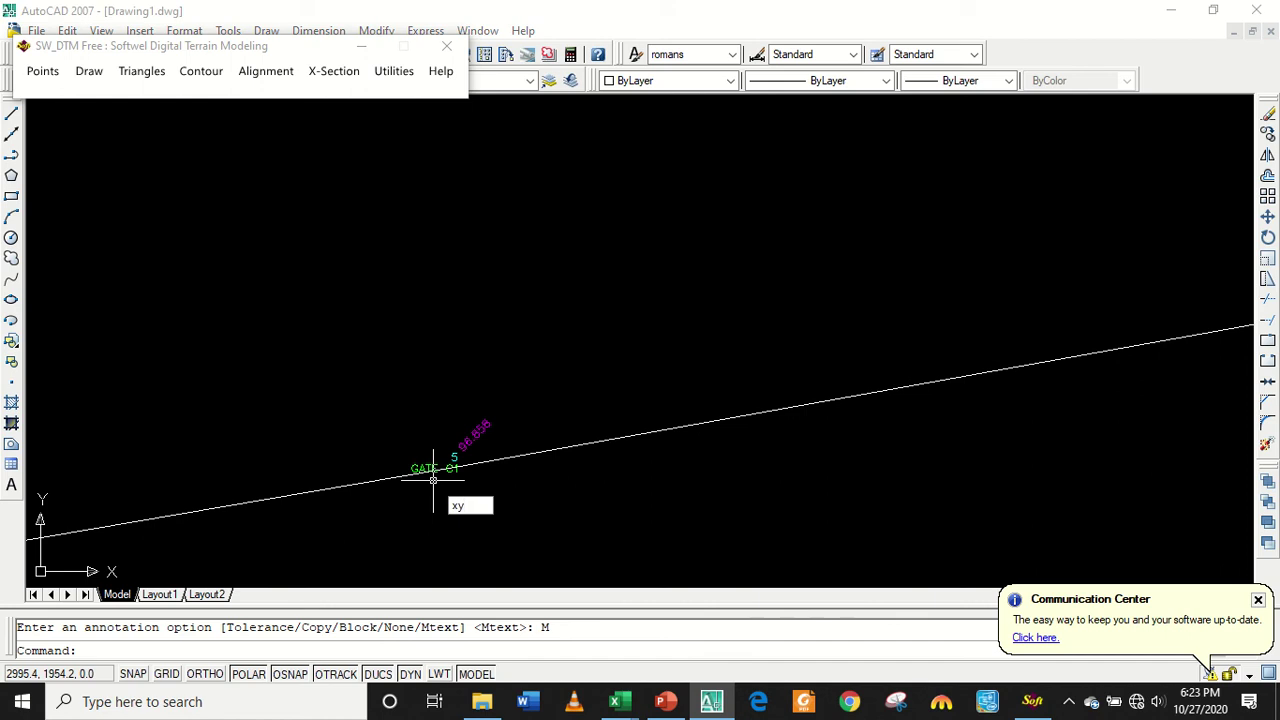
Restart the xy coordinate labelling and bring the GROUND C corner (point 7) into view.
{"action": "key", "text": "Return"}
{"action": "scroll", "coordinate": [437, 480], "scroll_direction": "up", "scroll_amount": 4}
{"action": "scroll", "coordinate": [445, 472], "scroll_direction": "up", "scroll_amount": 2}
{"action": "scroll", "coordinate": [456, 465], "scroll_direction": "up", "scroll_amount": 4}
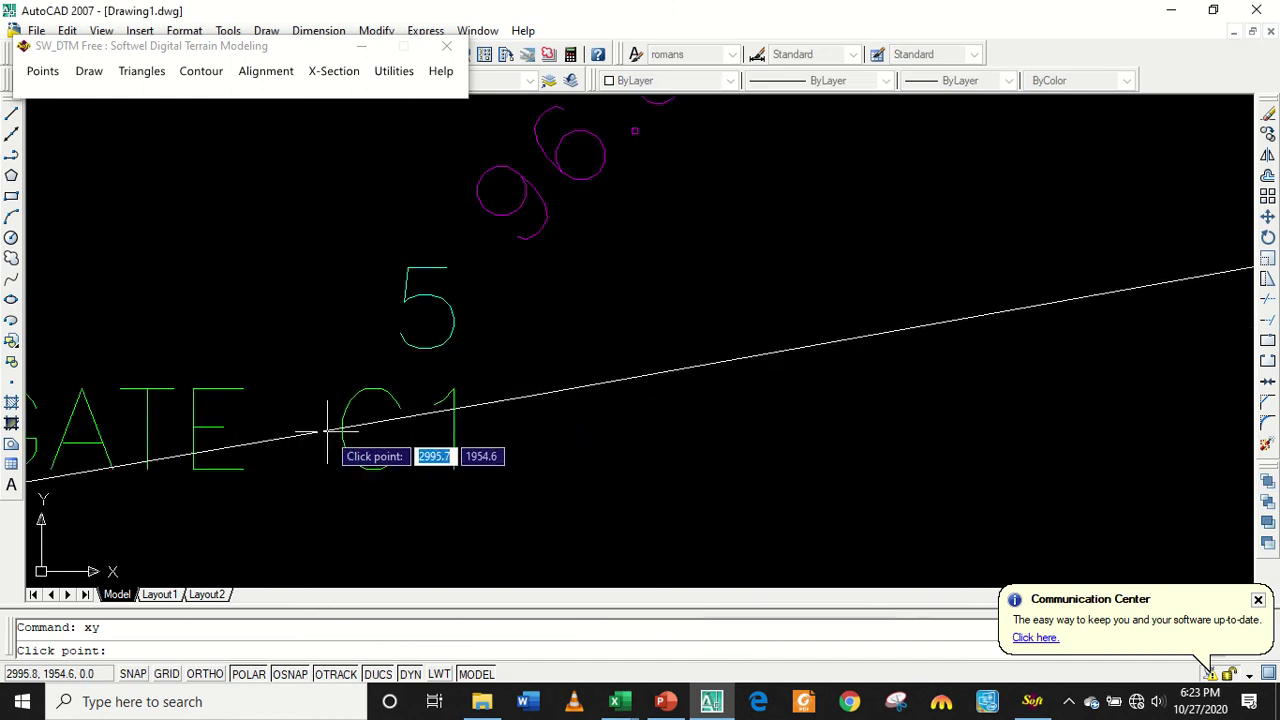
{"action": "scroll", "coordinate": [505, 401], "scroll_direction": "down", "scroll_amount": 4}
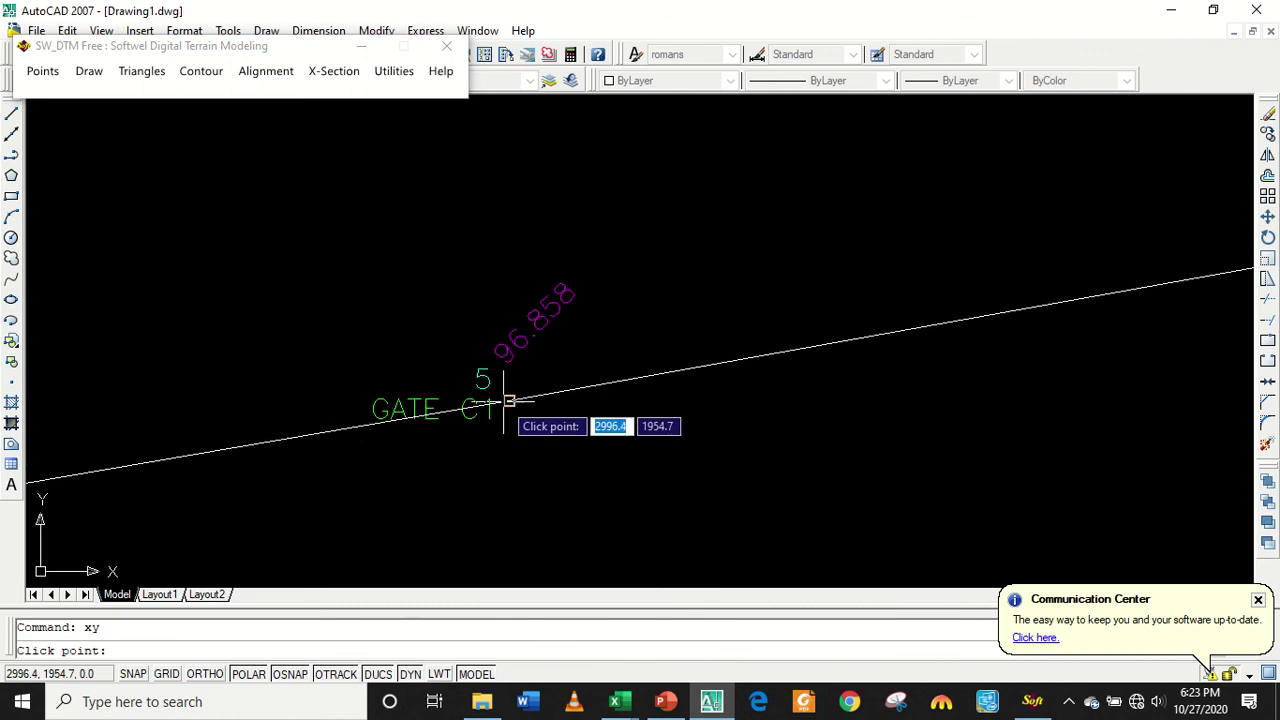
{"action": "scroll", "coordinate": [430, 428], "scroll_direction": "up", "scroll_amount": 4}
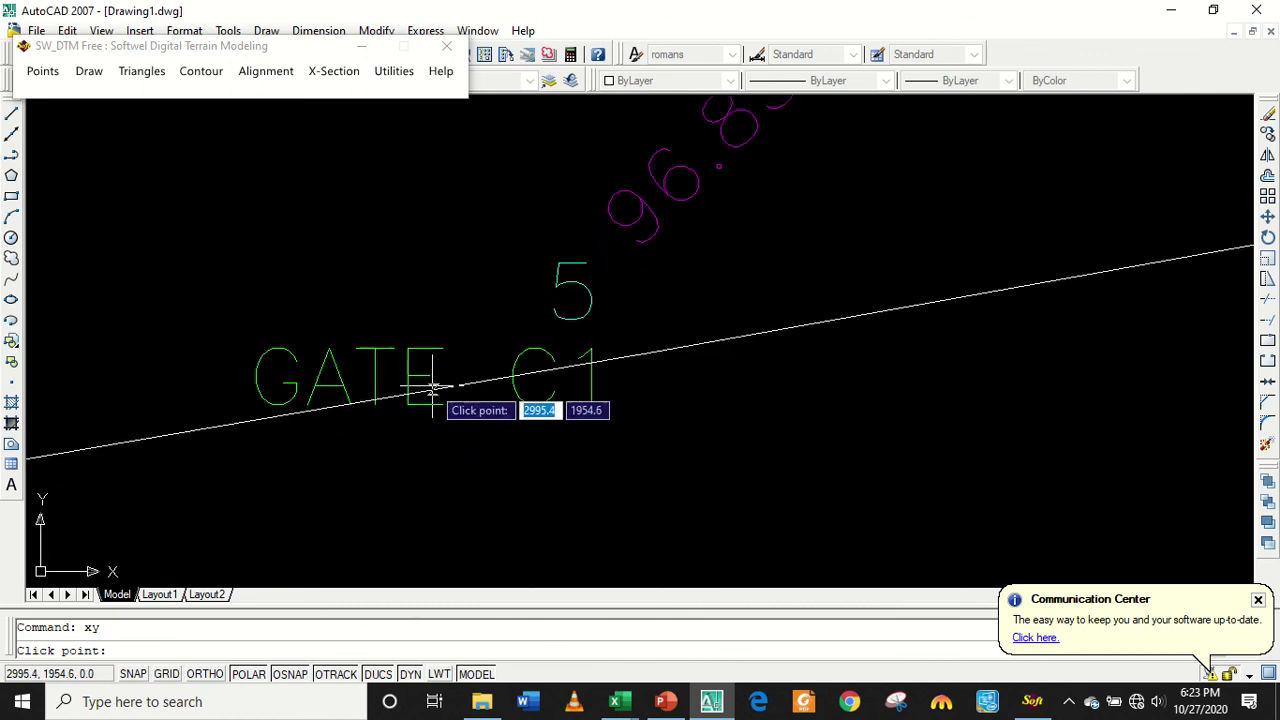
{"action": "scroll", "coordinate": [266, 366], "scroll_direction": "down", "scroll_amount": 4}
{"action": "scroll", "coordinate": [209, 394], "scroll_direction": "down", "scroll_amount": 2}
{"action": "scroll", "coordinate": [883, 377], "scroll_direction": "down", "scroll_amount": 2}
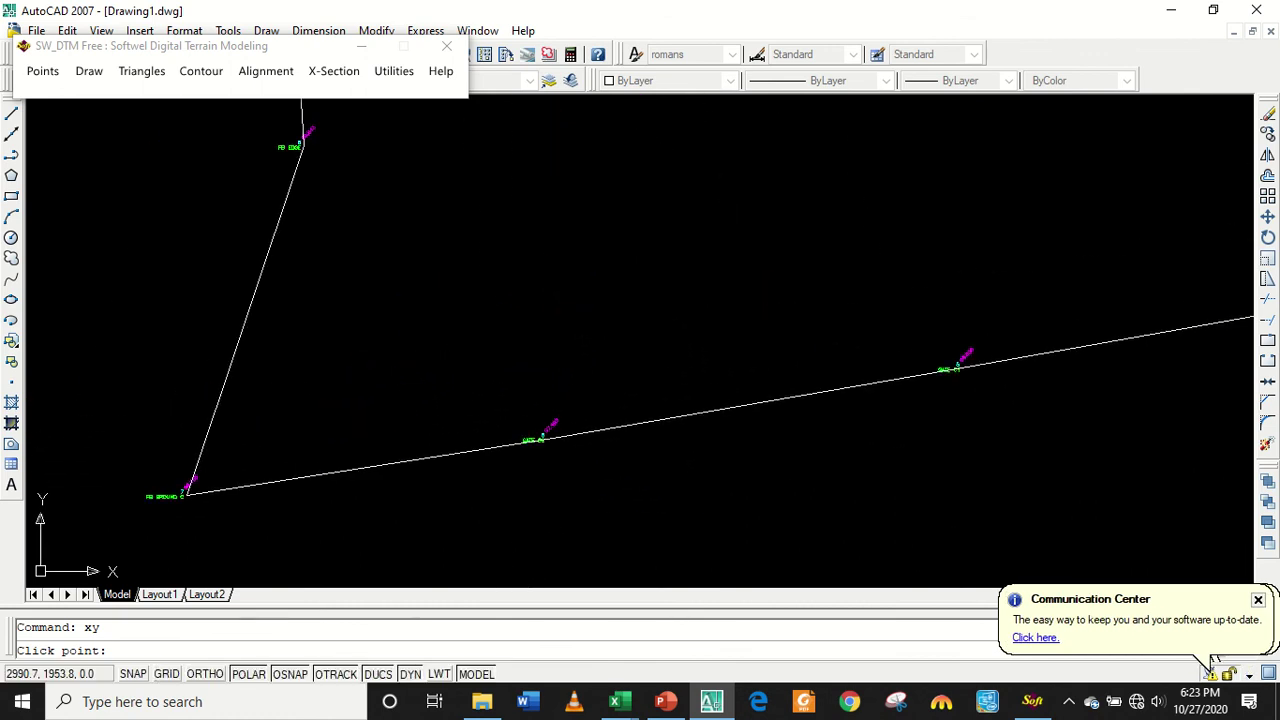
{"action": "scroll", "coordinate": [200, 495], "scroll_direction": "up", "scroll_amount": 2}
{"action": "scroll", "coordinate": [170, 479], "scroll_direction": "up", "scroll_amount": 1}
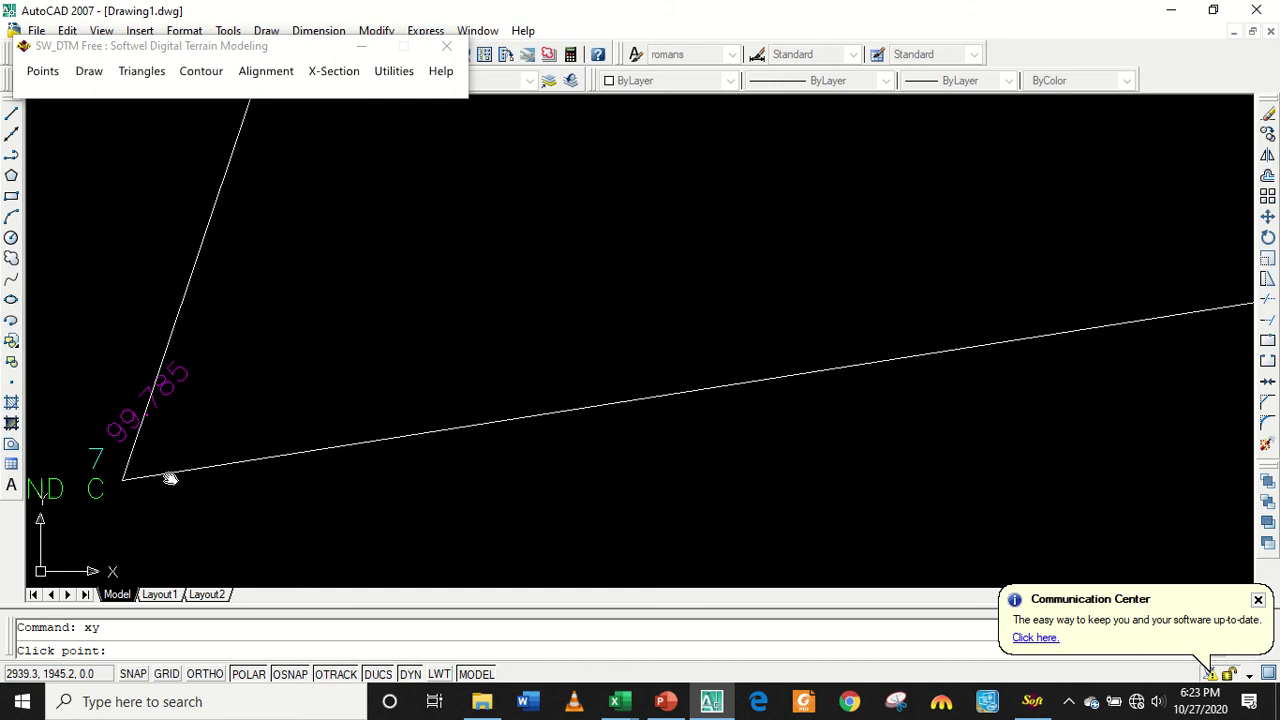
{"action": "middle_click_drag", "start_coordinate": [170, 479], "coordinate": [818, 323]}
{"action": "scroll", "coordinate": [760, 337], "scroll_direction": "up", "scroll_amount": 2}
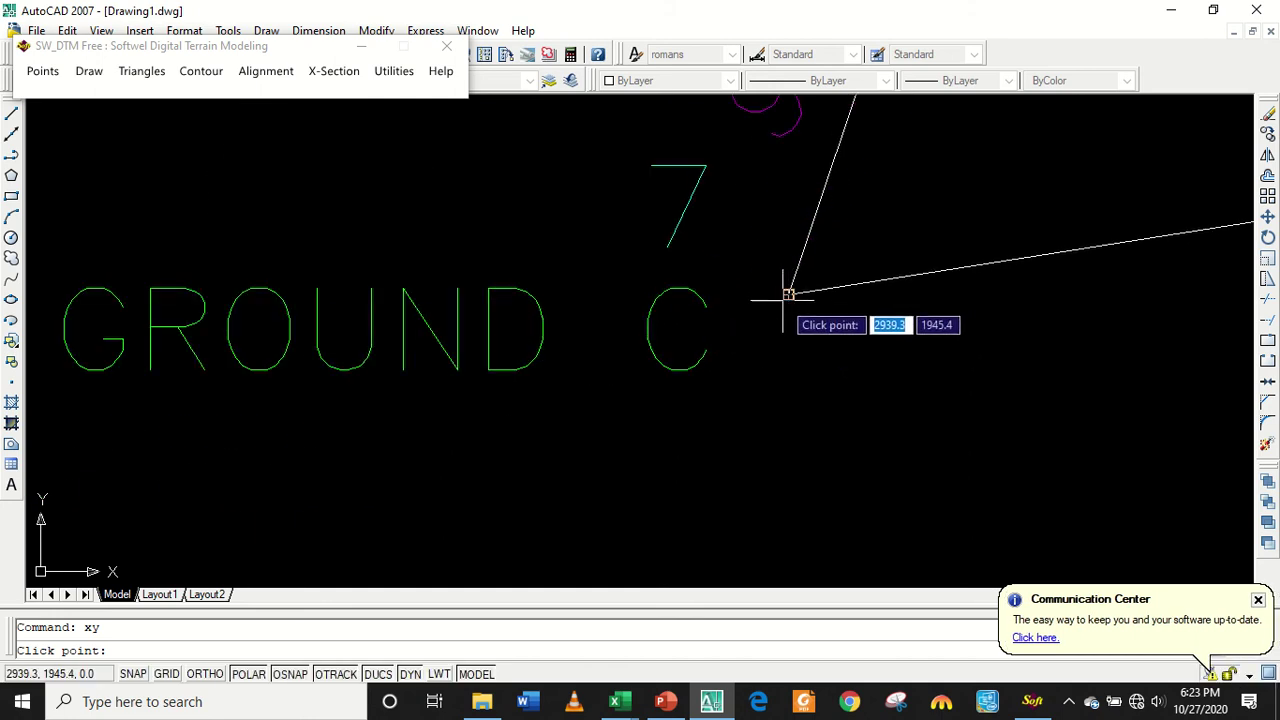
Label the GROUND C corner with a leader reading 2939.3 / 1945.4, using Mtext.
{"action": "left_click", "coordinate": [788, 295]}
{"action": "left_click", "coordinate": [663, 447]}
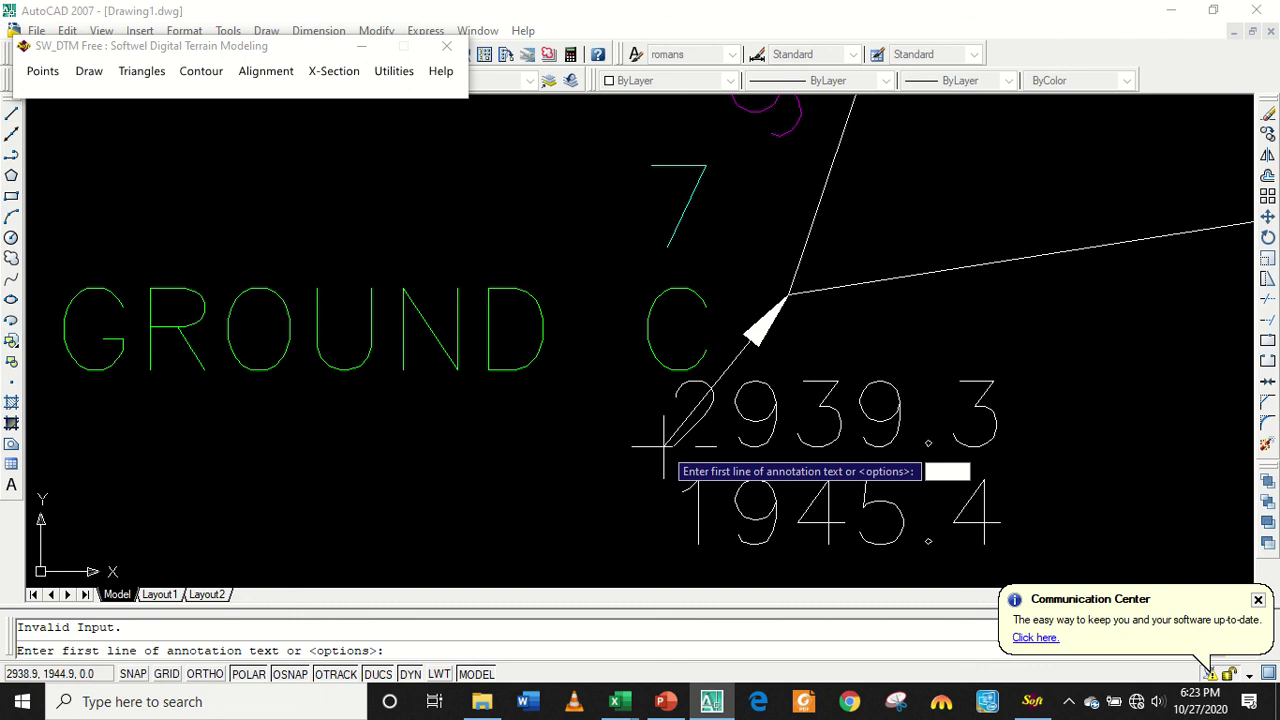
{"action": "key", "text": "Return"}
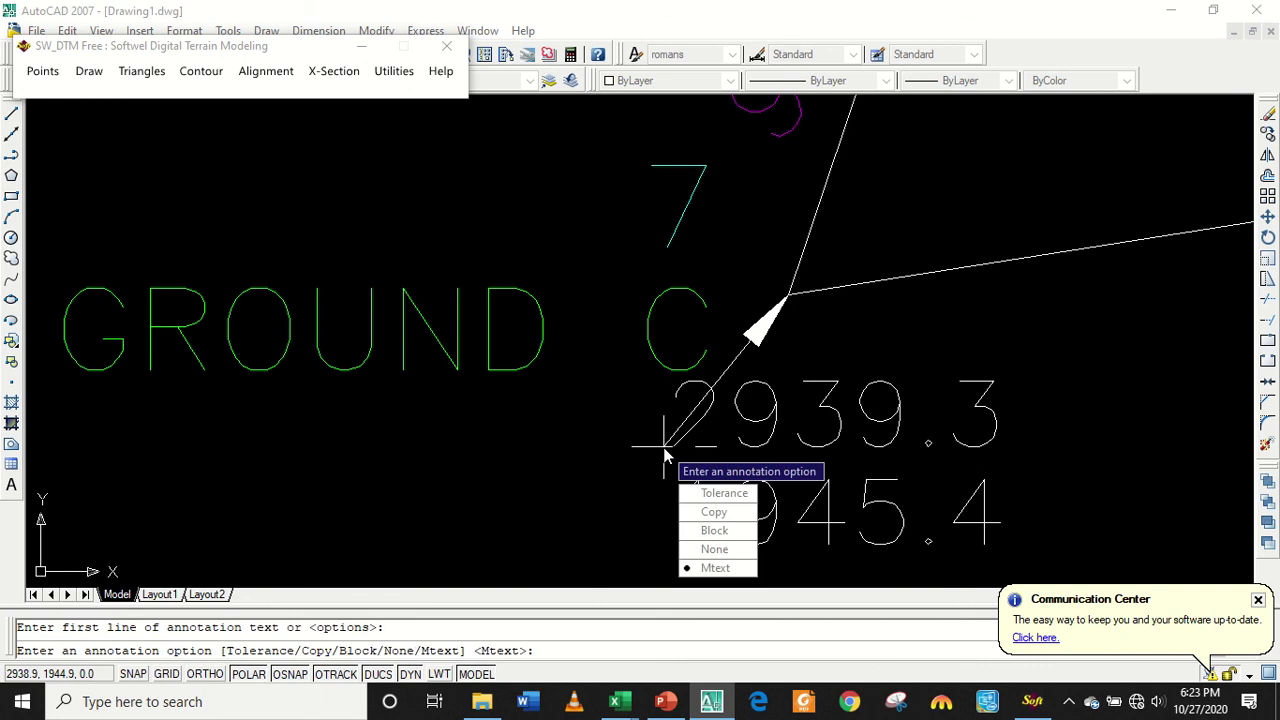
{"action": "type", "text": "M"}
{"action": "key", "text": "Return"}
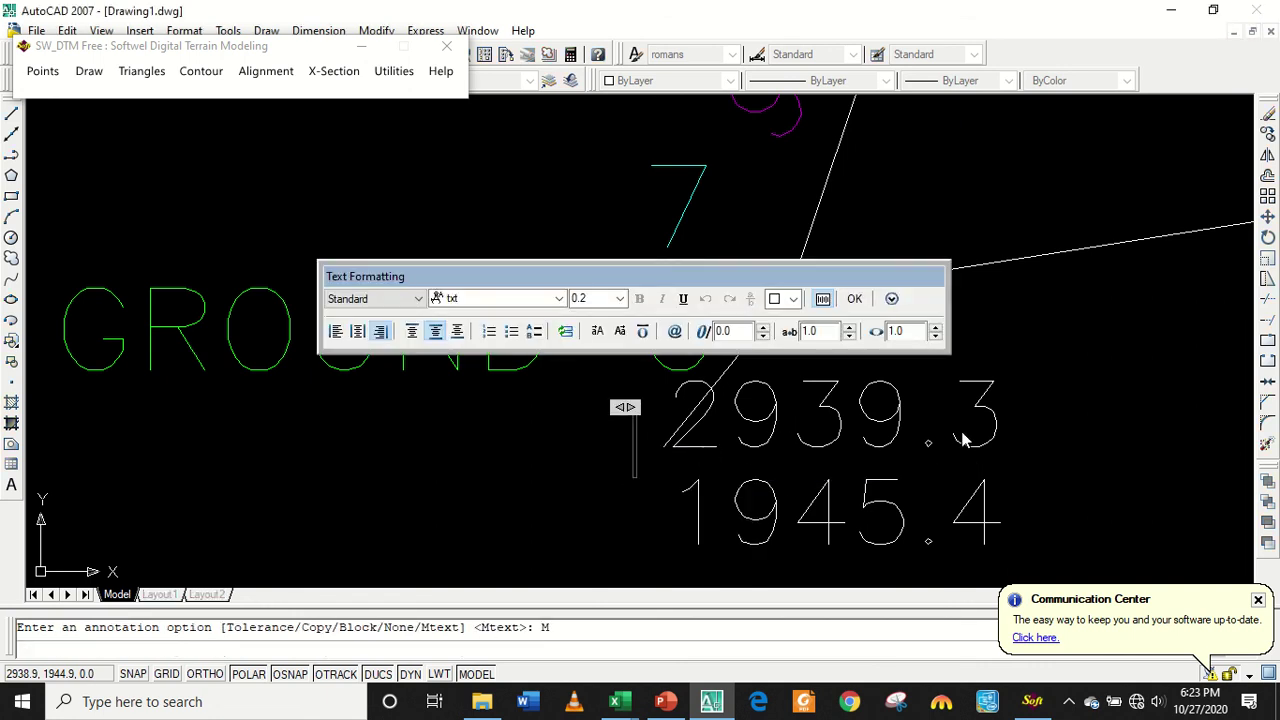
{"action": "left_click", "coordinate": [853, 298]}
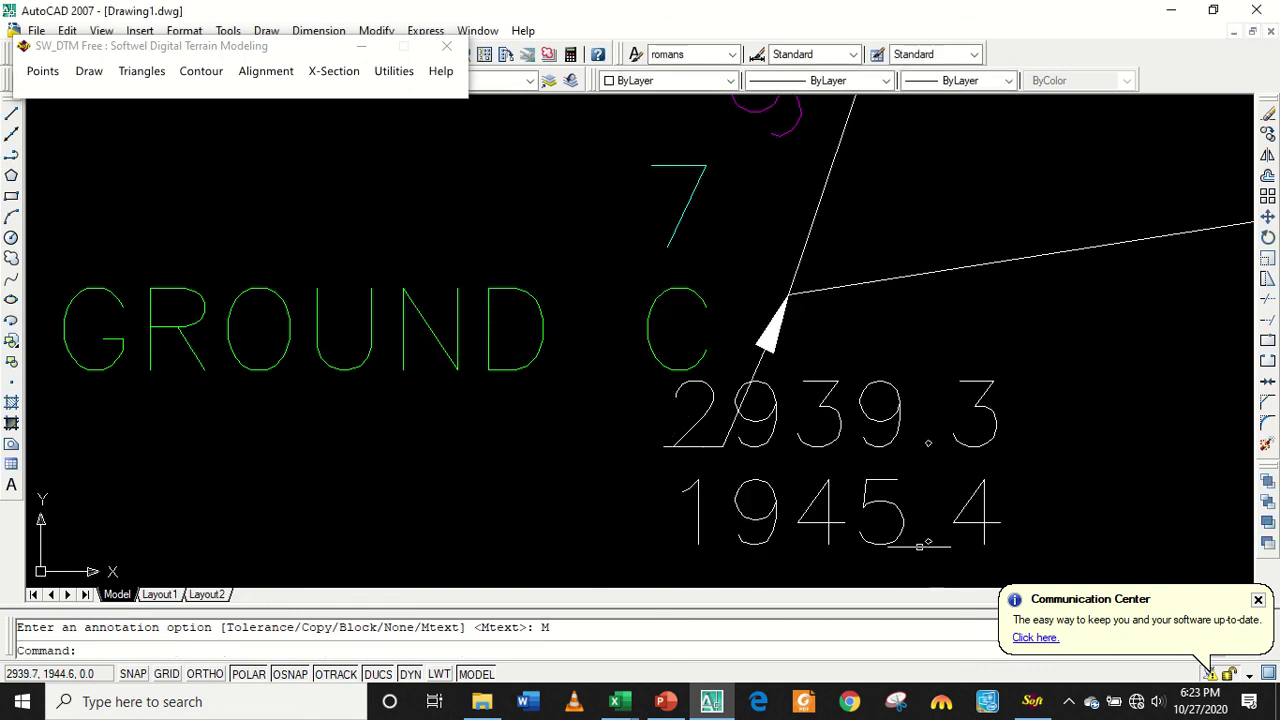
Zoom out and centre the whole boundary polygon, briefly selecting then deselecting the polyline.
{"action": "scroll", "coordinate": [970, 500], "scroll_direction": "down", "scroll_amount": 4}
{"action": "scroll", "coordinate": [1000, 470], "scroll_direction": "down", "scroll_amount": 3}
{"action": "scroll", "coordinate": [1130, 260], "scroll_direction": "down", "scroll_amount": 5}
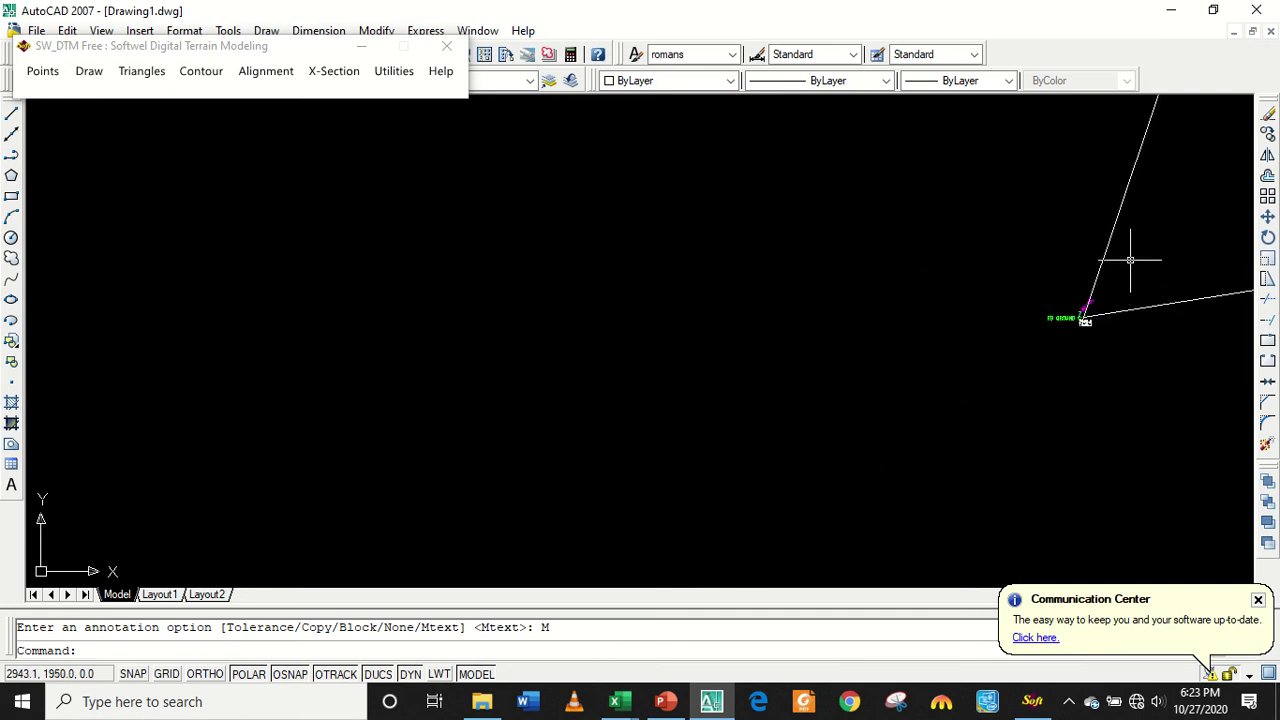
{"action": "scroll", "coordinate": [1140, 235], "scroll_direction": "down", "scroll_amount": 1}
{"action": "scroll", "coordinate": [1152, 210], "scroll_direction": "down", "scroll_amount": 4}
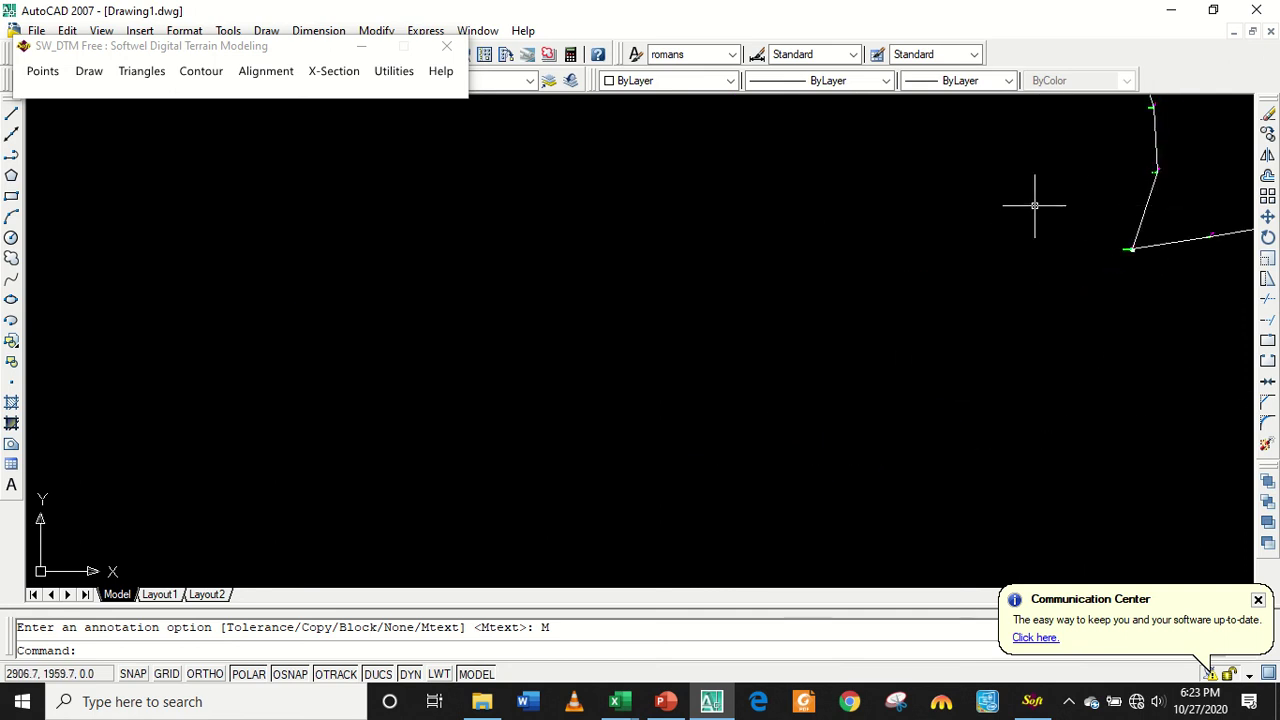
{"action": "middle_click_drag", "start_coordinate": [1035, 205], "coordinate": [534, 420]}
{"action": "scroll", "coordinate": [681, 255], "scroll_direction": "down", "scroll_amount": 5}
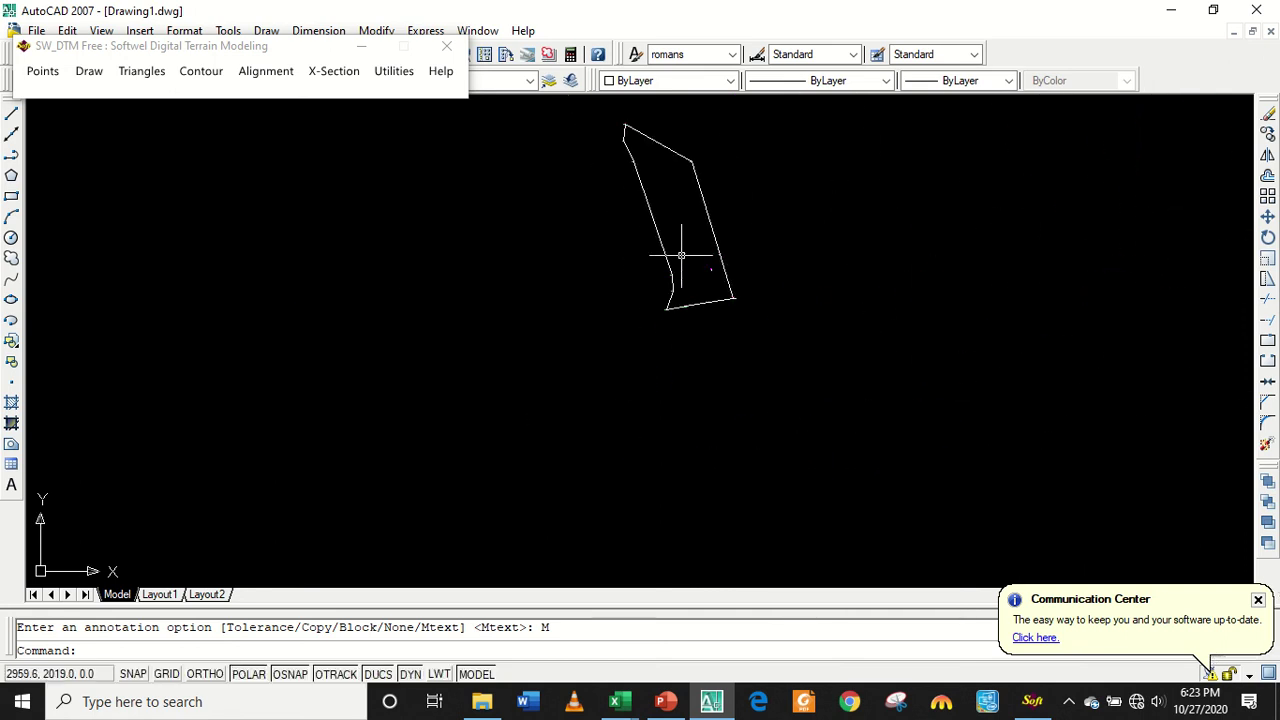
{"action": "mouse_move", "coordinate": [681, 255]}
{"action": "middle_mouse_down"}
{"action": "mouse_move", "coordinate": [569, 349]}
{"action": "mouse_move", "coordinate": [506, 437]}
{"action": "middle_mouse_up"}
{"action": "scroll", "coordinate": [520, 380], "scroll_direction": "up", "scroll_amount": 2}
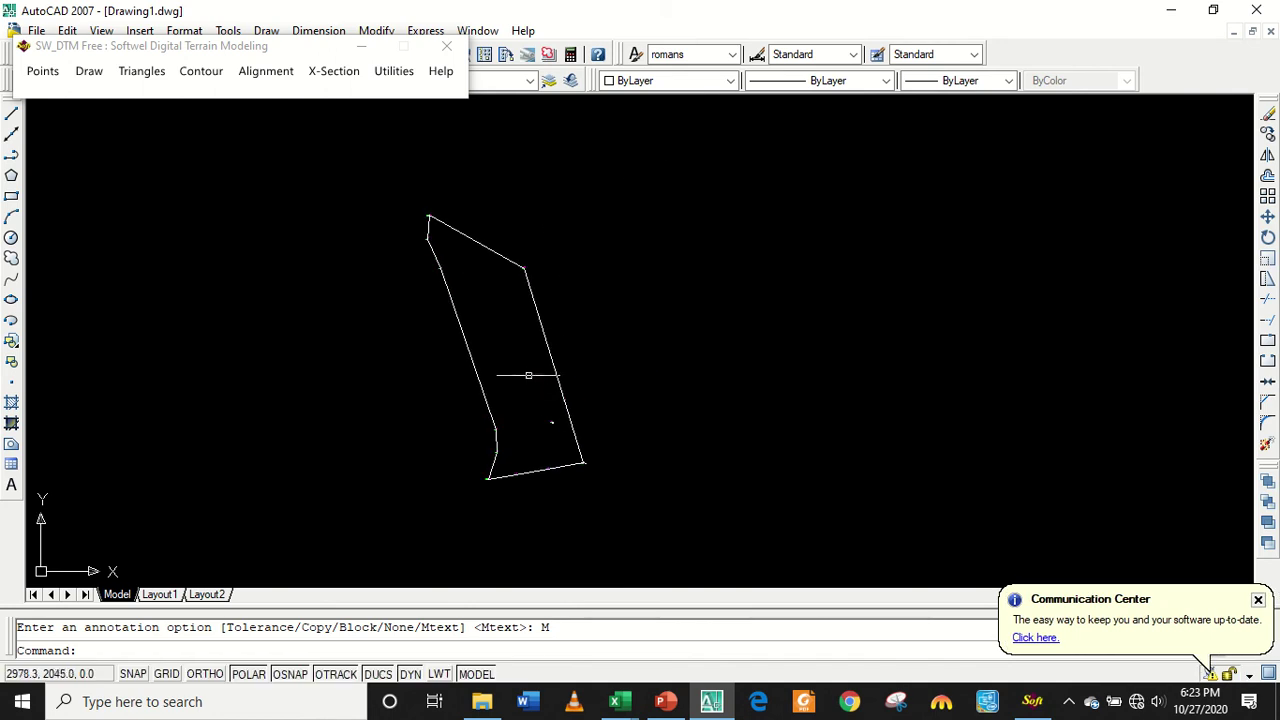
{"action": "left_click", "coordinate": [546, 341]}
{"action": "key", "text": "Escape"}
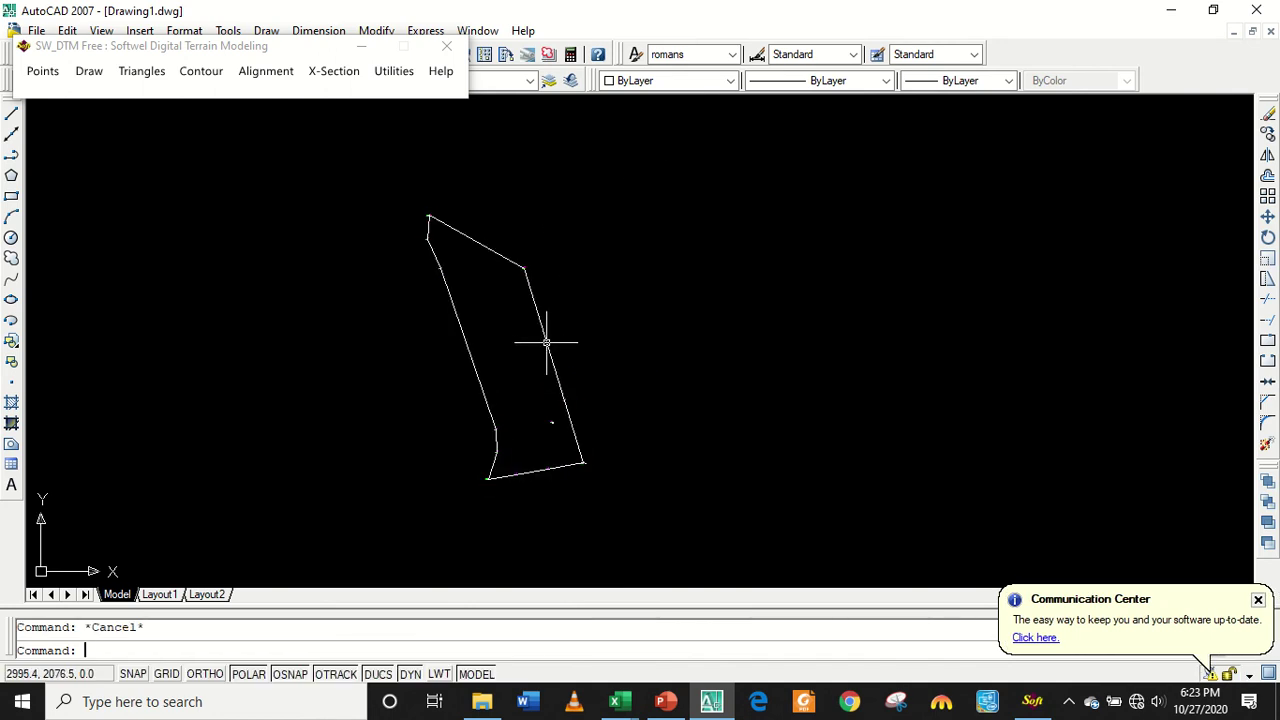
{"action": "type", "text": "l"}
List the boundary polyline, highlight its 17368.8 area in the listing, then close it.
{"action": "key", "text": "Return"}
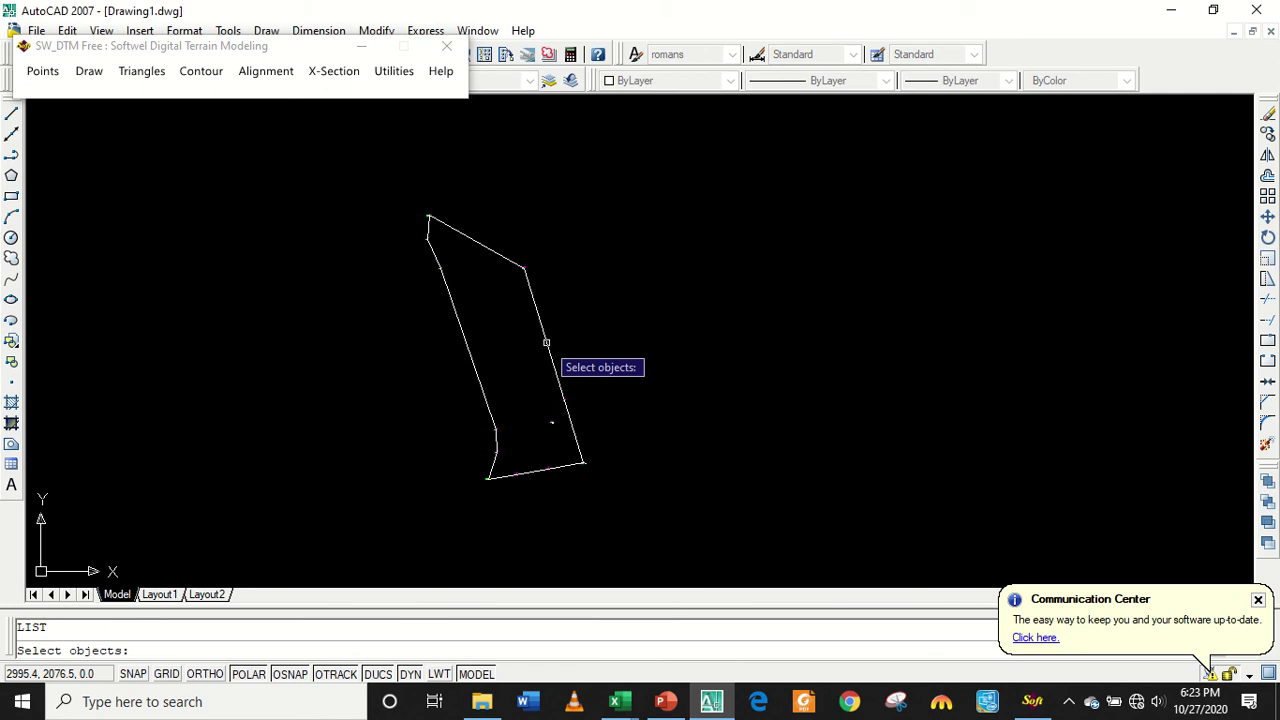
{"action": "left_click", "coordinate": [546, 341]}
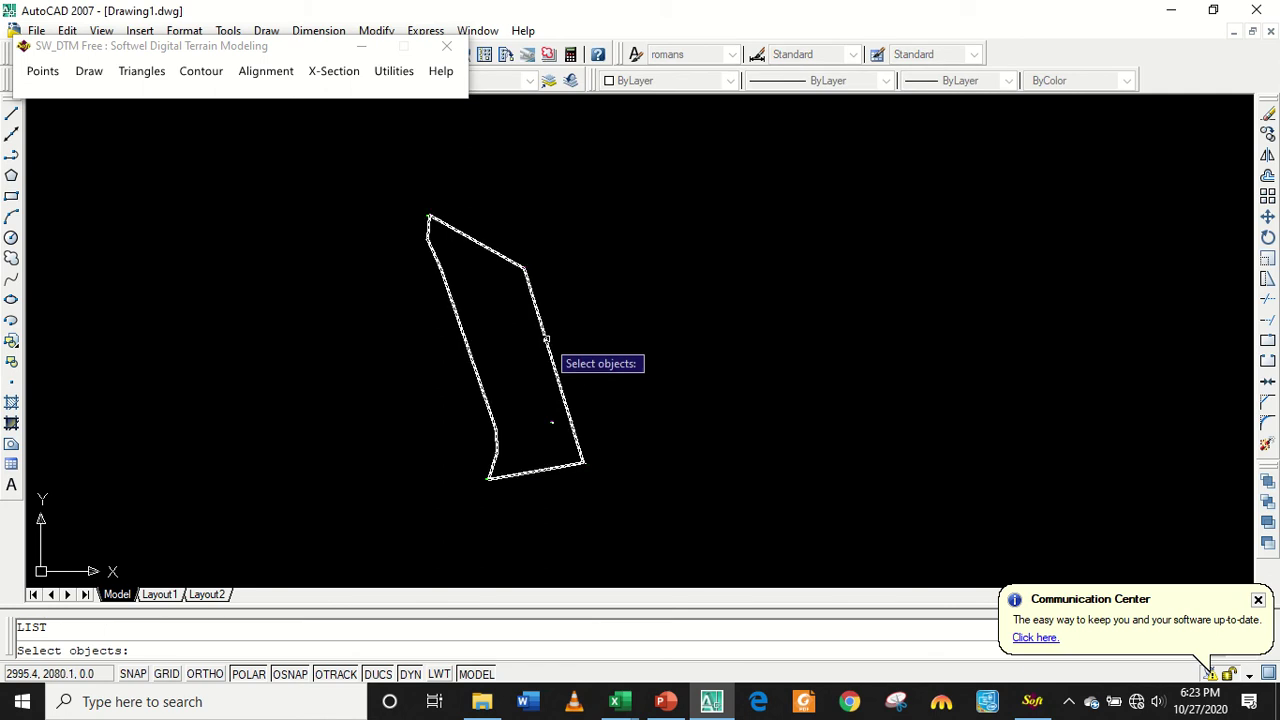
{"action": "left_click", "coordinate": [546, 341]}
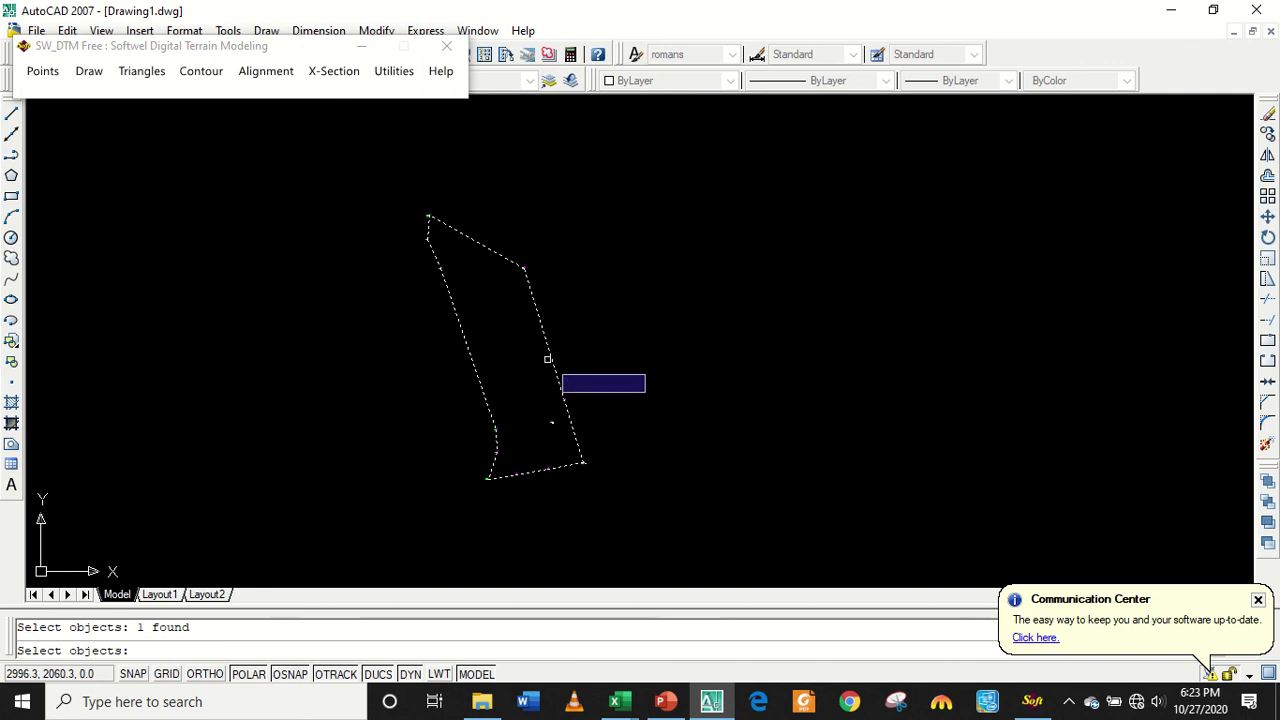
{"action": "key", "text": "Return"}
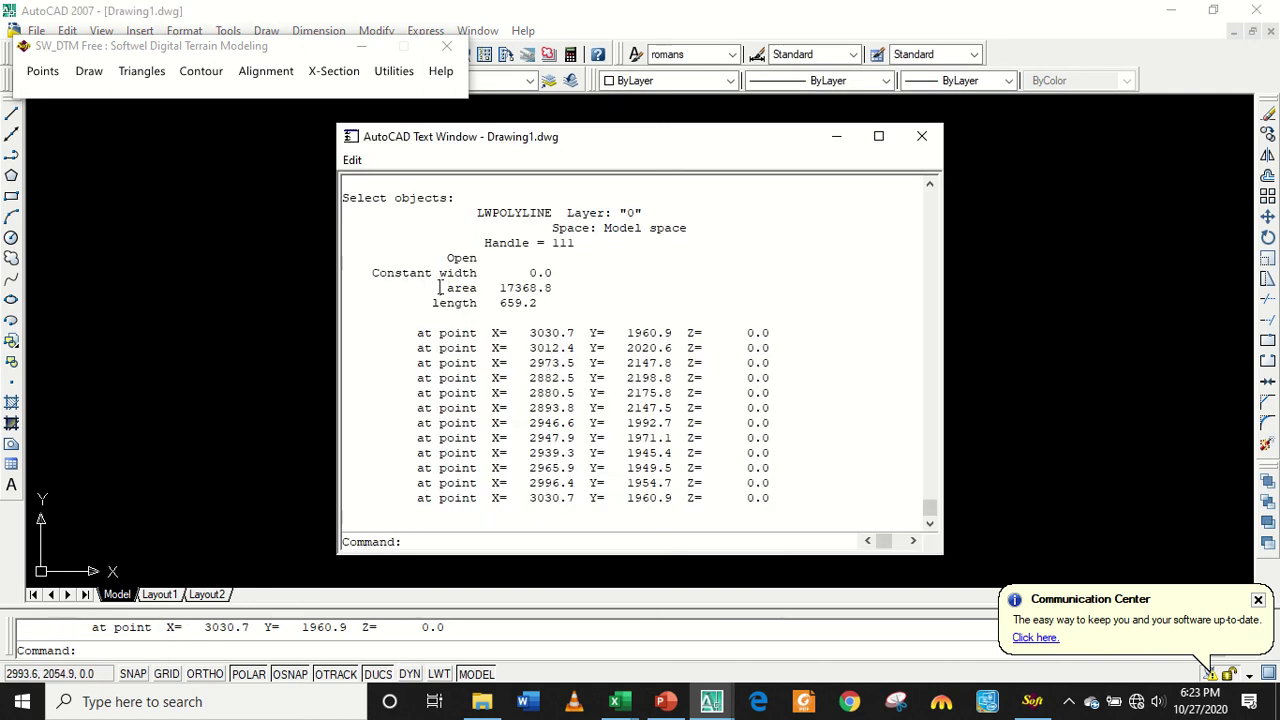
{"action": "left_click_drag", "start_coordinate": [465, 287], "coordinate": [562, 290]}
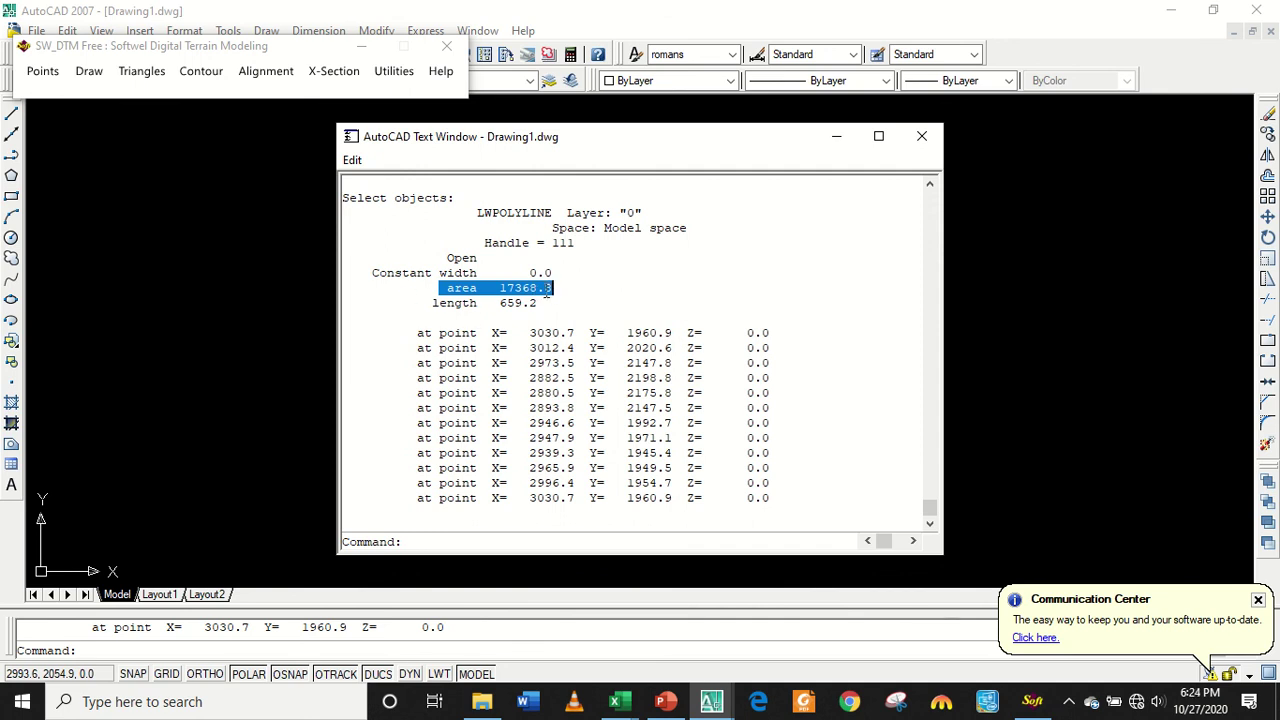
{"action": "left_click_drag", "start_coordinate": [562, 287], "coordinate": [425, 288]}
{"action": "left_click", "coordinate": [921, 136]}
Start an AREA measurement by object, then cancel it and zoom in.
{"action": "type", "text": "aa"}
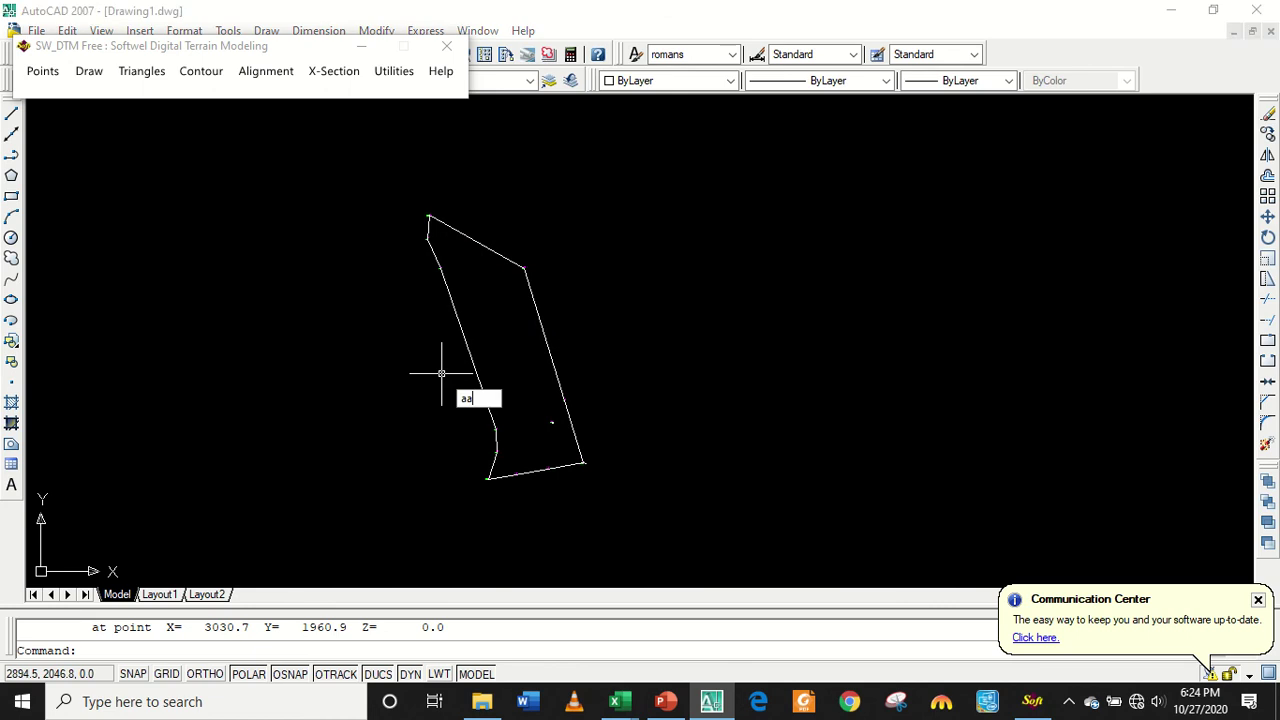
{"action": "key", "text": "Return"}
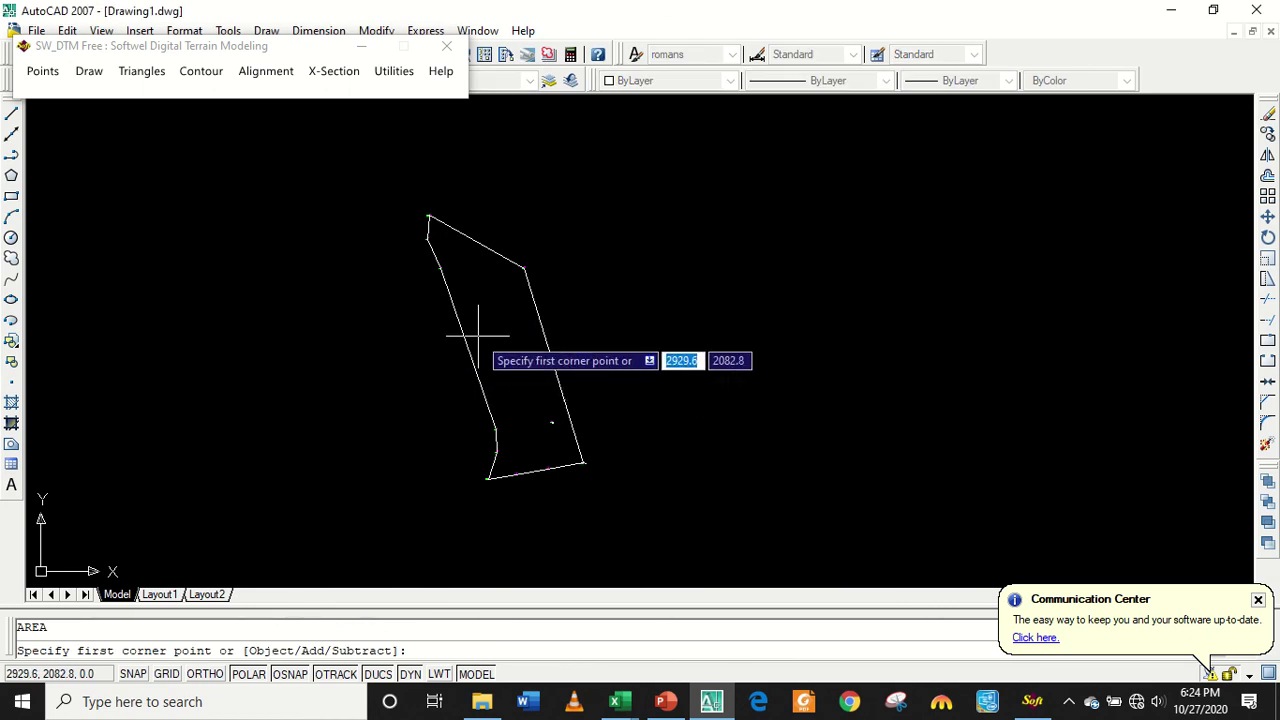
{"action": "type", "text": "o"}
{"action": "key", "text": "Return"}
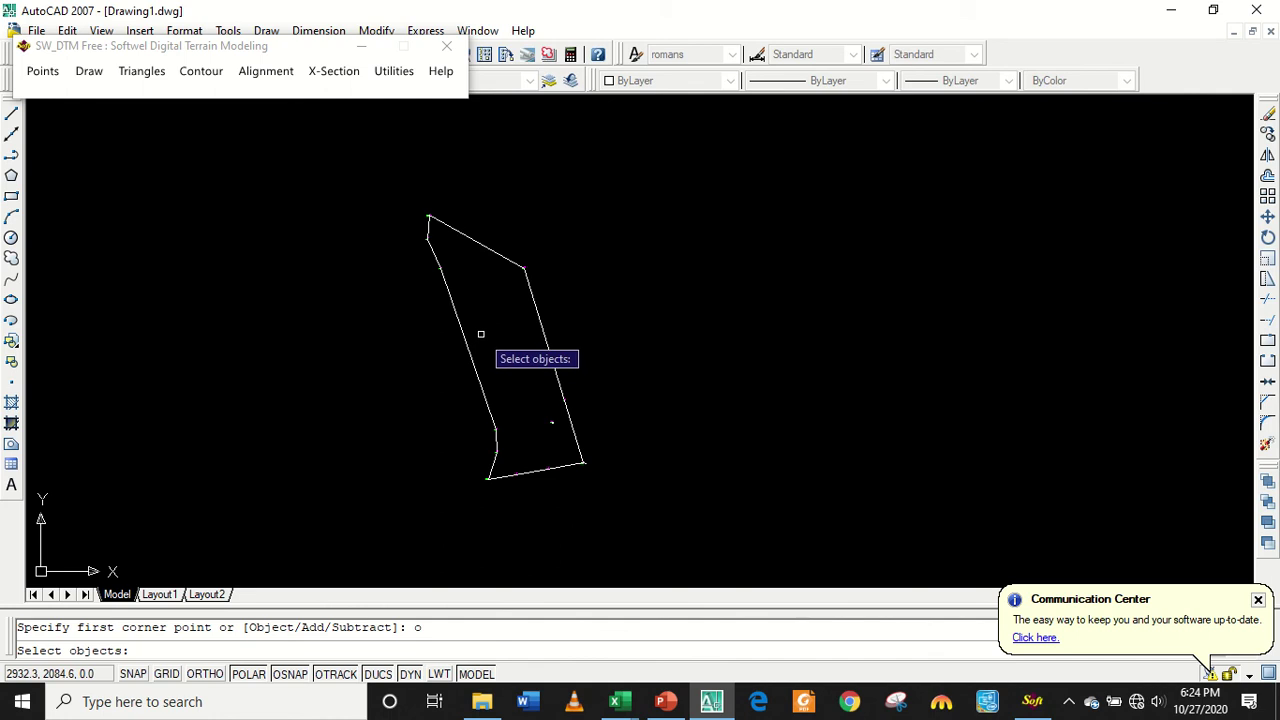
{"action": "key", "text": "Escape"}
{"action": "scroll", "coordinate": [481, 334], "scroll_direction": "up", "scroll_amount": 2}
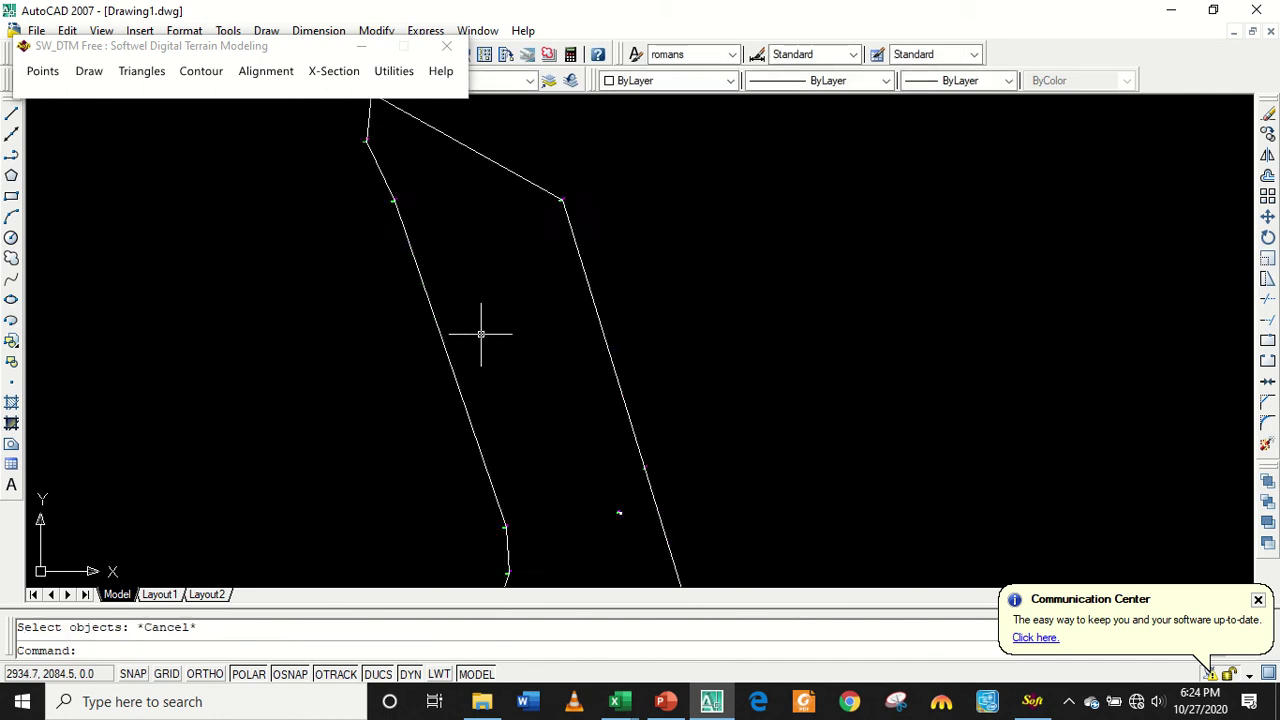
{"action": "scroll", "coordinate": [481, 334], "scroll_direction": "up", "scroll_amount": 2}
Measure the boundary polyline's area with AREA Object, confirming 17368.8.
{"action": "type", "text": "aa"}
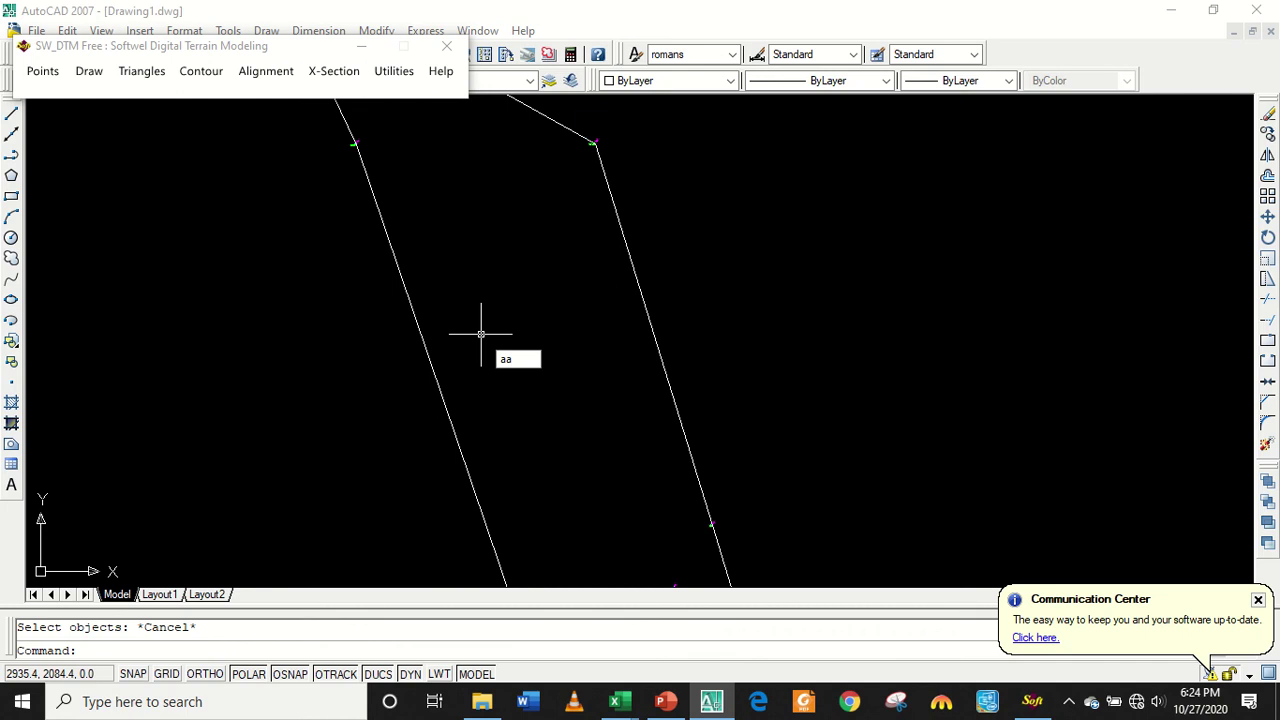
{"action": "key", "text": "Return"}
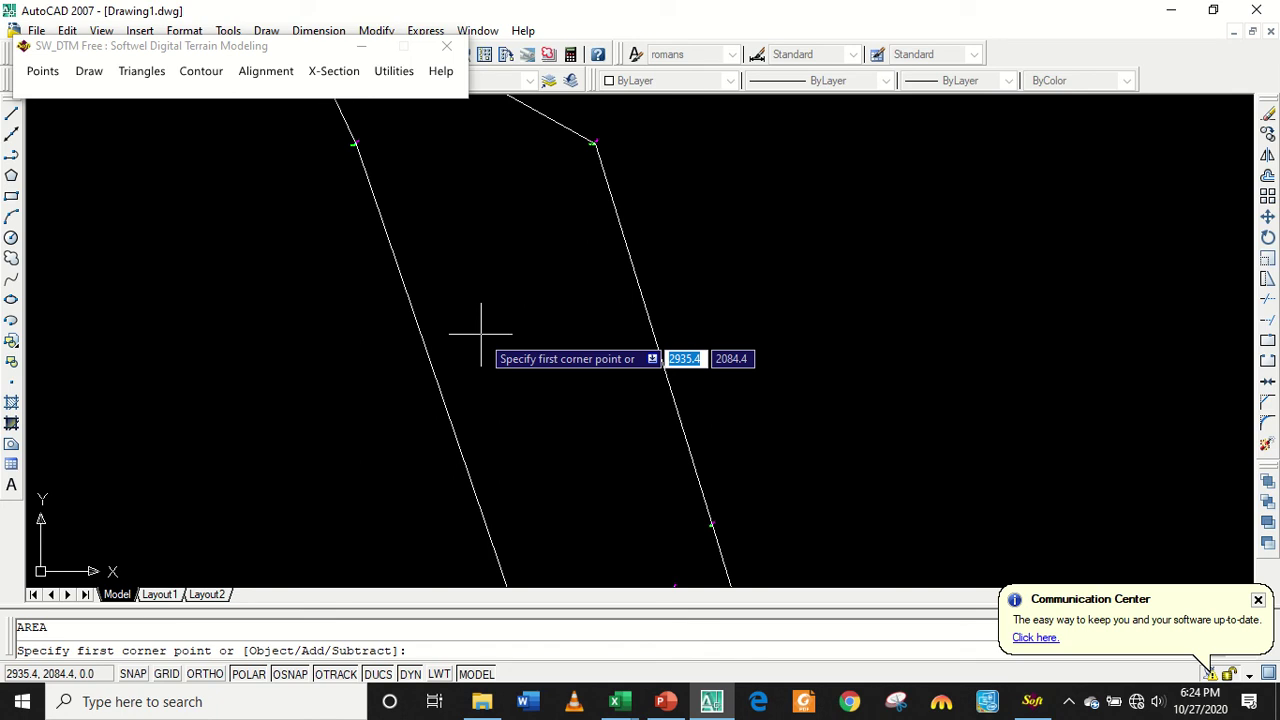
{"action": "type", "text": "o"}
{"action": "key", "text": "Return"}
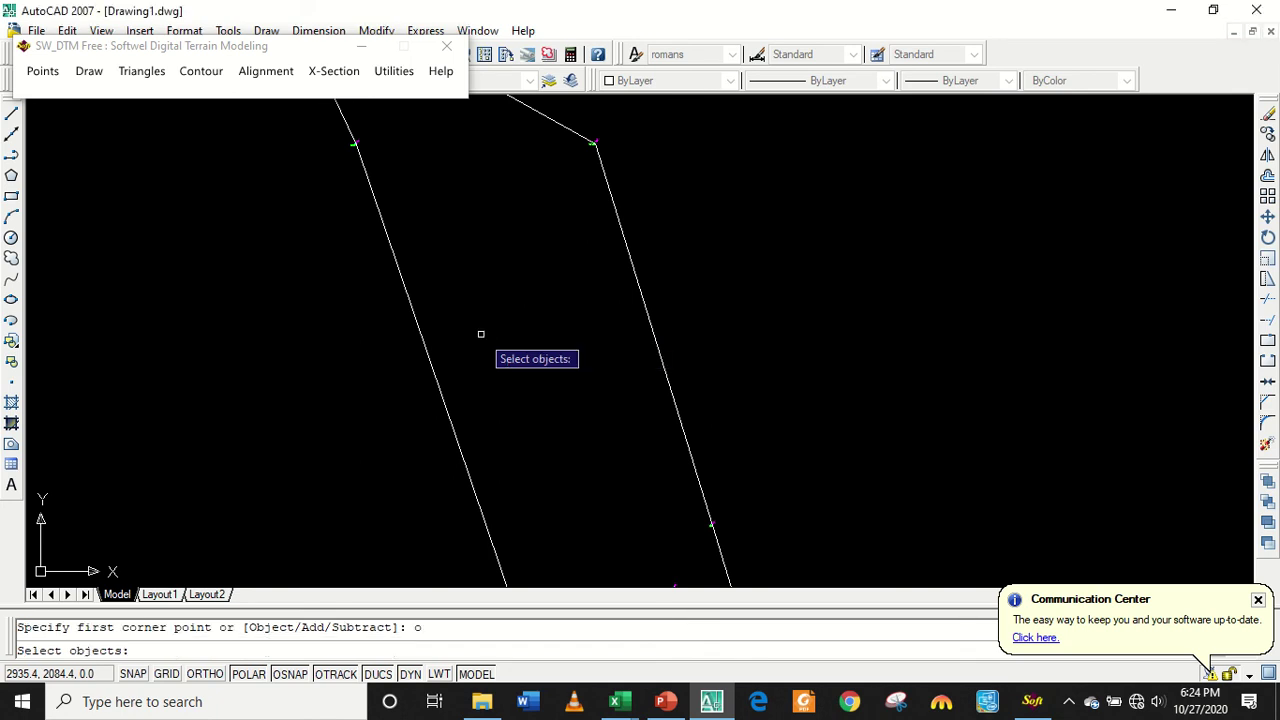
{"action": "left_click", "coordinate": [638, 284]}
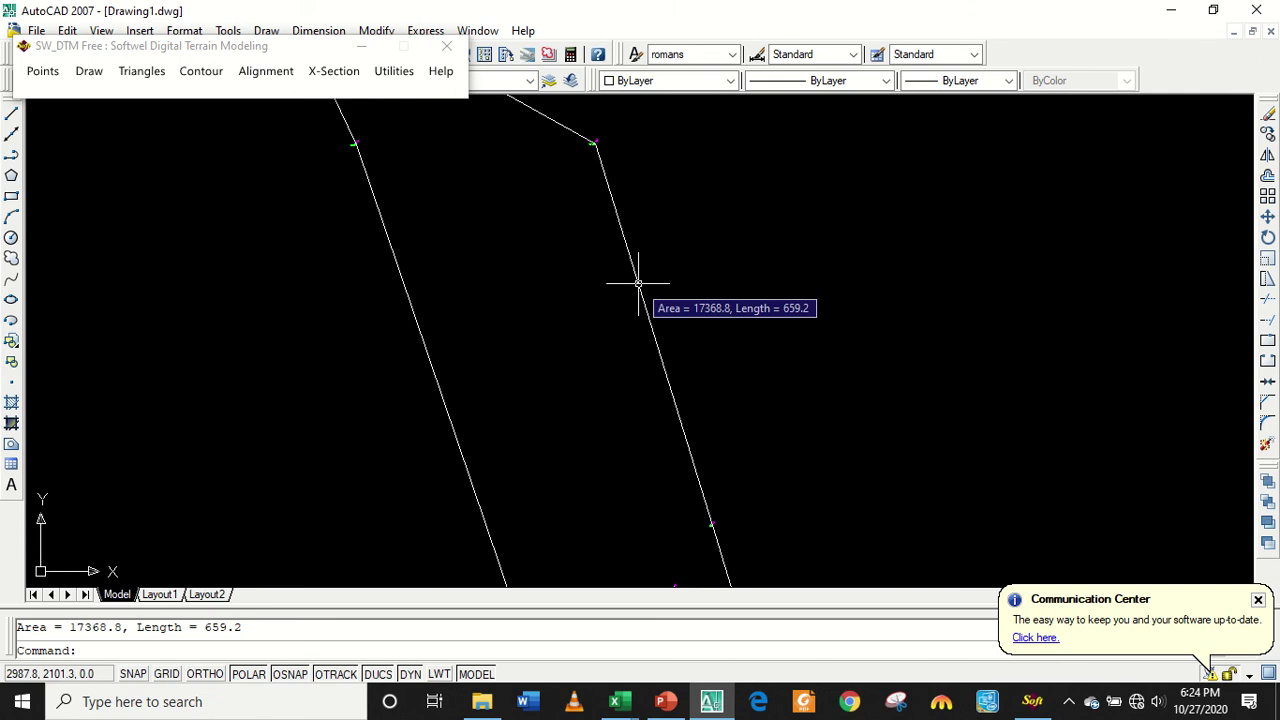
{"action": "key", "text": "Escape"}
List the polyline again, copy the 17368.8 area value, and hide the listing.
{"action": "type", "text": "li"}
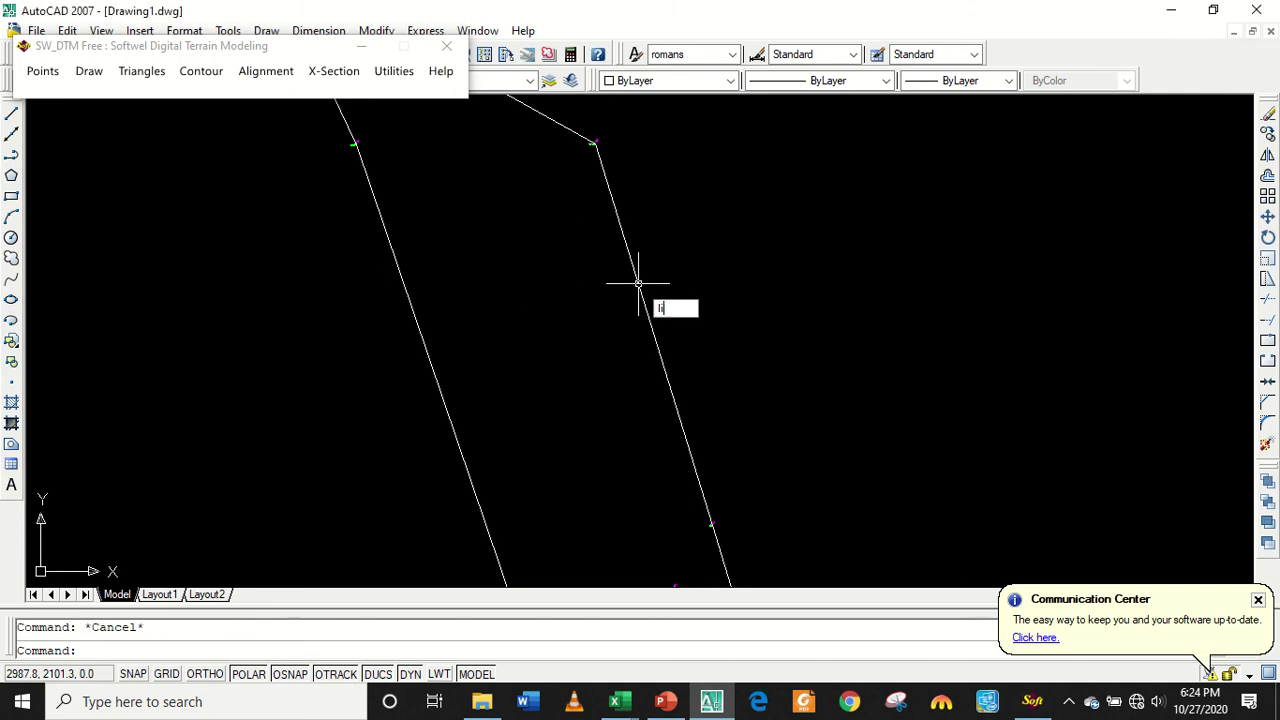
{"action": "key", "text": "Return"}
{"action": "left_click", "coordinate": [638, 284]}
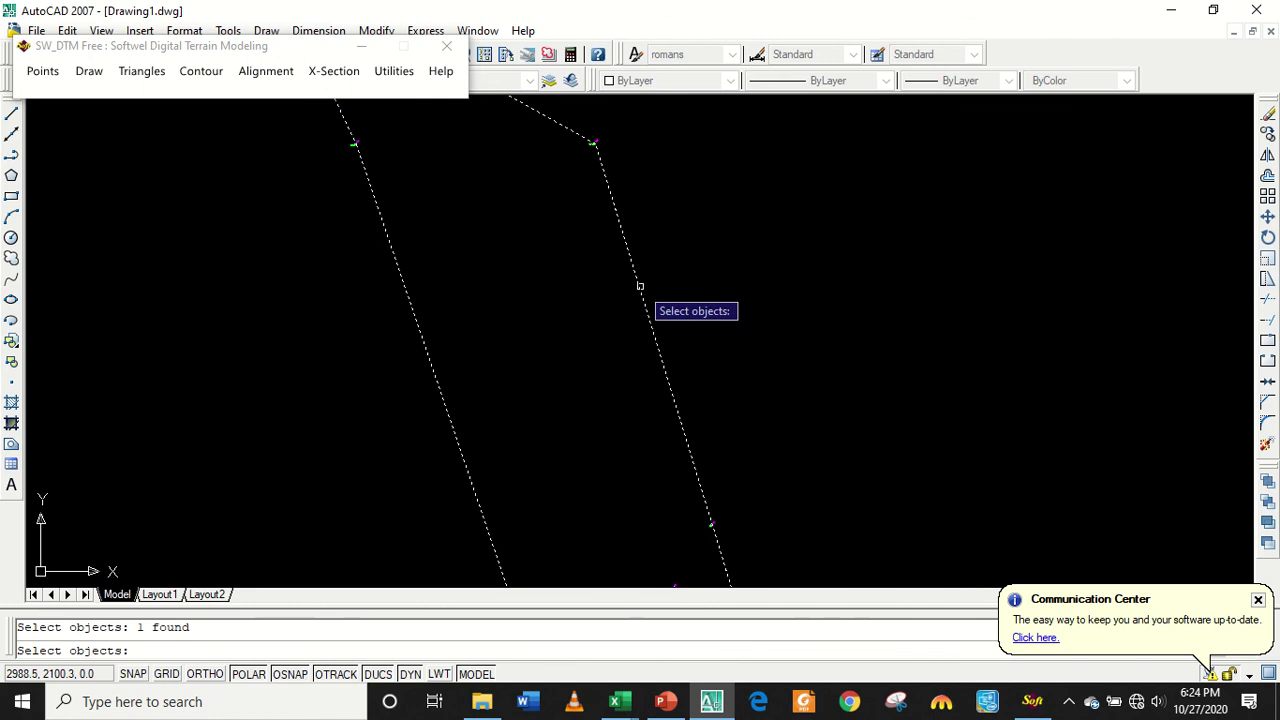
{"action": "key", "text": "Return"}
{"action": "mouse_move", "coordinate": [553, 288]}
{"action": "left_mouse_down"}
{"action": "mouse_move", "coordinate": [492, 300]}
{"action": "mouse_move", "coordinate": [498, 289]}
{"action": "left_mouse_up"}
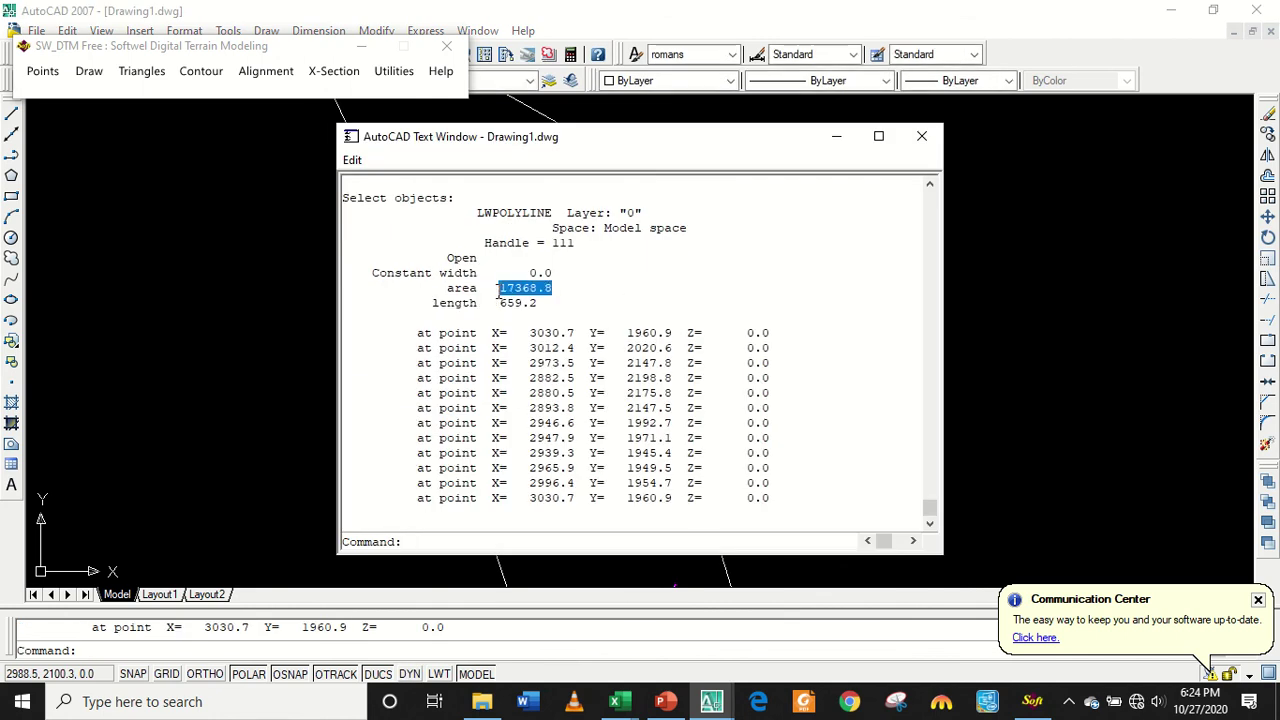
{"action": "left_click", "coordinate": [836, 136]}
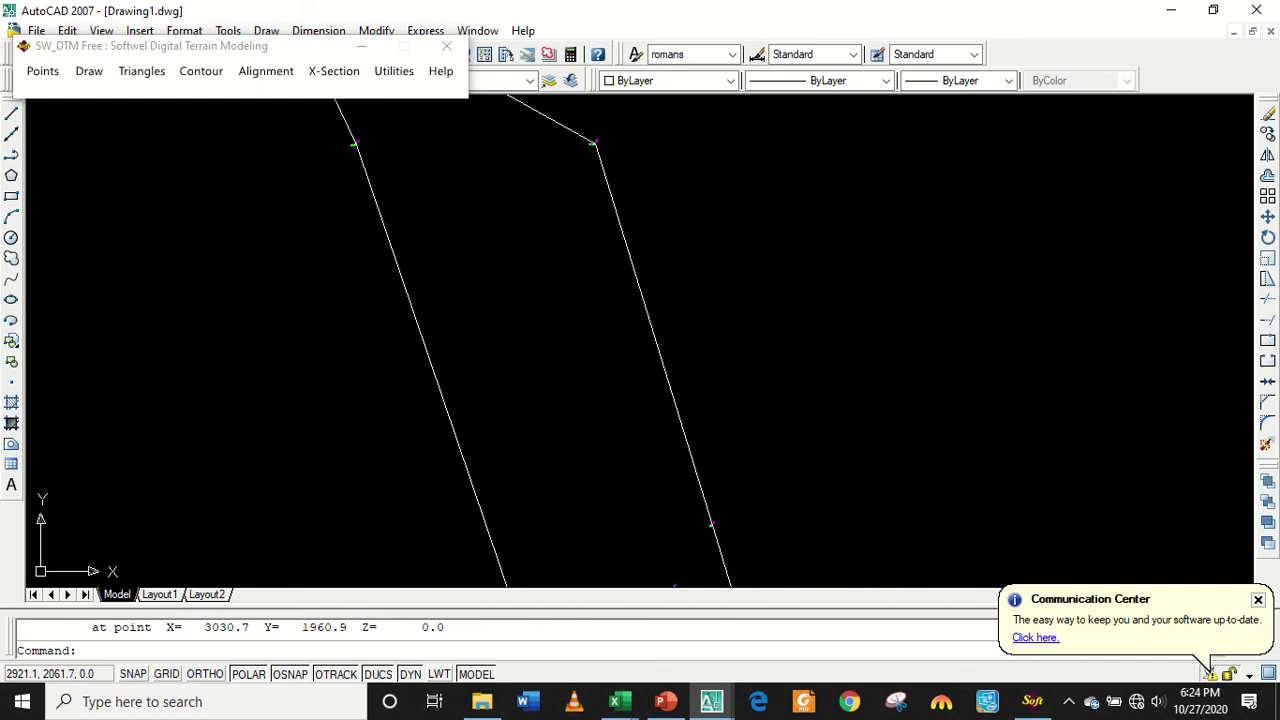
Paste the copied 17368.8 value as text inside the boundary.
{"action": "left_click", "coordinate": [515, 355]}
{"action": "left_click", "coordinate": [518, 344]}
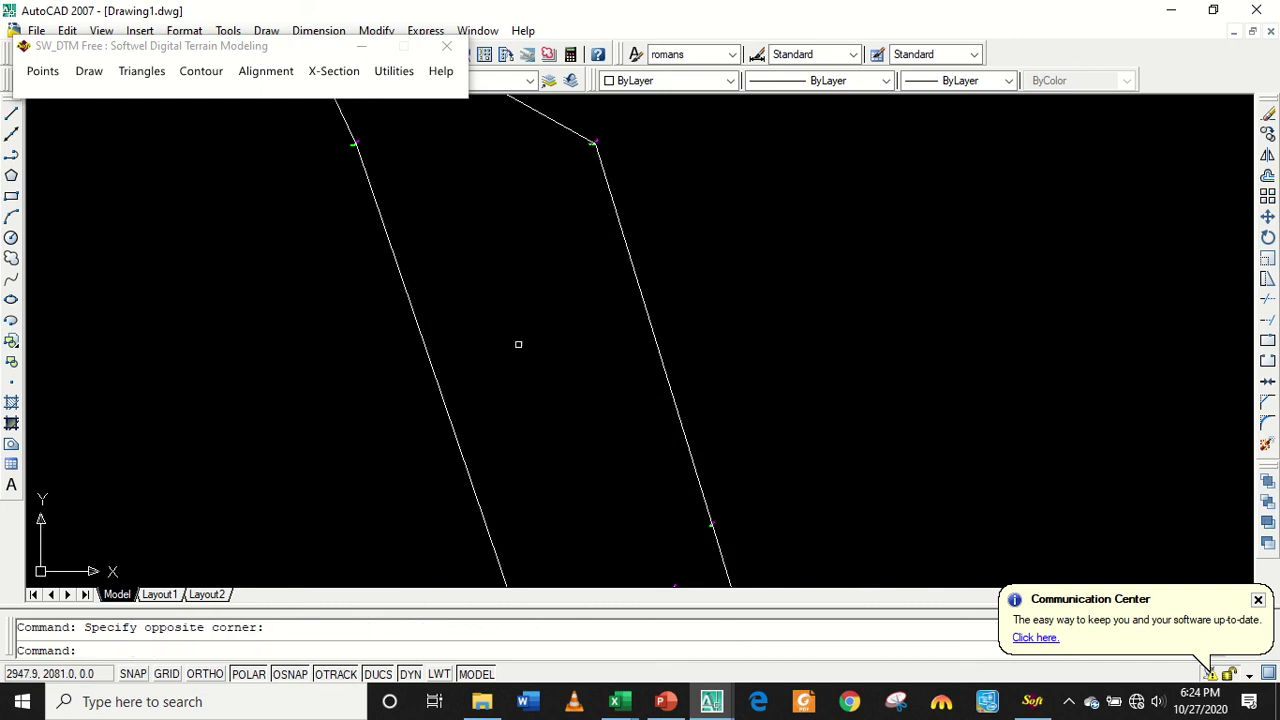
{"action": "key", "text": "ctrl+v"}
{"action": "left_click", "coordinate": [520, 342]}
{"action": "left_click", "coordinate": [522, 343]}
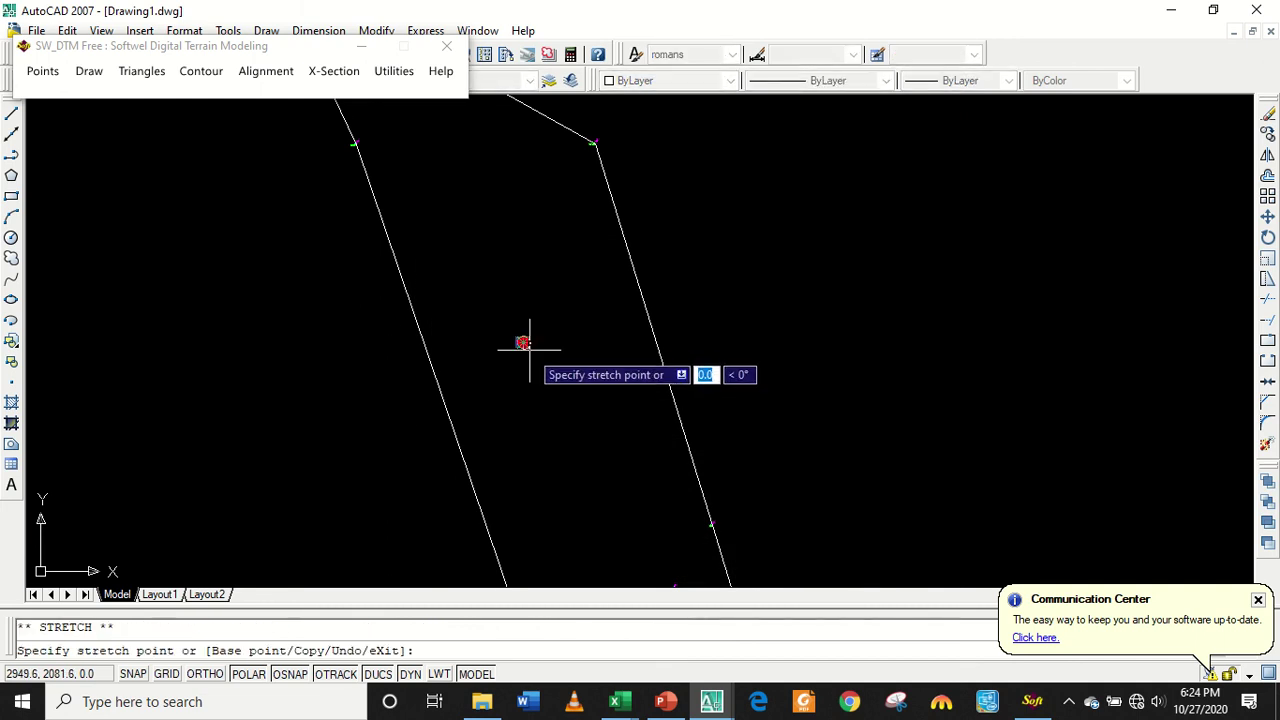
{"action": "scroll", "coordinate": [529, 346], "scroll_direction": "up", "scroll_amount": 3}
{"action": "scroll", "coordinate": [451, 352], "scroll_direction": "up", "scroll_amount": 3}
{"action": "scroll", "coordinate": [389, 347], "scroll_direction": "up", "scroll_amount": 2}
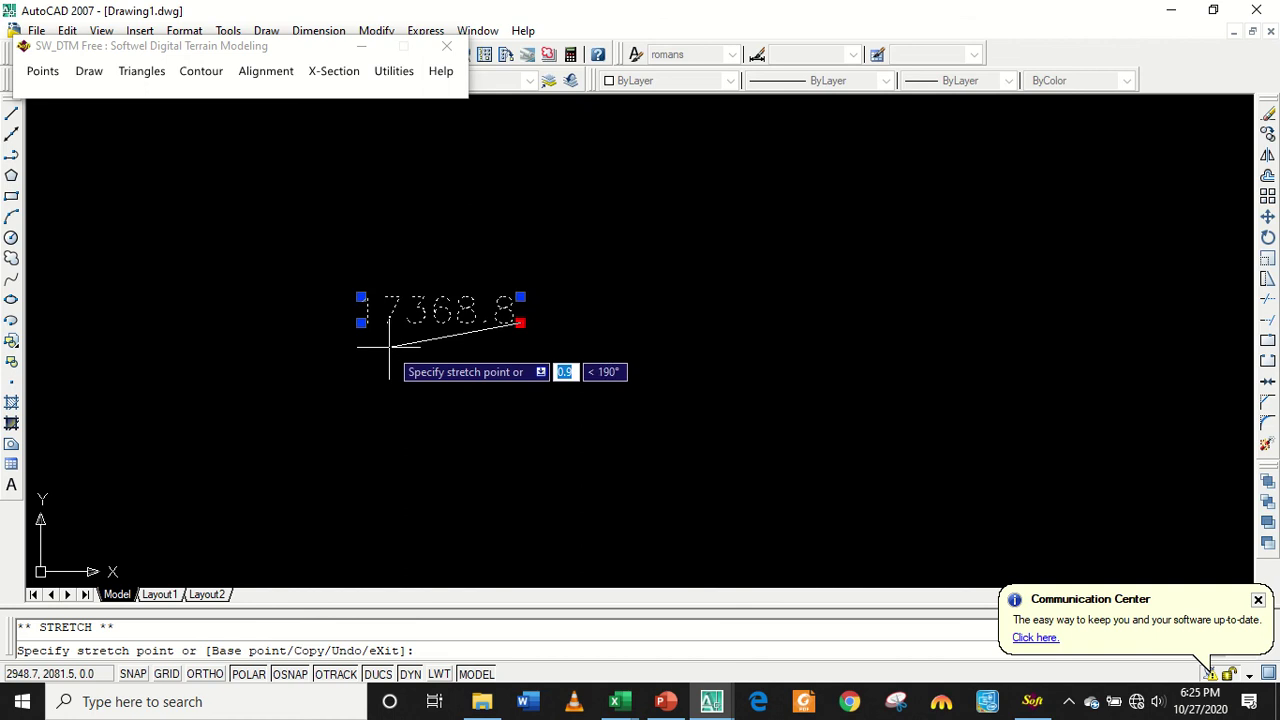
{"action": "scroll", "coordinate": [389, 347], "scroll_direction": "up", "scroll_amount": 2}
{"action": "key", "text": "Escape"}
Widen the 17368.8 label's box by its corner grip and check its height unchanged in the editor.
{"action": "left_click", "coordinate": [390, 345]}
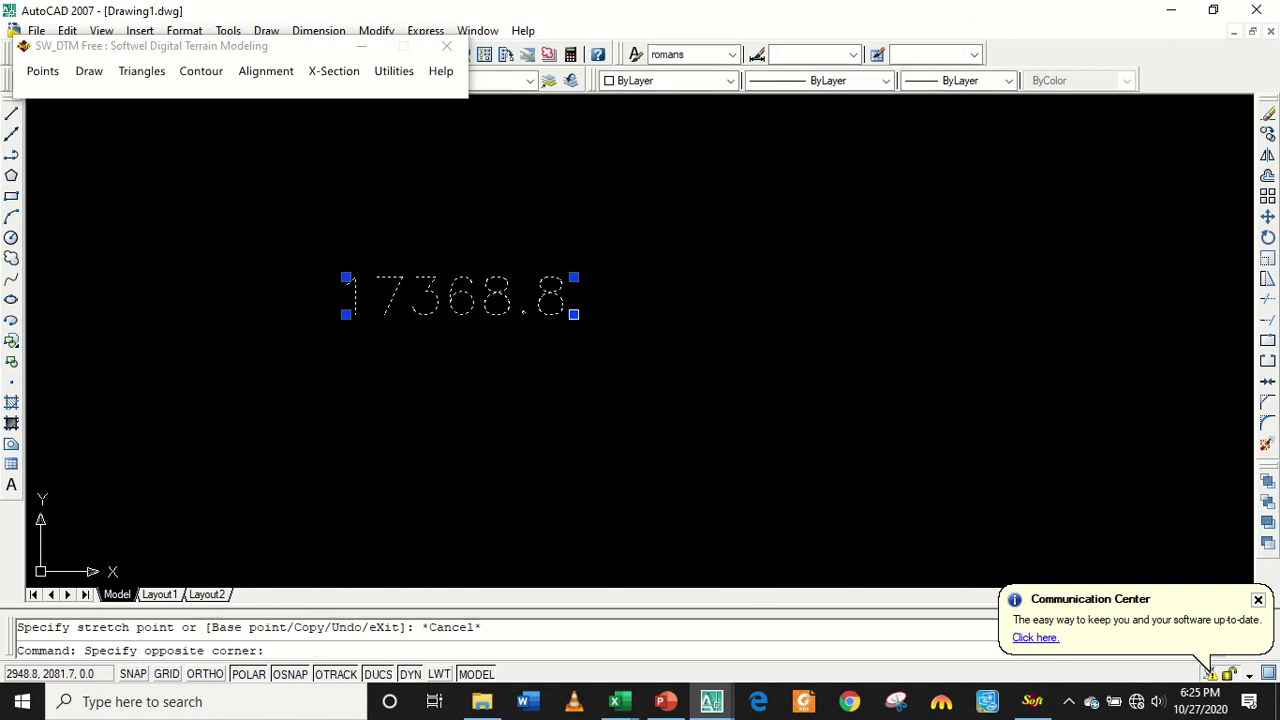
{"action": "left_click", "coordinate": [400, 285]}
{"action": "left_click", "coordinate": [573, 278]}
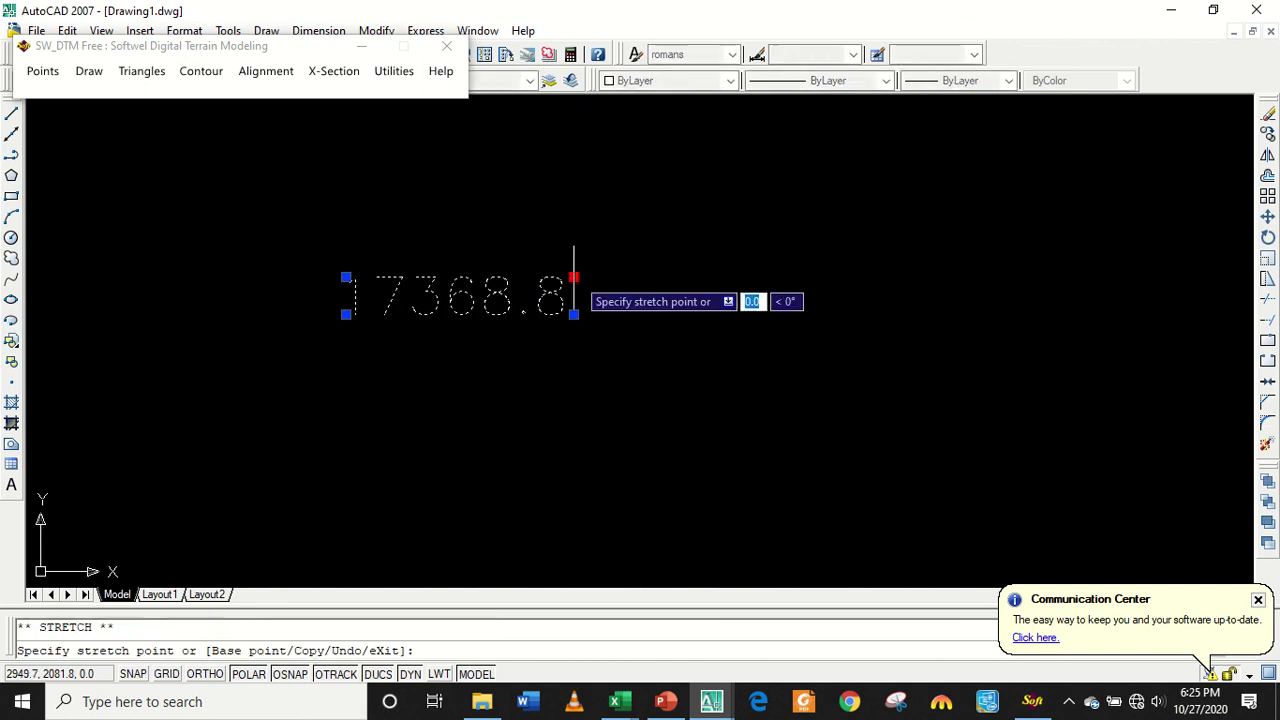
{"action": "left_click", "coordinate": [770, 207]}
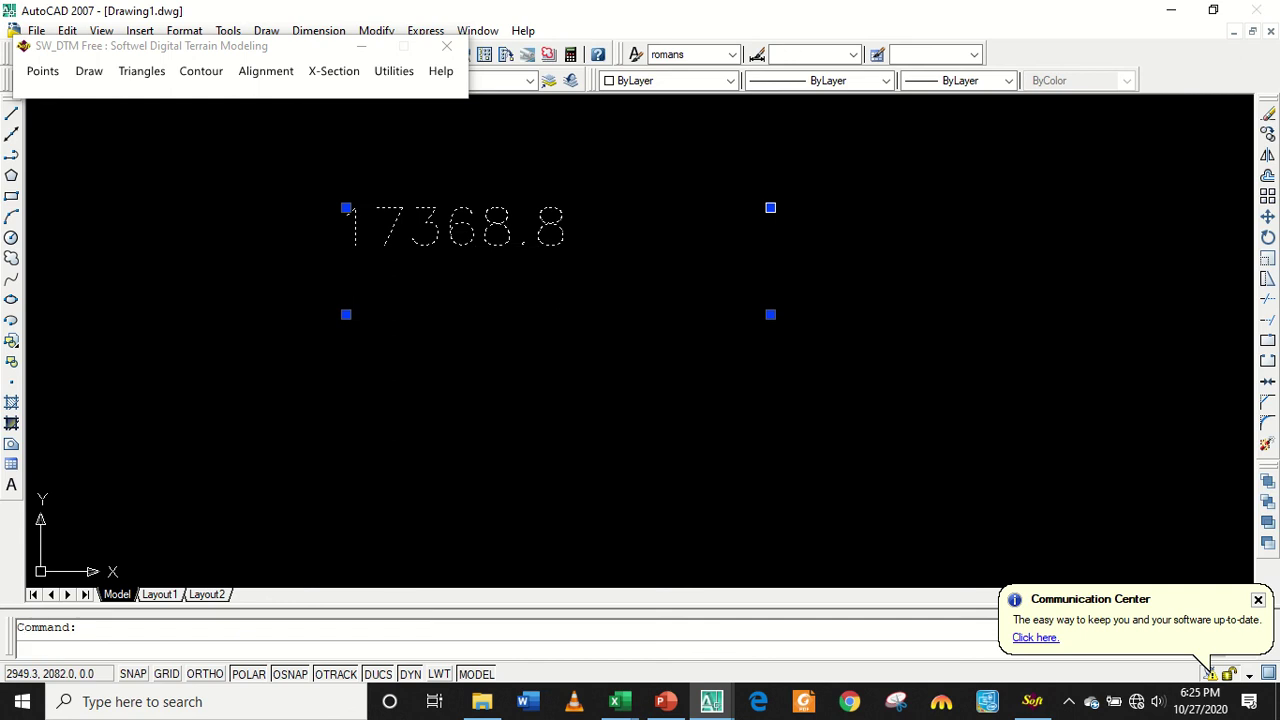
{"action": "double_click", "coordinate": [590, 213]}
{"action": "double_click", "coordinate": [505, 90]}
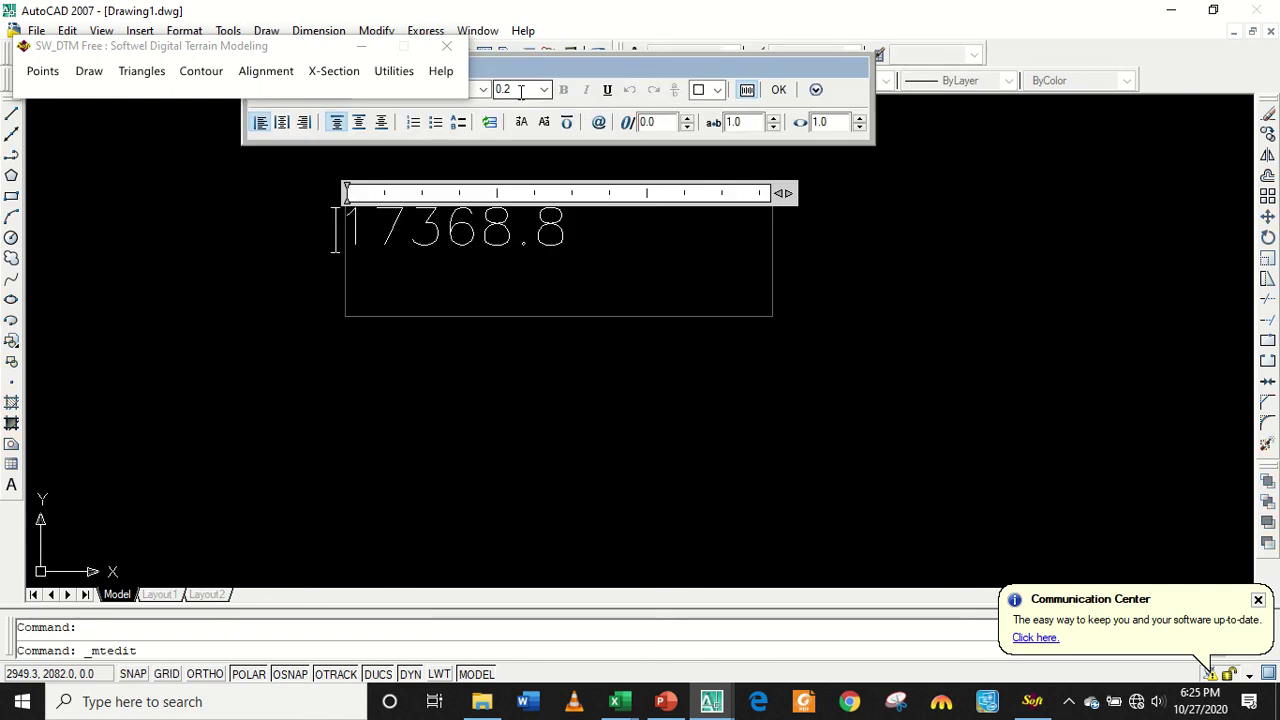
{"action": "type", "text": "2"}
{"action": "left_click", "coordinate": [779, 90]}
Select the 17368.8 label without moving it, clear the selection, and start SCALE.
{"action": "left_click", "coordinate": [511, 180]}
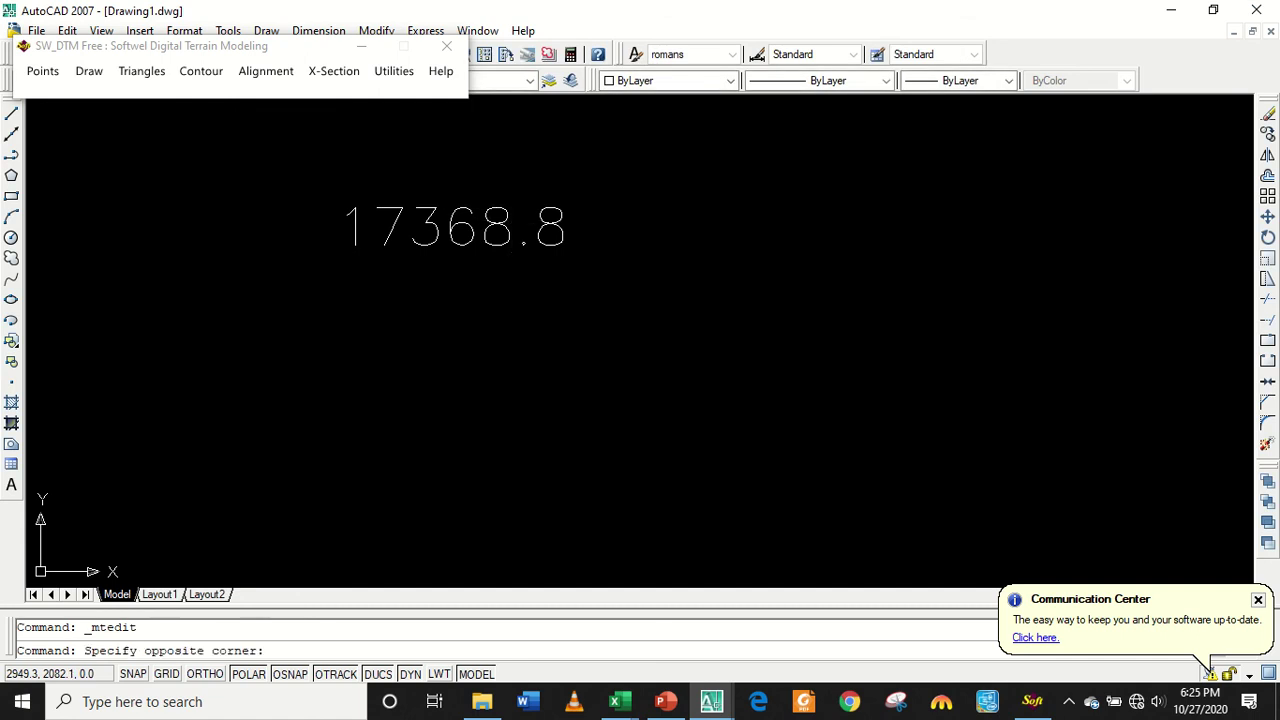
{"action": "left_click", "coordinate": [507, 220]}
{"action": "left_click", "coordinate": [634, 210]}
{"action": "left_click", "coordinate": [320, 228]}
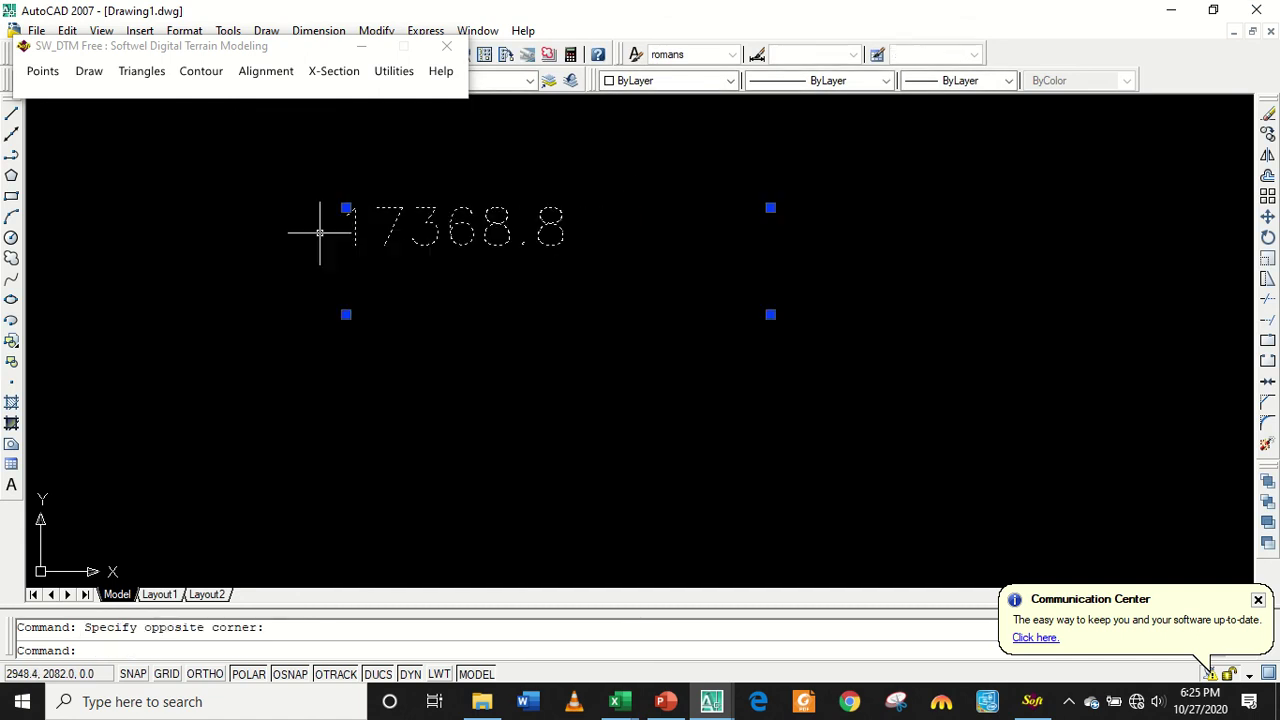
{"action": "left_click", "coordinate": [346, 208]}
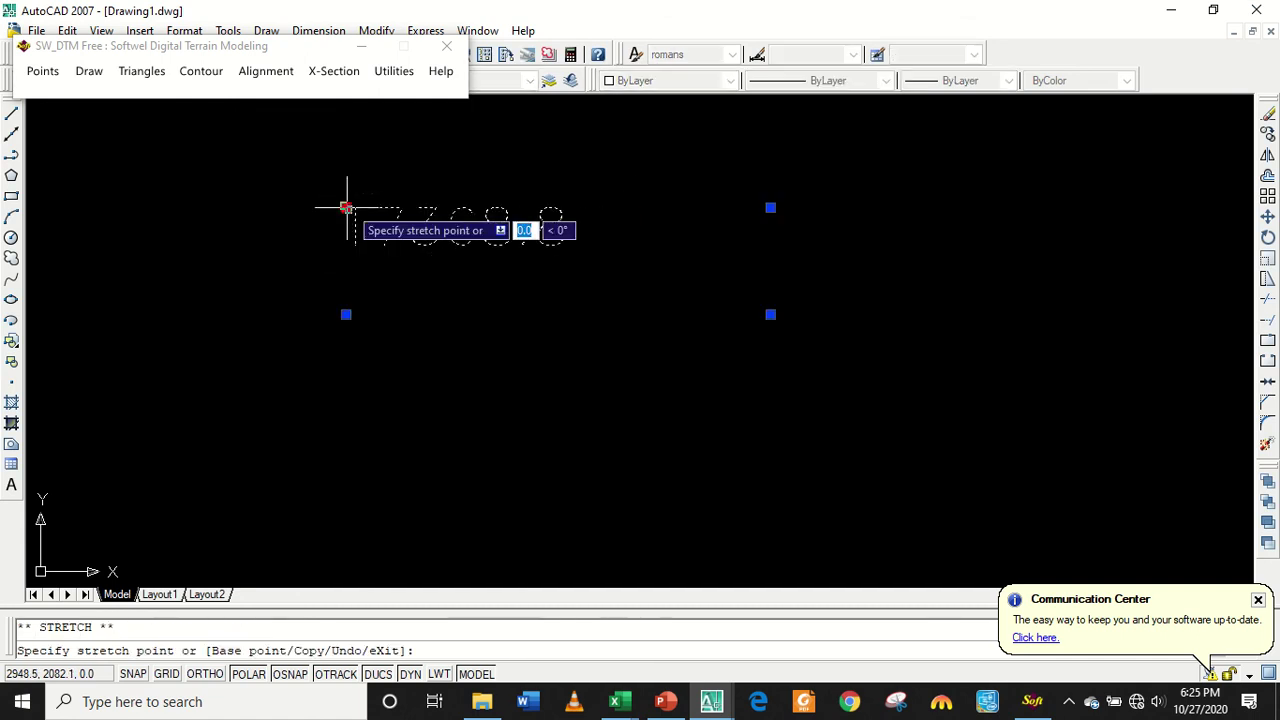
{"action": "left_click", "coordinate": [346, 208]}
{"action": "left_click", "coordinate": [296, 222]}
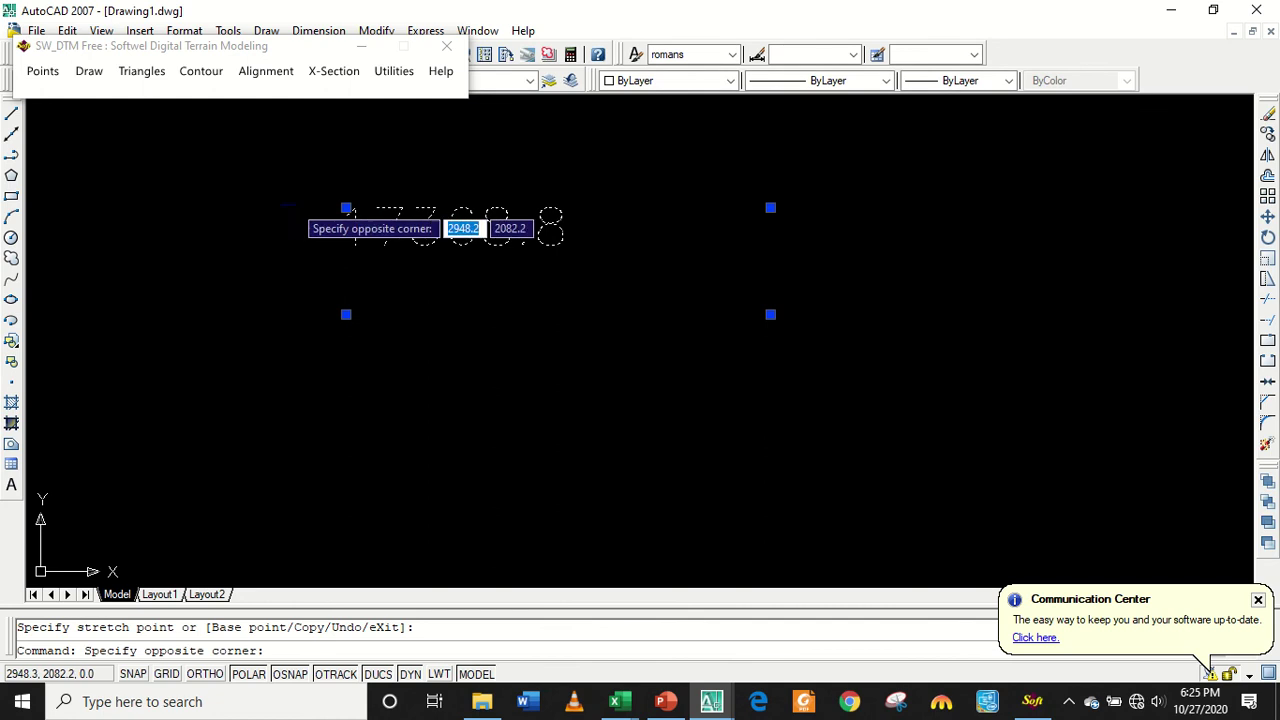
{"action": "left_click", "coordinate": [307, 228]}
{"action": "key", "text": "Escape"}
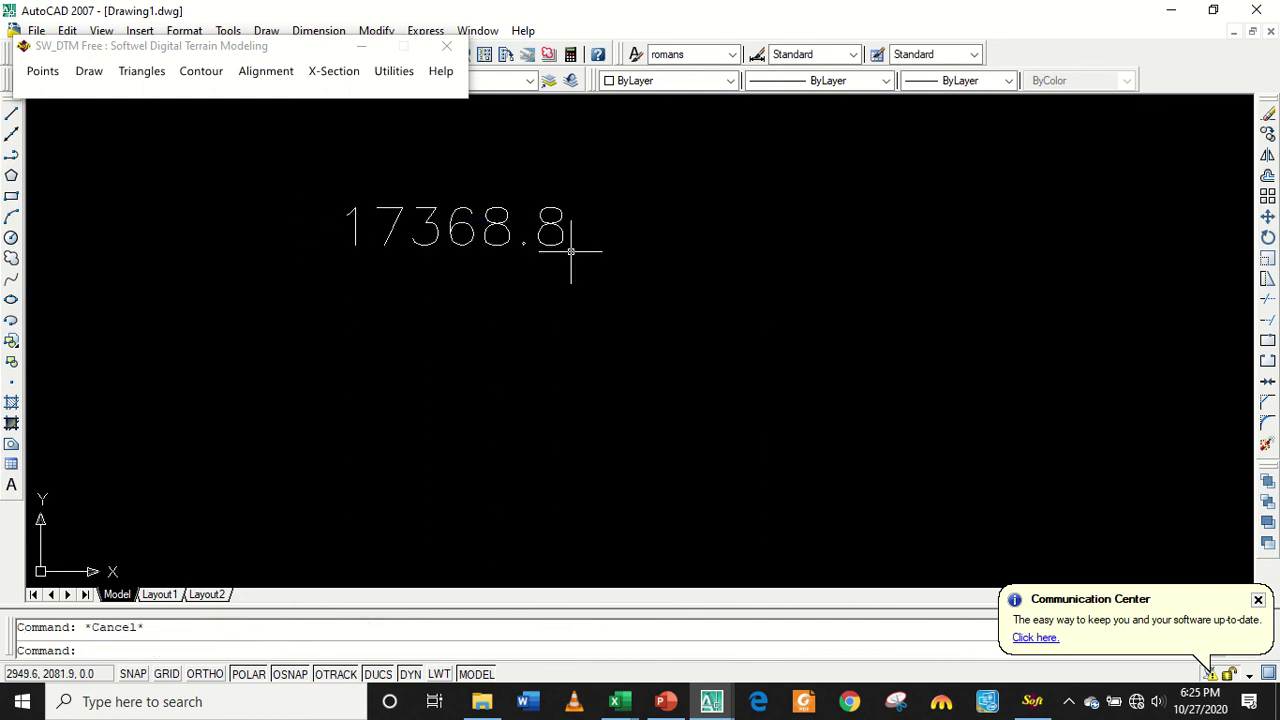
{"action": "type", "text": "sc"}
{"action": "key", "text": "Return"}
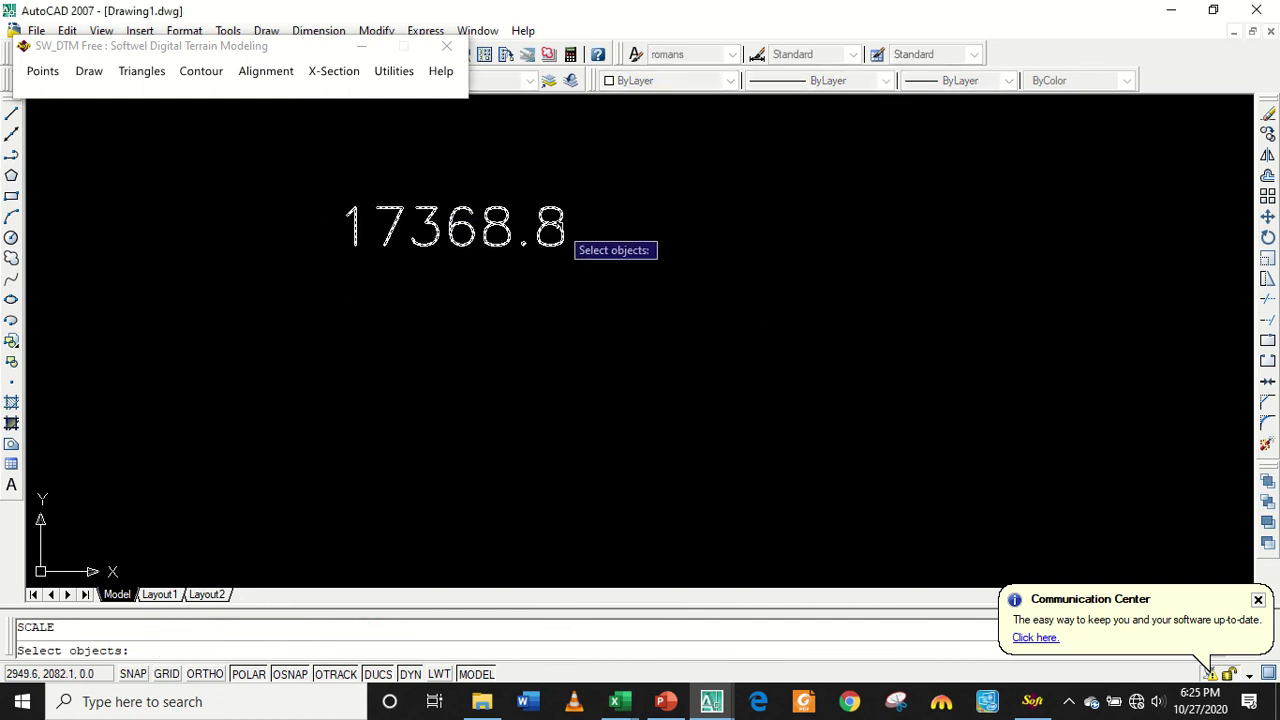
Scale the 17368.8 label up from its top-left corner and recentre the view on it.
{"action": "left_click", "coordinate": [566, 233]}
{"action": "key", "text": "Return"}
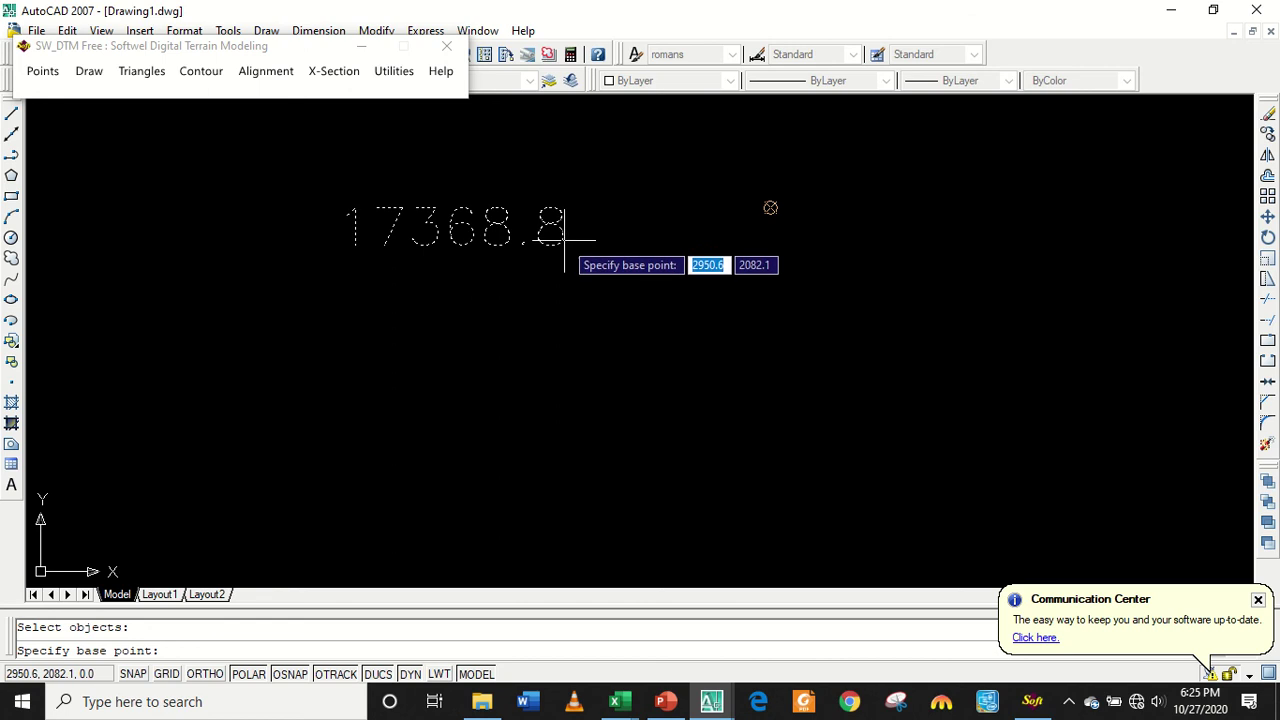
{"action": "left_click", "coordinate": [348, 210]}
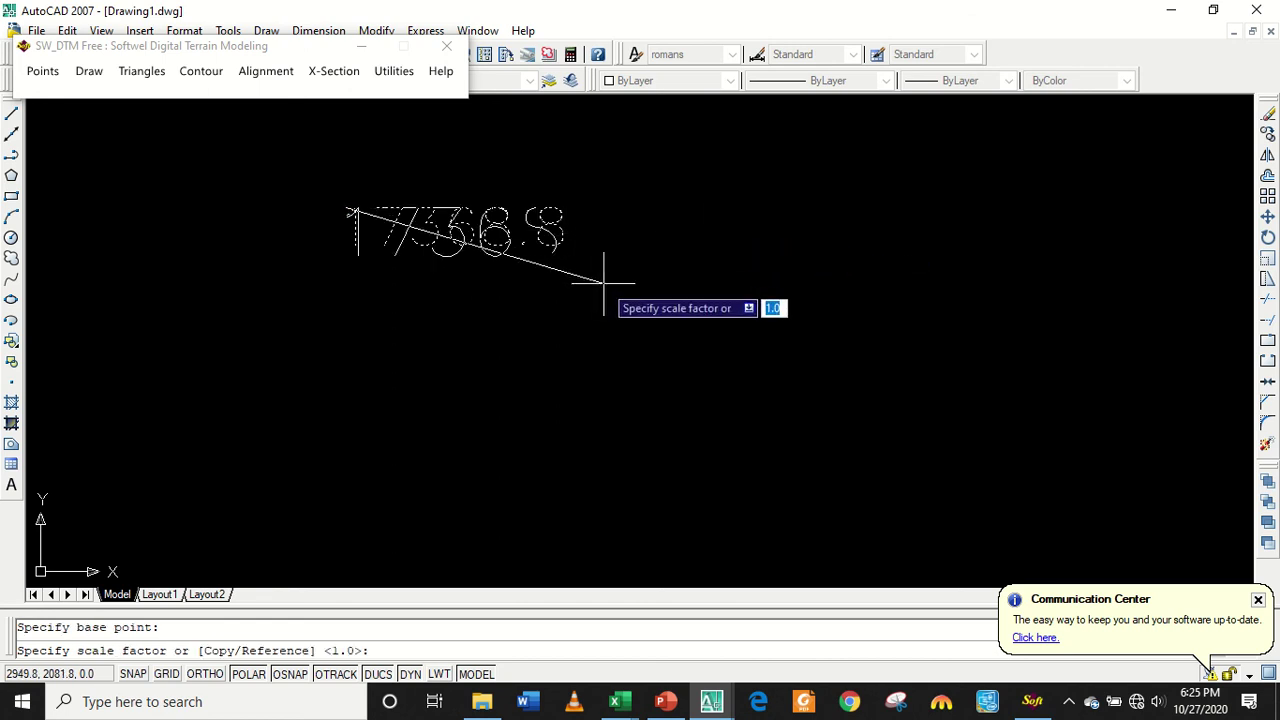
{"action": "left_click", "coordinate": [674, 385]}
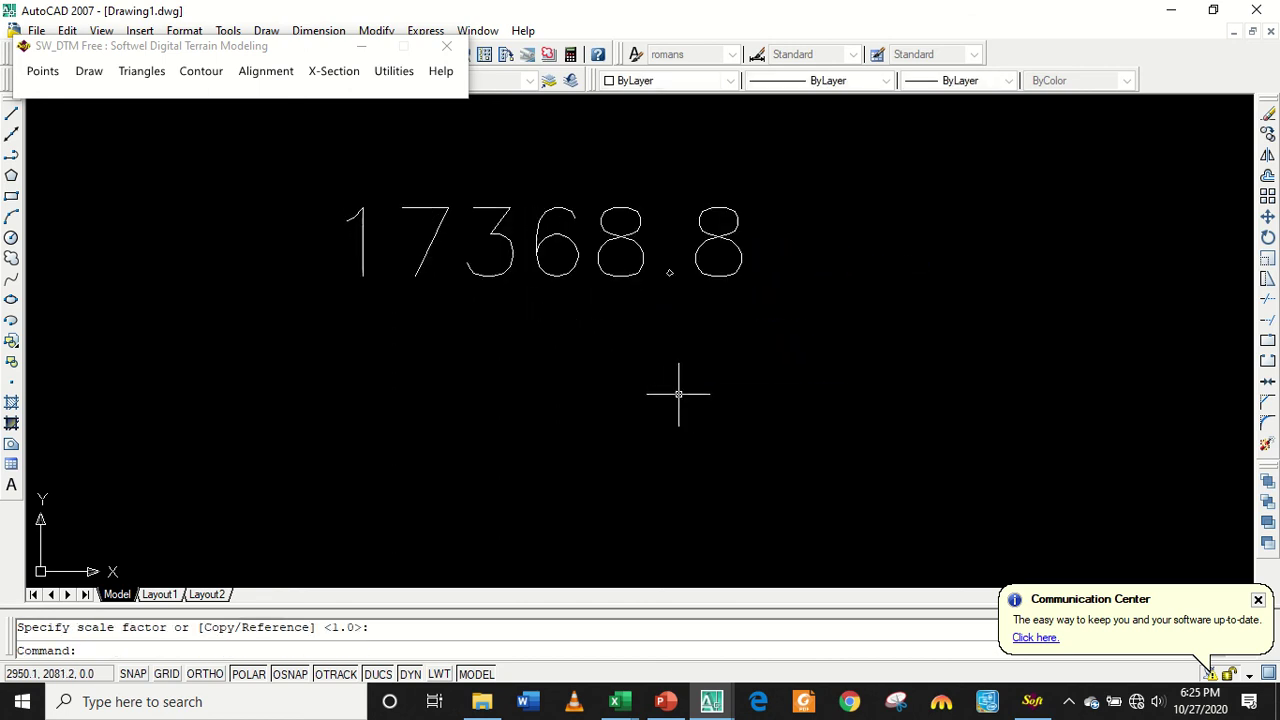
{"action": "scroll", "coordinate": [671, 384], "scroll_direction": "down", "scroll_amount": 3}
{"action": "scroll", "coordinate": [674, 386], "scroll_direction": "up", "scroll_amount": 6}
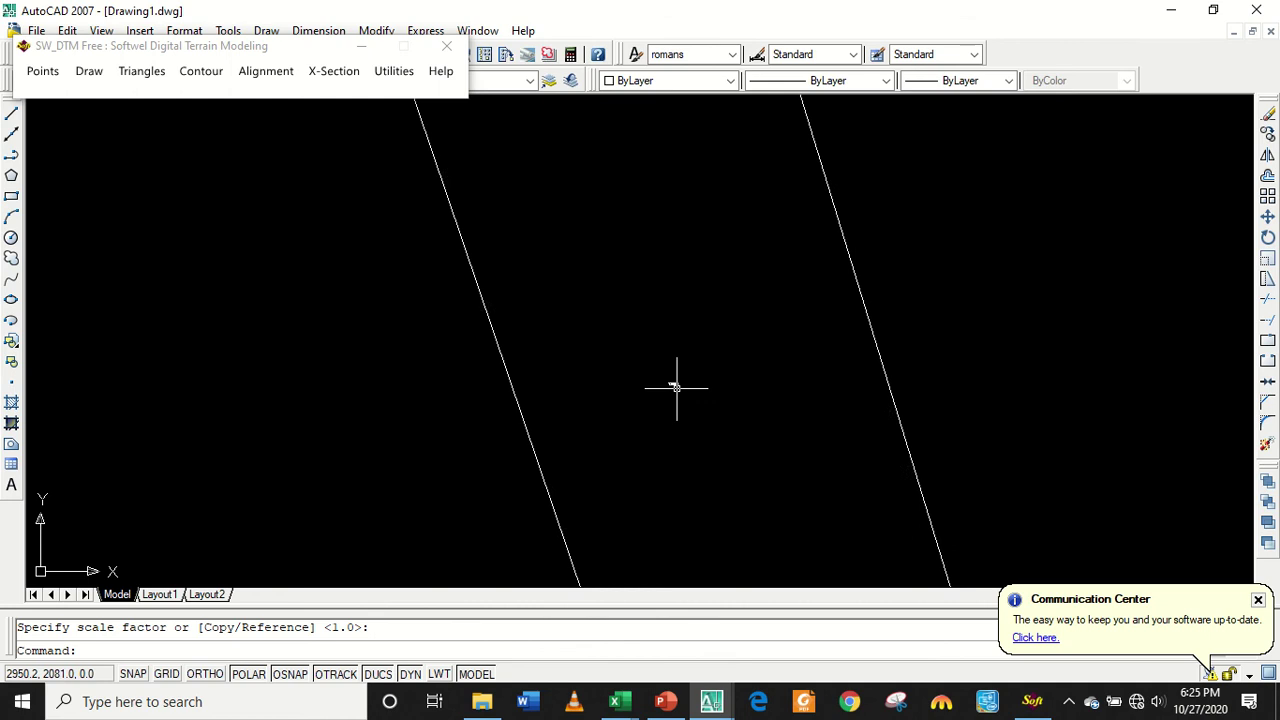
{"action": "middle_click_drag", "start_coordinate": [708, 466], "coordinate": [578, 432]}
{"action": "scroll", "coordinate": [543, 309], "scroll_direction": "down", "scroll_amount": 5}
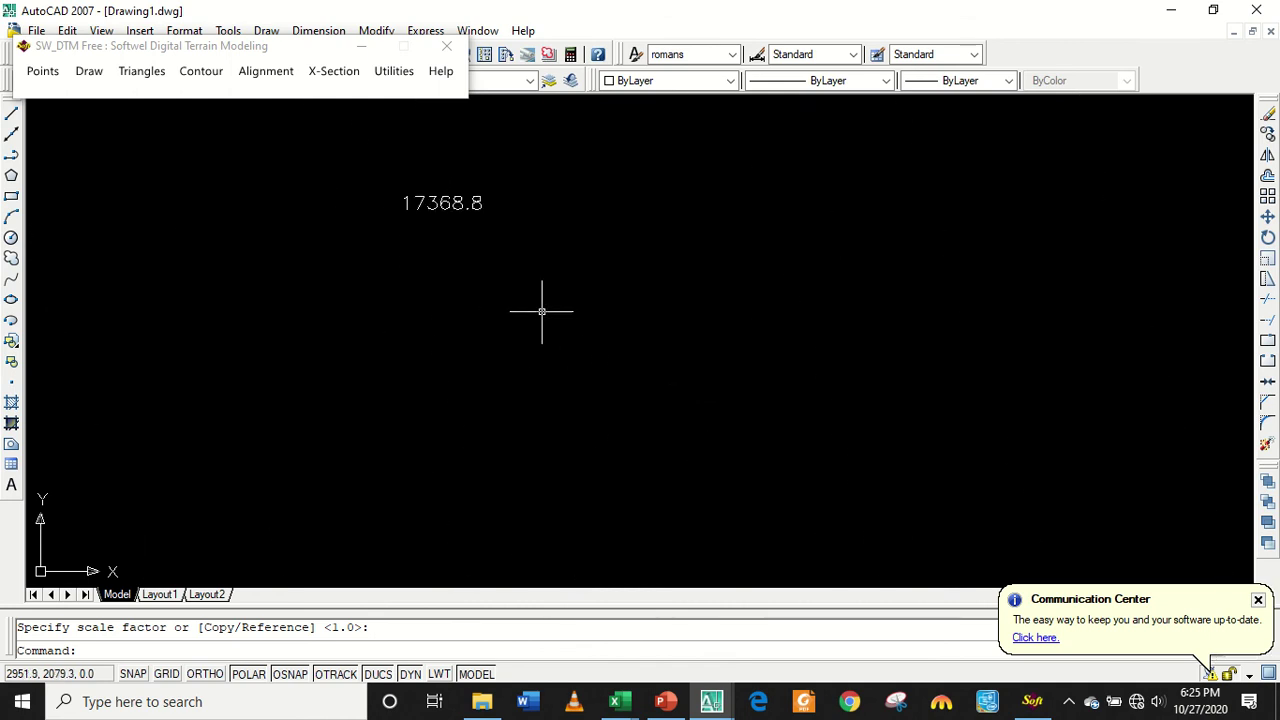
{"action": "scroll", "coordinate": [437, 237], "scroll_direction": "up", "scroll_amount": 1}
{"action": "scroll", "coordinate": [420, 208], "scroll_direction": "down", "scroll_amount": 1}
{"action": "middle_click_drag", "start_coordinate": [420, 208], "coordinate": [466, 350]}
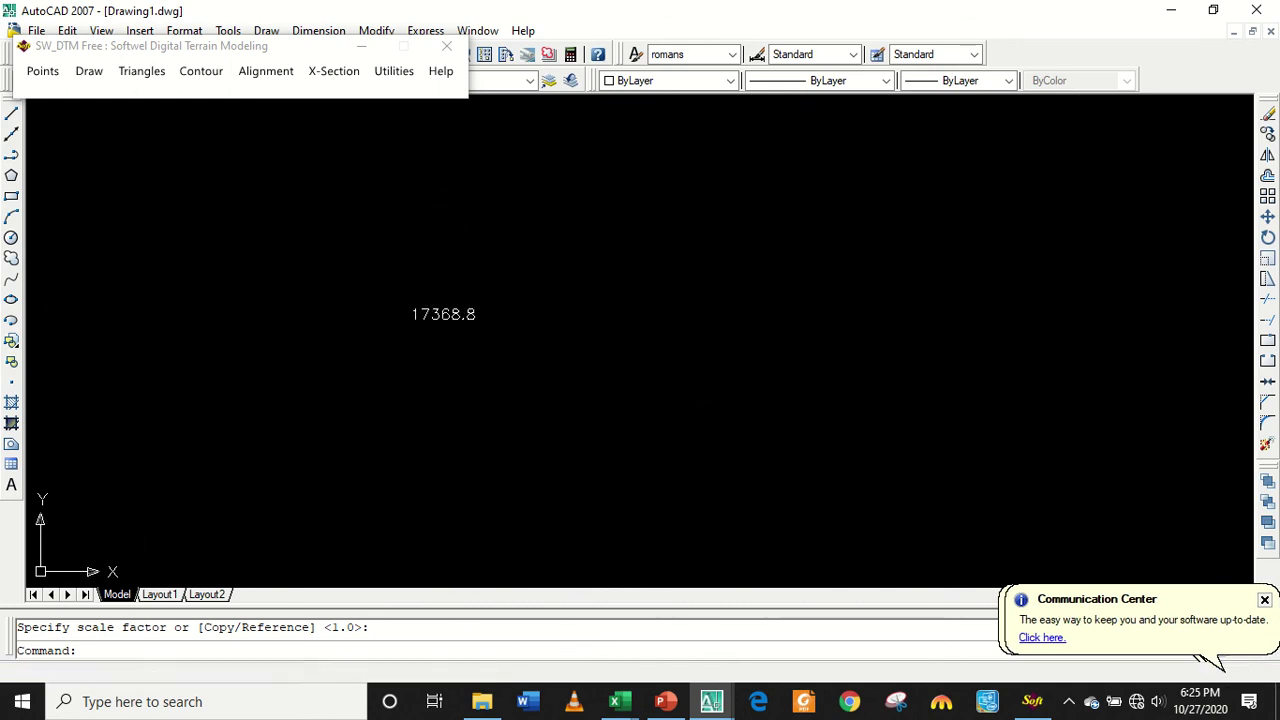
{"action": "scroll", "coordinate": [436, 310], "scroll_direction": "up", "scroll_amount": 4}
Scale the label again by 1.8 from its lower-left corner and zoom out to the boundary.
{"action": "type", "text": "sc"}
{"action": "key", "text": "Return"}
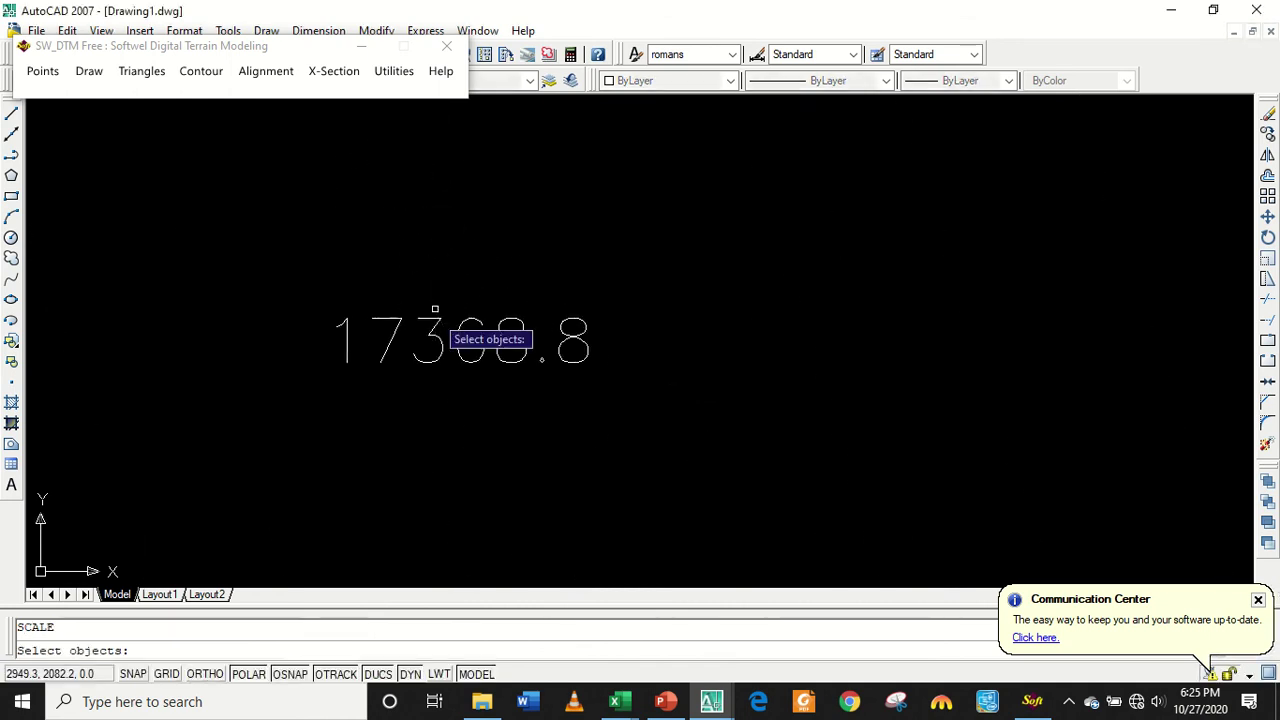
{"action": "left_click", "coordinate": [465, 340]}
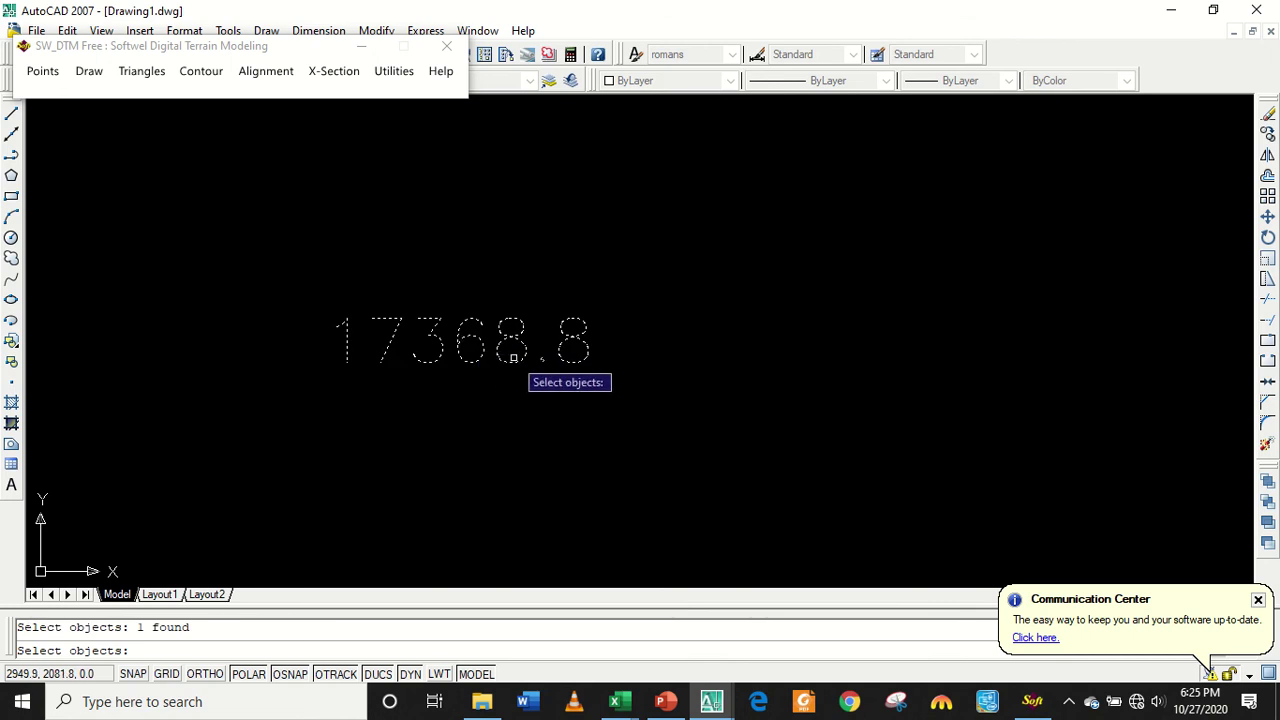
{"action": "key", "text": "Return"}
{"action": "left_click", "coordinate": [336, 385]}
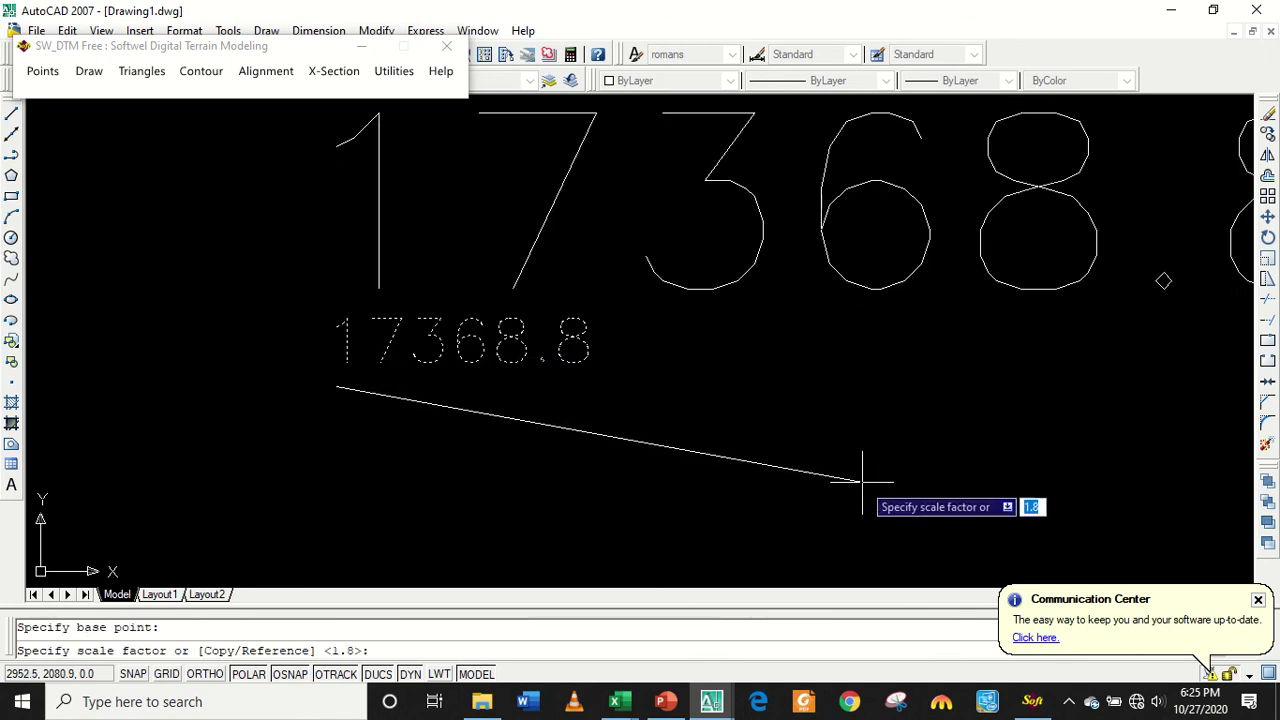
{"action": "key", "text": "Return"}
{"action": "key", "text": "Return"}
{"action": "scroll", "coordinate": [895, 492], "scroll_direction": "down", "scroll_amount": 3}
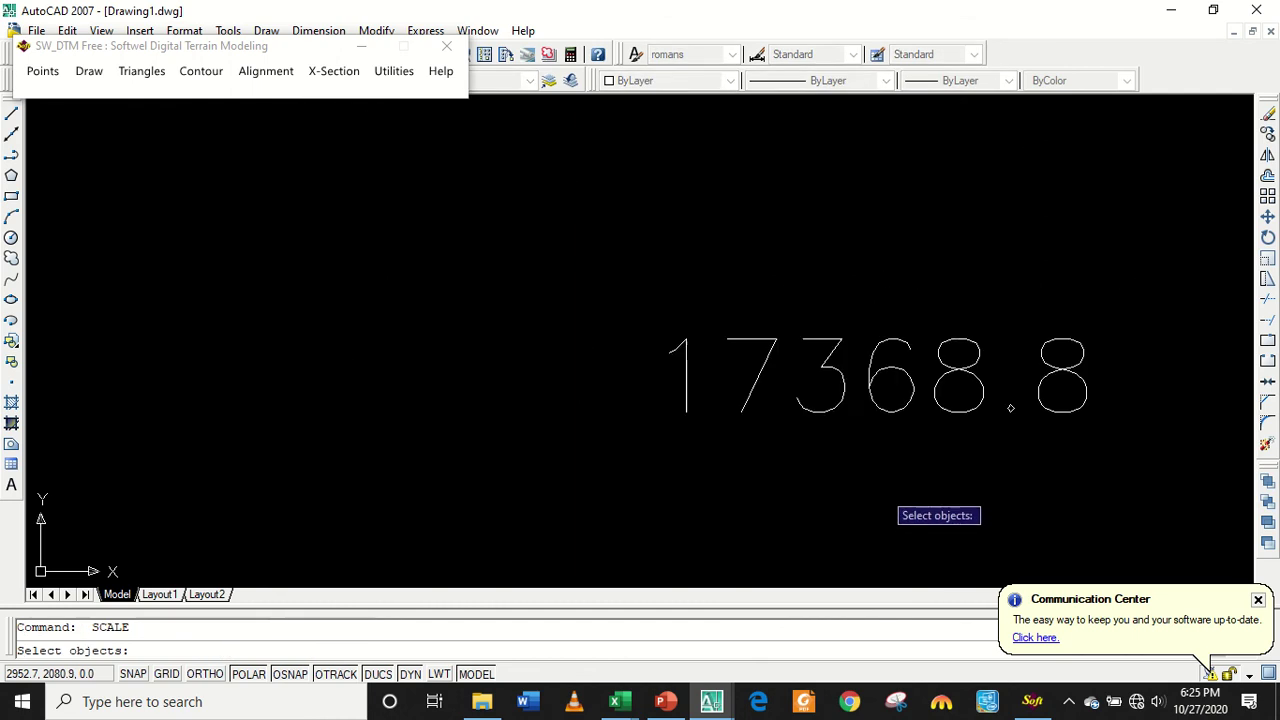
{"action": "scroll", "coordinate": [900, 490], "scroll_direction": "down", "scroll_amount": 5}
{"action": "mouse_move", "coordinate": [900, 490]}
{"action": "middle_mouse_down"}
{"action": "mouse_move", "coordinate": [571, 371]}
{"action": "mouse_move", "coordinate": [486, 260]}
{"action": "middle_mouse_up"}
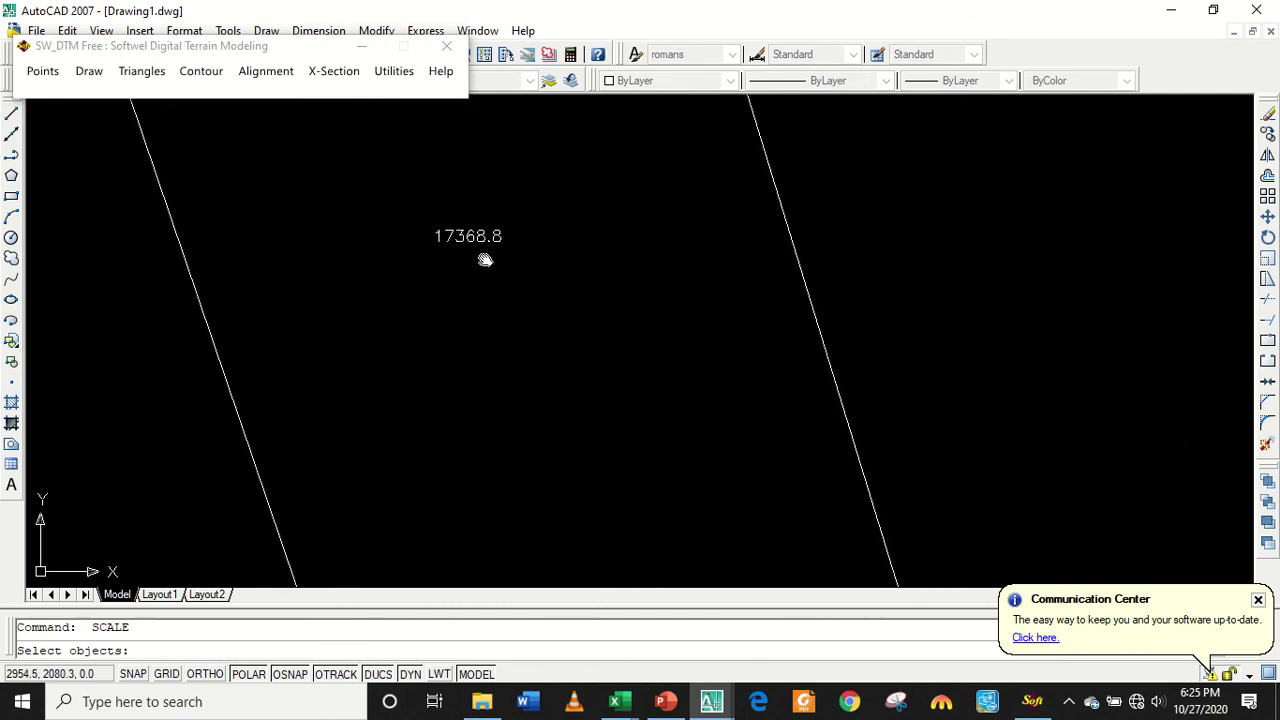
{"action": "scroll", "coordinate": [483, 256], "scroll_direction": "down", "scroll_amount": 5}
{"action": "scroll", "coordinate": [483, 256], "scroll_direction": "up", "scroll_amount": 1}
{"action": "scroll", "coordinate": [486, 289], "scroll_direction": "up", "scroll_amount": 2}
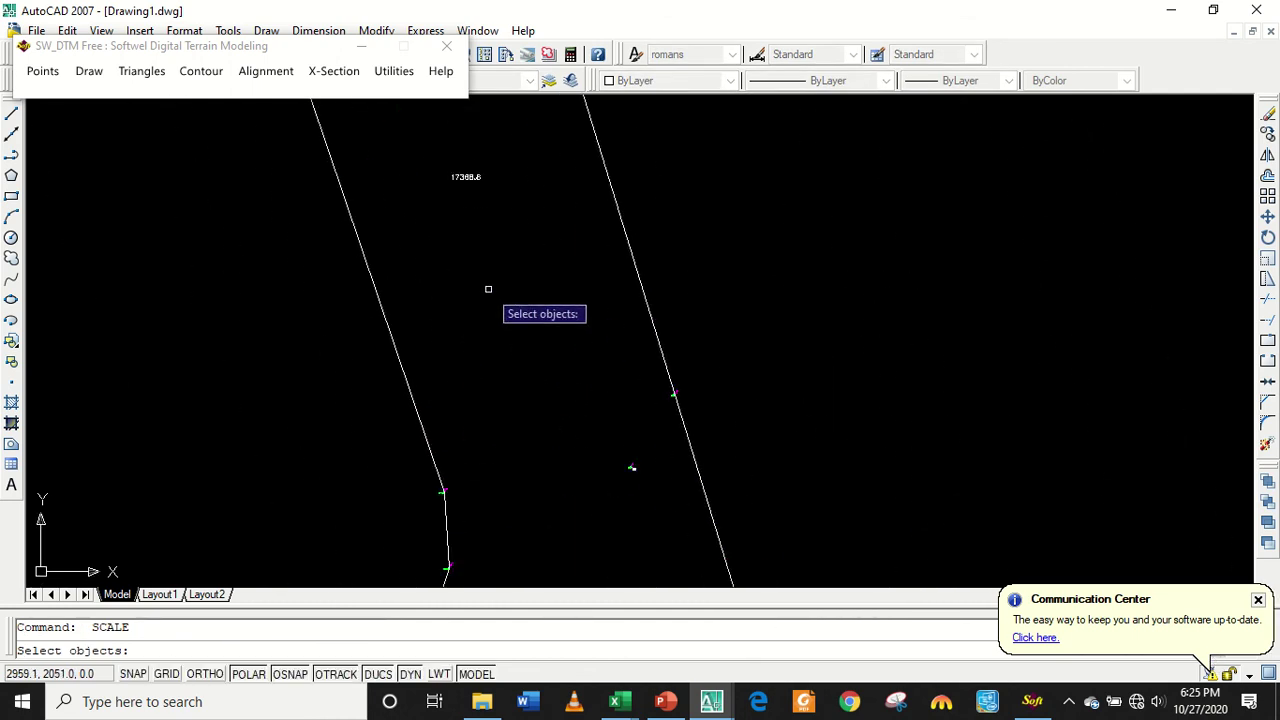
{"action": "key", "text": "Escape"}
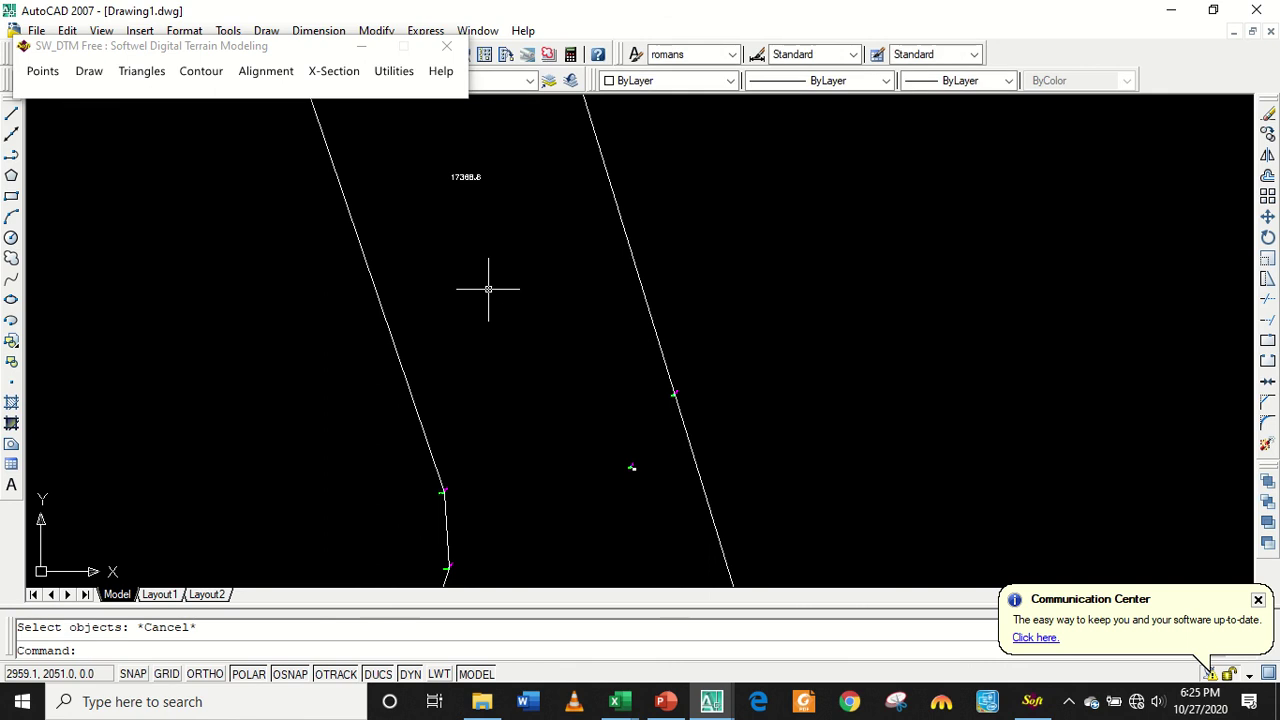
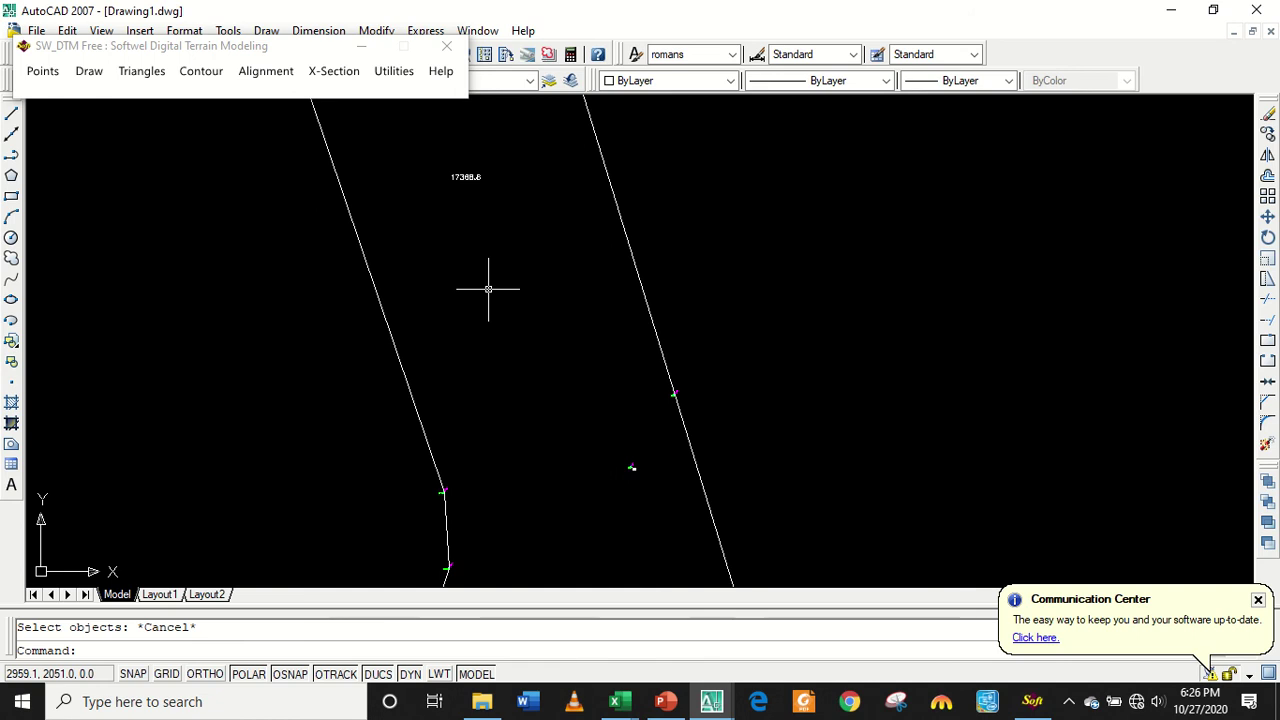
Zoom in on the bend in the plot's left boundary.
{"action": "scroll", "coordinate": [488, 289], "scroll_direction": "down", "scroll_amount": 2}
{"action": "scroll", "coordinate": [490, 418], "scroll_direction": "up", "scroll_amount": 3}
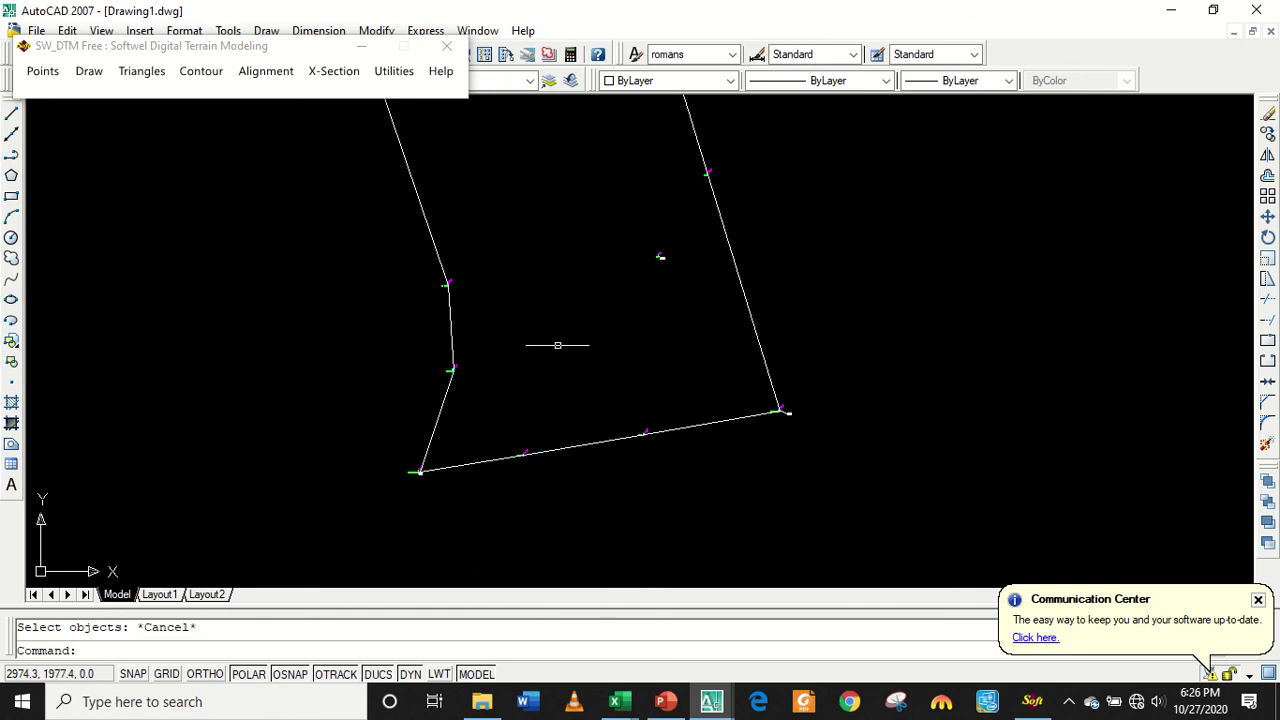
{"action": "scroll", "coordinate": [508, 408], "scroll_direction": "up", "scroll_amount": 3}
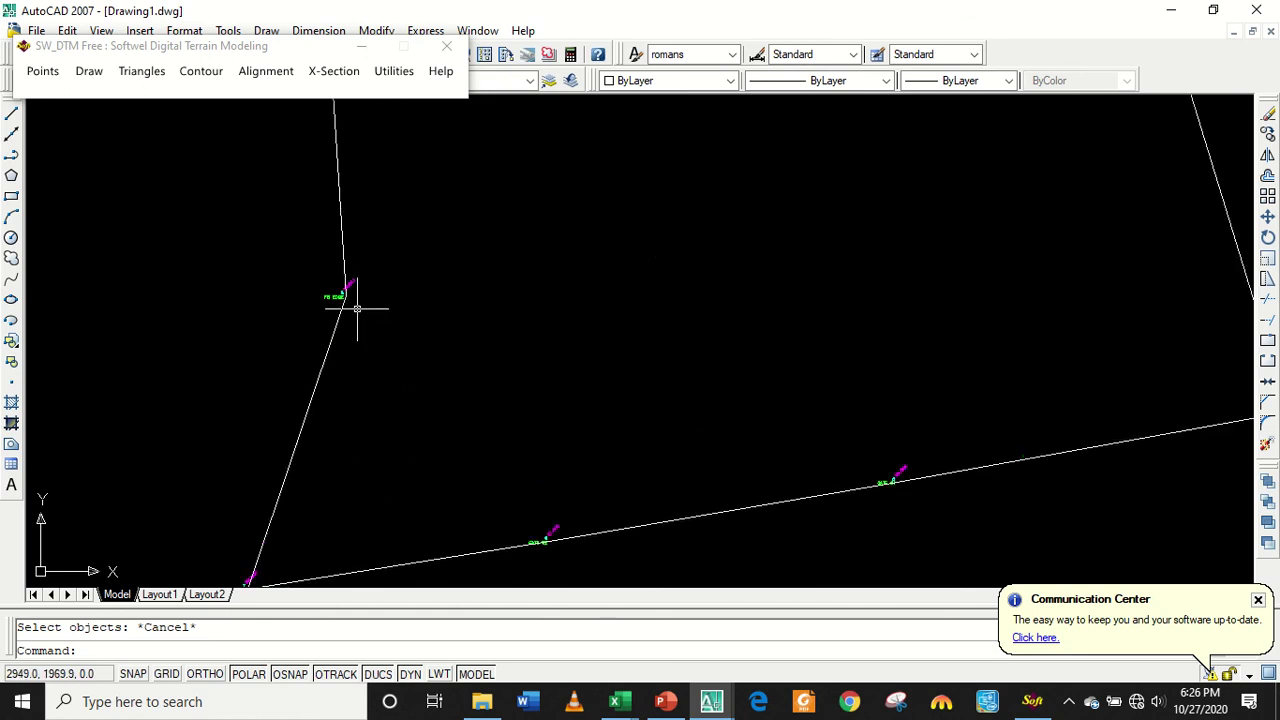
Draw a divider line from the left boundary vertex to the right boundary.
{"action": "type", "text": "l"}
{"action": "key", "text": "Return"}
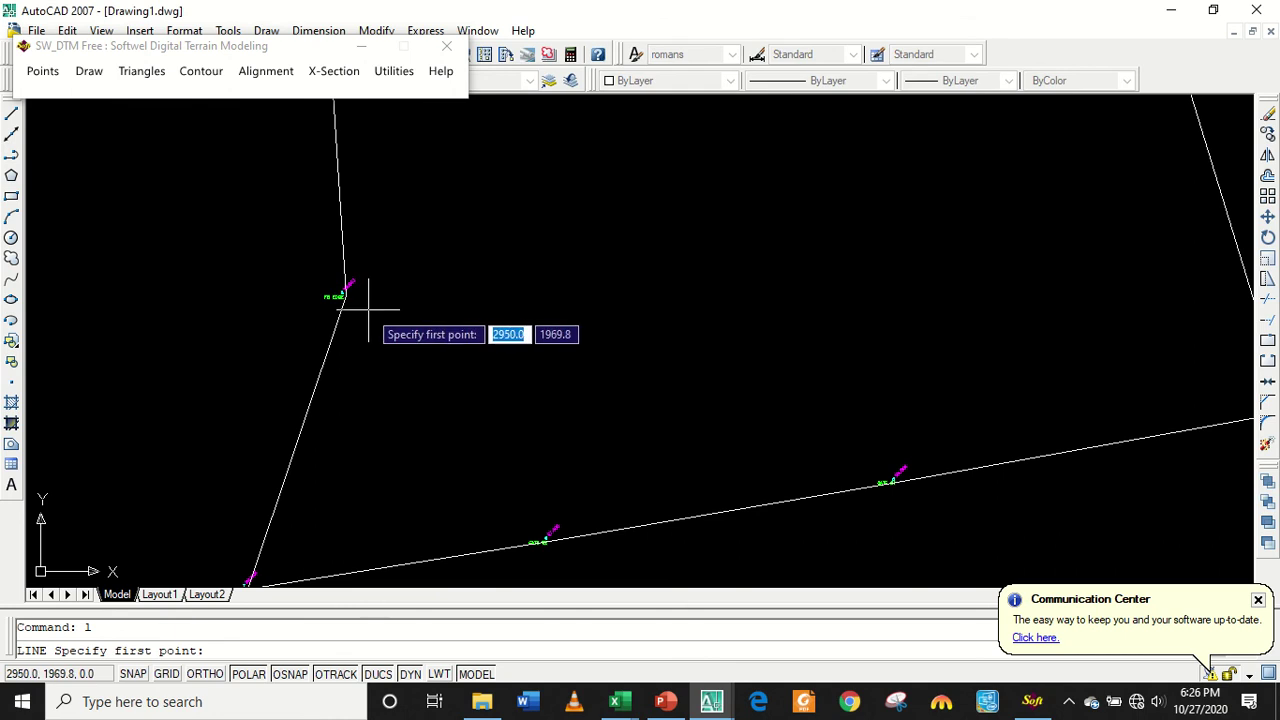
{"action": "left_click", "coordinate": [339, 196]}
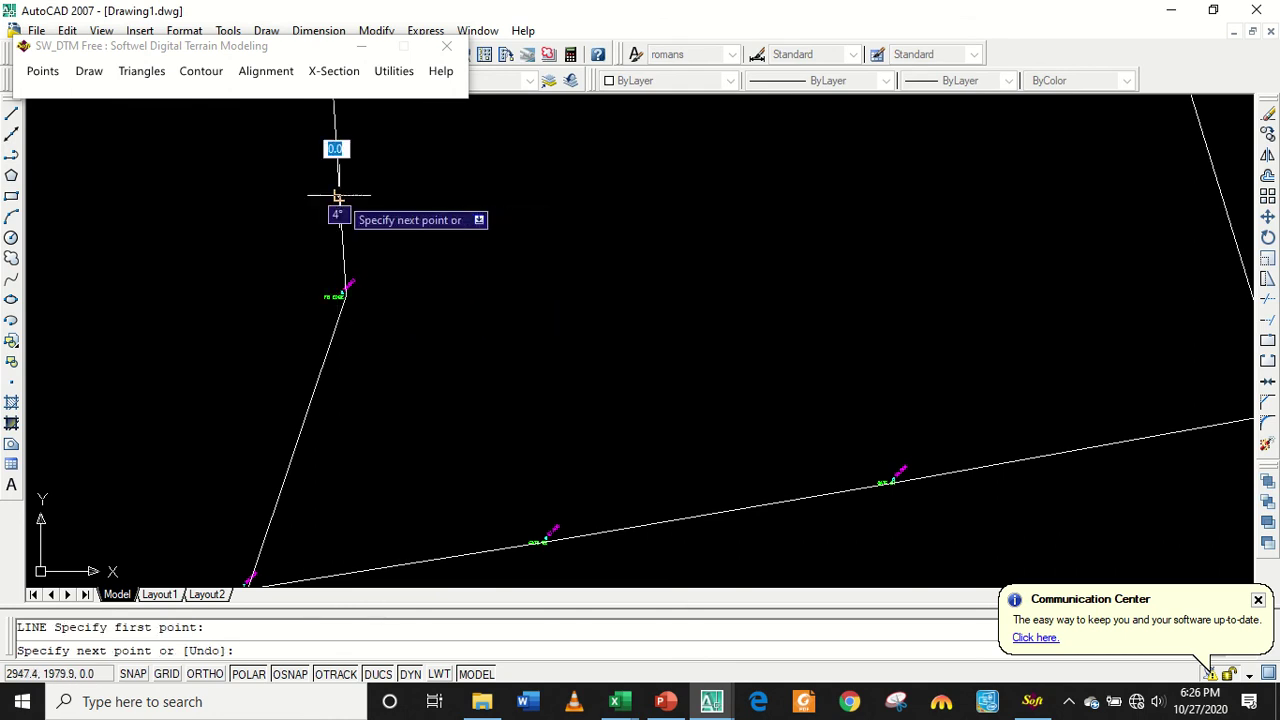
{"action": "left_click", "coordinate": [1199, 107]}
{"action": "key", "text": "Return"}
{"action": "scroll", "coordinate": [1109, 206], "scroll_direction": "down", "scroll_amount": 2}
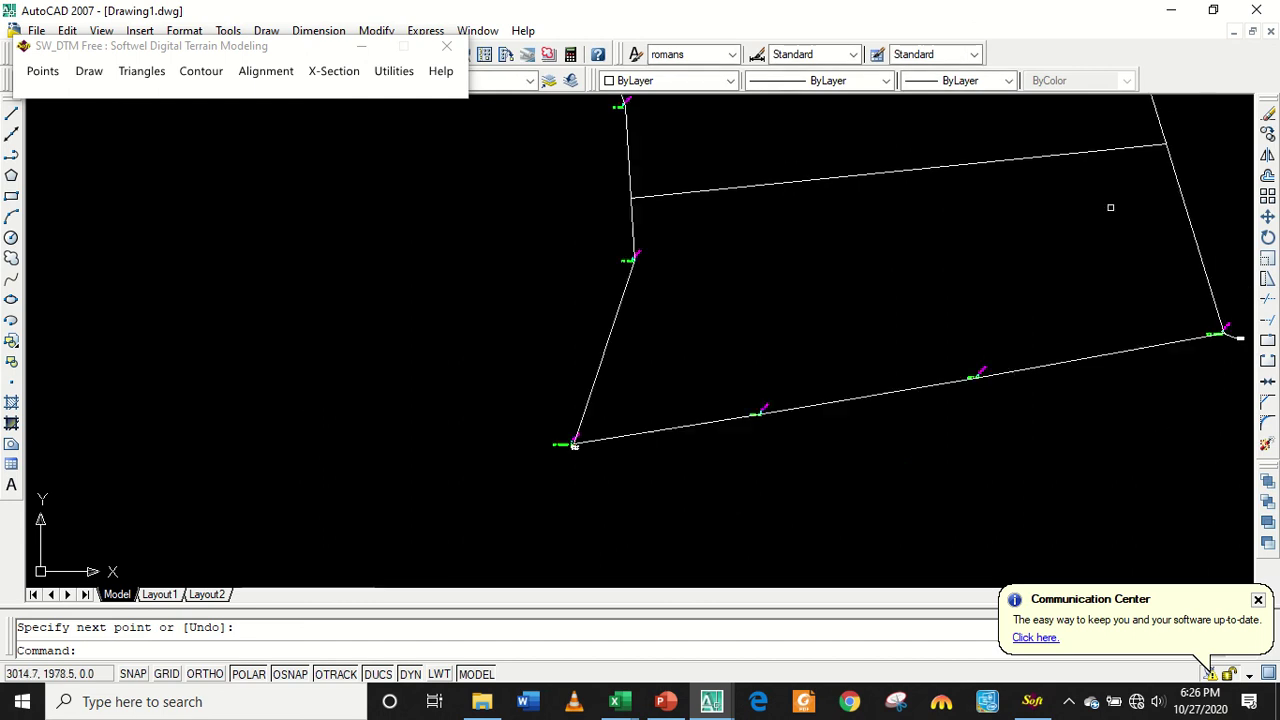
{"action": "scroll", "coordinate": [1070, 240], "scroll_direction": "down", "scroll_amount": 1}
Try exploding the new divider line with X.
{"action": "left_click", "coordinate": [906, 199]}
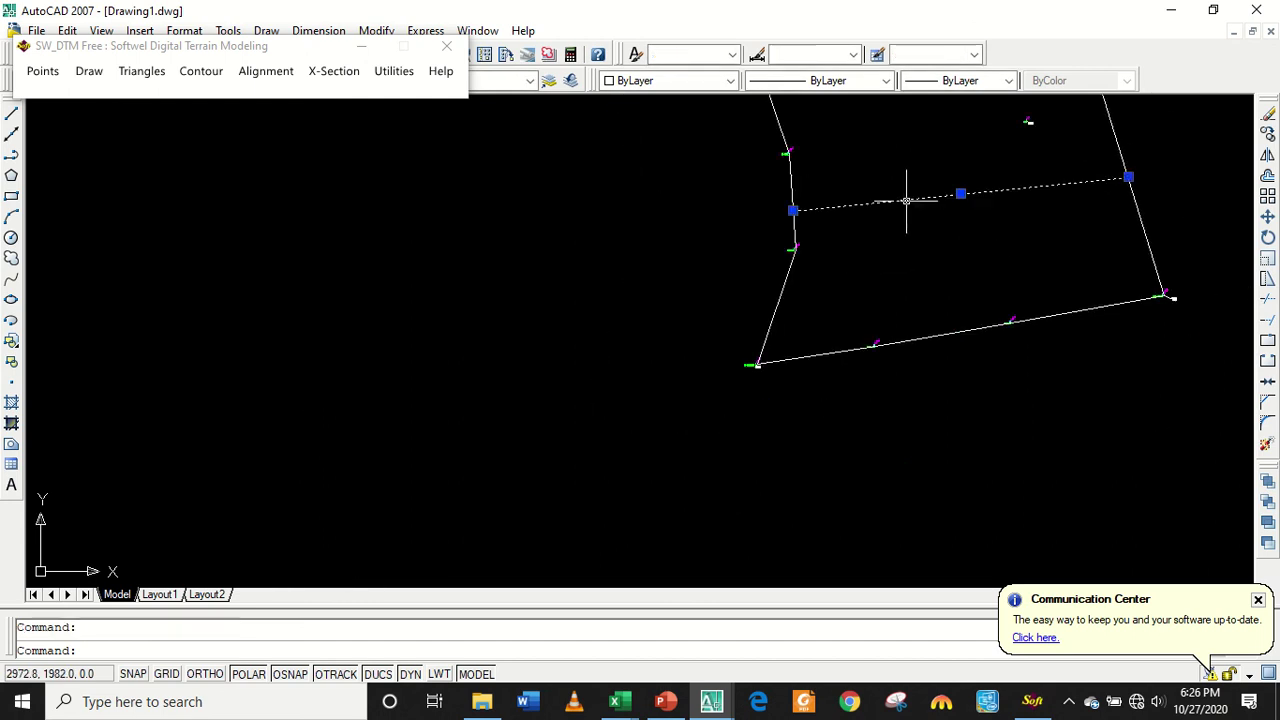
{"action": "key", "text": "Escape"}
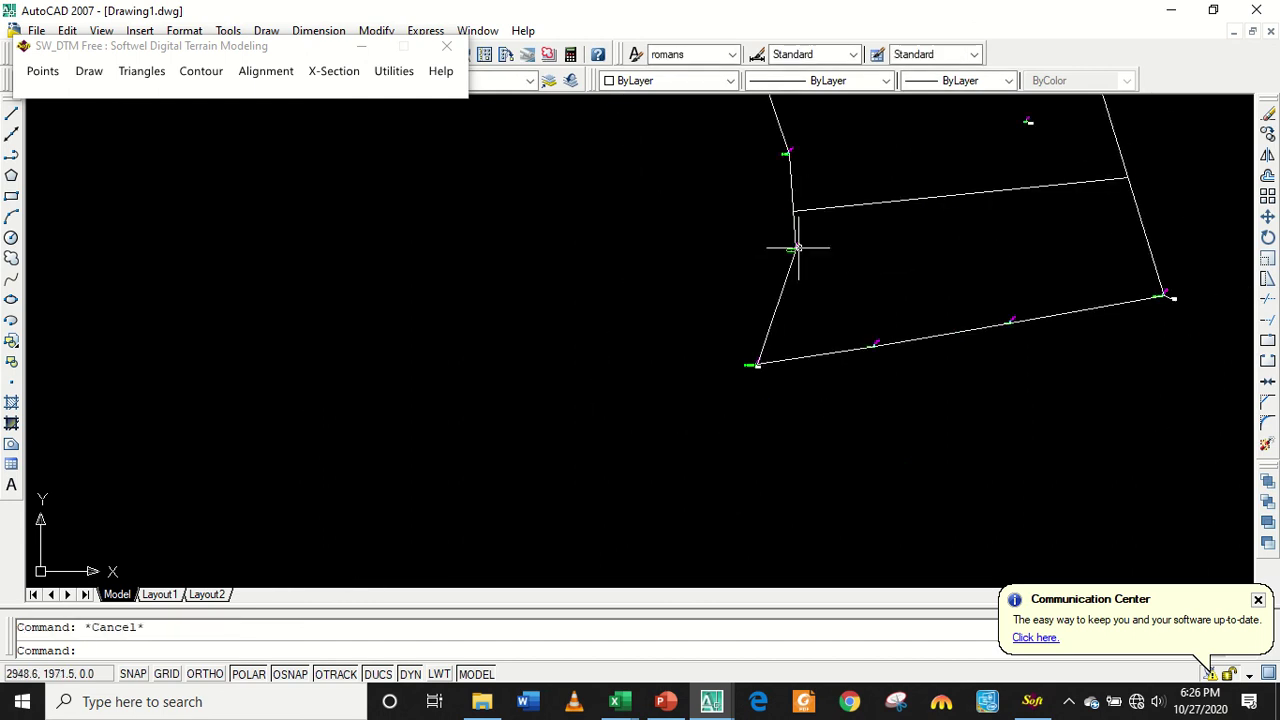
{"action": "type", "text": "x"}
{"action": "key", "text": "Return"}
{"action": "left_click", "coordinate": [887, 200]}
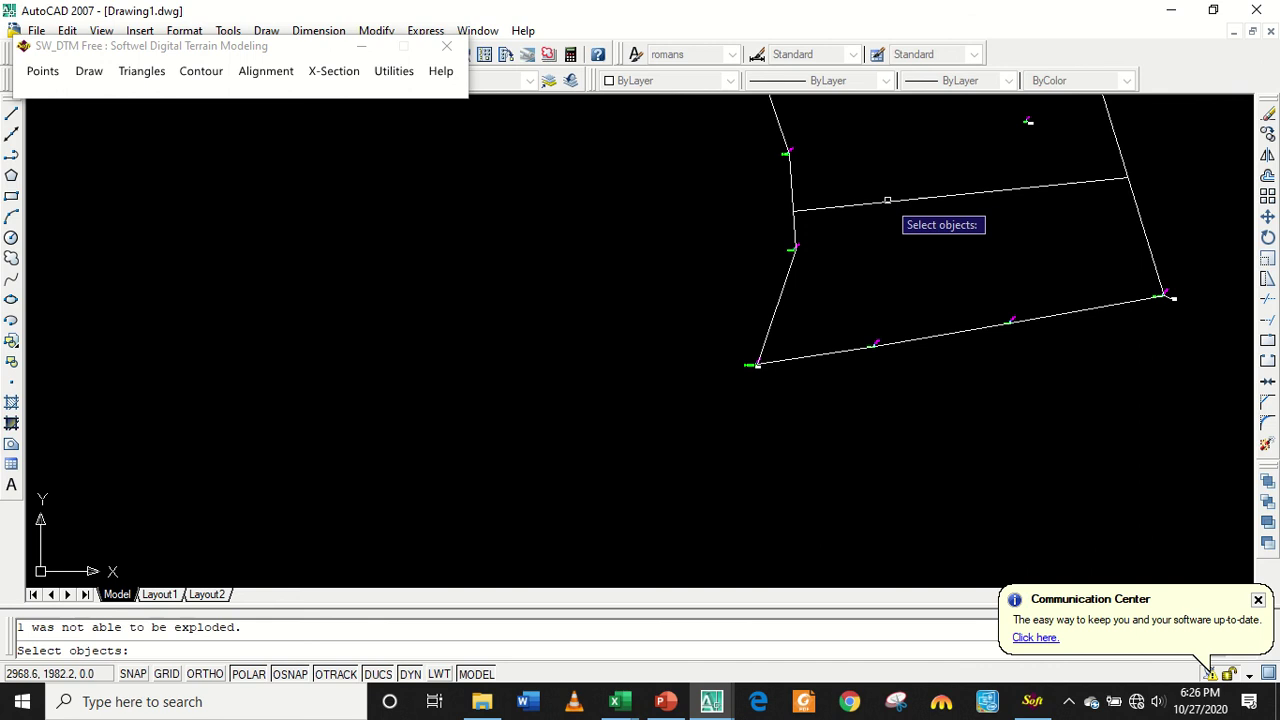
{"action": "key", "text": "Return"}
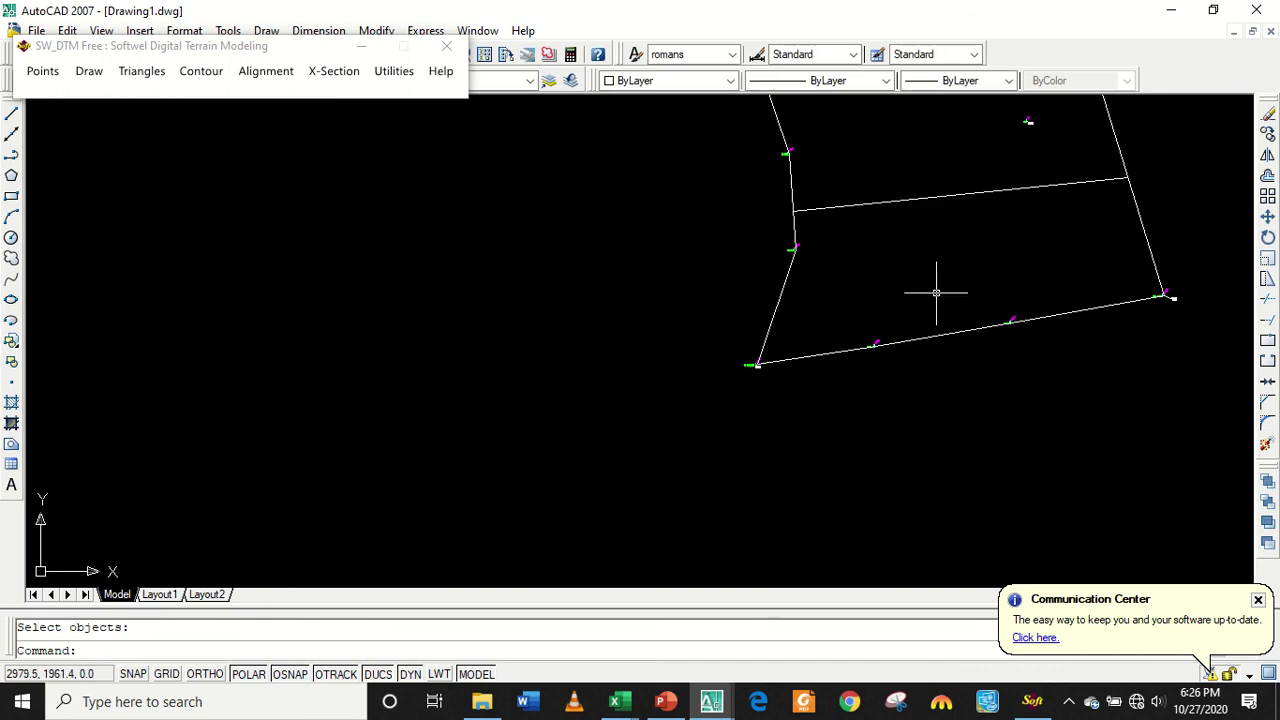
Create a boundary polyline by picking a point inside the lower sub-plot beneath the divider.
{"action": "type", "text": "bo"}
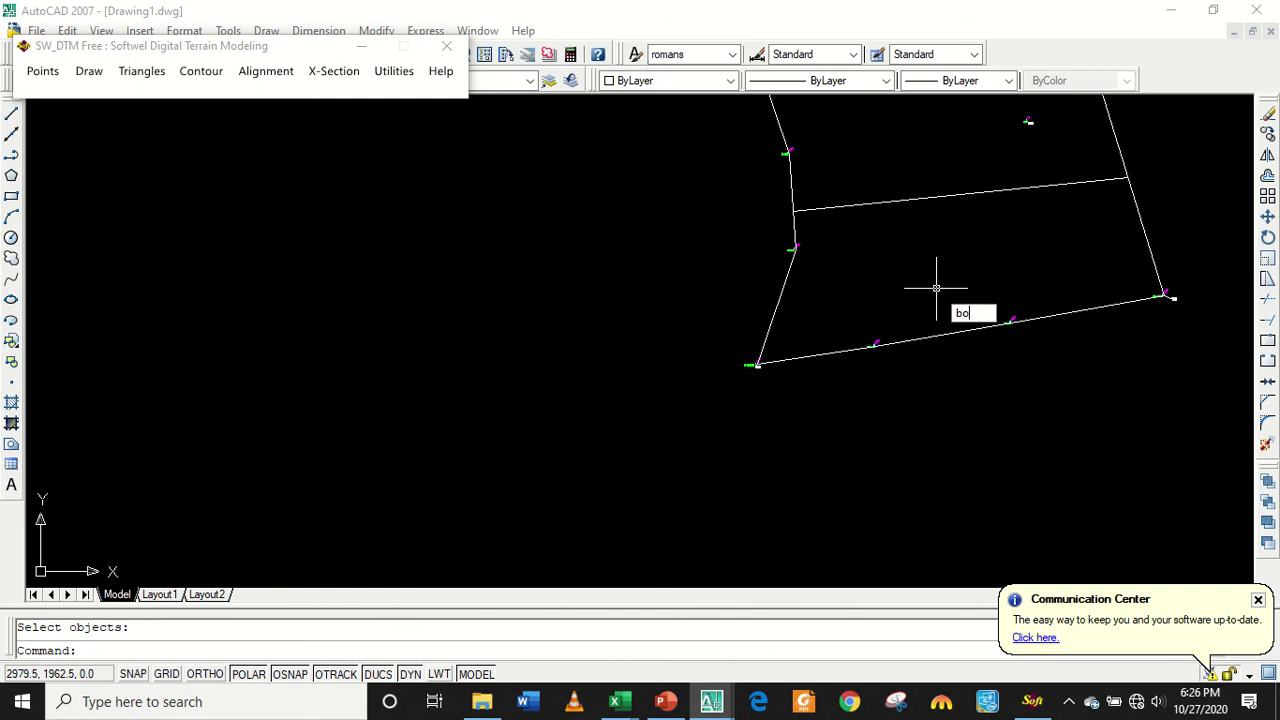
{"action": "key", "text": "Return"}
{"action": "left_click", "coordinate": [527, 253]}
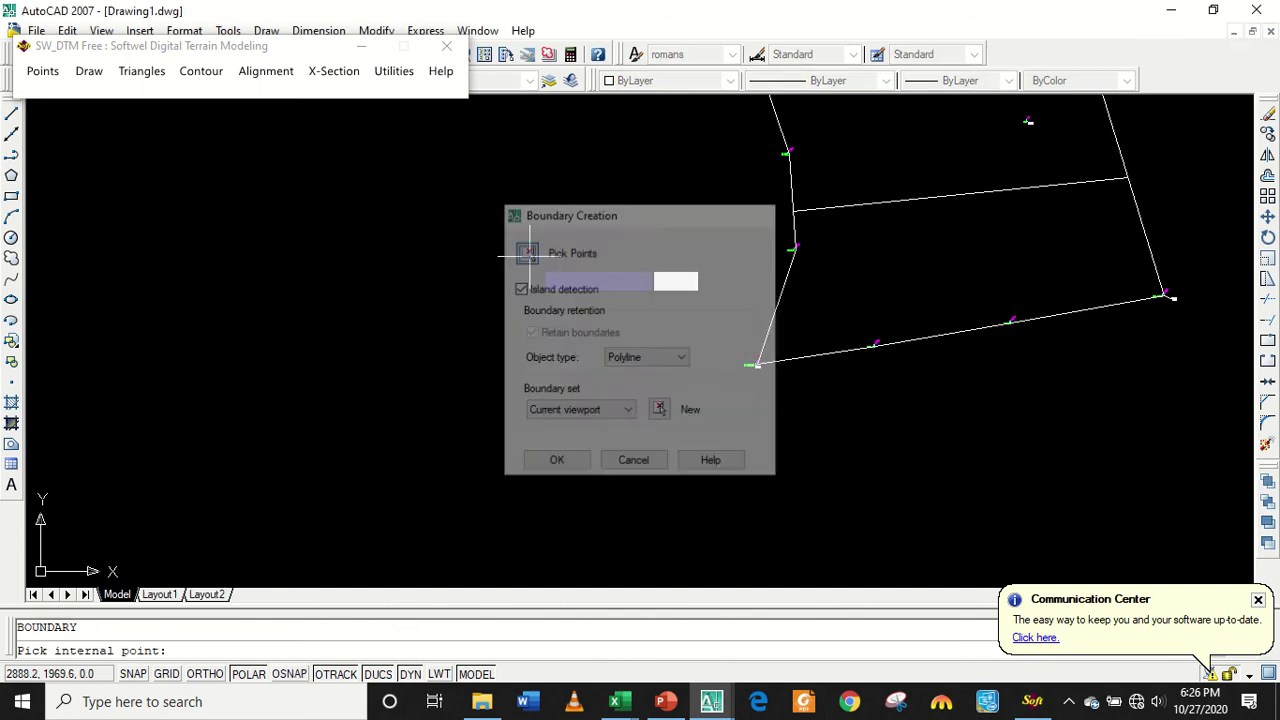
{"action": "left_click", "coordinate": [931, 292]}
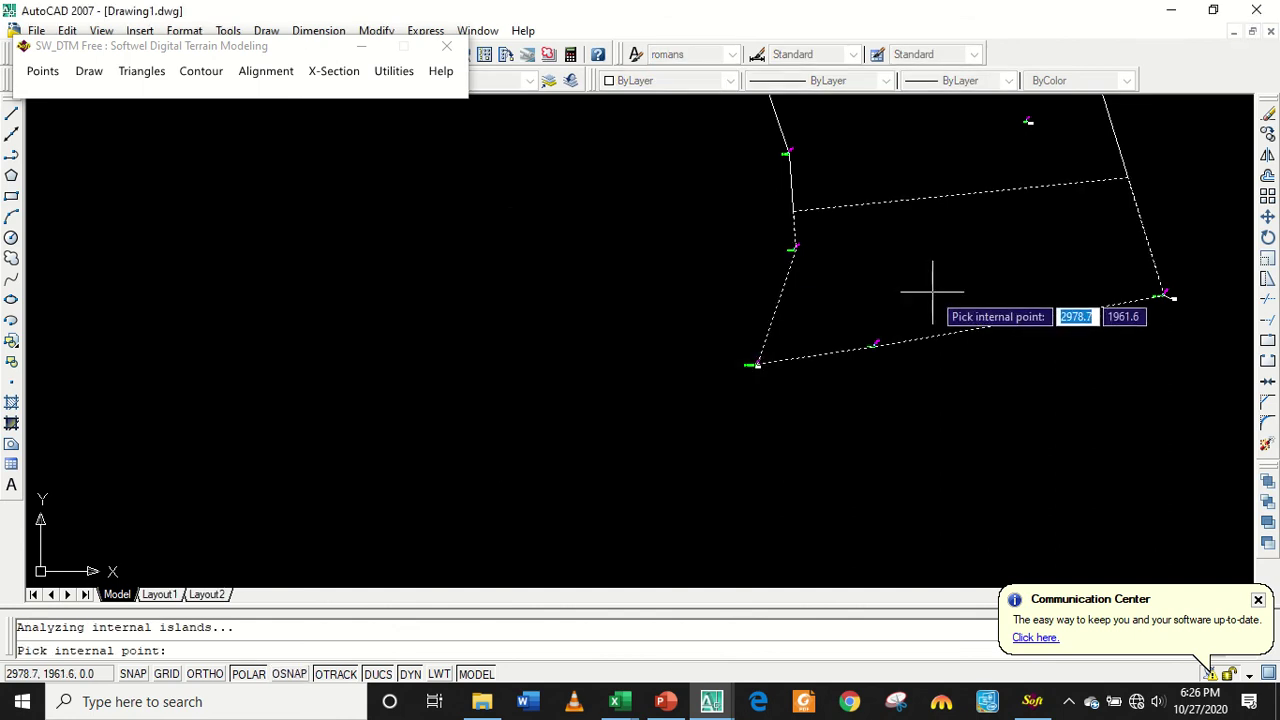
{"action": "key", "text": "Return"}
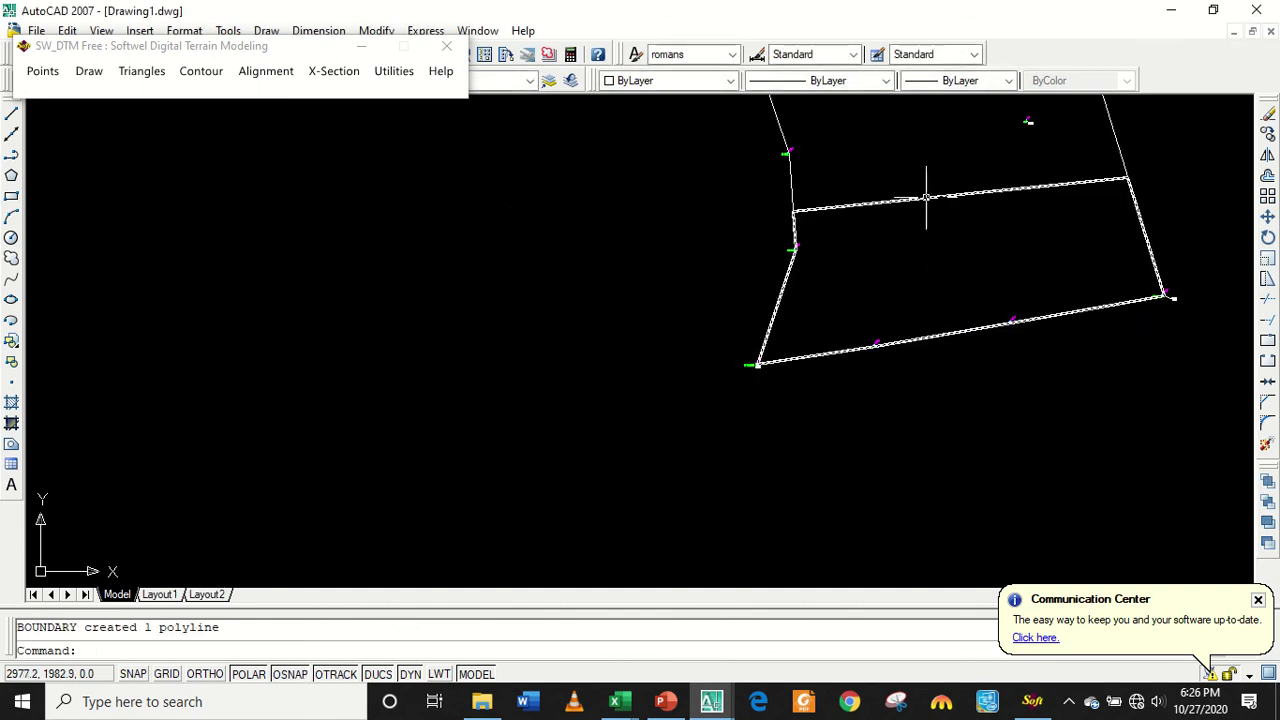
{"action": "left_click", "coordinate": [923, 196]}
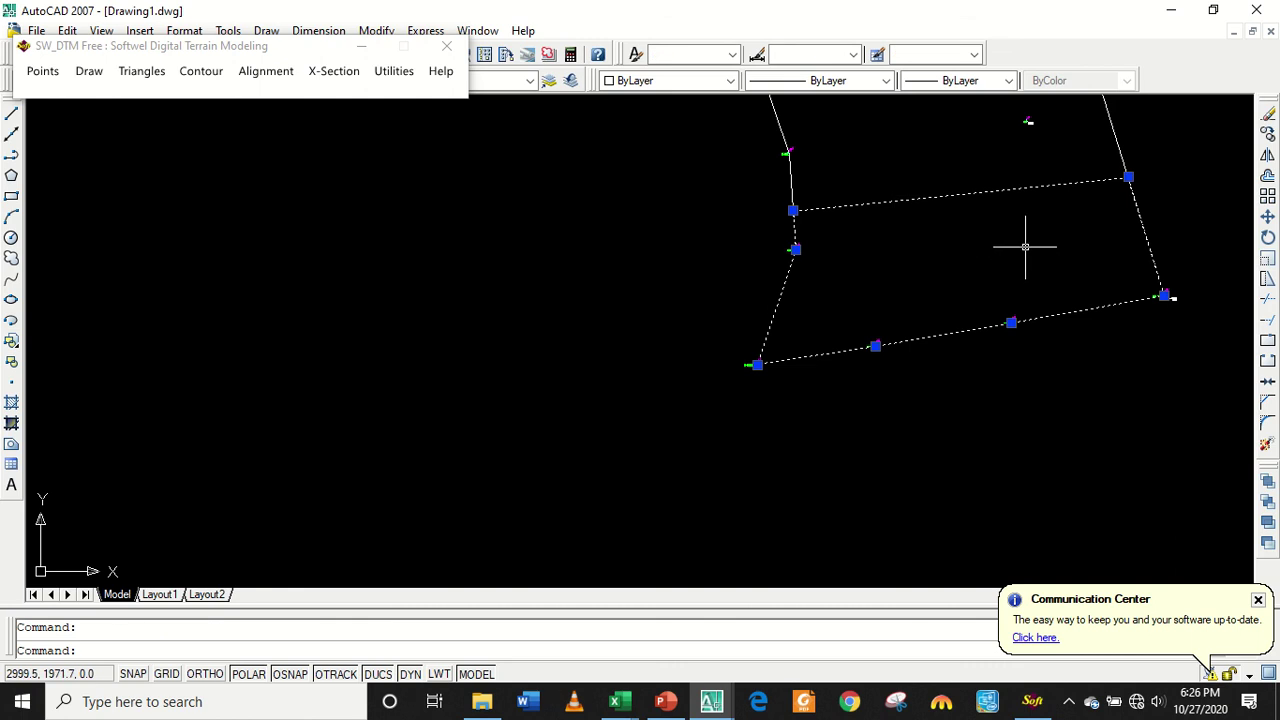
Measure the sub-plot boundary with AREA Object: area 2516.5, perimeter 231.9.
{"action": "key", "text": "Escape"}
{"action": "type", "text": "aa"}
{"action": "key", "text": "Return"}
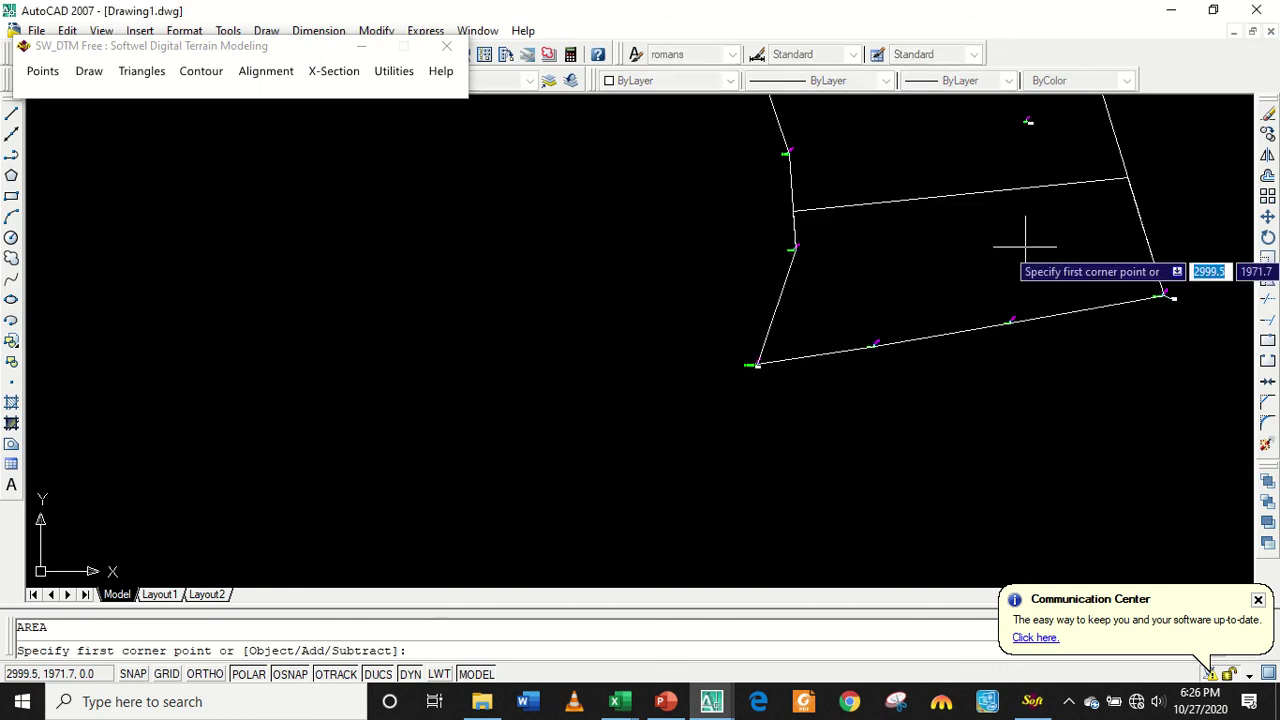
{"action": "type", "text": "o"}
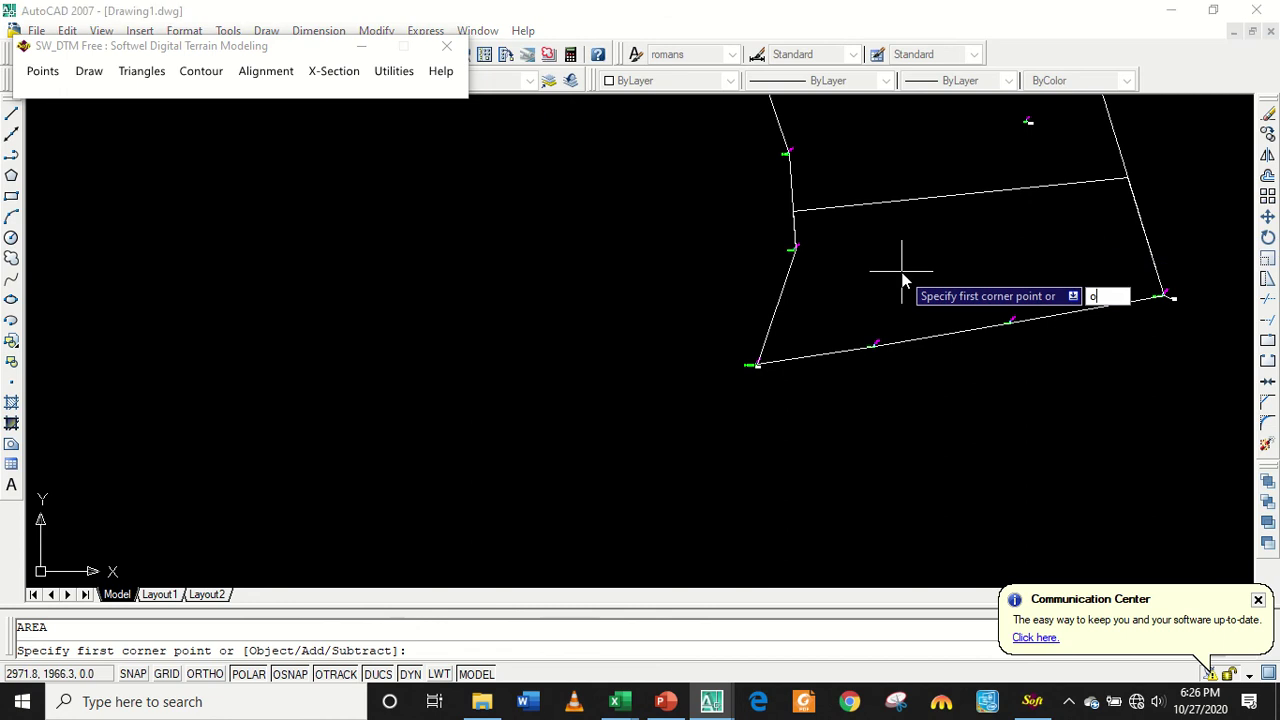
{"action": "key", "text": "Return"}
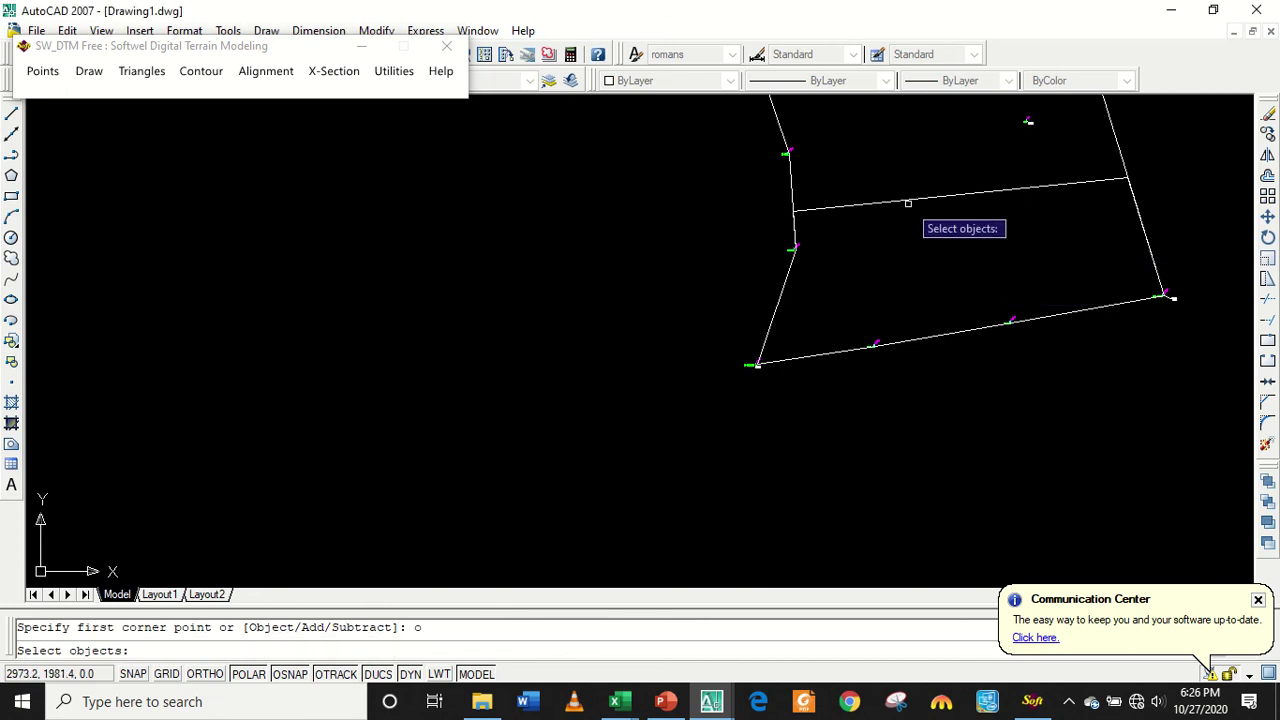
{"action": "left_click", "coordinate": [908, 200]}
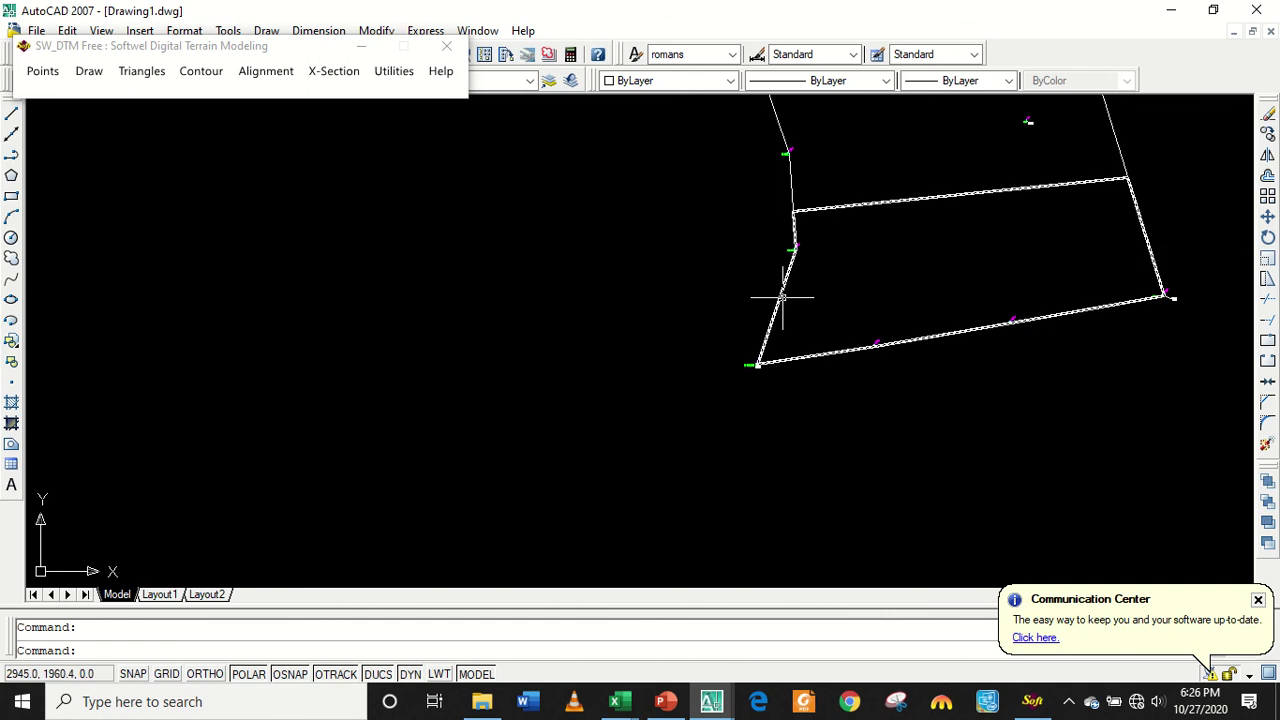
{"action": "type", "text": "area"}
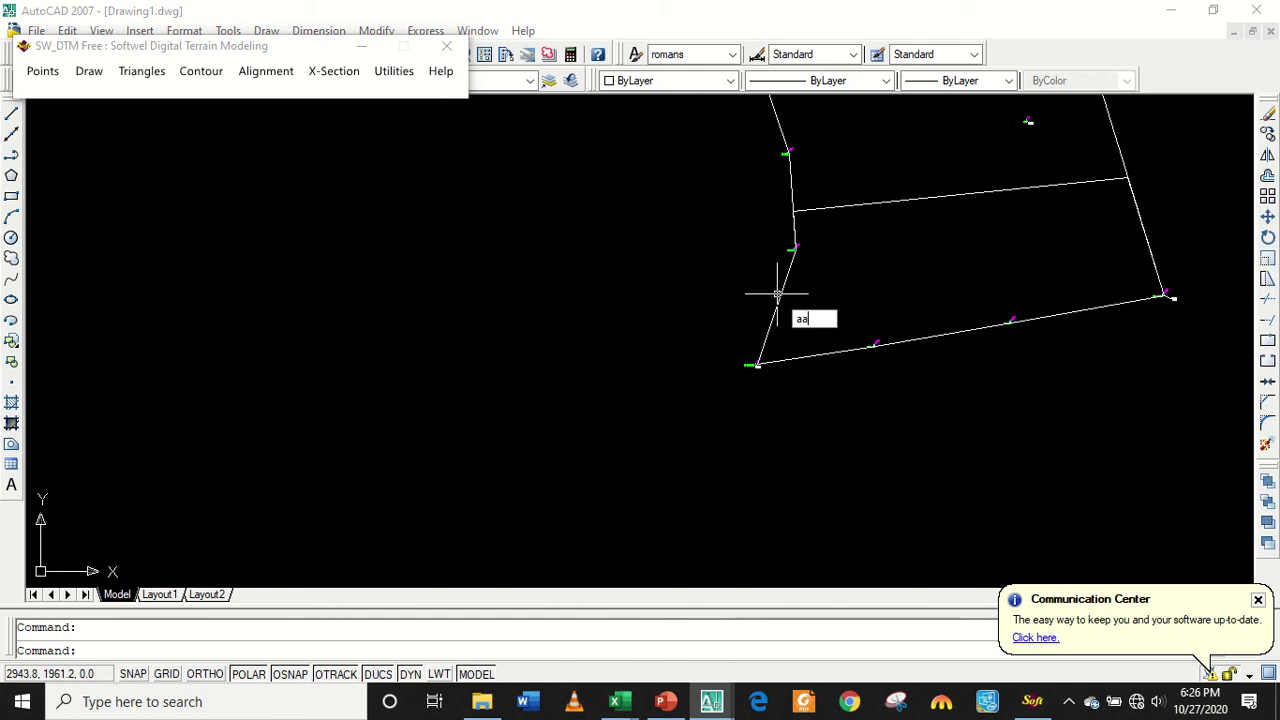
{"action": "key", "text": "Return"}
{"action": "type", "text": "o"}
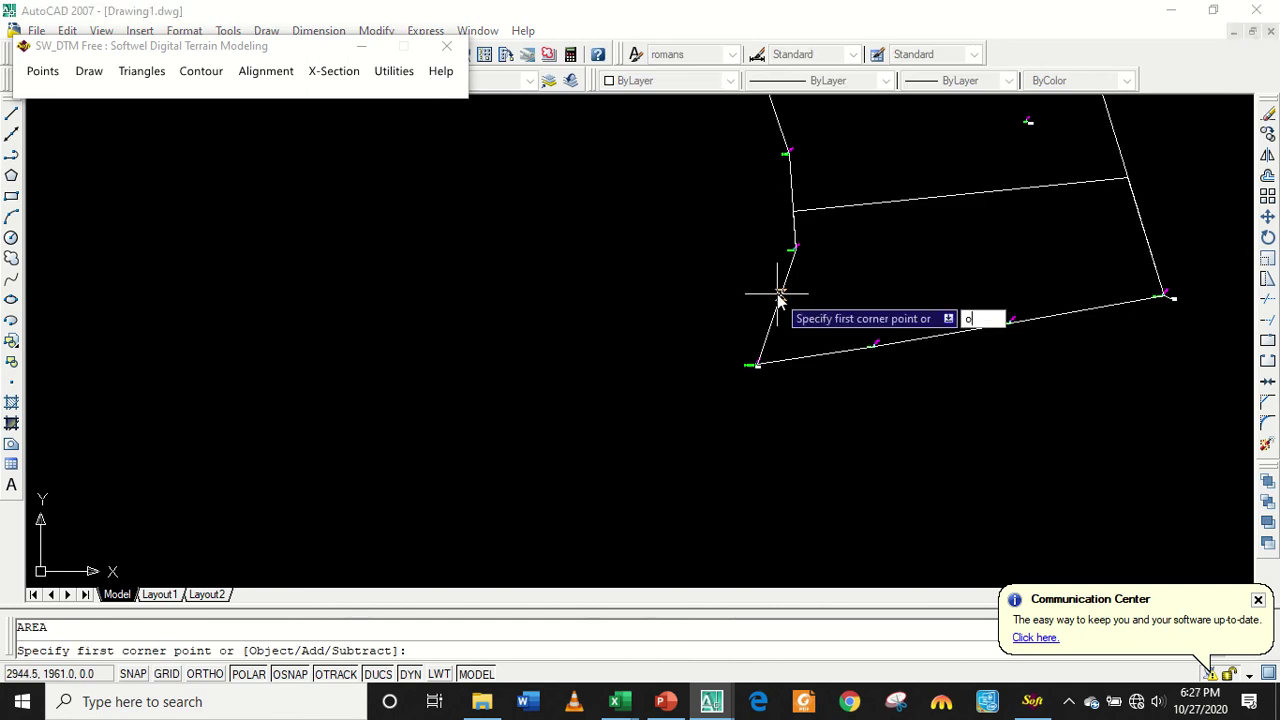
{"action": "key", "text": "Return"}
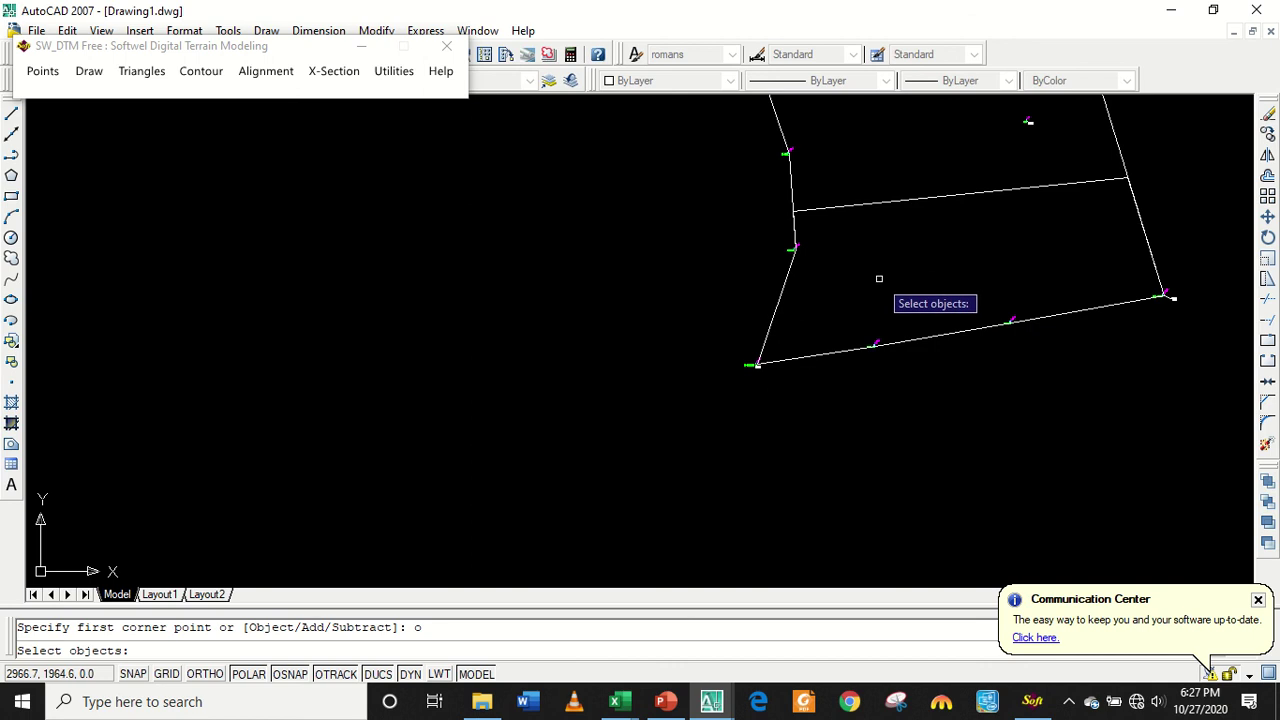
{"action": "left_click", "coordinate": [881, 203]}
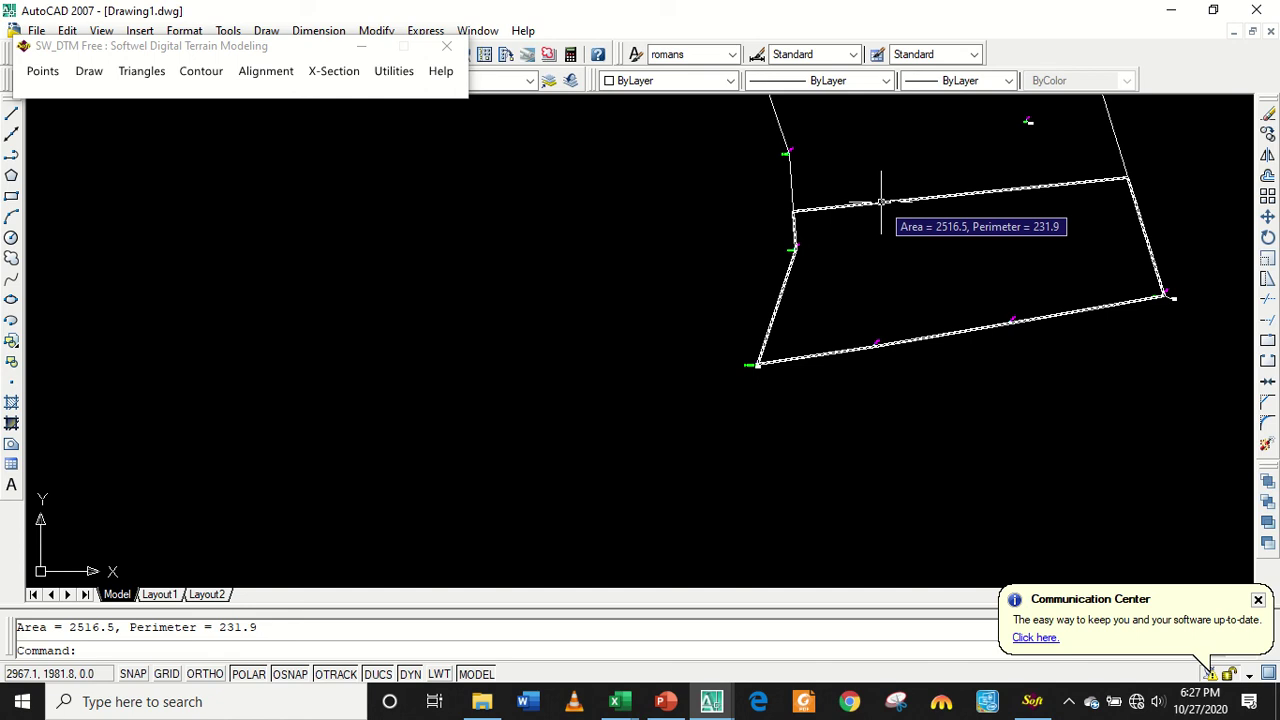
Explode the sub-plot boundary polyline into separate lines, leaving the divider as its own segment.
{"action": "key", "text": "Escape"}
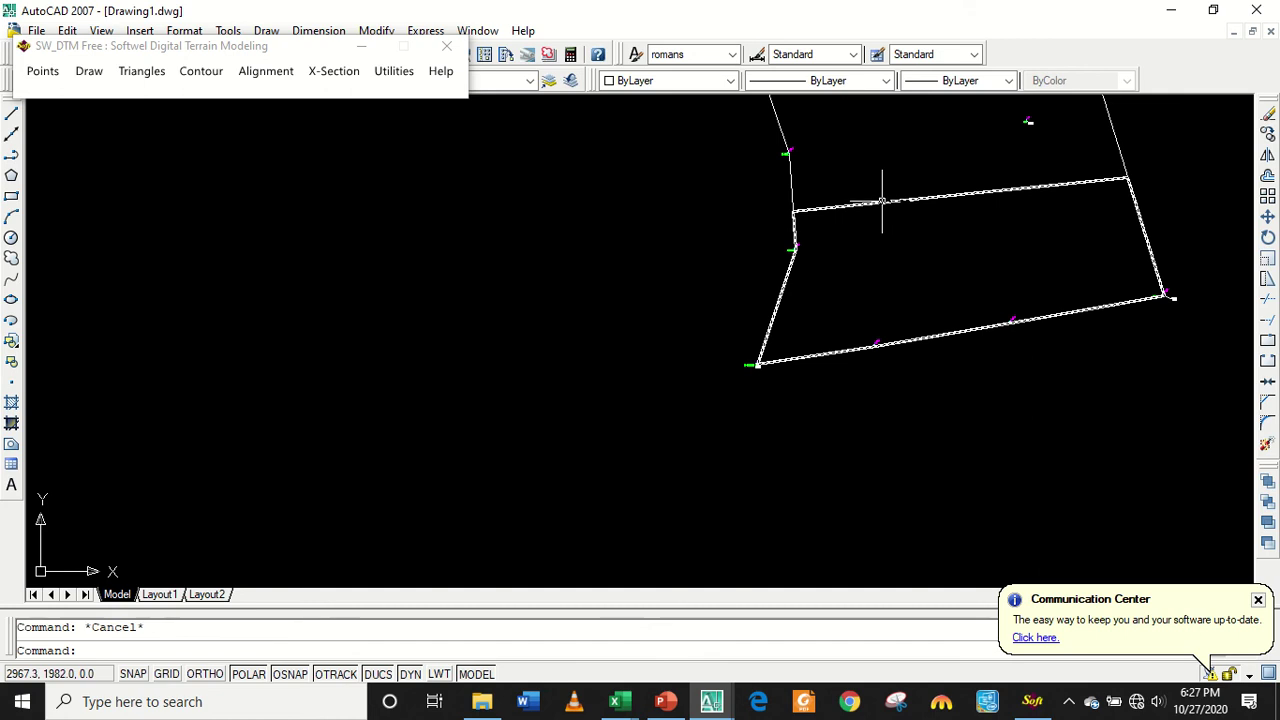
{"action": "type", "text": "x"}
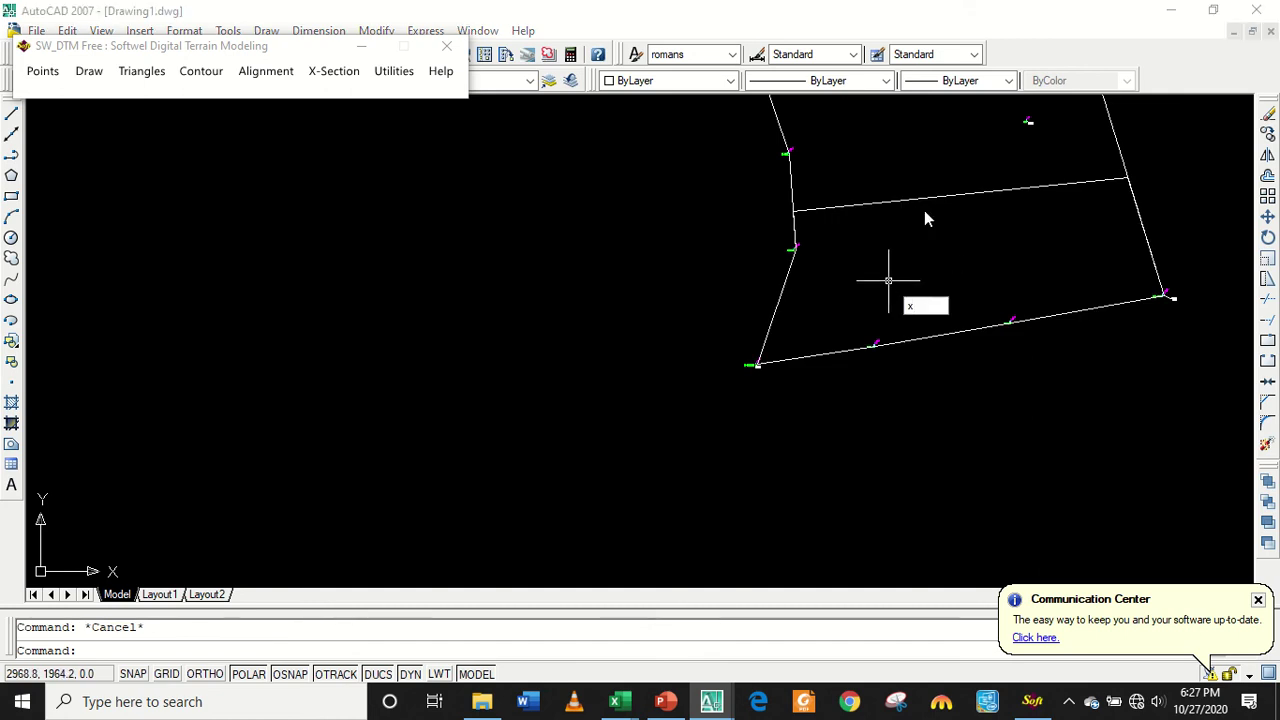
{"action": "key", "text": "BackSpace"}
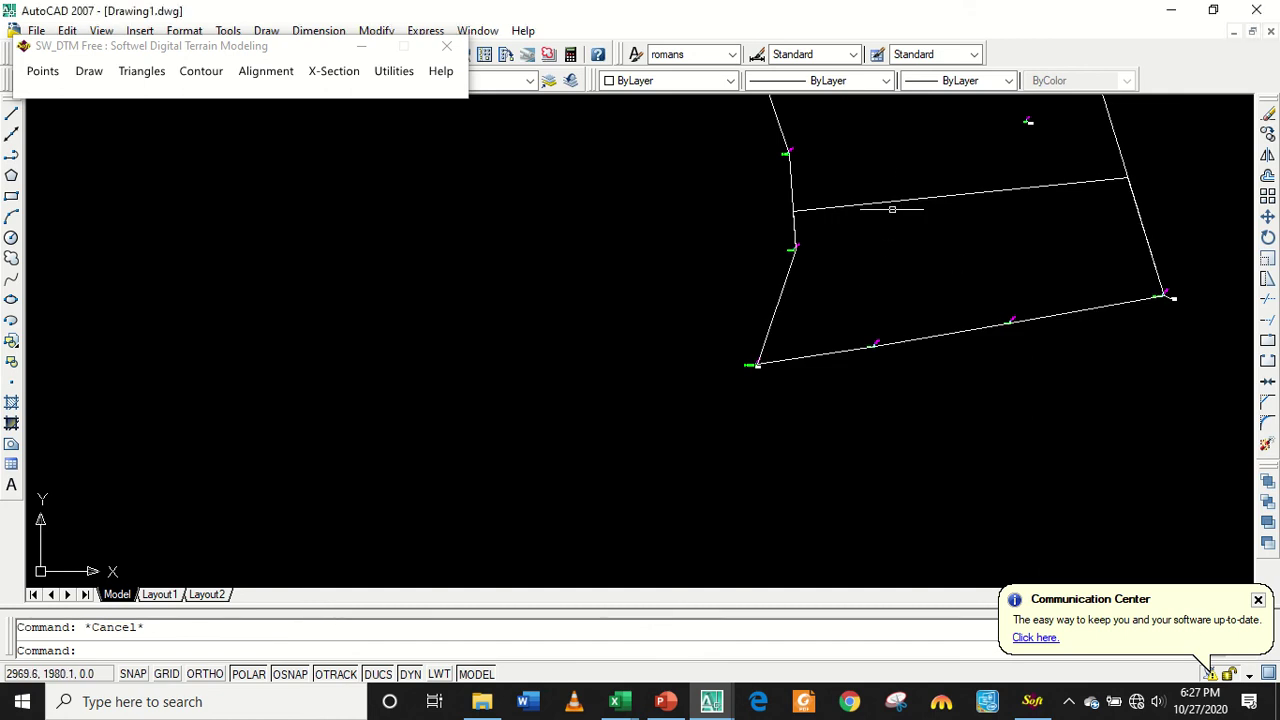
{"action": "left_click", "coordinate": [892, 201]}
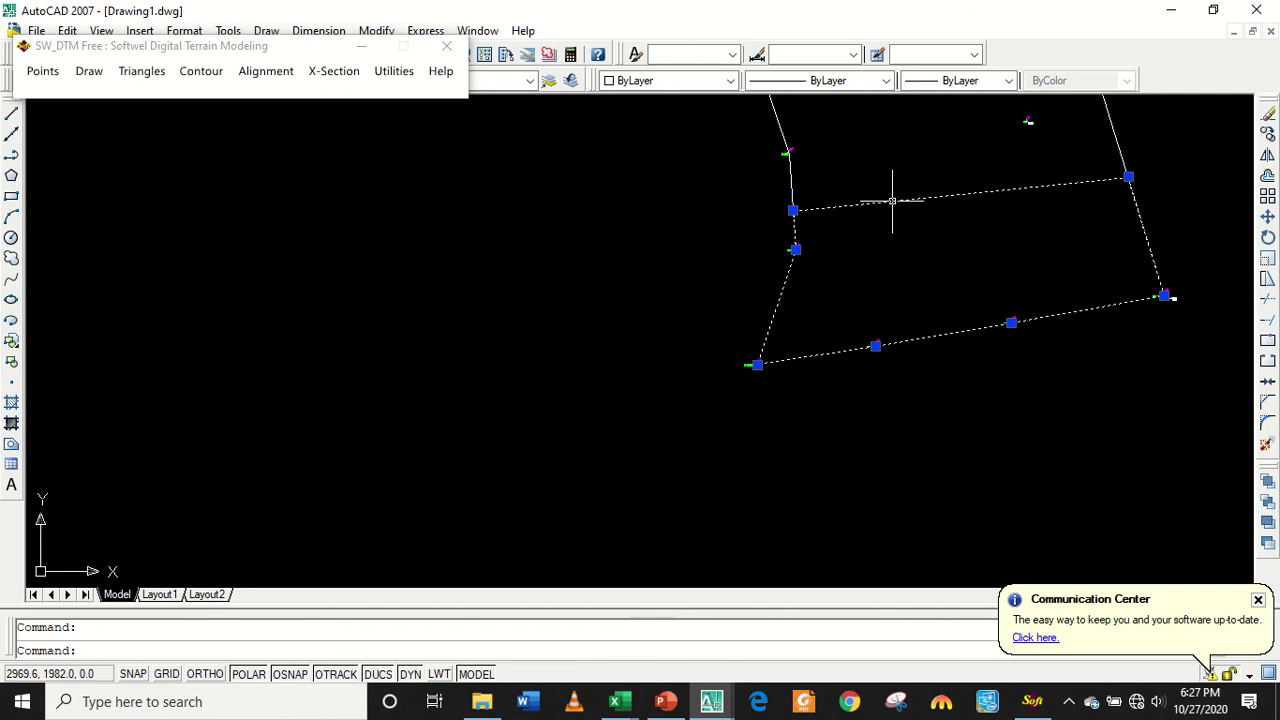
{"action": "key", "text": "Escape"}
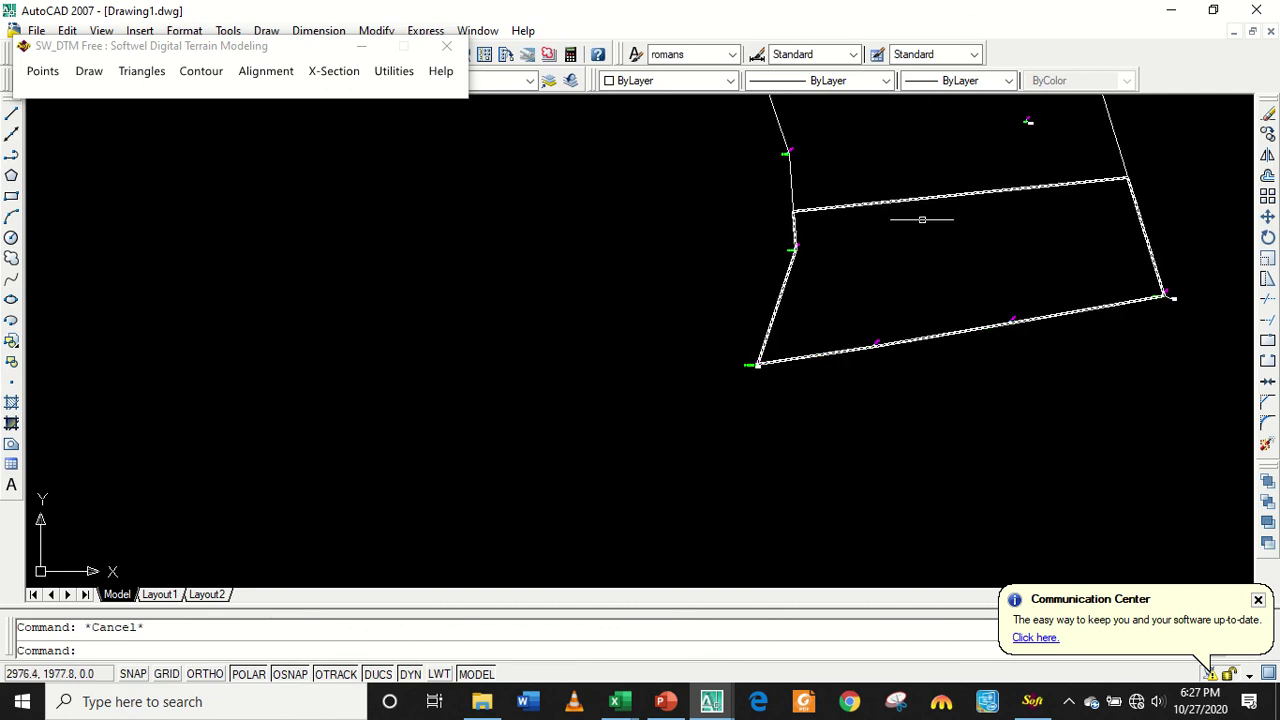
{"action": "type", "text": "x"}
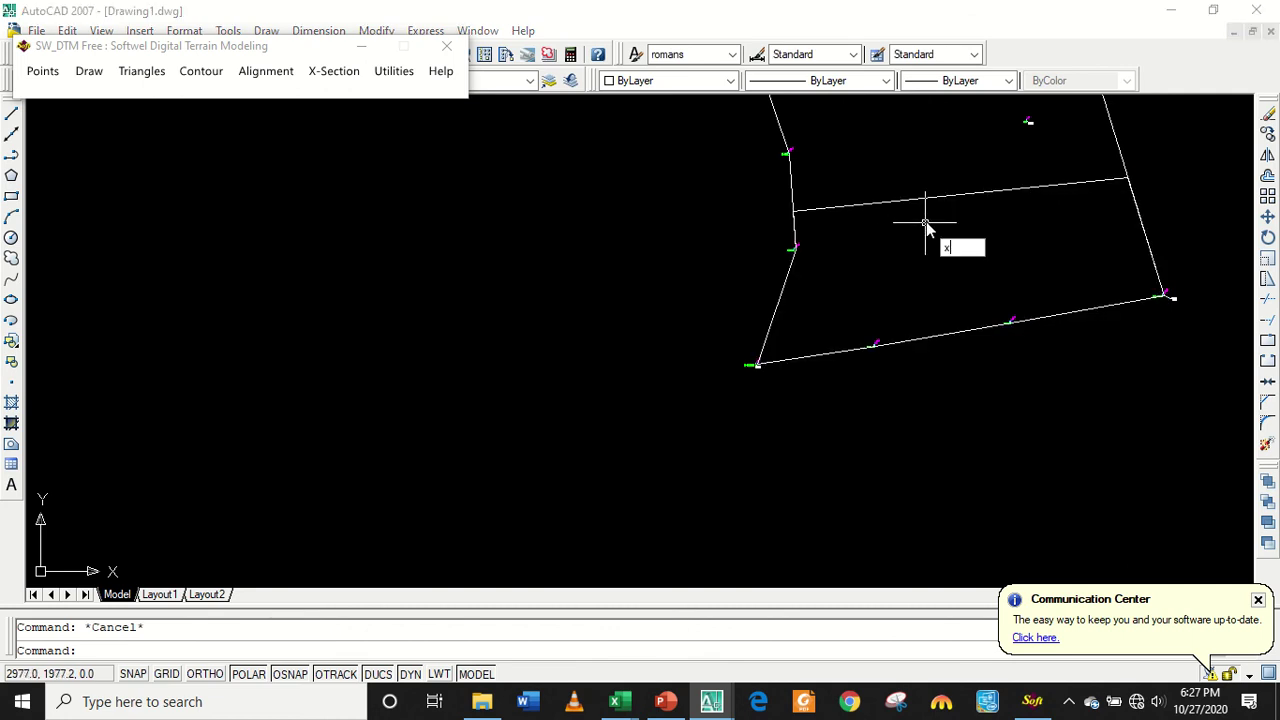
{"action": "key", "text": "Return"}
{"action": "left_click", "coordinate": [930, 201]}
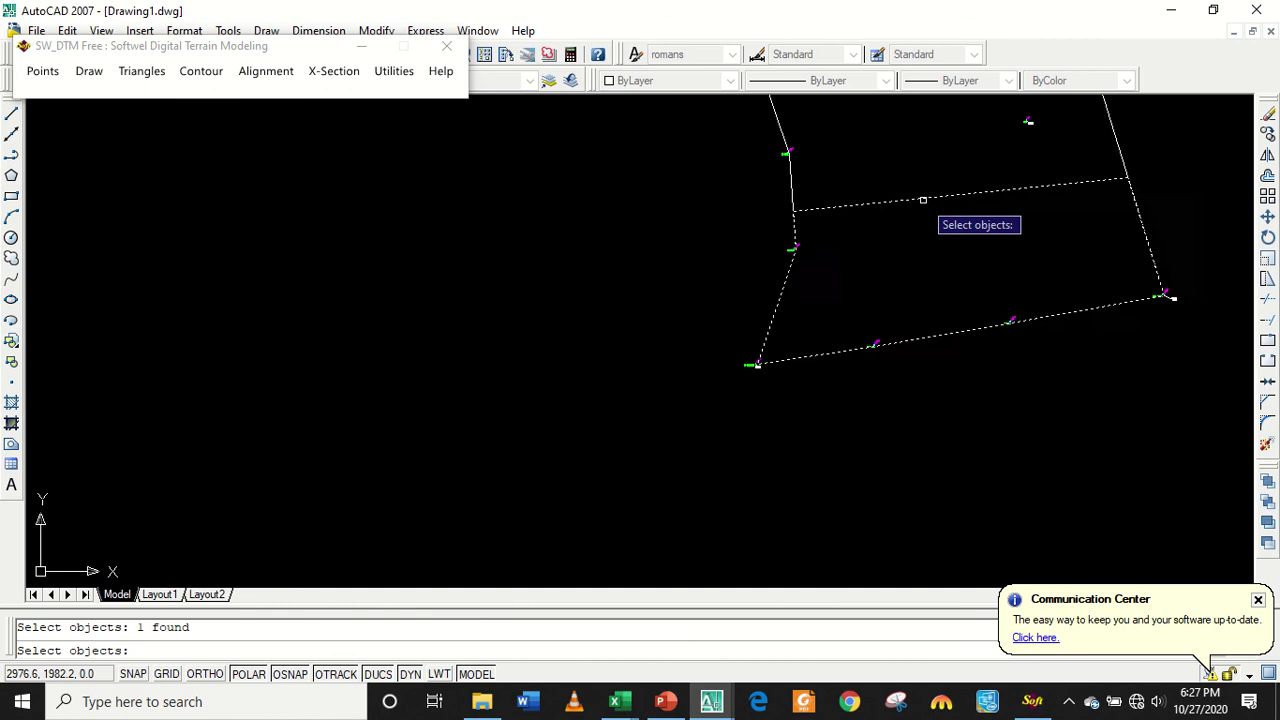
{"action": "key", "text": "Return"}
{"action": "left_click", "coordinate": [943, 219]}
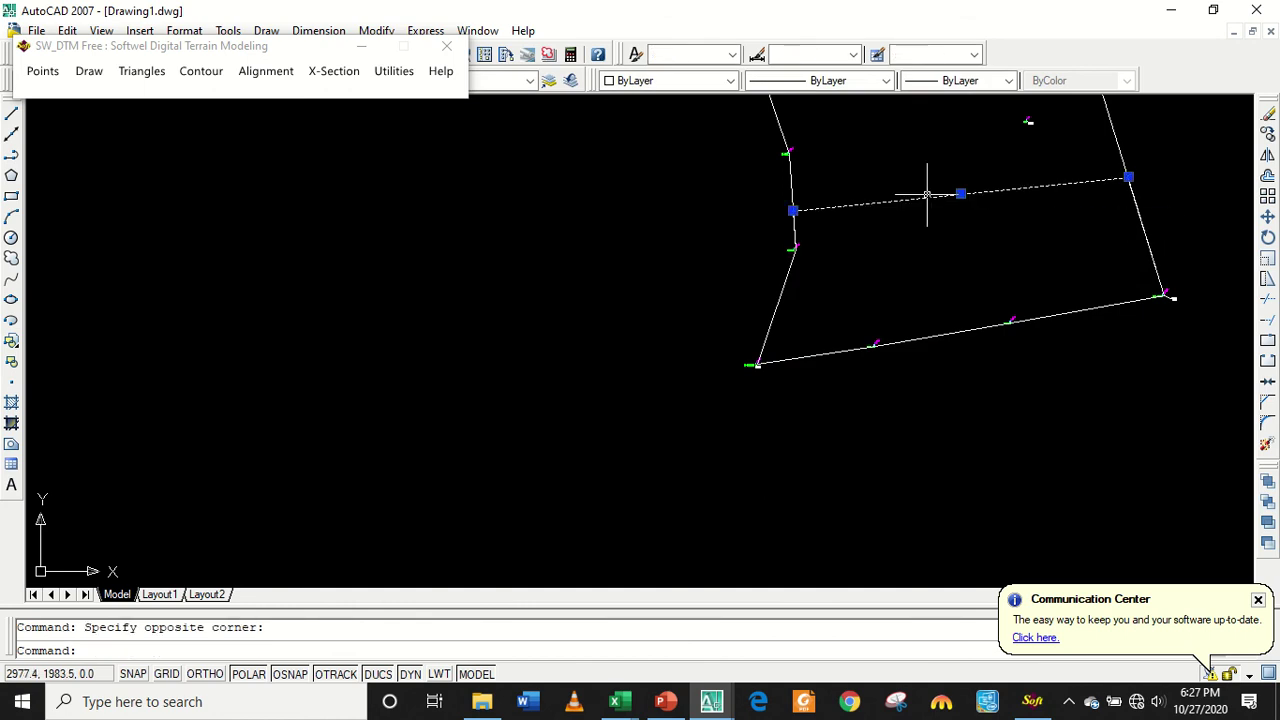
{"action": "key", "text": "Escape"}
Move the divider line further down across the plot.
{"action": "type", "text": "m"}
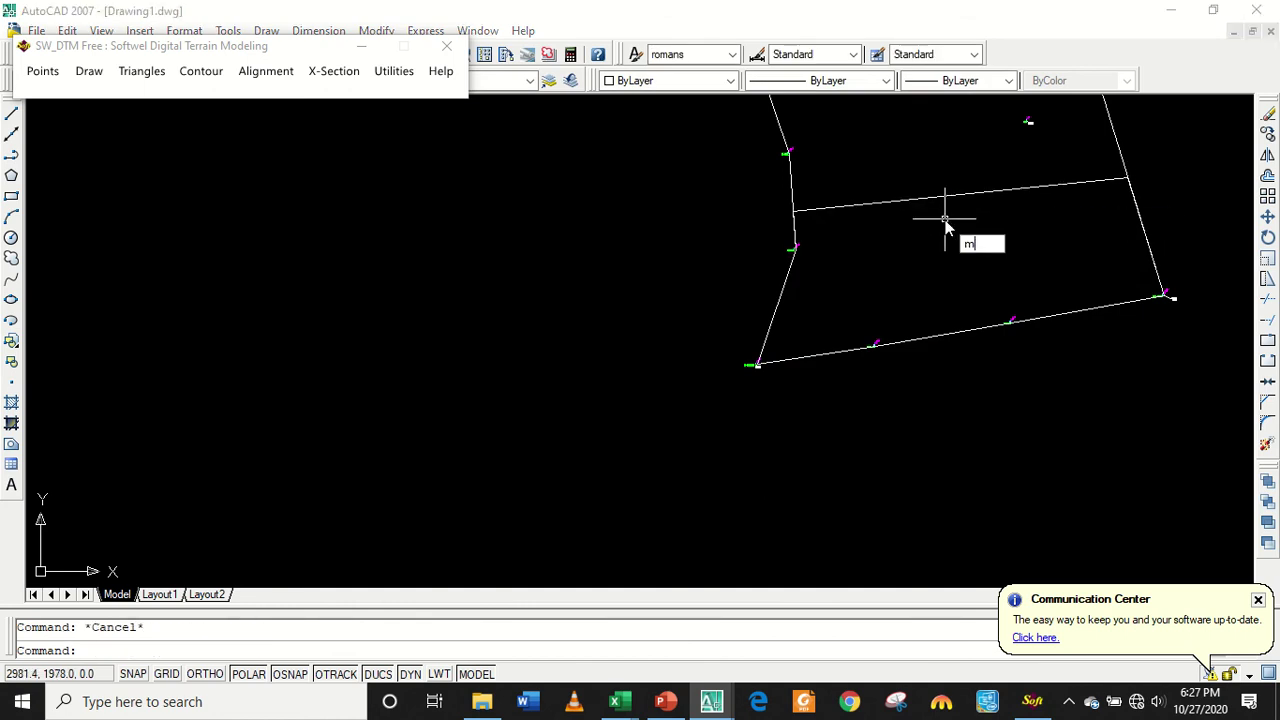
{"action": "key", "text": "Return"}
{"action": "left_click", "coordinate": [944, 196]}
{"action": "left_click", "coordinate": [940, 197]}
{"action": "key", "text": "Return"}
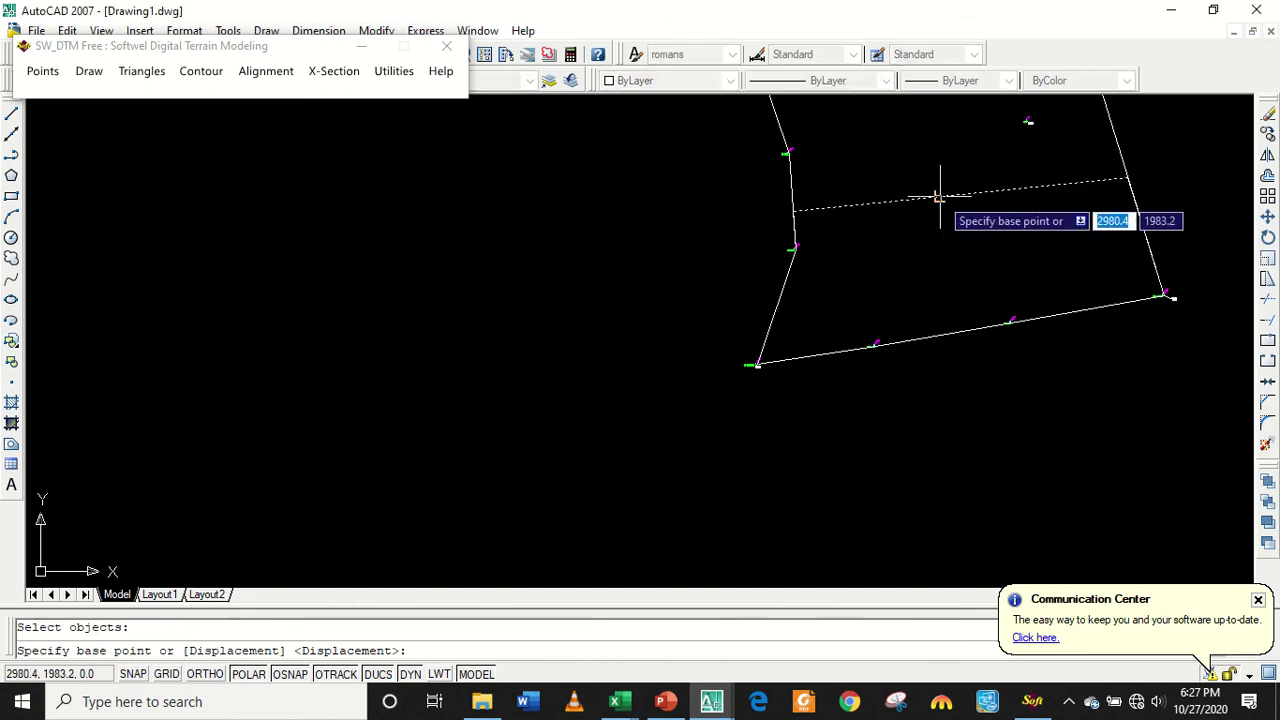
{"action": "left_click", "coordinate": [940, 196]}
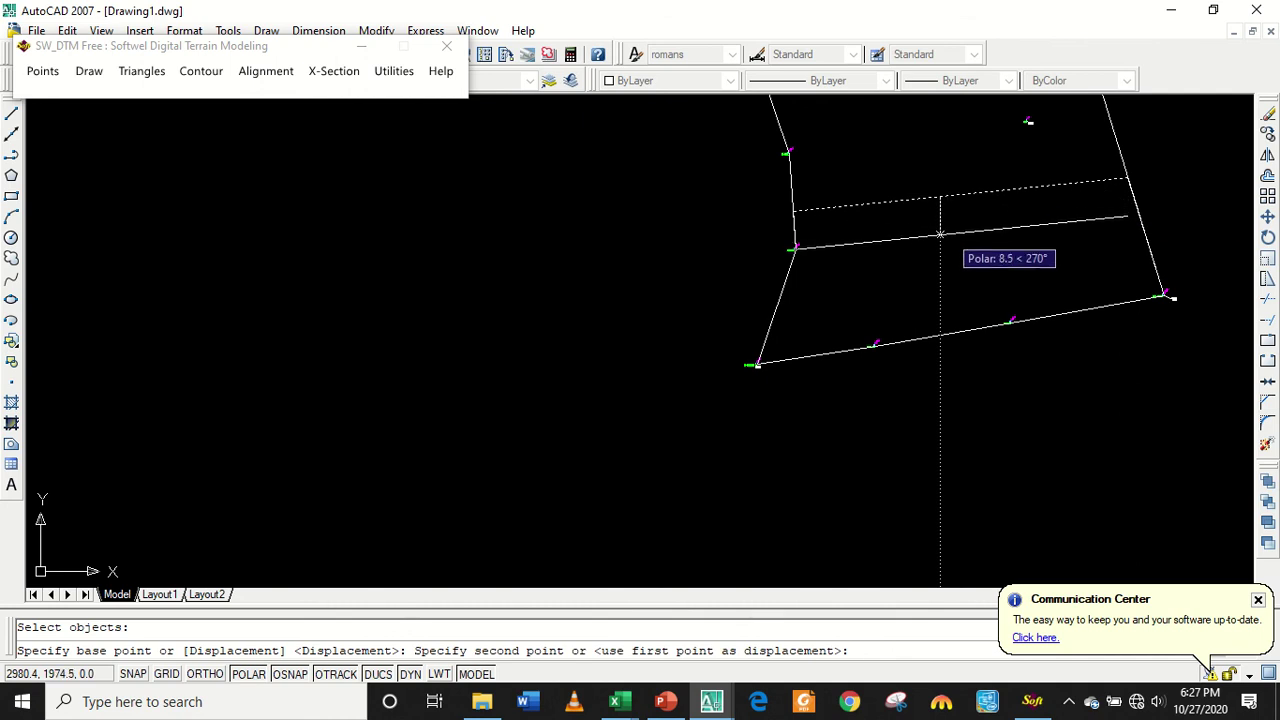
{"action": "left_click", "coordinate": [950, 248]}
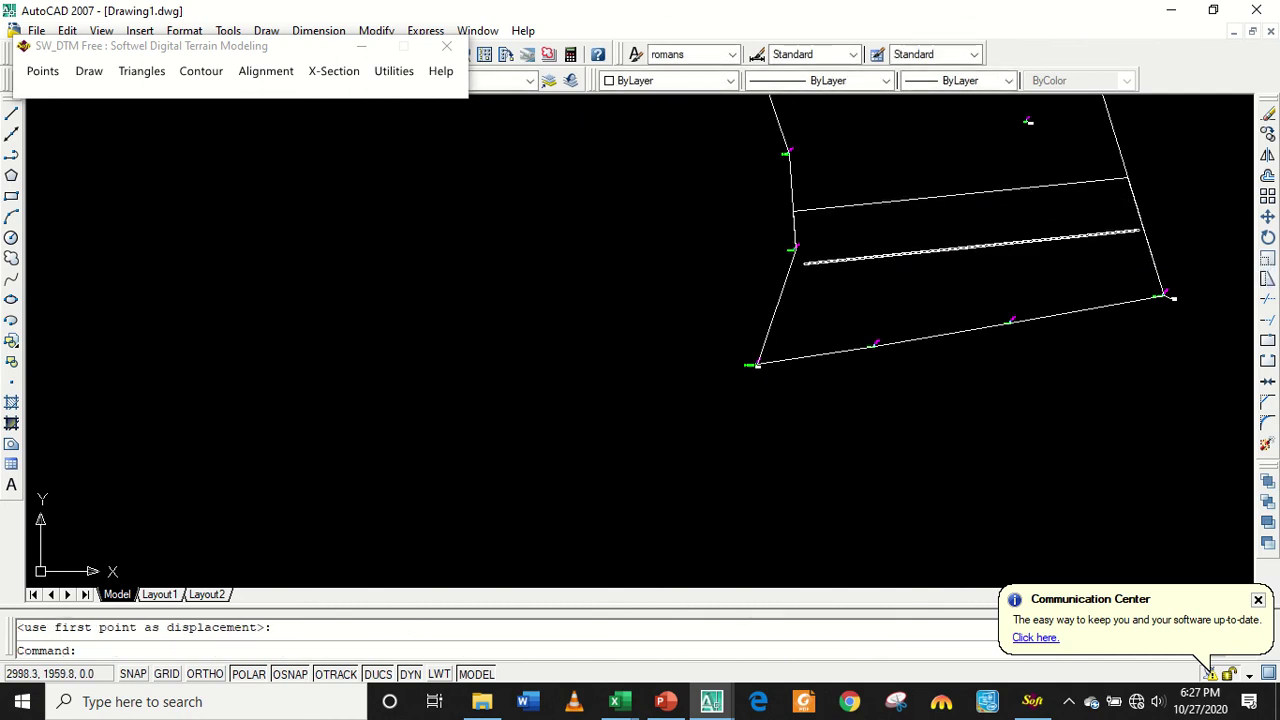
{"action": "scroll", "coordinate": [788, 262], "scroll_direction": "up", "scroll_amount": 2}
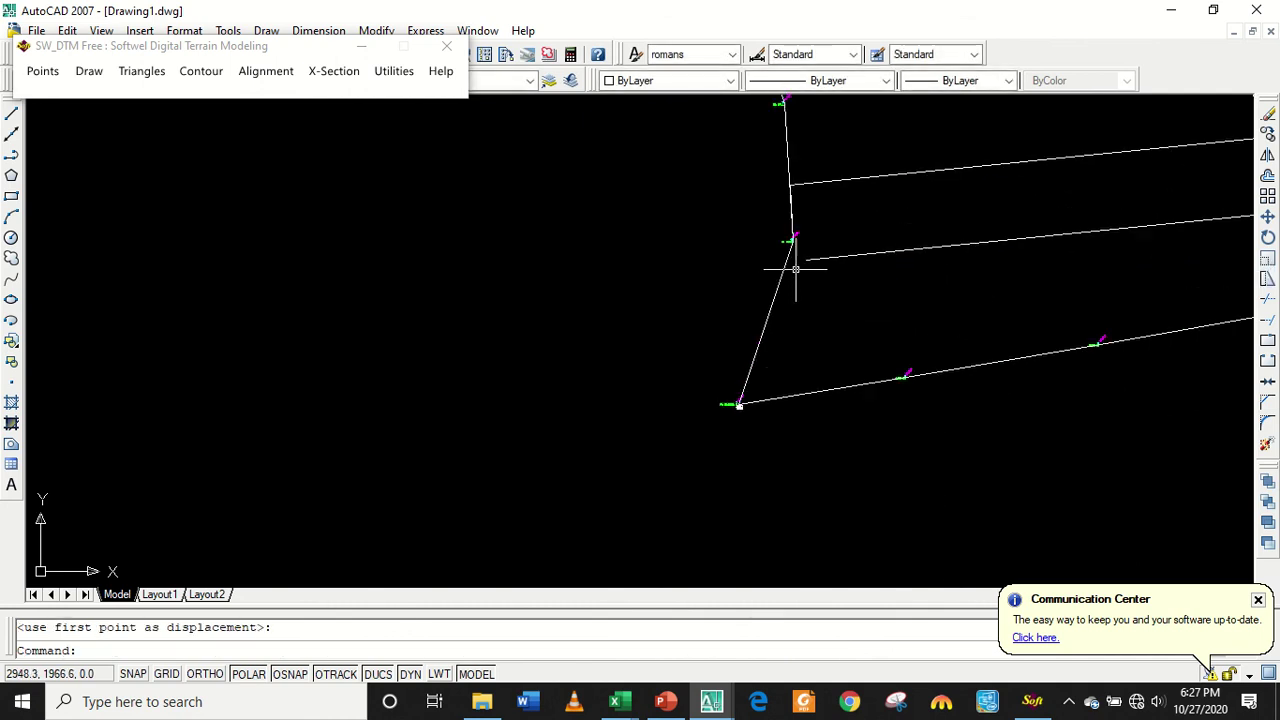
{"action": "scroll", "coordinate": [788, 262], "scroll_direction": "down", "scroll_amount": 3}
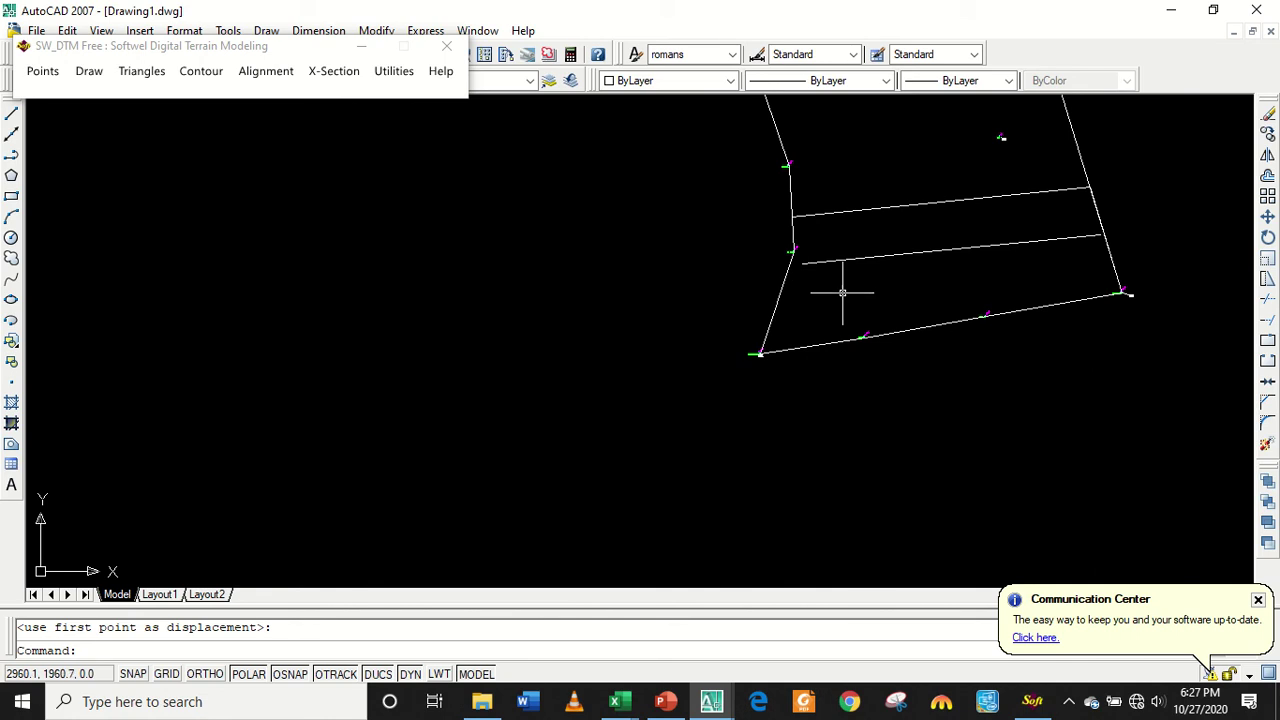
Extend the lowered divider line to the plot's right boundary.
{"action": "type", "text": "e"}
{"action": "key", "text": "Return"}
{"action": "key", "text": "Return"}
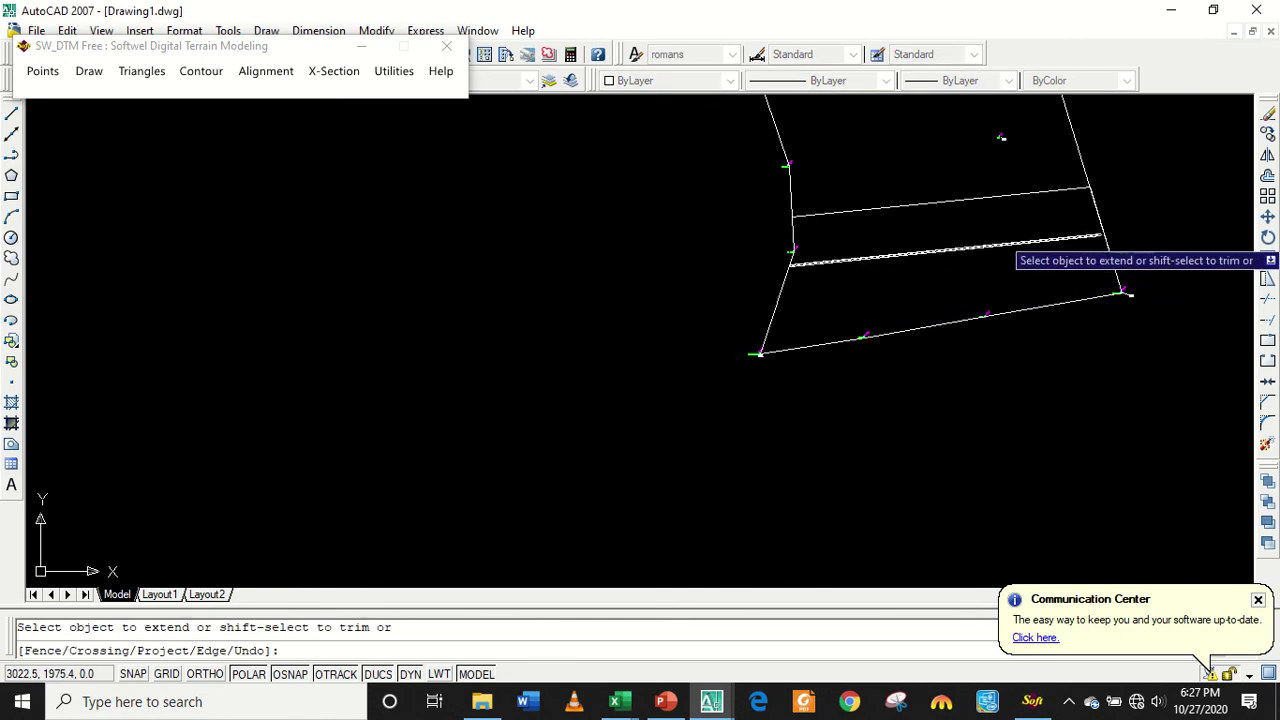
{"action": "left_click", "coordinate": [1079, 241]}
{"action": "key", "text": "Return"}
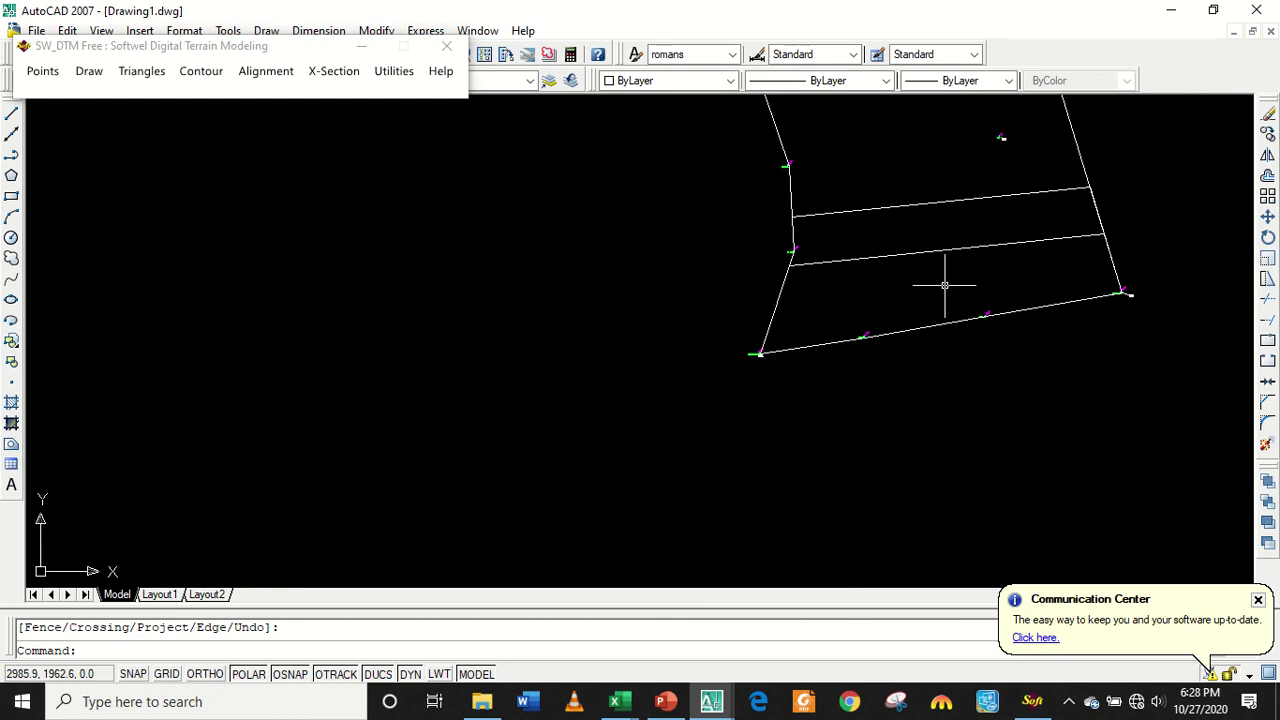
{"action": "type", "text": "bo"}
{"action": "key", "text": "Return"}
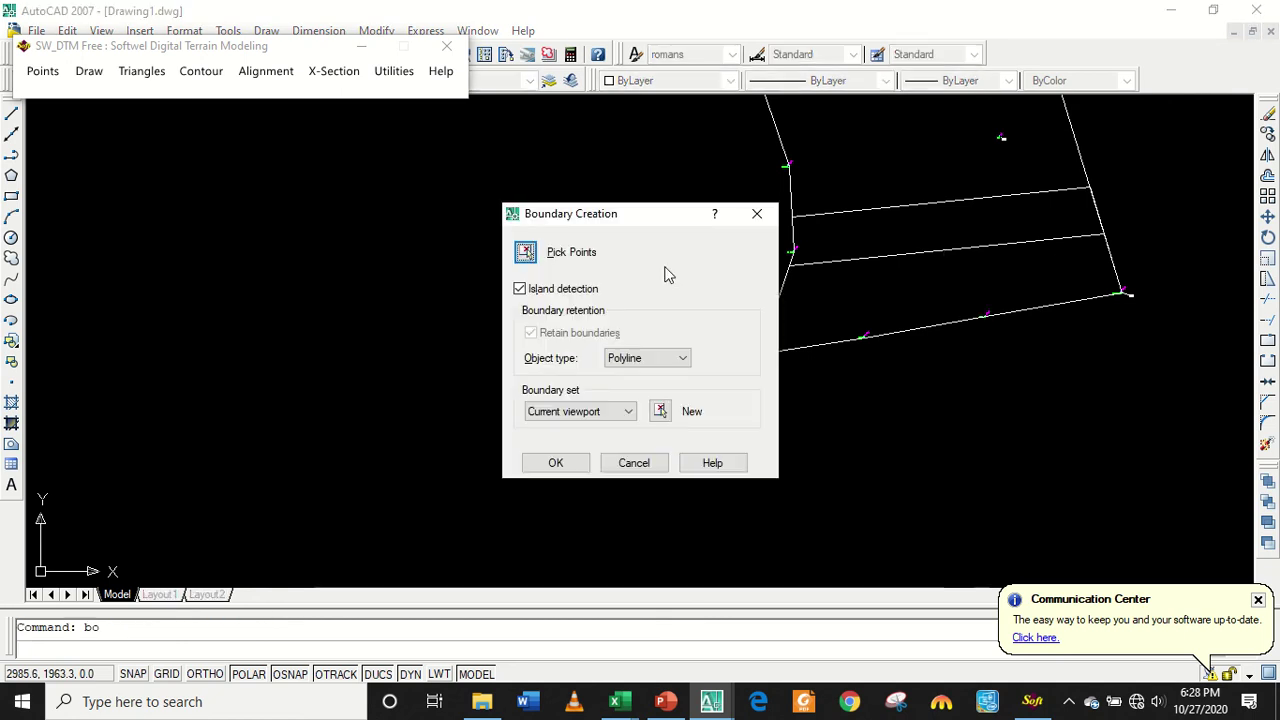
Create a boundary around the lower sub-plot and erase the upper divider line.
{"action": "left_click", "coordinate": [526, 251]}
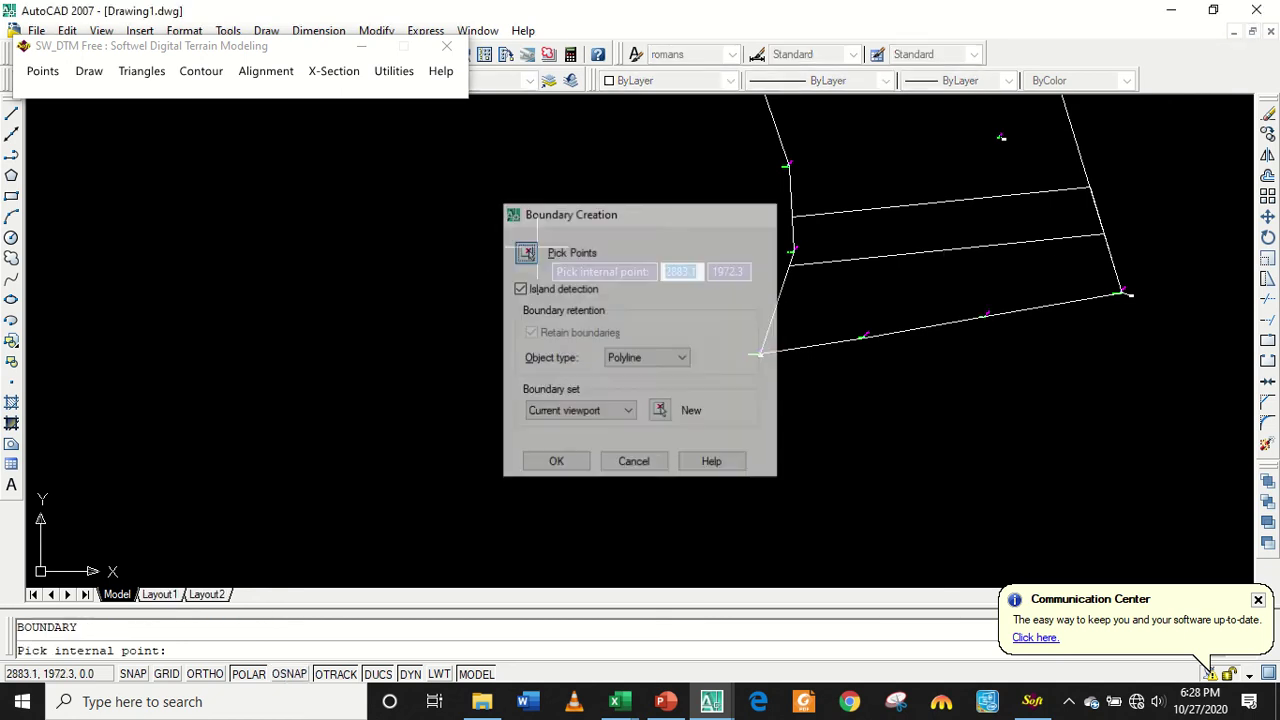
{"action": "left_click", "coordinate": [944, 268]}
{"action": "key", "text": "Return"}
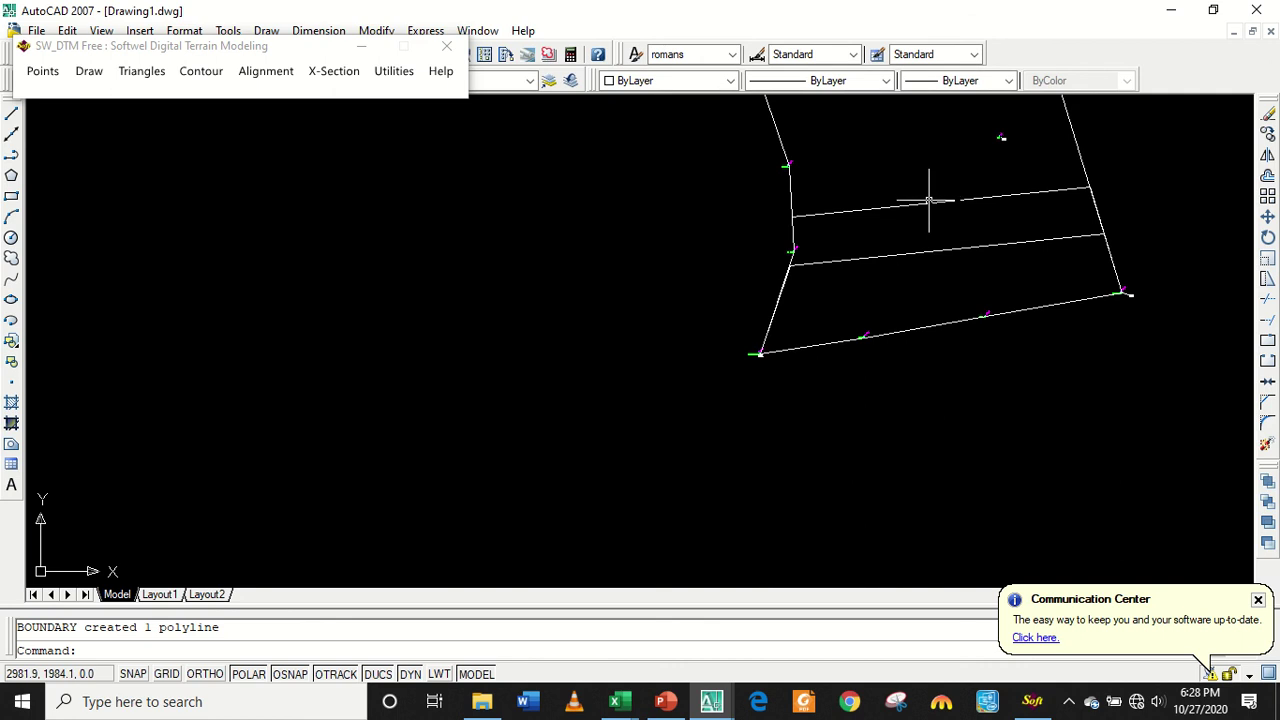
{"action": "left_click", "coordinate": [929, 203]}
{"action": "key", "text": "Delete"}
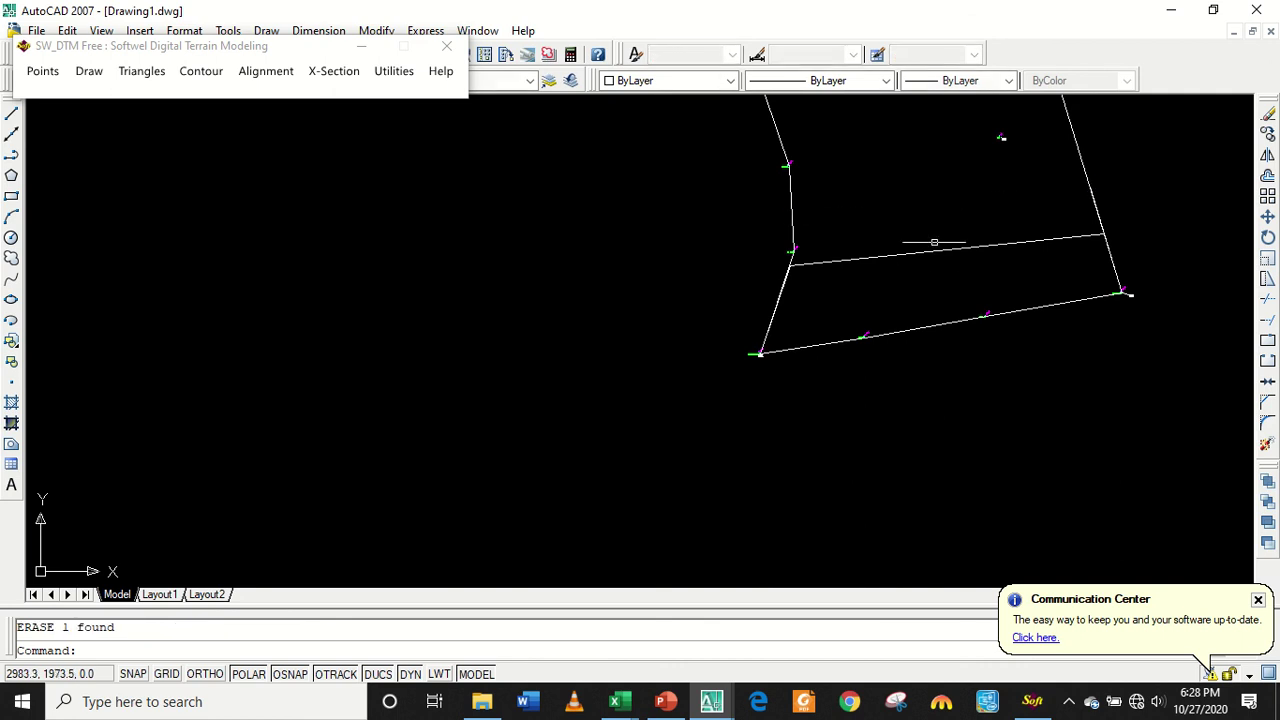
Measure the new sub-plot boundary: area 1587.1, perimeter 211.5.
{"action": "type", "text": "area"}
{"action": "key", "text": "Return"}
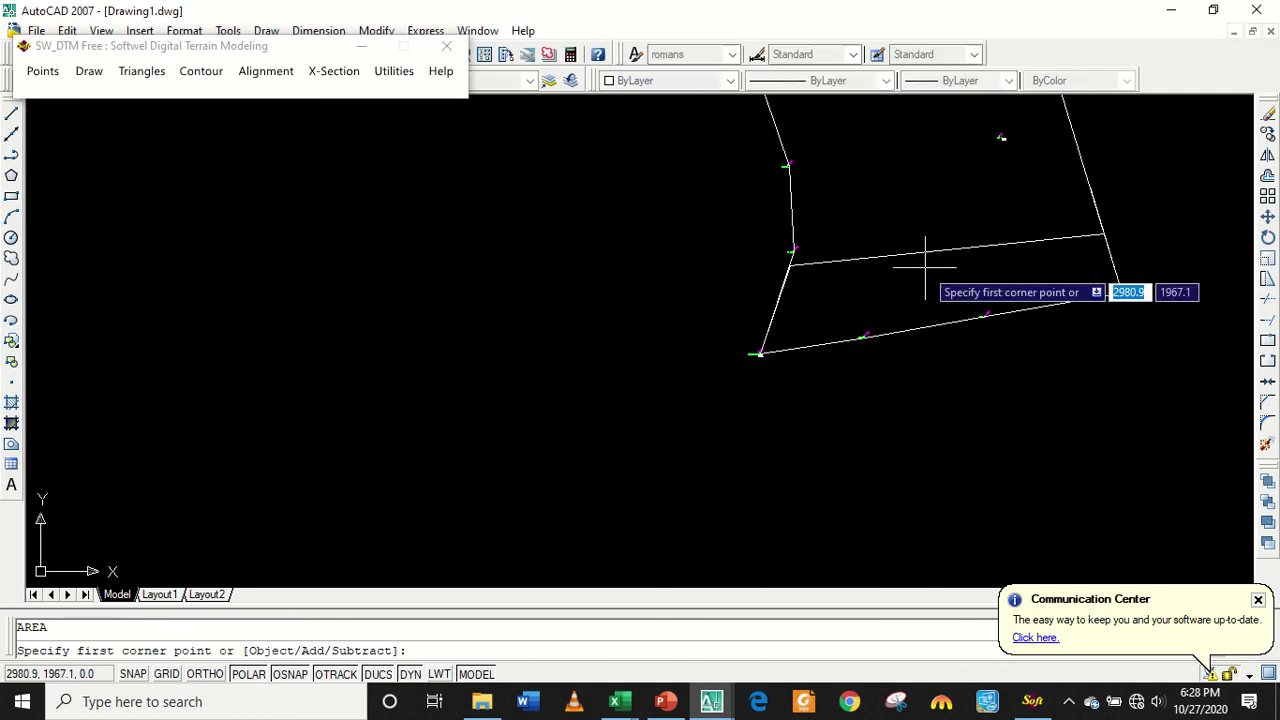
{"action": "type", "text": "o"}
{"action": "key", "text": "Return"}
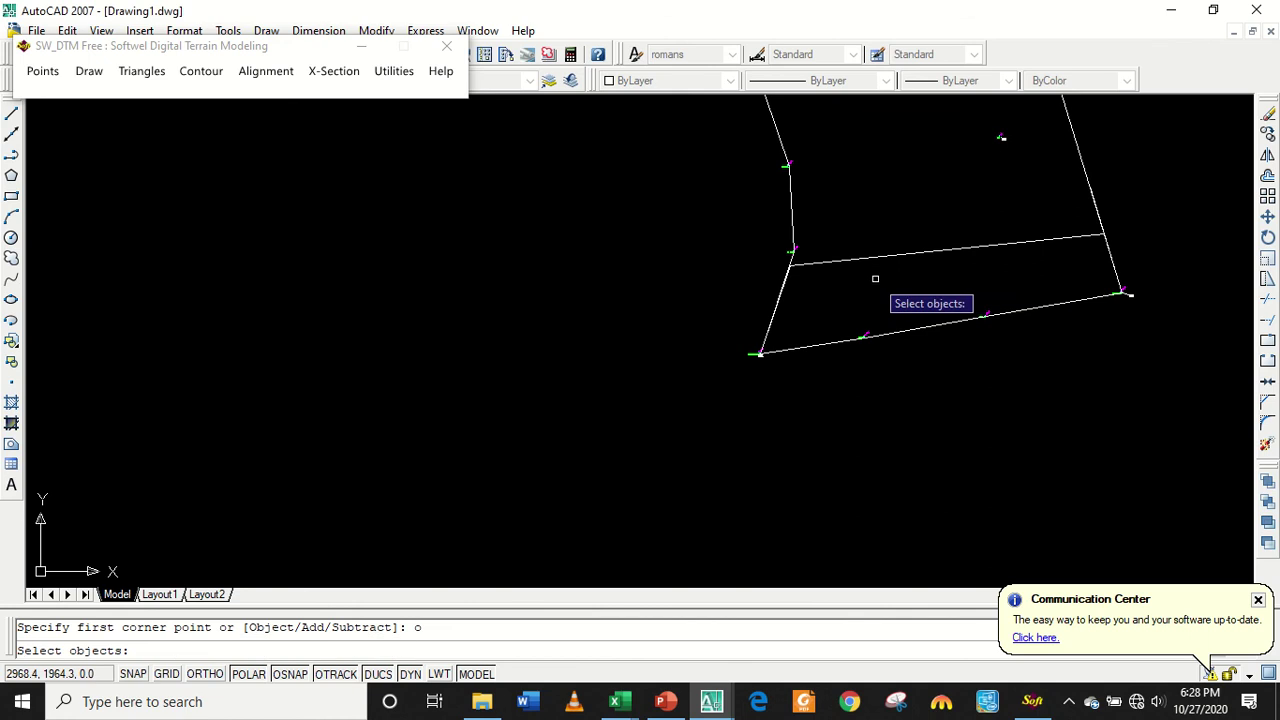
{"action": "left_click", "coordinate": [880, 258]}
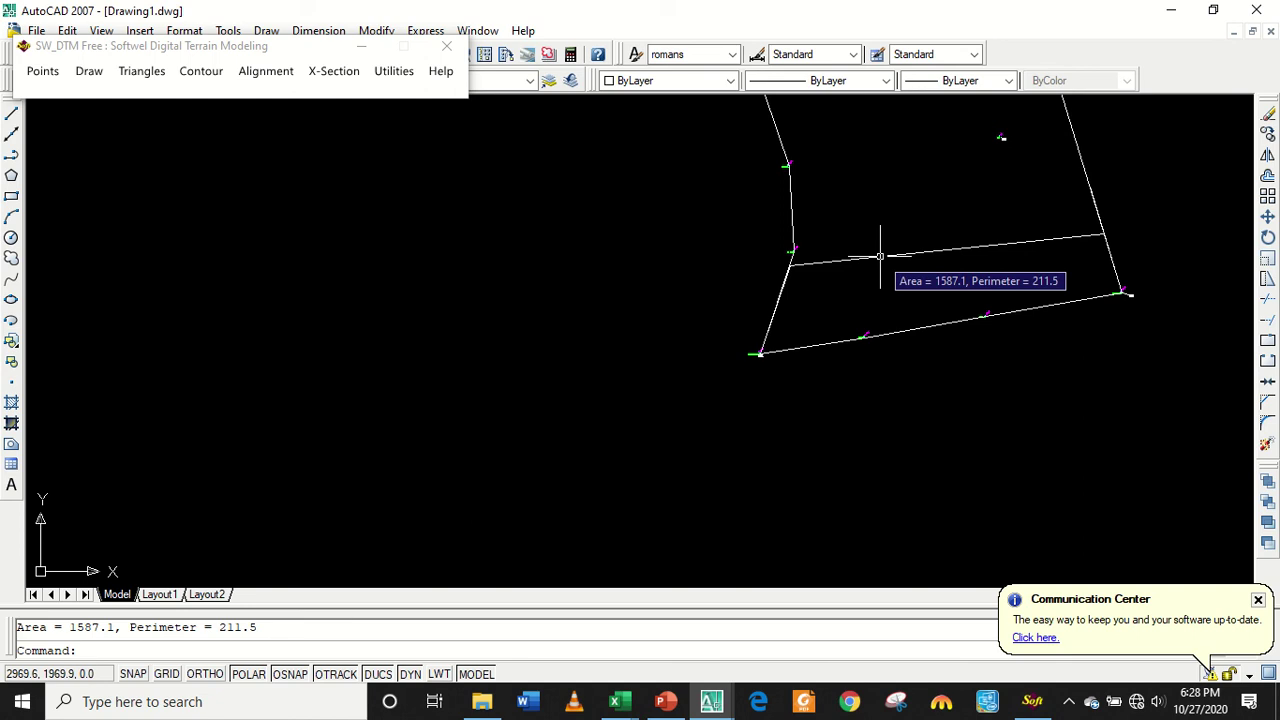
Explode the measured sub-plot boundary polyline into separate lines.
{"action": "mouse_move", "coordinate": [880, 256]}
{"action": "middle_mouse_down", "text": "shift"}
{"action": "mouse_move", "coordinate": [937, 245]}
{"action": "mouse_move", "coordinate": [763, 349]}
{"action": "mouse_move", "coordinate": [720, 337]}
{"action": "middle_mouse_up", "text": "shift"}
{"action": "scroll", "coordinate": [874, 386], "scroll_direction": "up", "scroll_amount": 3}
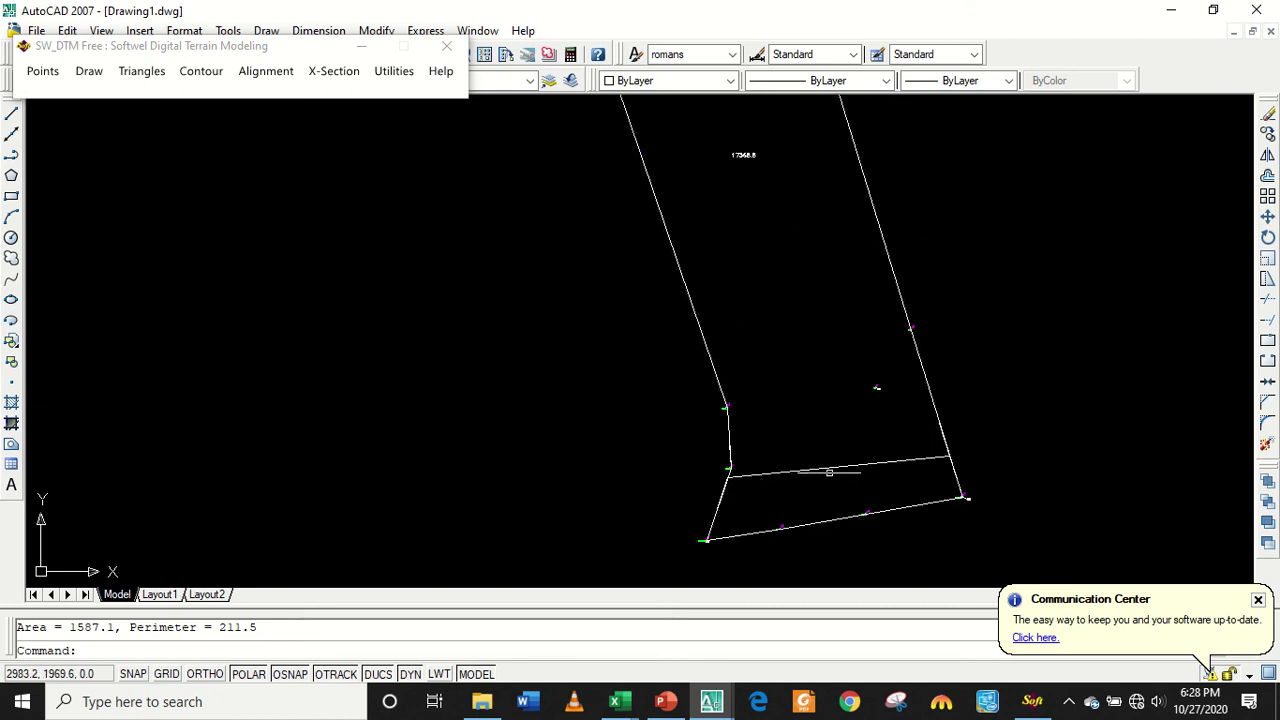
{"action": "type", "text": "x"}
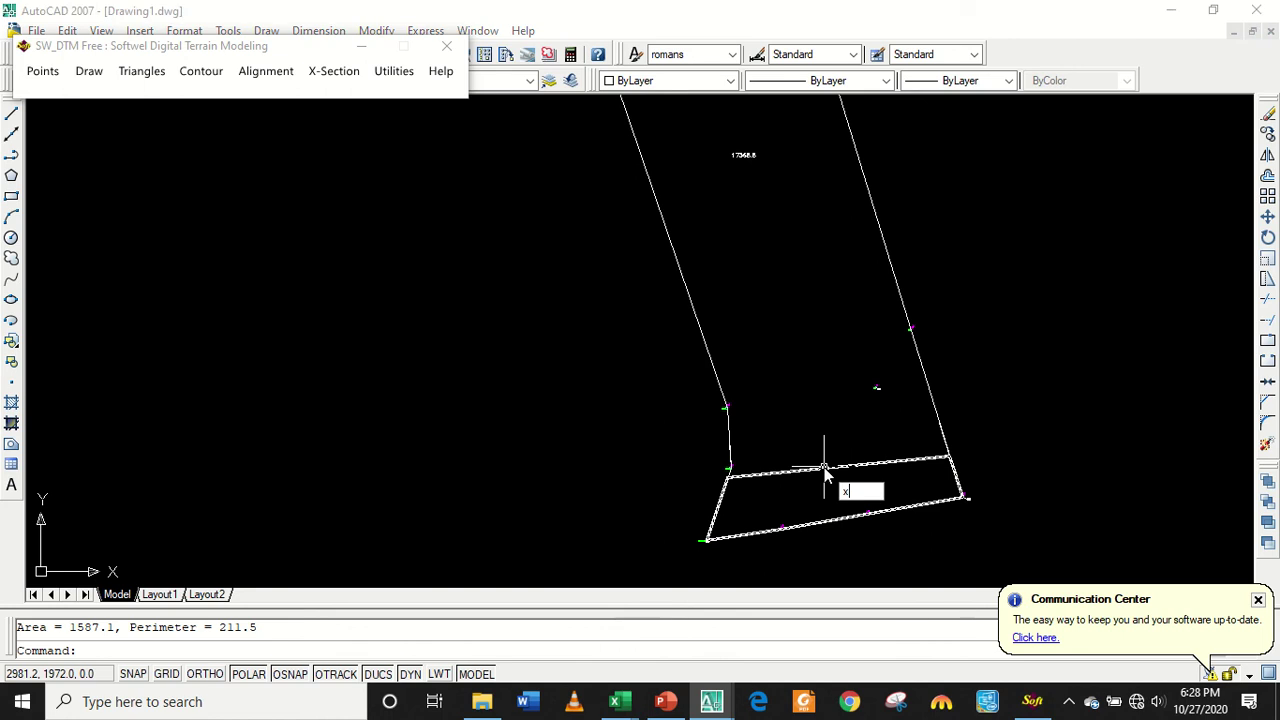
{"action": "key", "text": "Return"}
{"action": "left_click", "coordinate": [825, 469]}
{"action": "key", "text": "Return"}
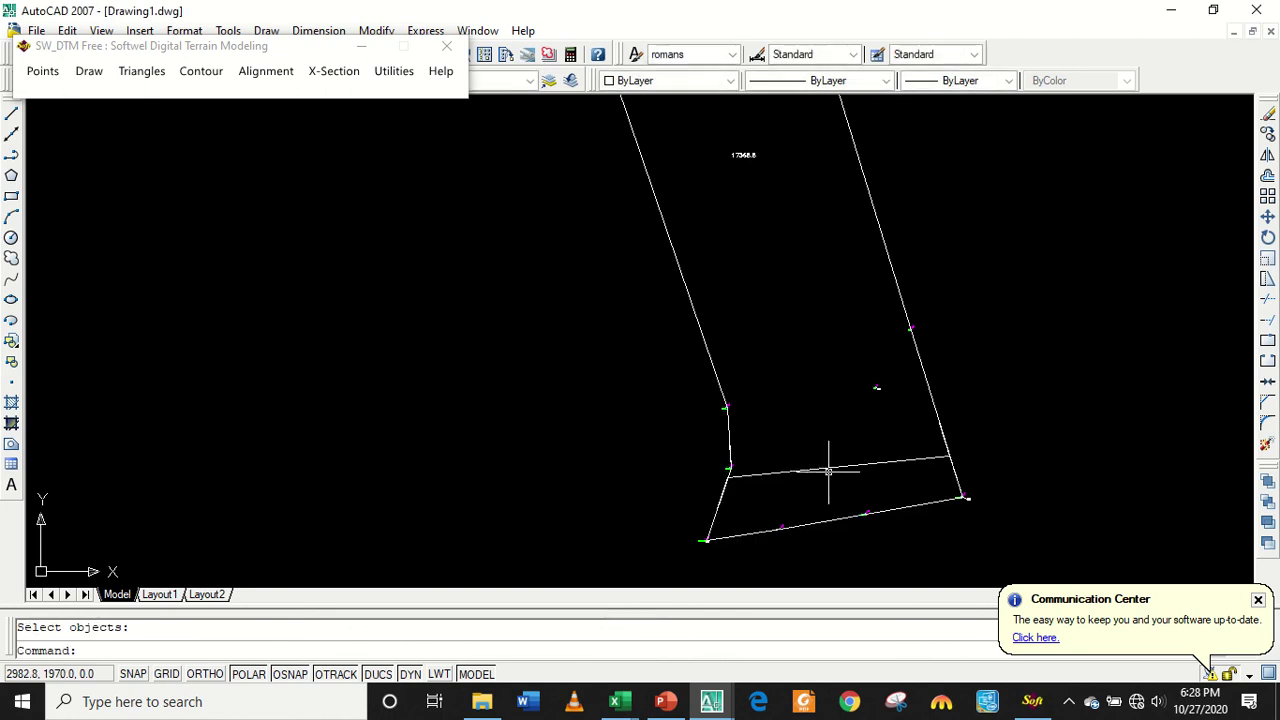
Erase the outline's top edge and the remaining divider line.
{"action": "left_click", "coordinate": [828, 467]}
{"action": "key", "text": "Delete"}
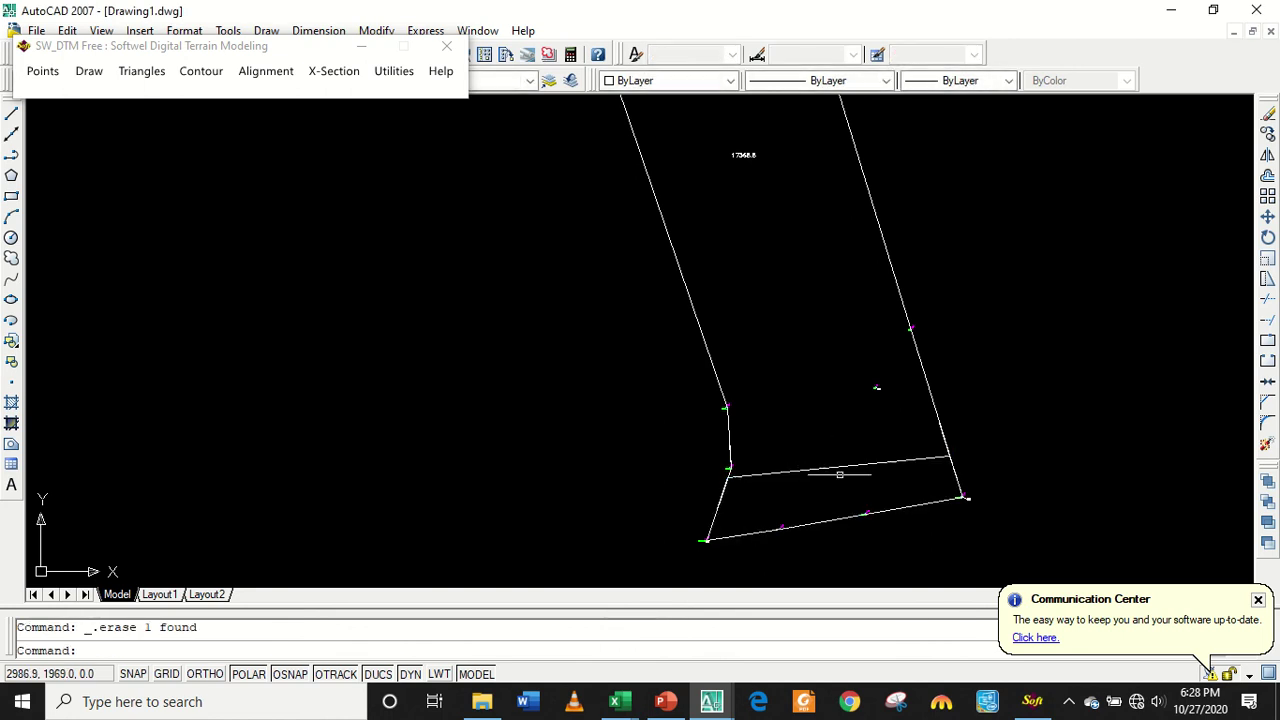
{"action": "left_click", "coordinate": [841, 467]}
{"action": "key", "text": "Delete"}
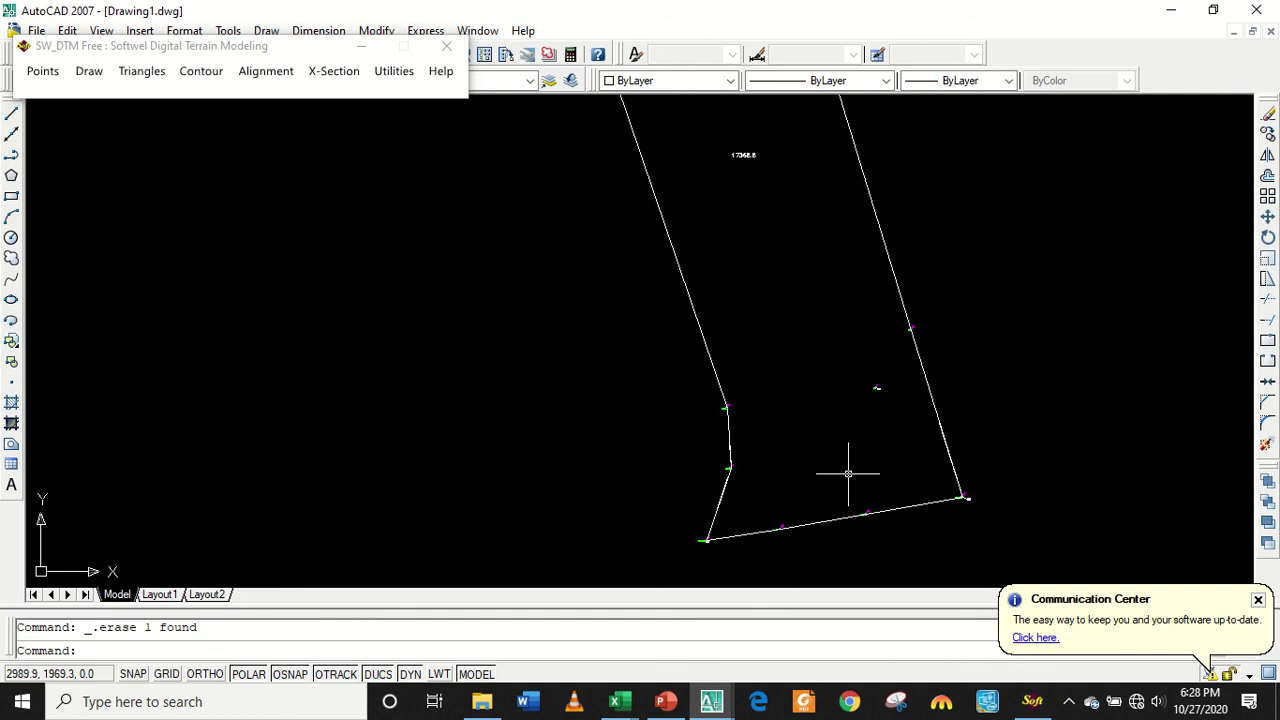
{"action": "scroll", "coordinate": [854, 289], "scroll_direction": "down", "scroll_amount": 3}
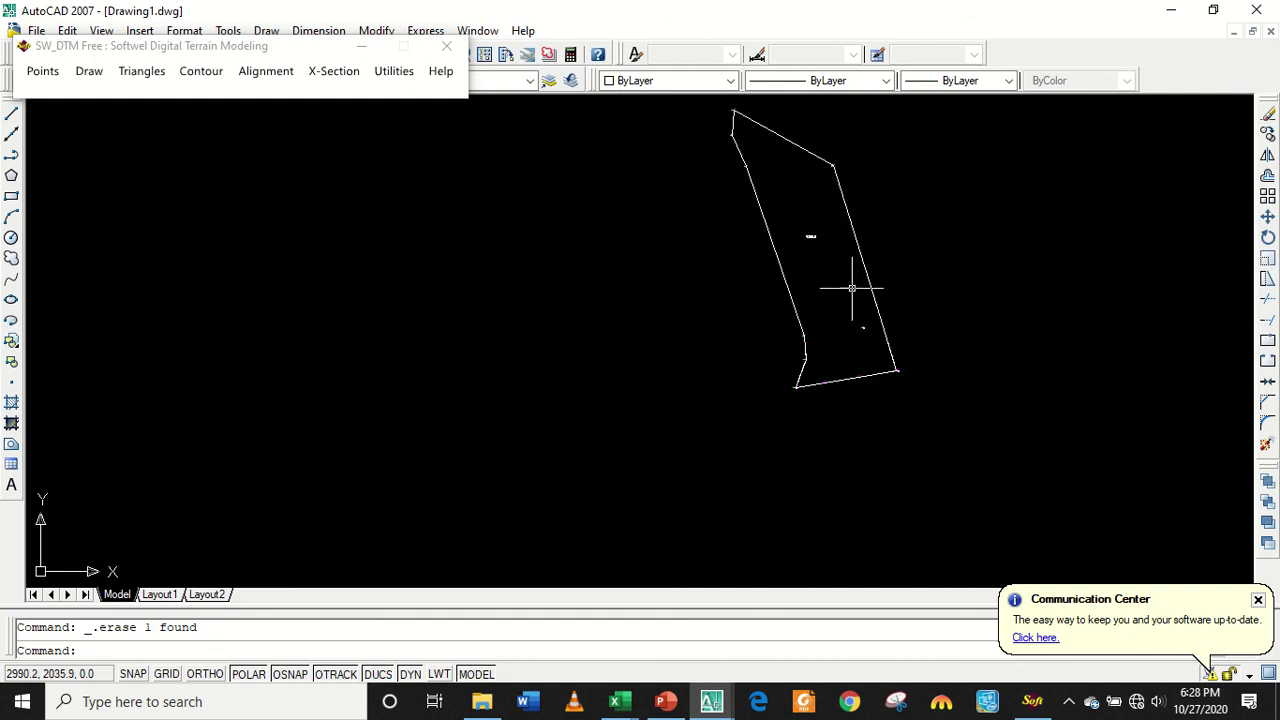
Offset the lower part of the right boundary 10 units into the plot.
{"action": "middle_click_drag", "start_coordinate": [851, 286], "coordinate": [626, 326]}
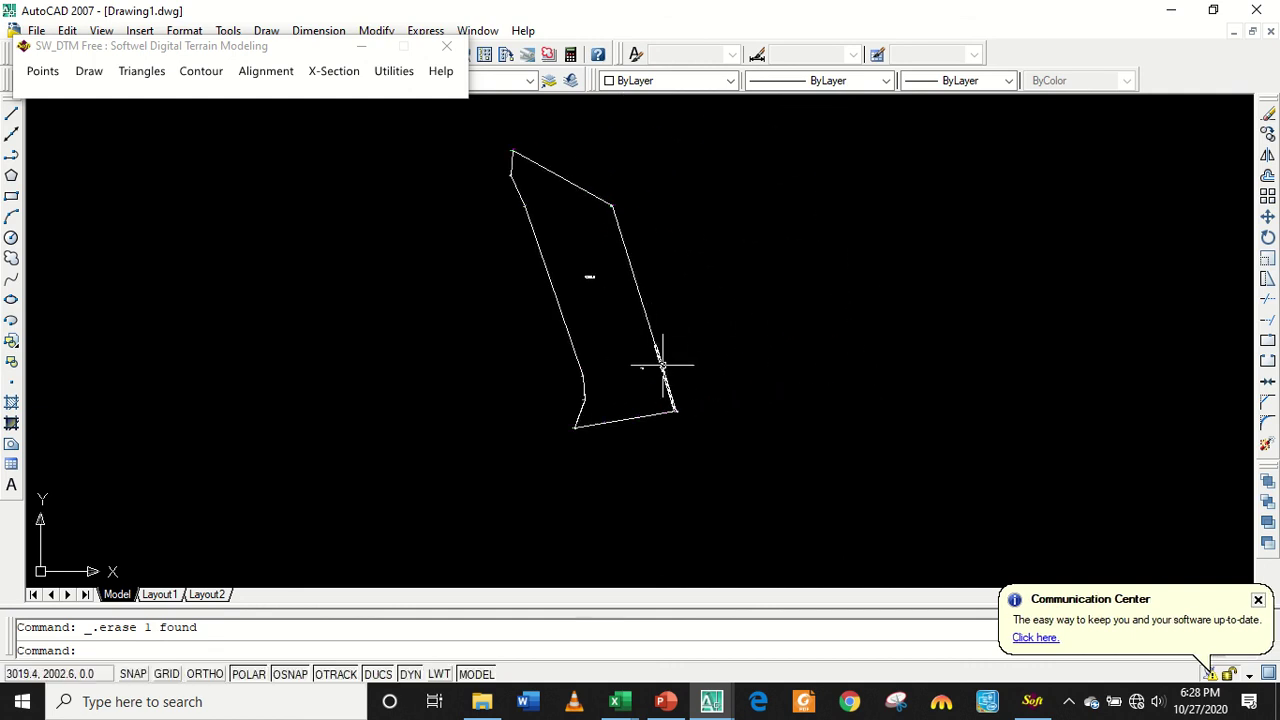
{"action": "type", "text": "o"}
{"action": "key", "text": "Return"}
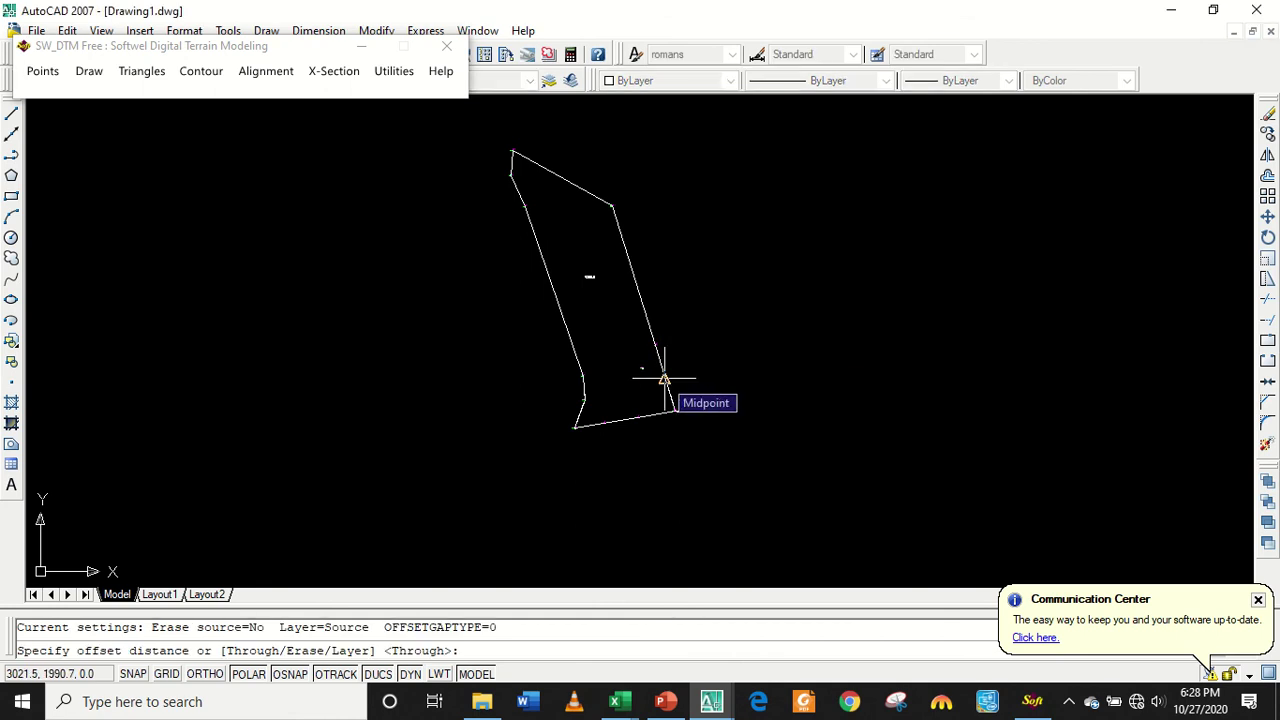
{"action": "type", "text": "10"}
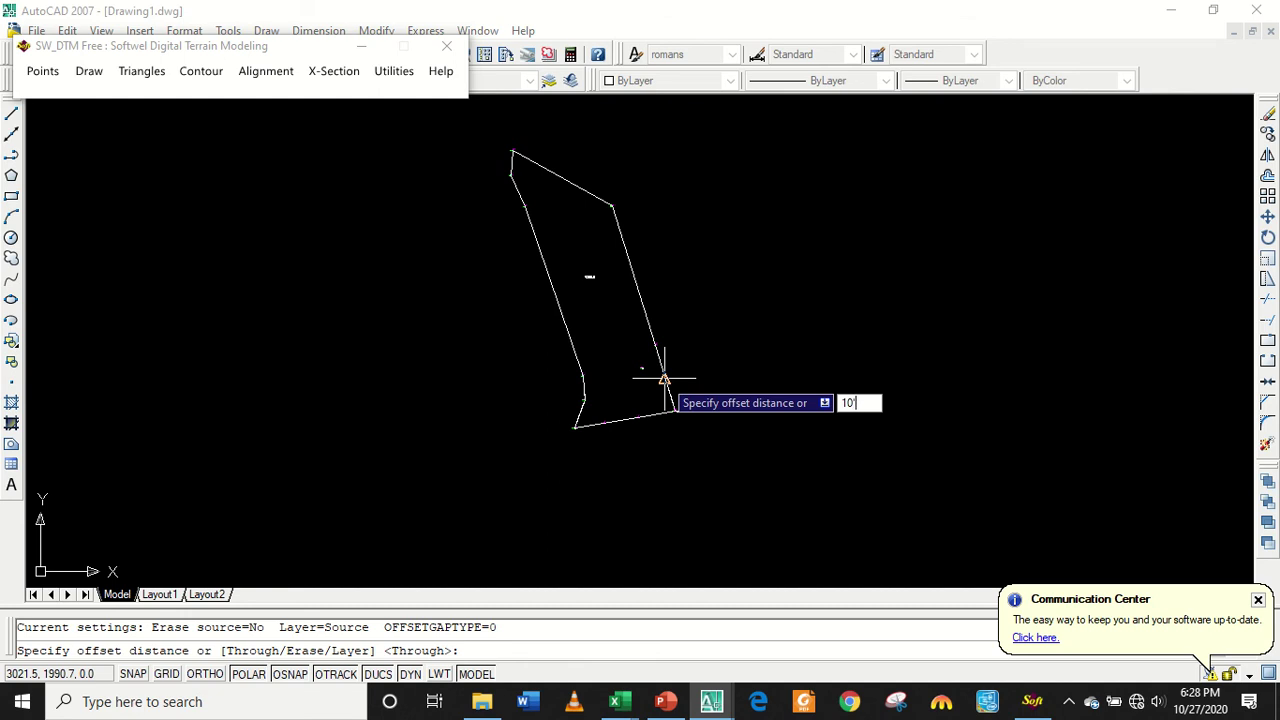
{"action": "key", "text": "Return"}
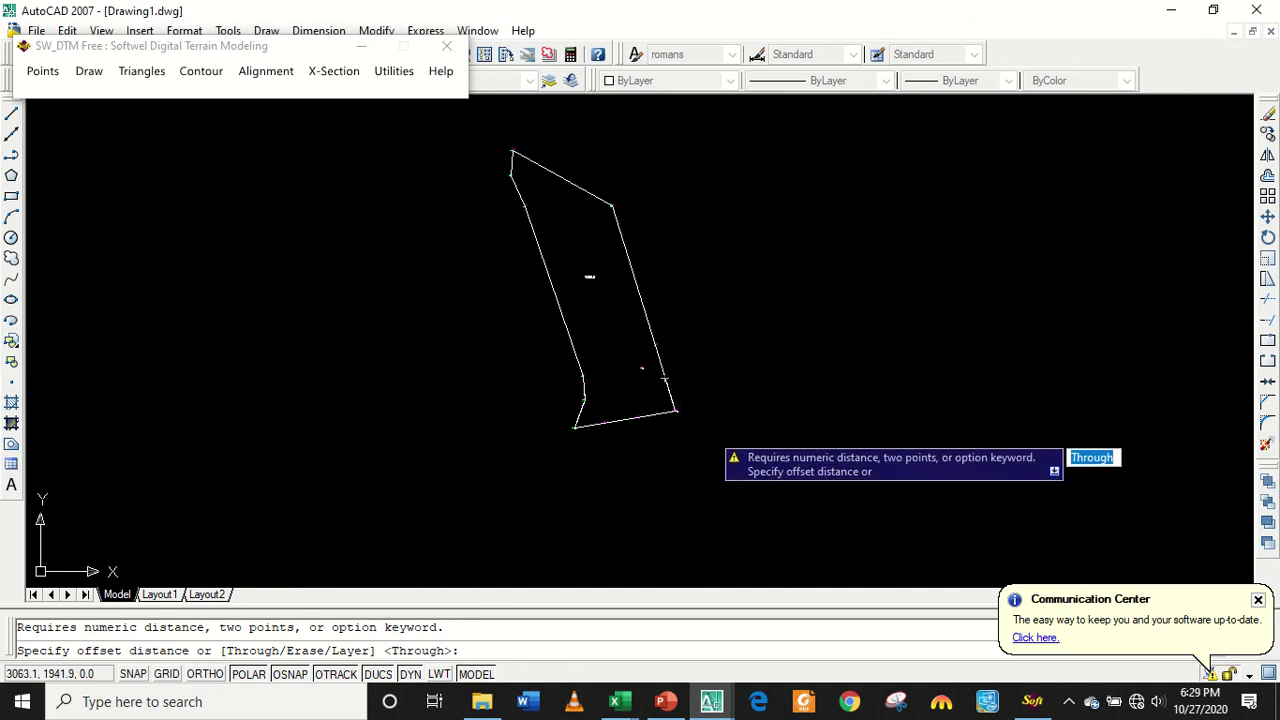
{"action": "key", "text": "Escape"}
{"action": "type", "text": "o"}
{"action": "key", "text": "Return"}
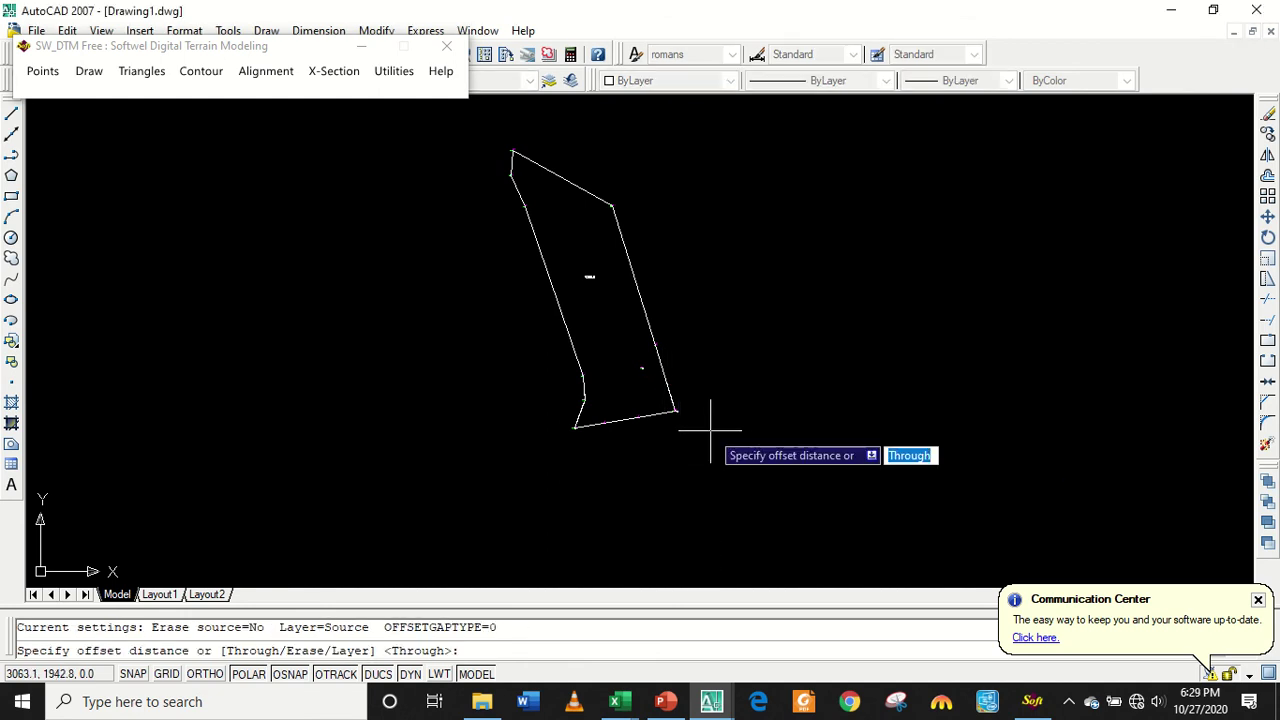
{"action": "type", "text": "10"}
{"action": "key", "text": "Return"}
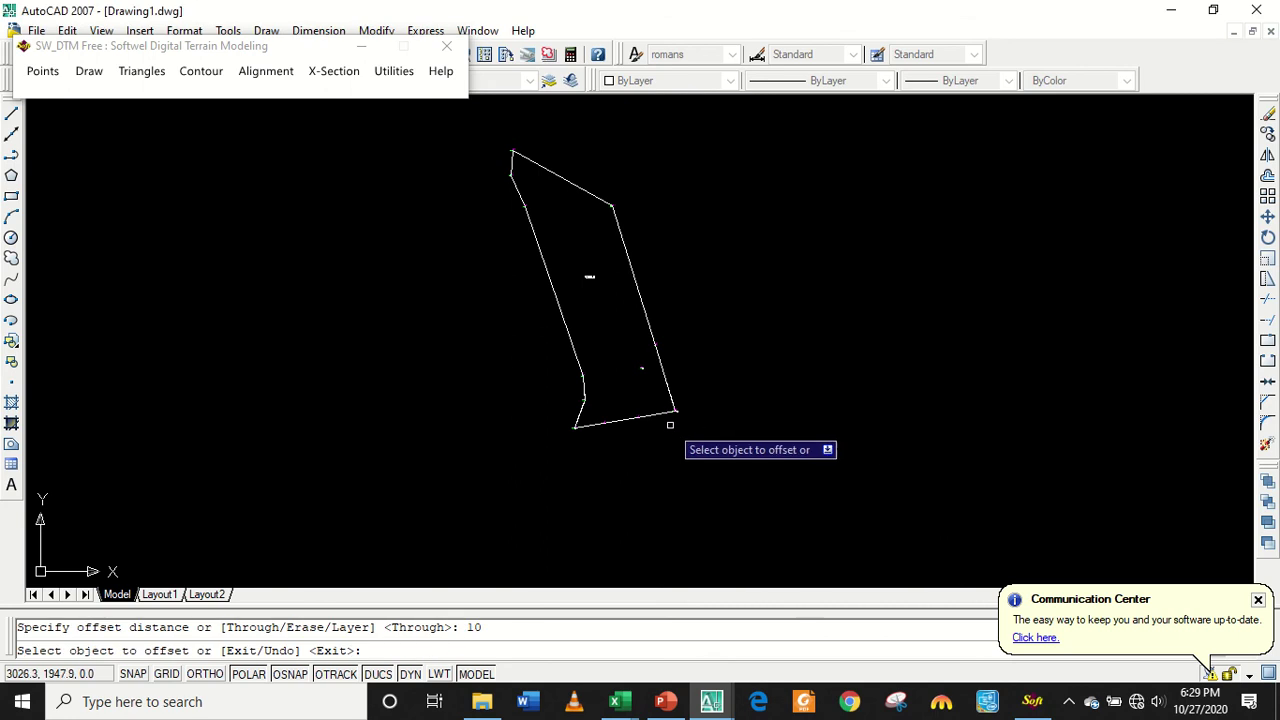
{"action": "scroll", "coordinate": [665, 377], "scroll_direction": "up", "scroll_amount": 4}
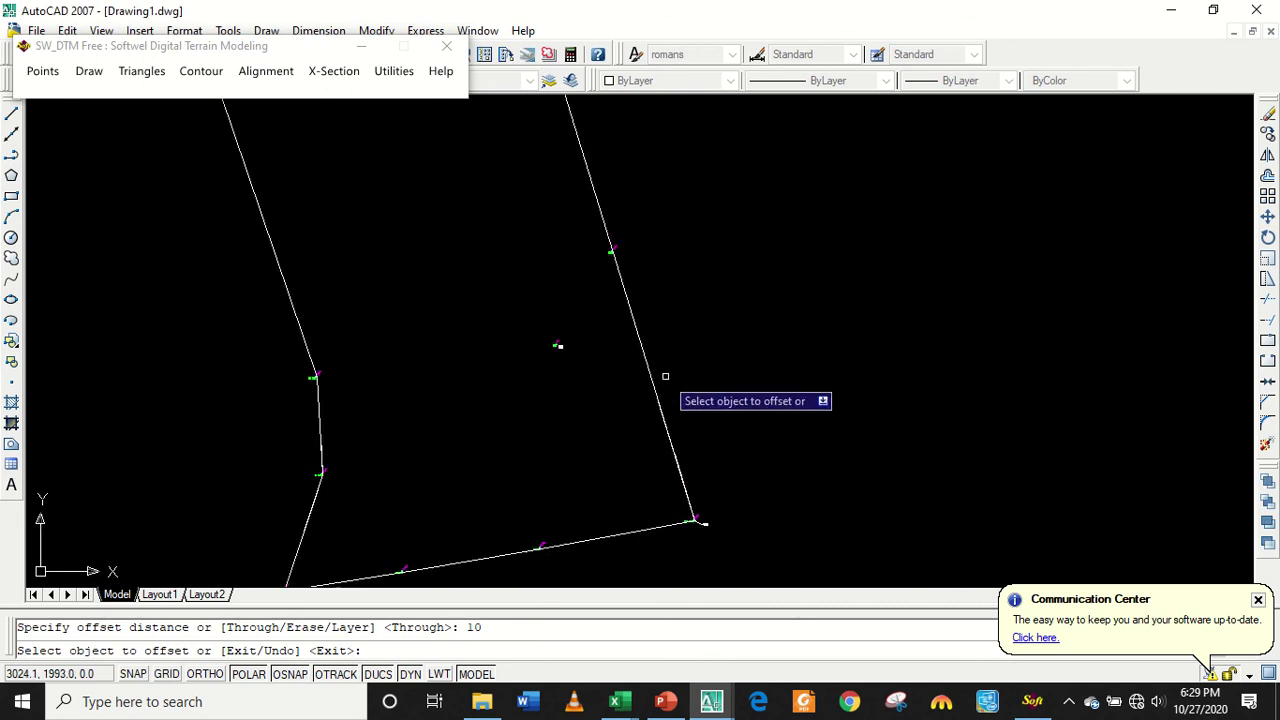
{"action": "left_click", "coordinate": [657, 390]}
{"action": "left_click", "coordinate": [634, 400]}
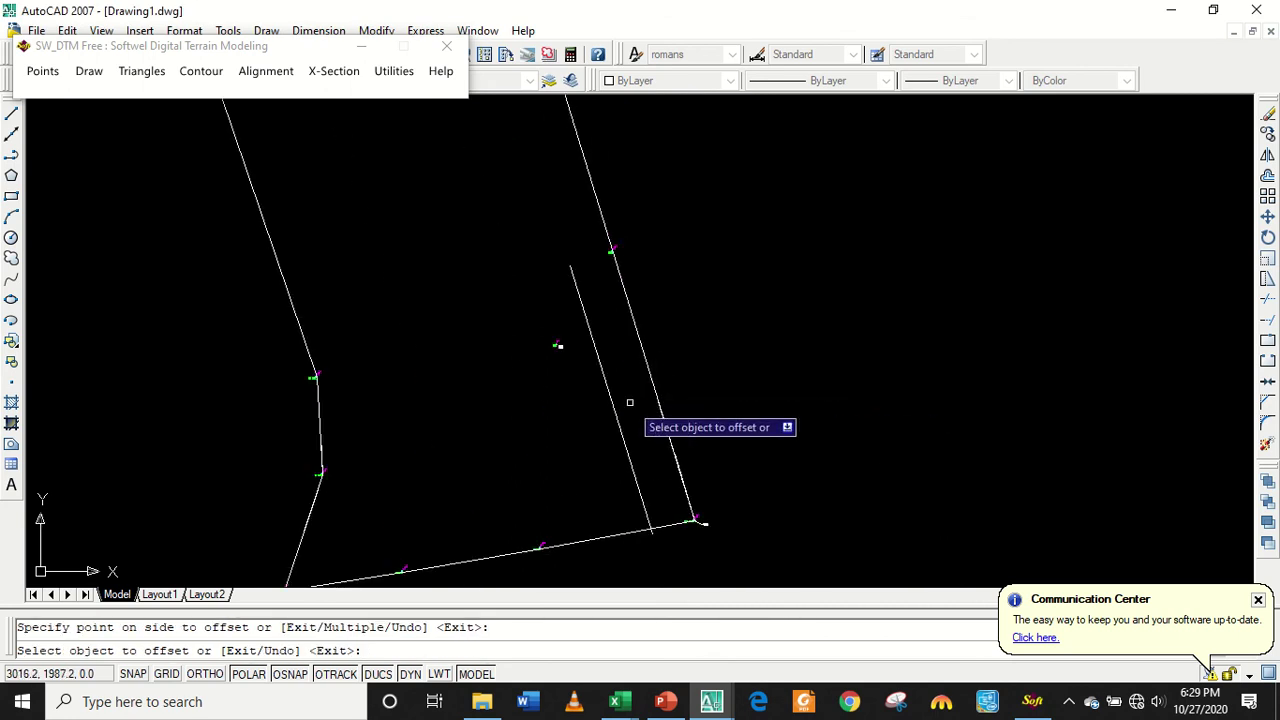
{"action": "key", "text": "Return"}
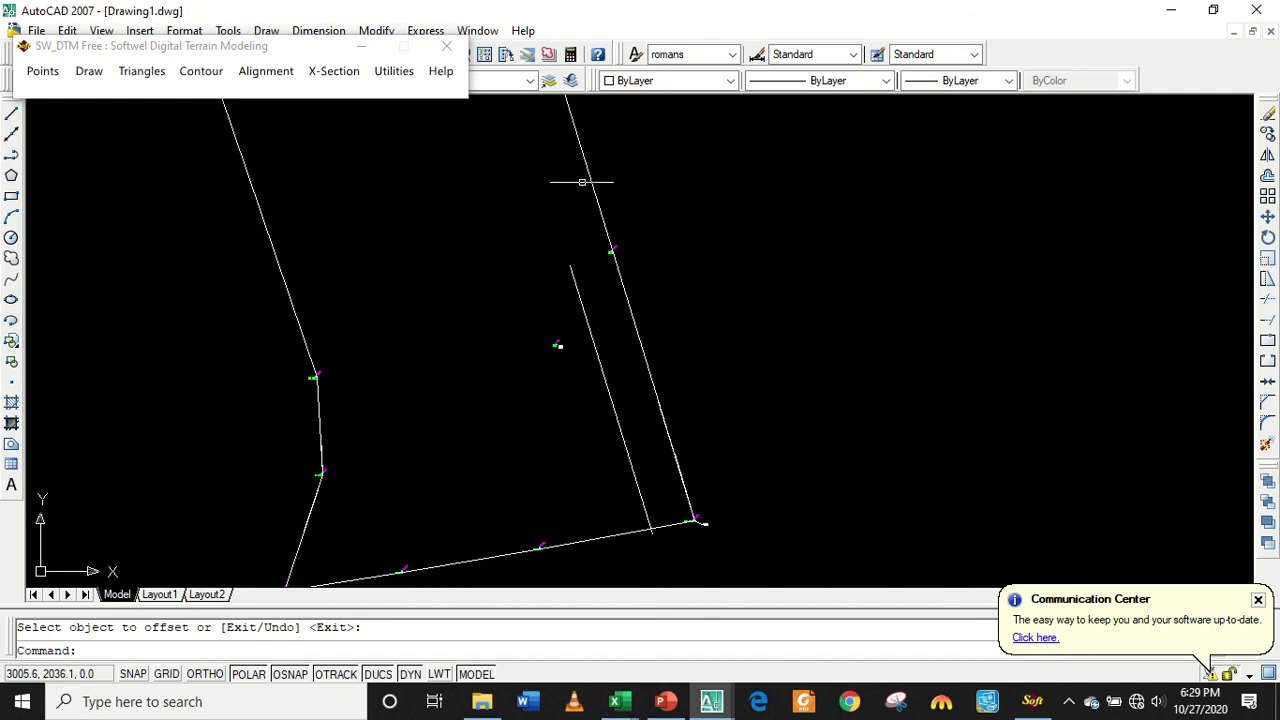
Offset the upper part of the right boundary by the same 10 units.
{"action": "key", "text": "Return"}
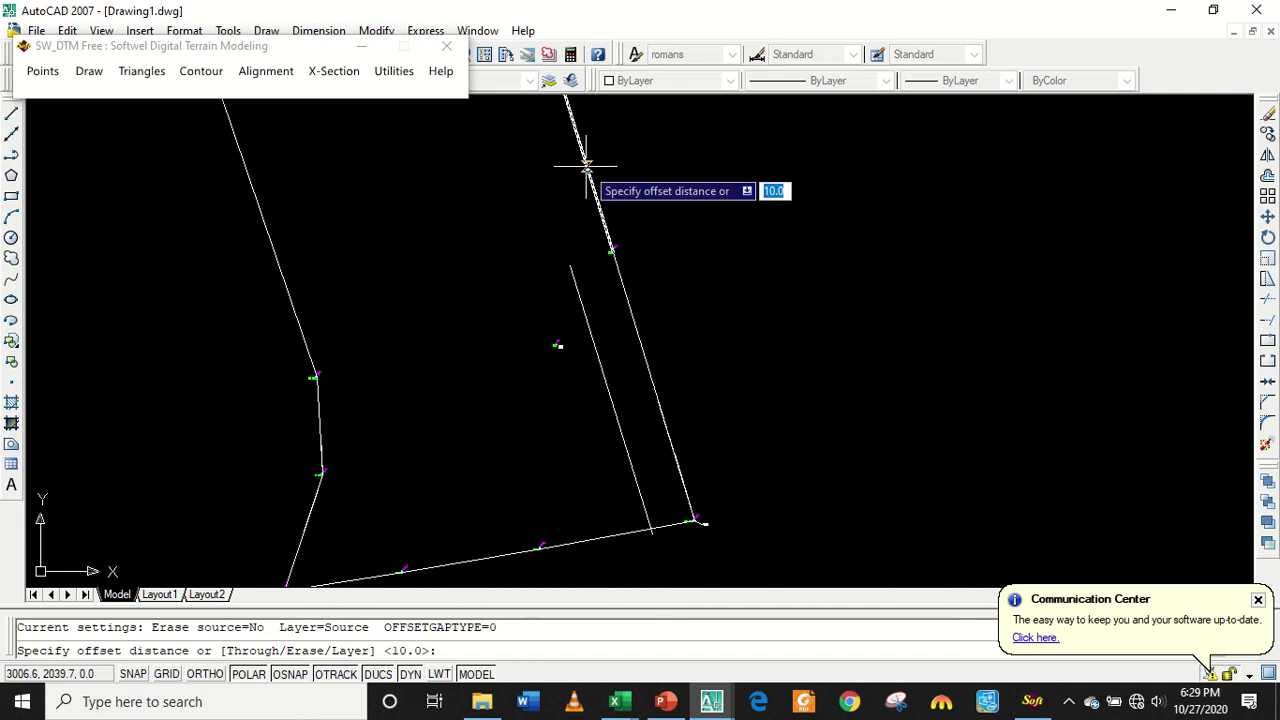
{"action": "key", "text": "Return"}
{"action": "left_click", "coordinate": [590, 182]}
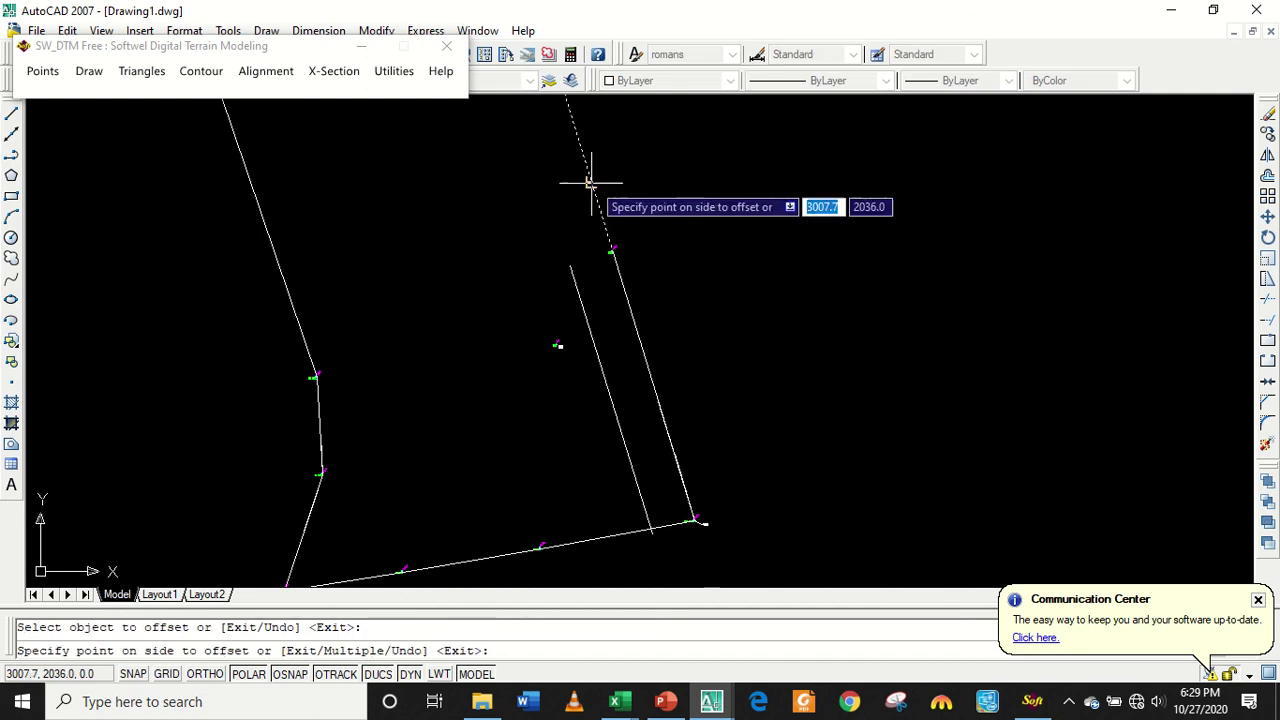
{"action": "left_click", "coordinate": [562, 197]}
{"action": "key", "text": "Return"}
{"action": "scroll", "coordinate": [550, 180], "scroll_direction": "down", "scroll_amount": 4}
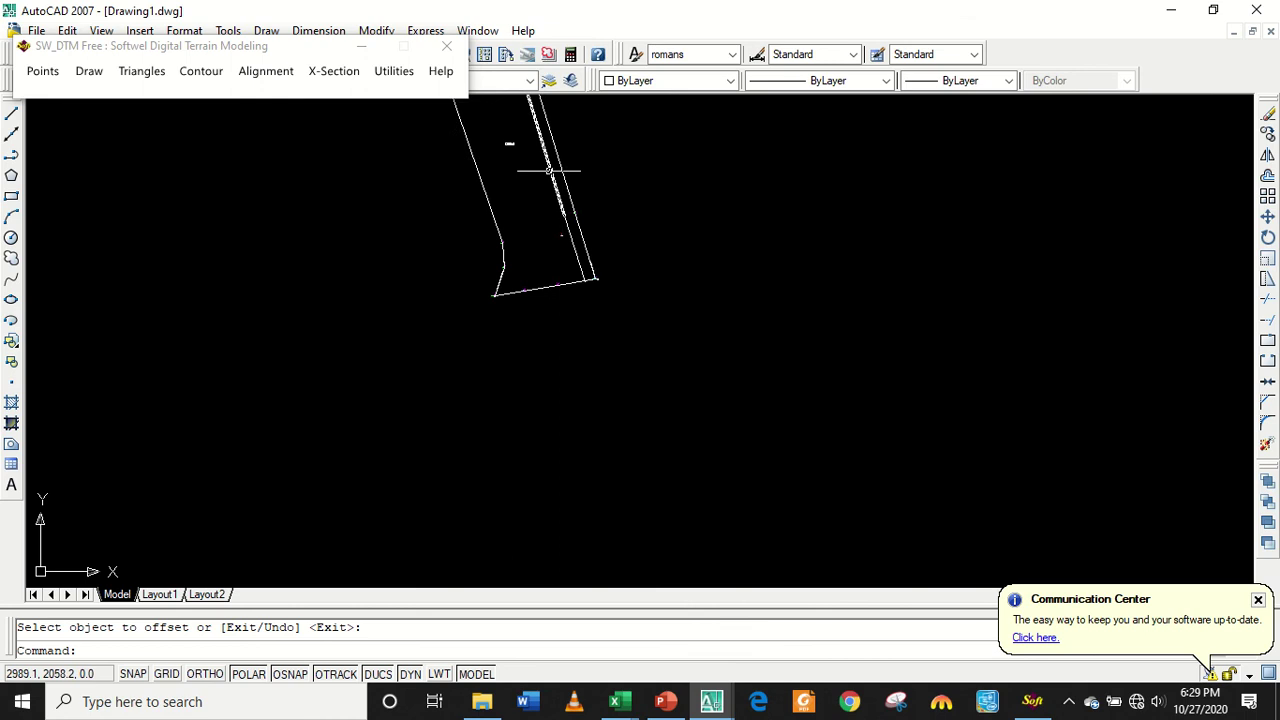
{"action": "middle_click_drag", "start_coordinate": [546, 183], "coordinate": [575, 330]}
{"action": "scroll", "coordinate": [588, 257], "scroll_direction": "up", "scroll_amount": 3}
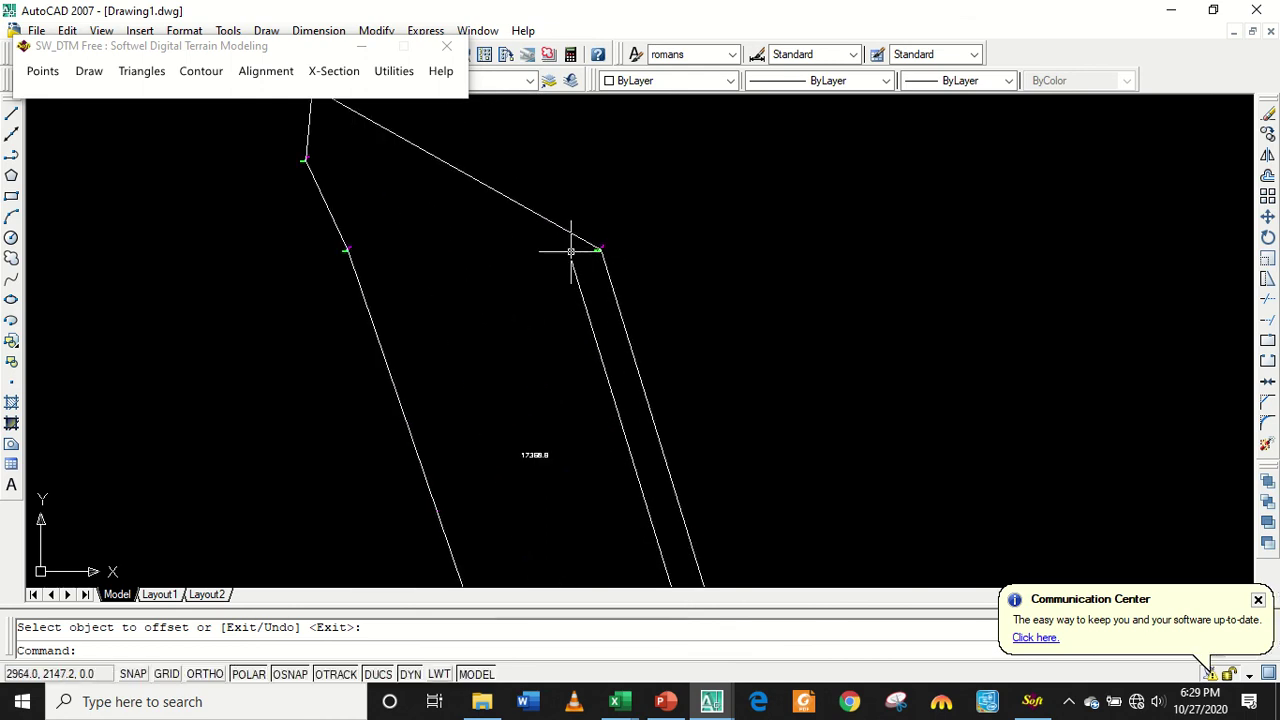
Start a line near the plot's upper vertex, then cancel it.
{"action": "scroll", "coordinate": [571, 251], "scroll_direction": "up", "scroll_amount": 2}
{"action": "type", "text": "l"}
{"action": "key", "text": "Return"}
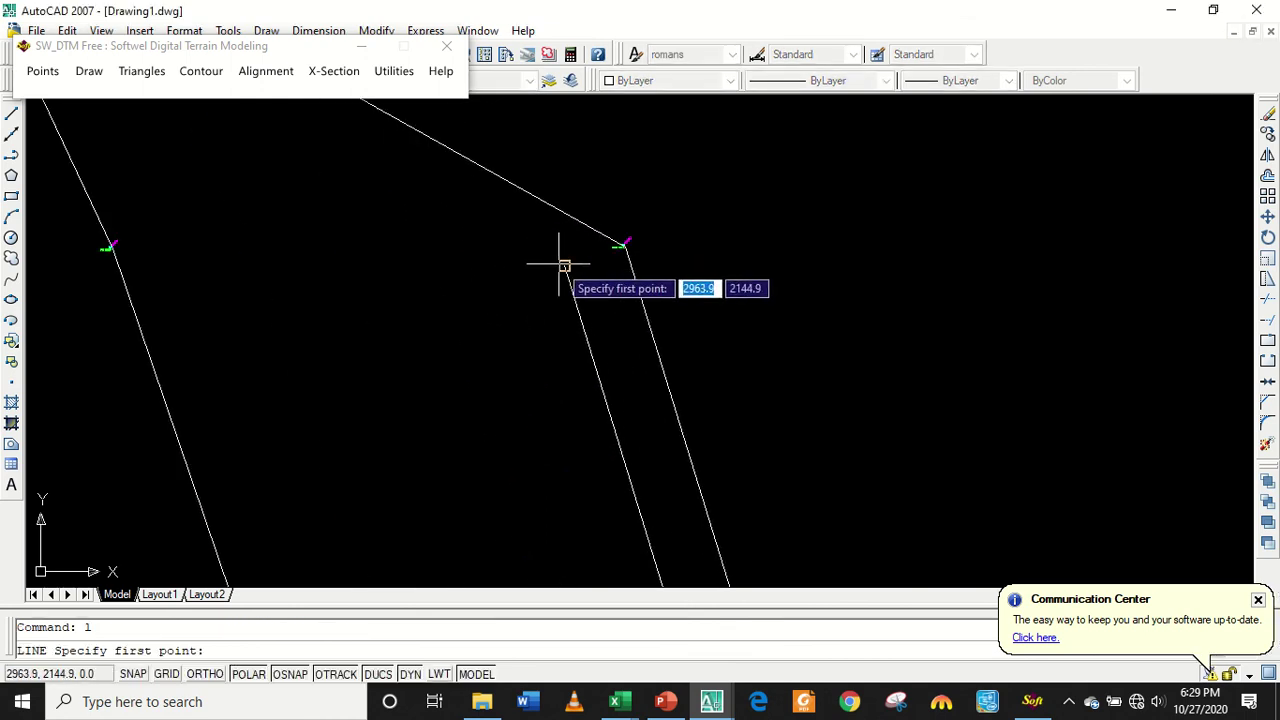
{"action": "left_click", "coordinate": [563, 263]}
{"action": "key", "text": "Return"}
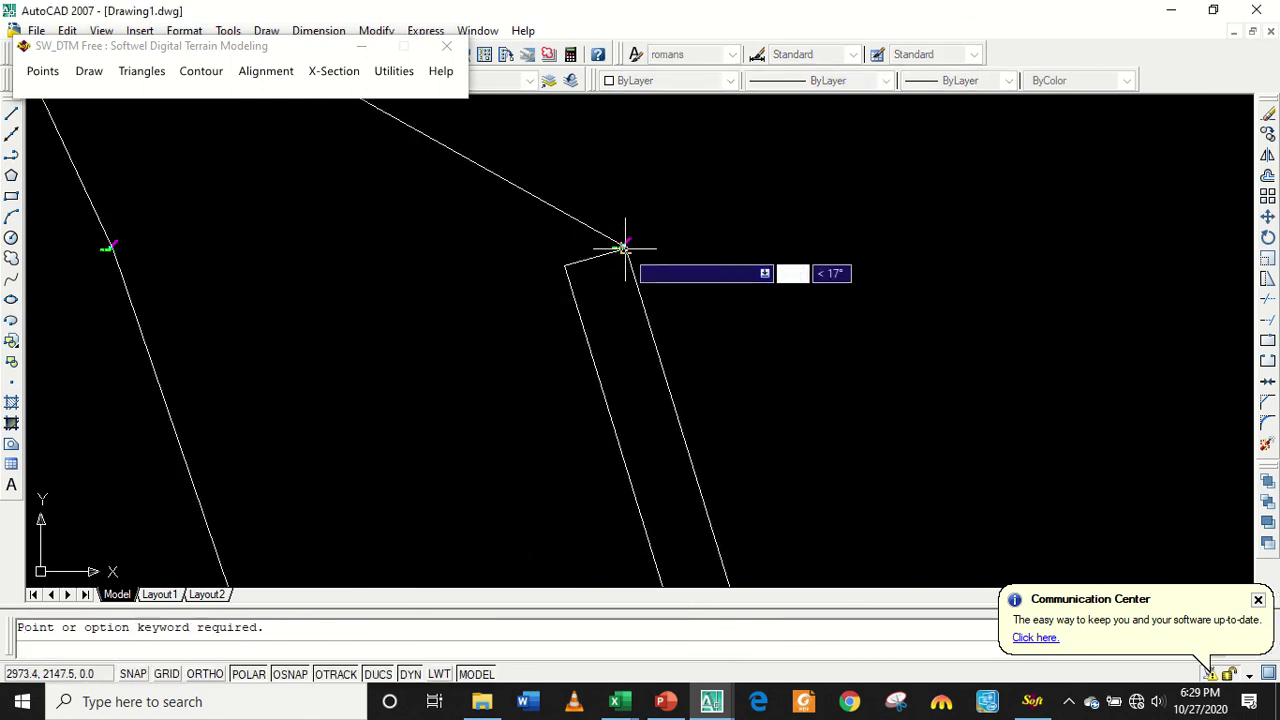
{"action": "scroll", "coordinate": [620, 255], "scroll_direction": "down", "scroll_amount": 2}
{"action": "scroll", "coordinate": [628, 263], "scroll_direction": "down", "scroll_amount": 2}
{"action": "key", "text": "Escape"}
{"action": "scroll", "coordinate": [648, 334], "scroll_direction": "down", "scroll_amount": 2}
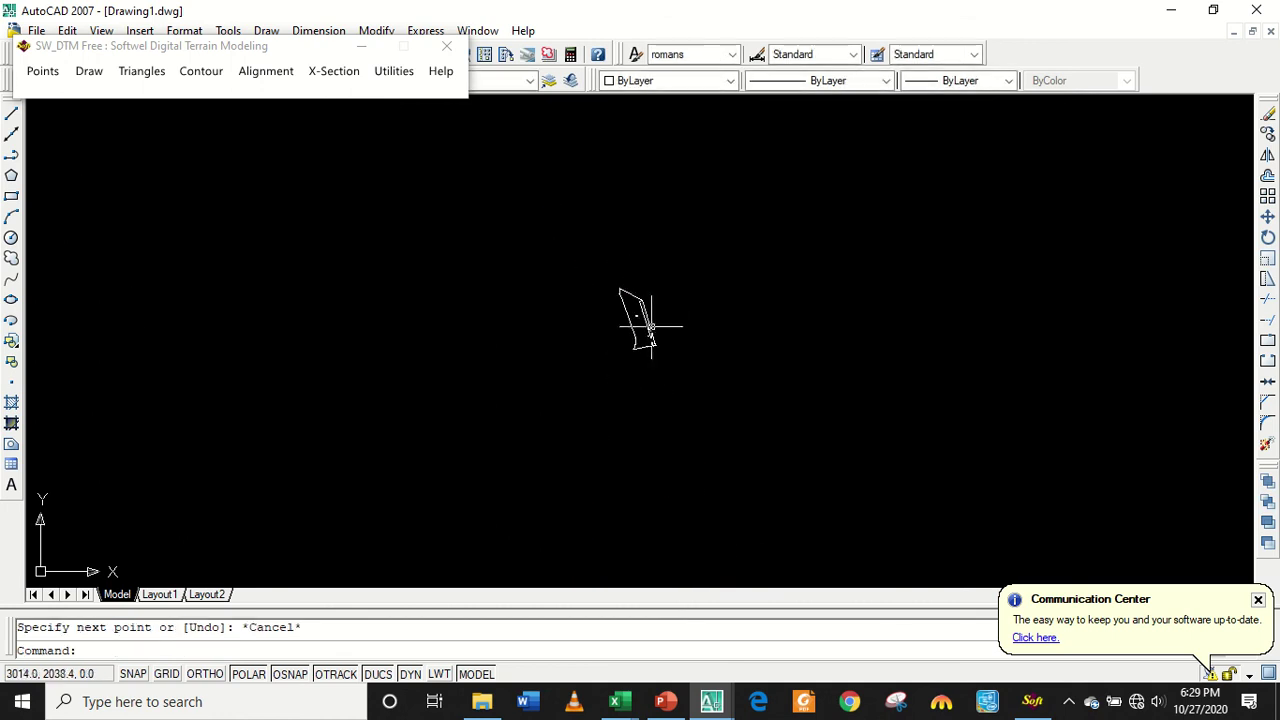
{"action": "scroll", "coordinate": [648, 334], "scroll_direction": "up", "scroll_amount": 3}
{"action": "scroll", "coordinate": [648, 334], "scroll_direction": "up", "scroll_amount": 4}
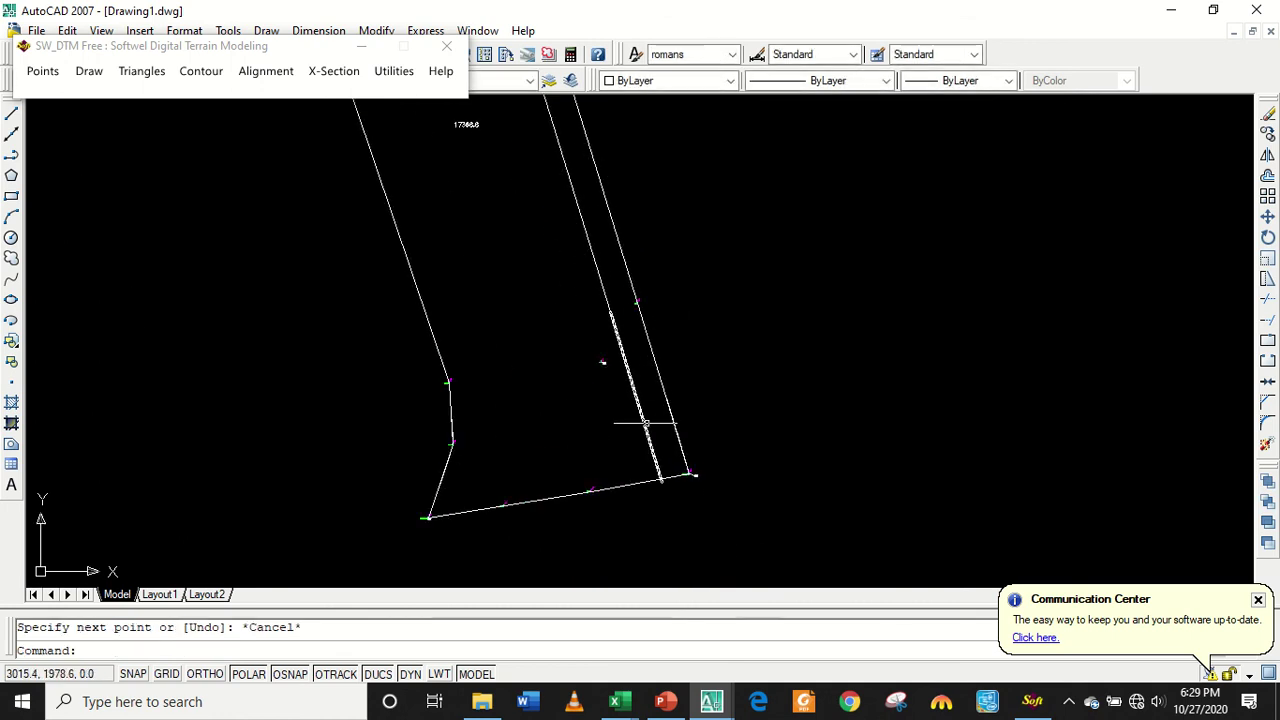
Trim off the offset line's stub projecting below the bottom boundary.
{"action": "type", "text": "tr"}
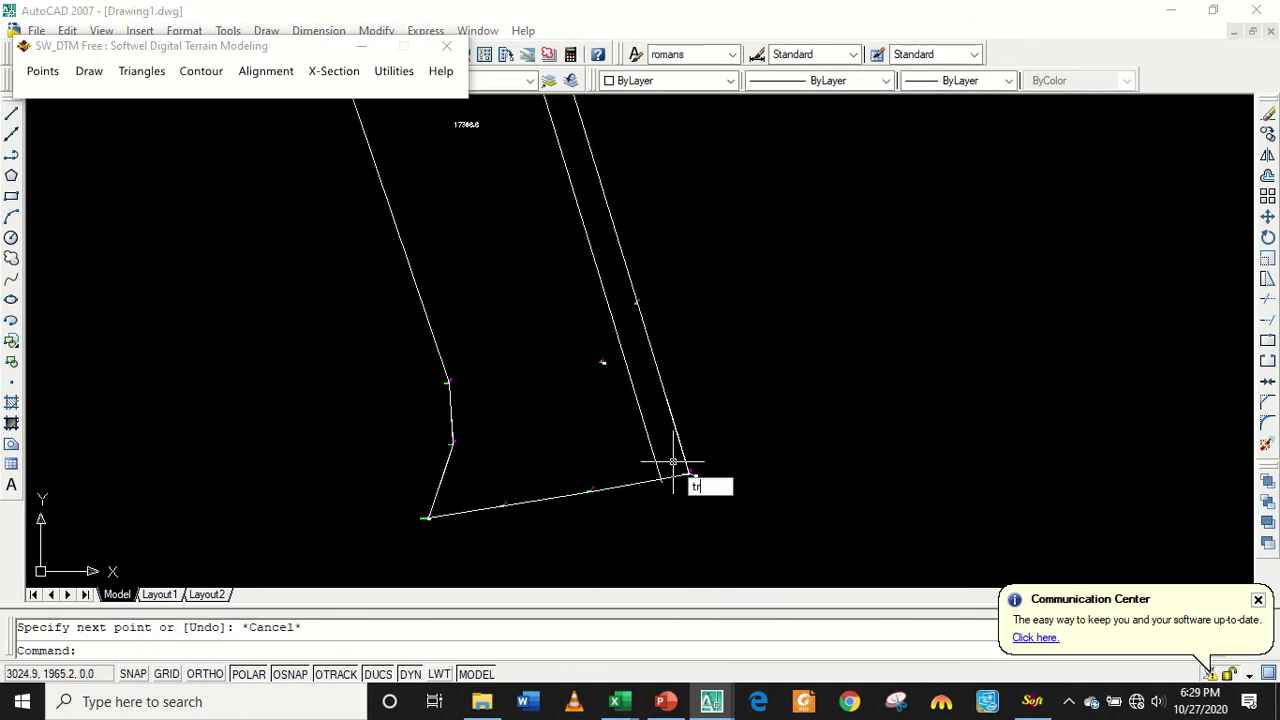
{"action": "key", "text": "Return"}
{"action": "key", "text": "Return"}
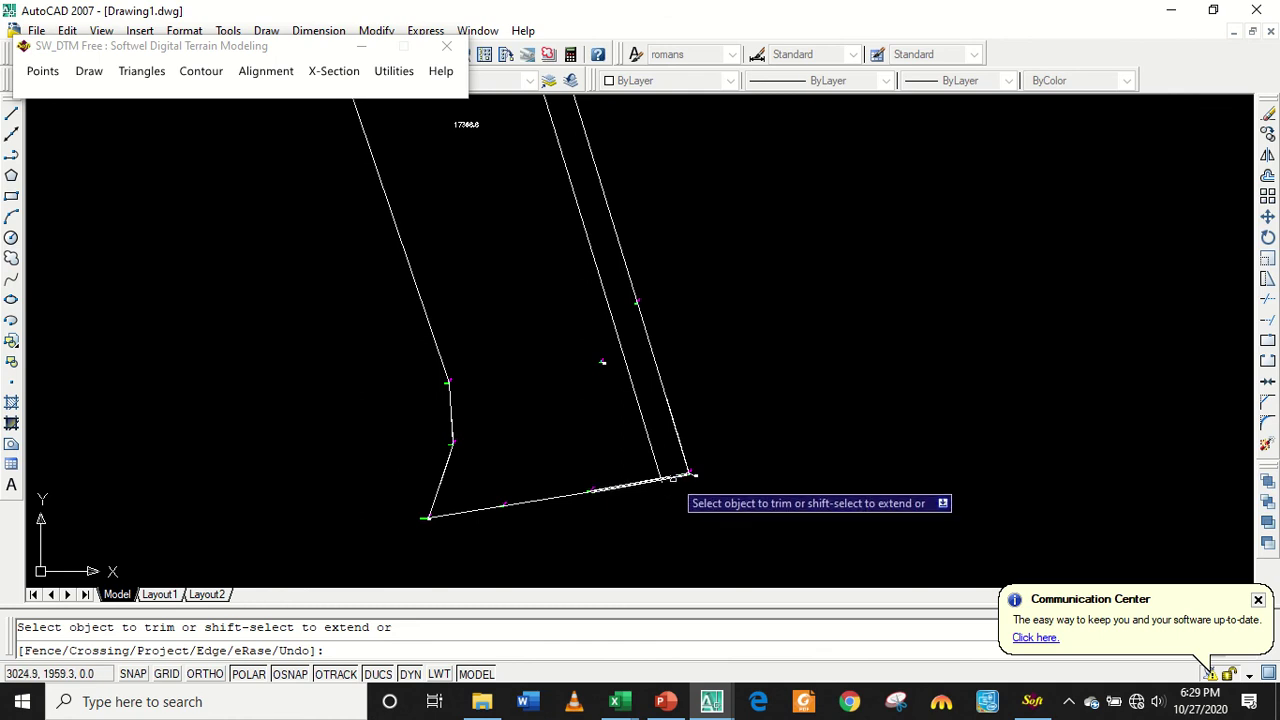
{"action": "key", "text": "Escape"}
{"action": "scroll", "coordinate": [671, 471], "scroll_direction": "up", "scroll_amount": 2}
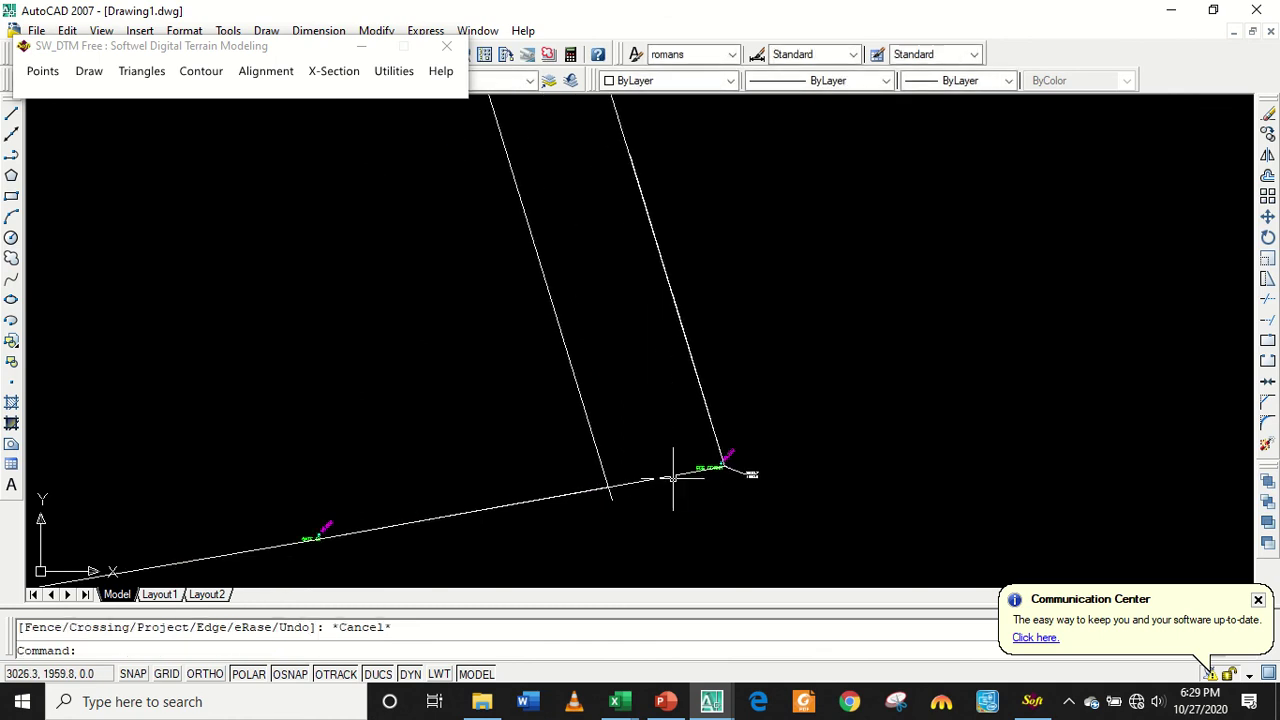
{"action": "scroll", "coordinate": [640, 480], "scroll_direction": "up", "scroll_amount": 1}
{"action": "scroll", "coordinate": [560, 500], "scroll_direction": "up", "scroll_amount": 1}
{"action": "type", "text": "tr"}
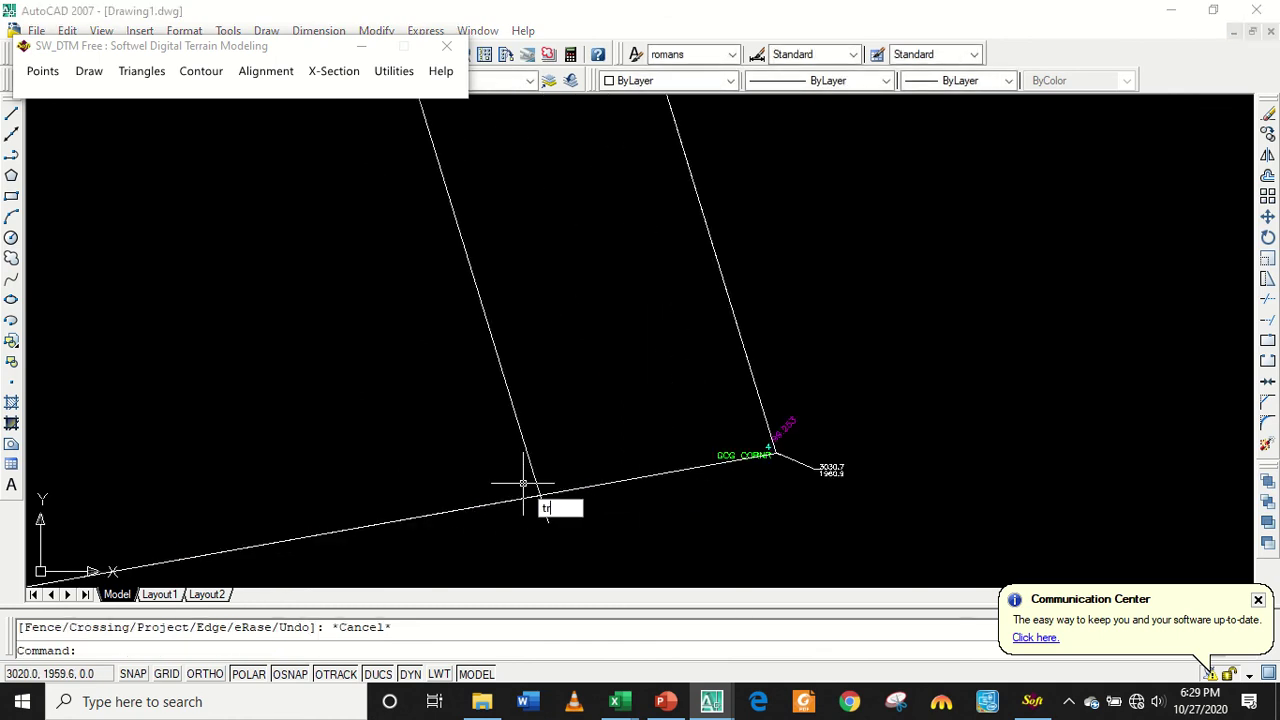
{"action": "key", "text": "Return"}
{"action": "key", "text": "Return"}
{"action": "left_click", "coordinate": [541, 513]}
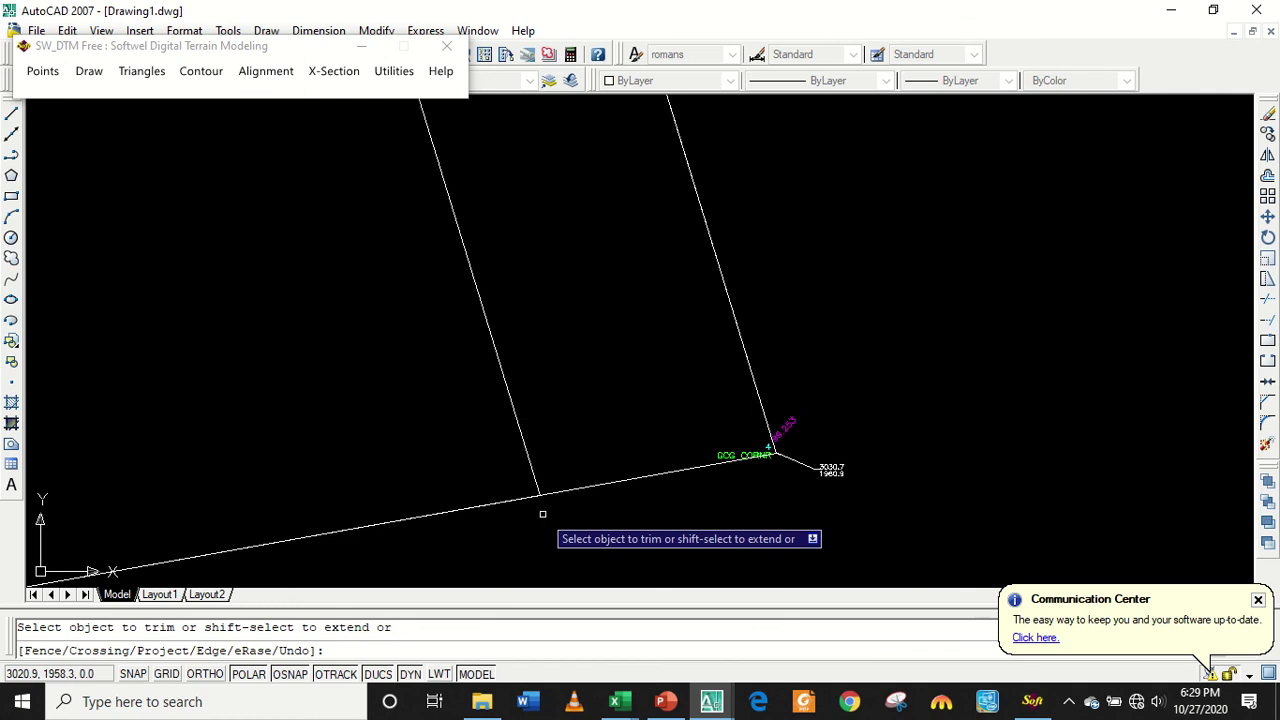
{"action": "key", "text": "Return"}
{"action": "type", "text": "tr"}
{"action": "key", "text": "Return"}
{"action": "key", "text": "Return"}
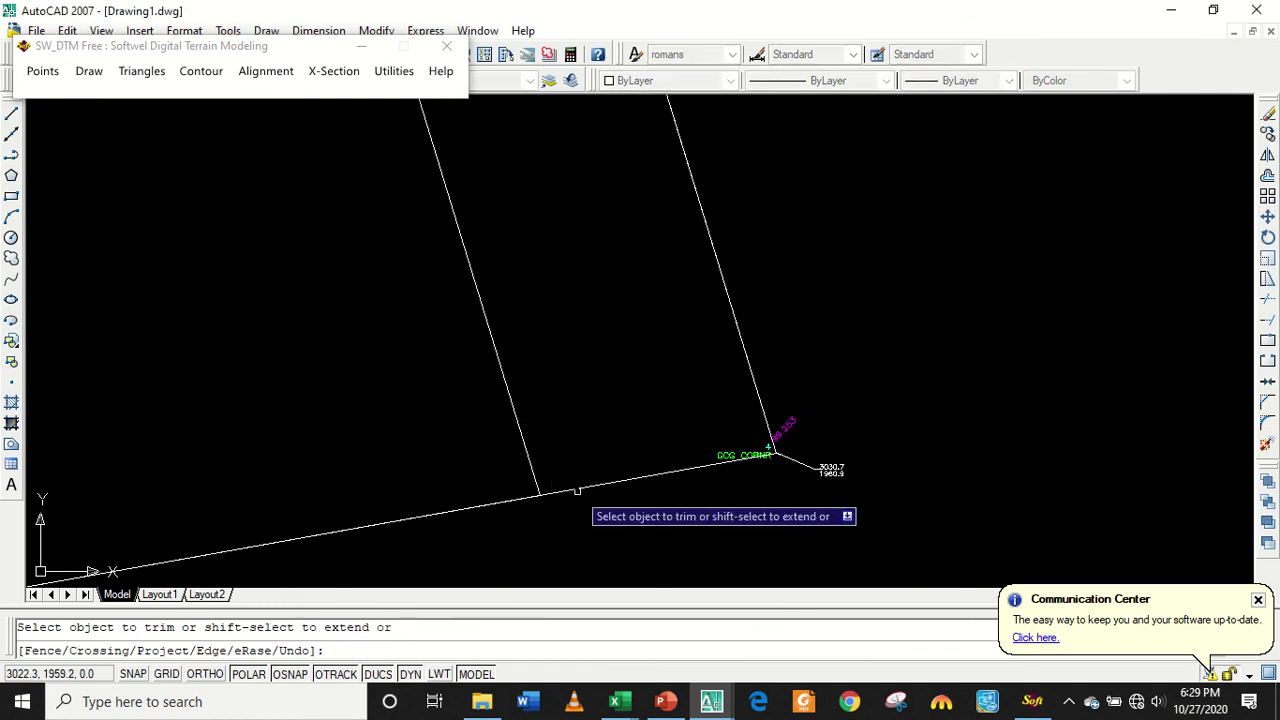
Trim away the bottom boundary segment lying beyond the offset line.
{"action": "left_click", "coordinate": [586, 482]}
{"action": "left_click", "coordinate": [586, 491]}
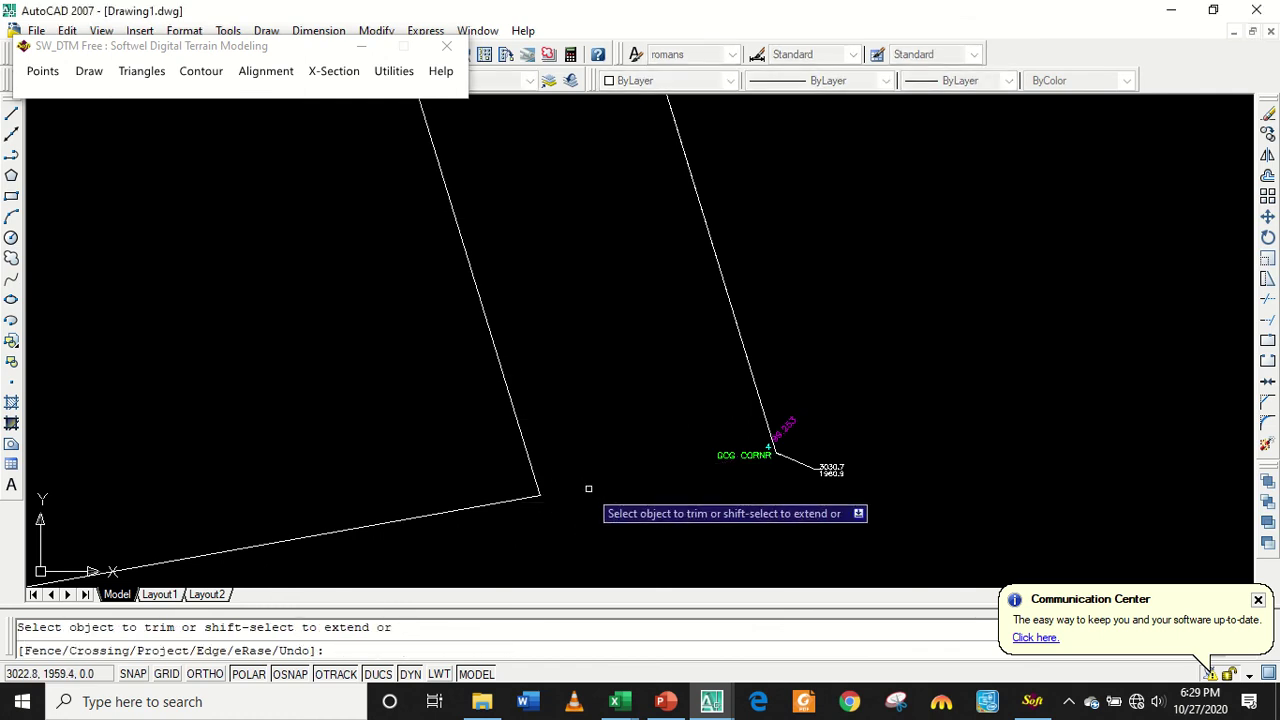
{"action": "key", "text": "Escape"}
{"action": "scroll", "coordinate": [590, 480], "scroll_direction": "down", "scroll_amount": 3}
{"action": "scroll", "coordinate": [598, 450], "scroll_direction": "down", "scroll_amount": 2}
{"action": "scroll", "coordinate": [600, 440], "scroll_direction": "up", "scroll_amount": 3}
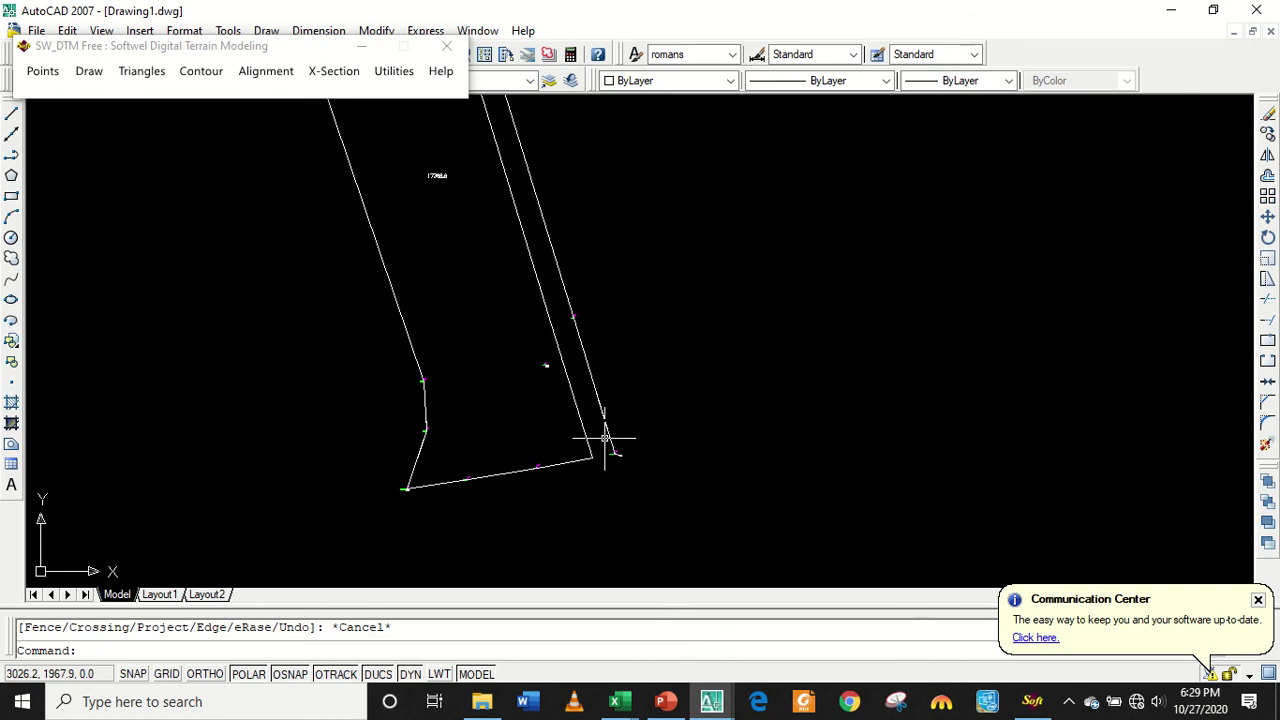
{"action": "scroll", "coordinate": [604, 435], "scroll_direction": "down", "scroll_amount": 2}
{"action": "scroll", "coordinate": [604, 430], "scroll_direction": "up", "scroll_amount": 3}
{"action": "scroll", "coordinate": [568, 396], "scroll_direction": "down", "scroll_amount": 3}
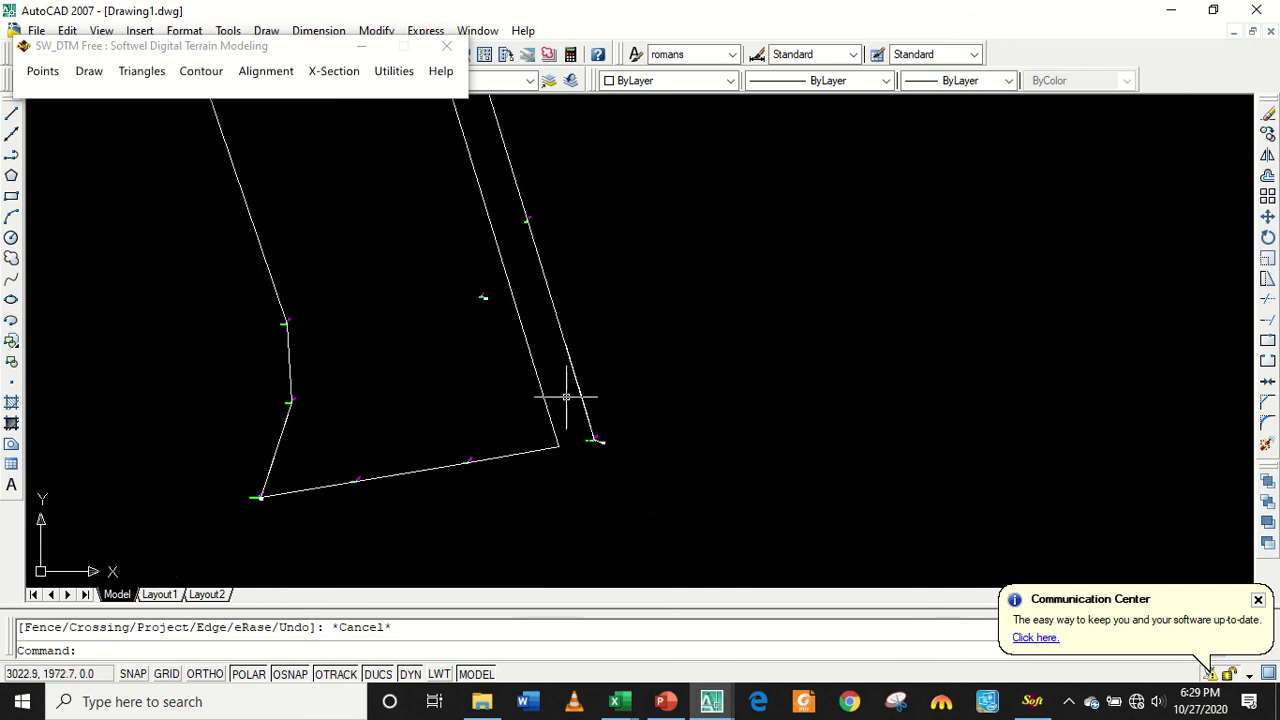